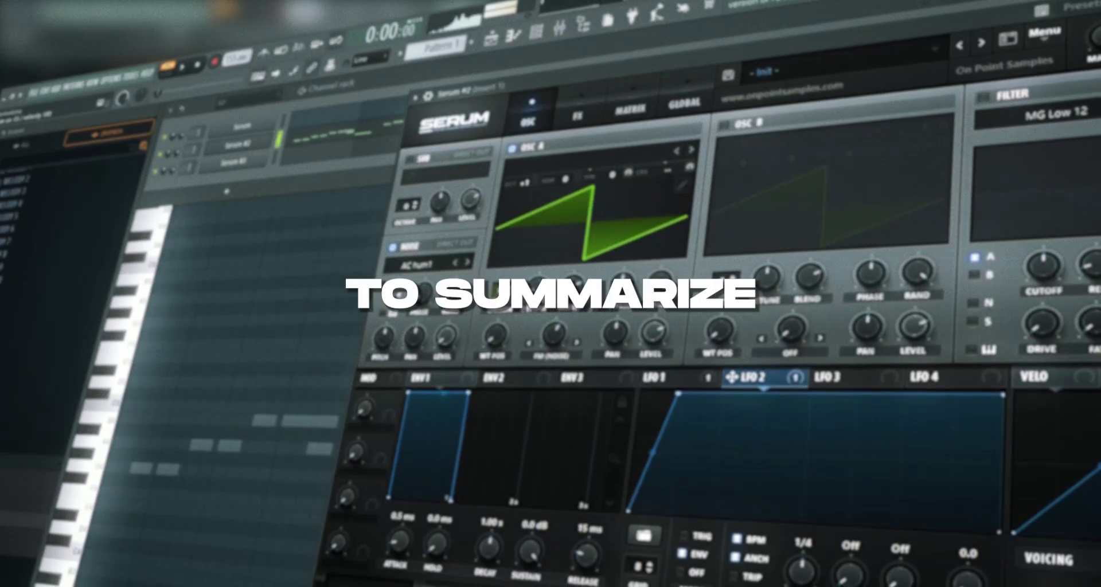
left_click_drag(541, 286, 576, 165)
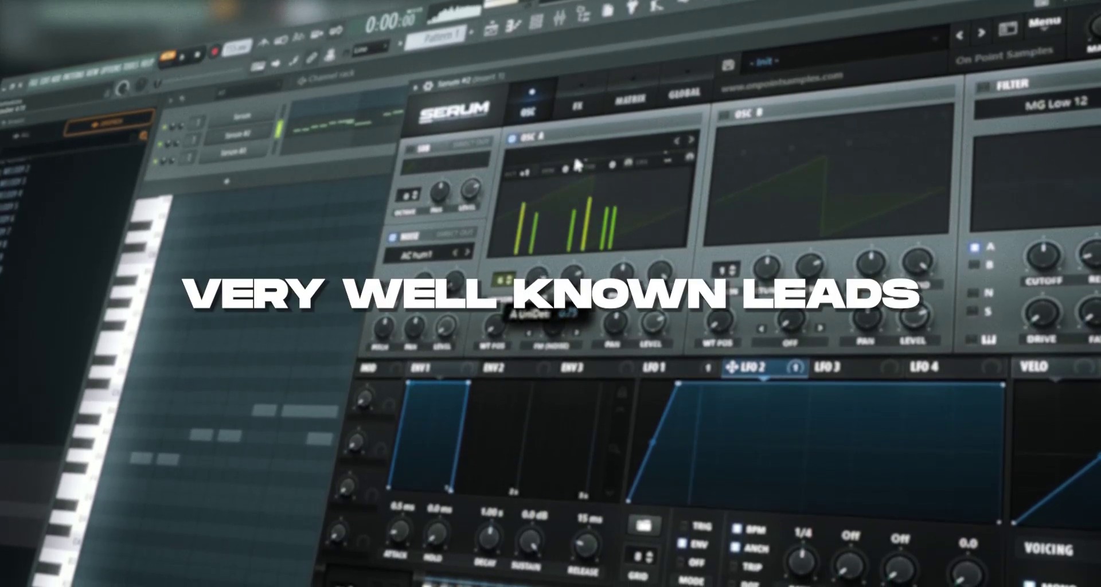
left_click_drag(590, 125, 541, 294)
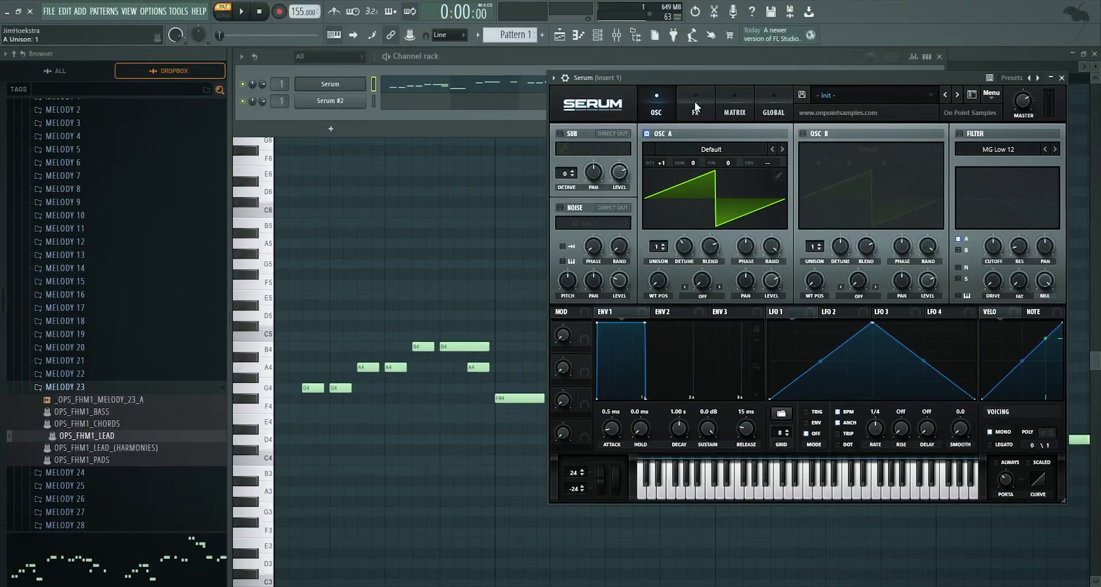
- Set oscillator A to 8 unison voices with a unison detune of 0.06 and play the lead melody
left_click_drag(700, 73, 676, 73)
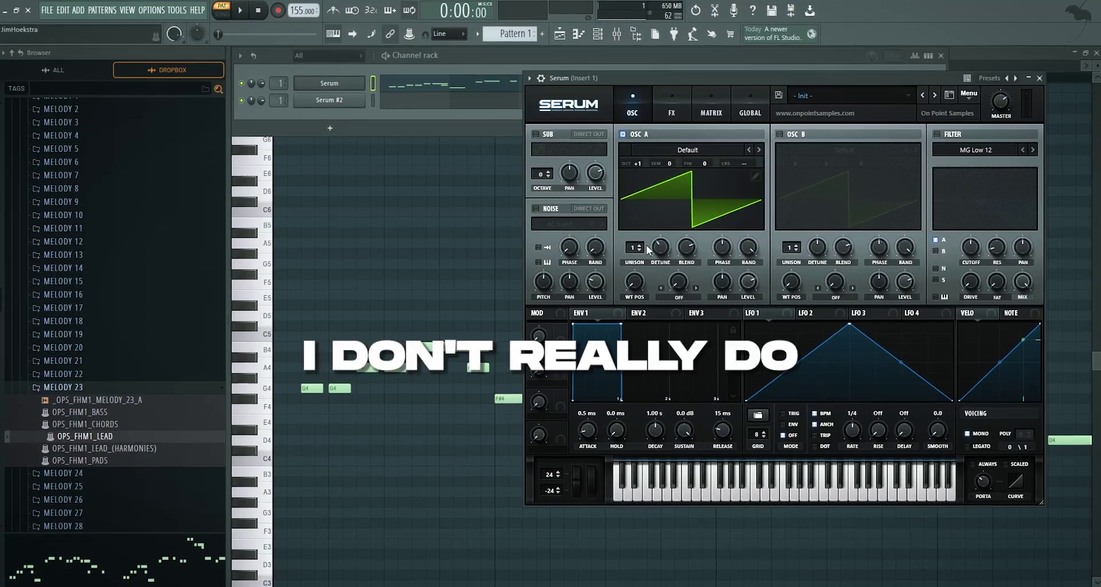
left_click_drag(638, 251, 645, 164)
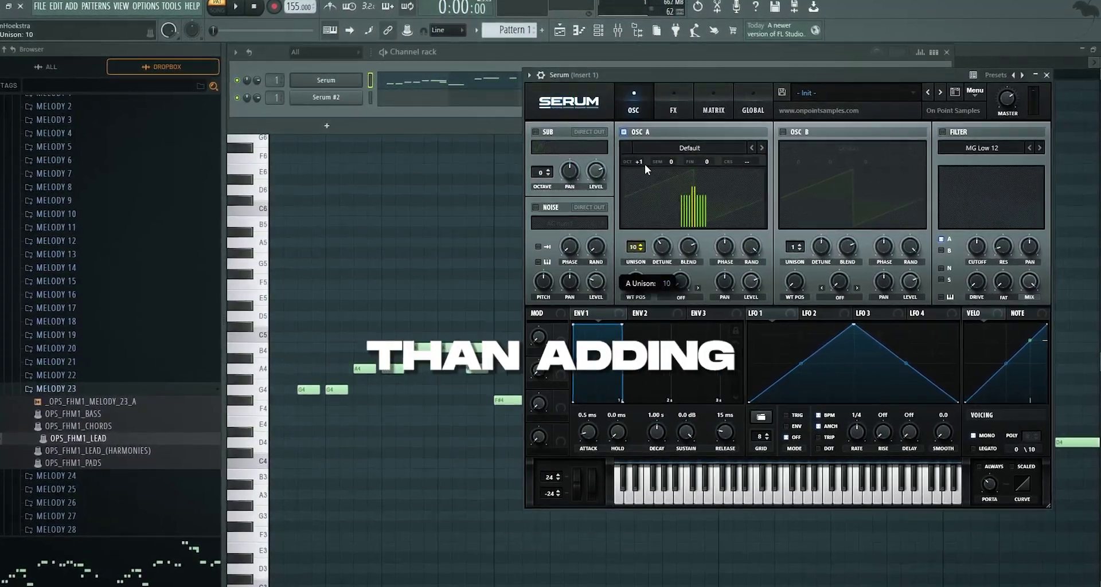
left_click_drag(636, 249, 675, 218)
key("space")
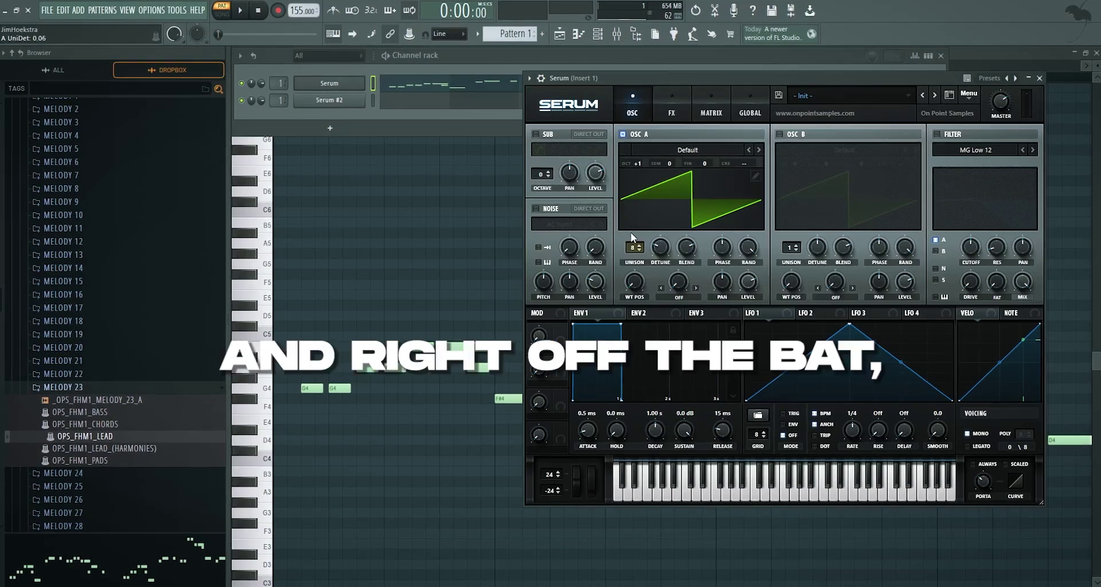
- Change oscillator A's unison mode to Super in Serum's global settings
left_click(709, 112)
left_click(673, 108)
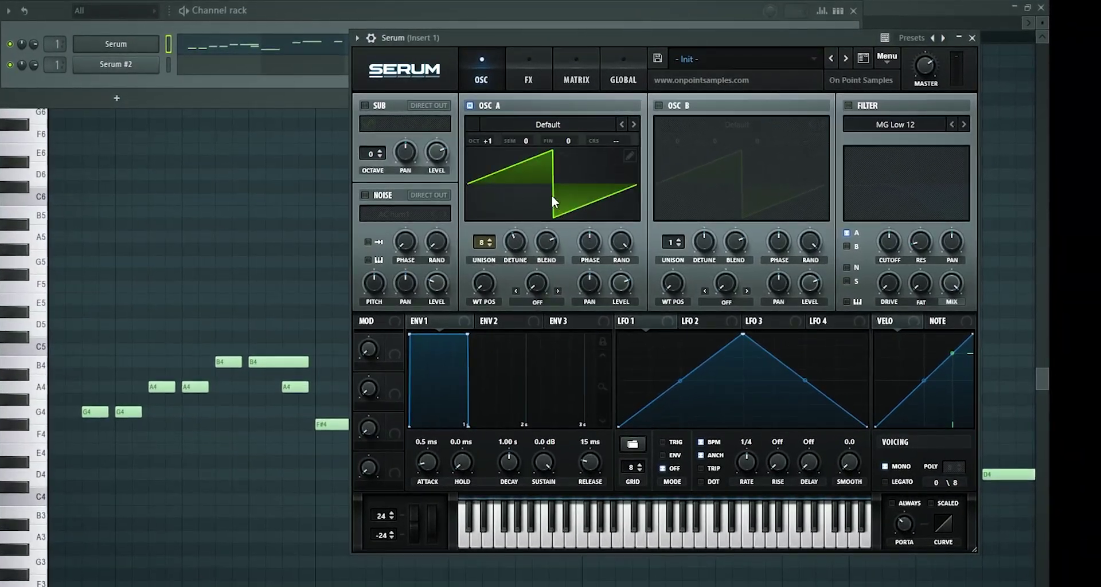
left_click(622, 71)
left_click(449, 294)
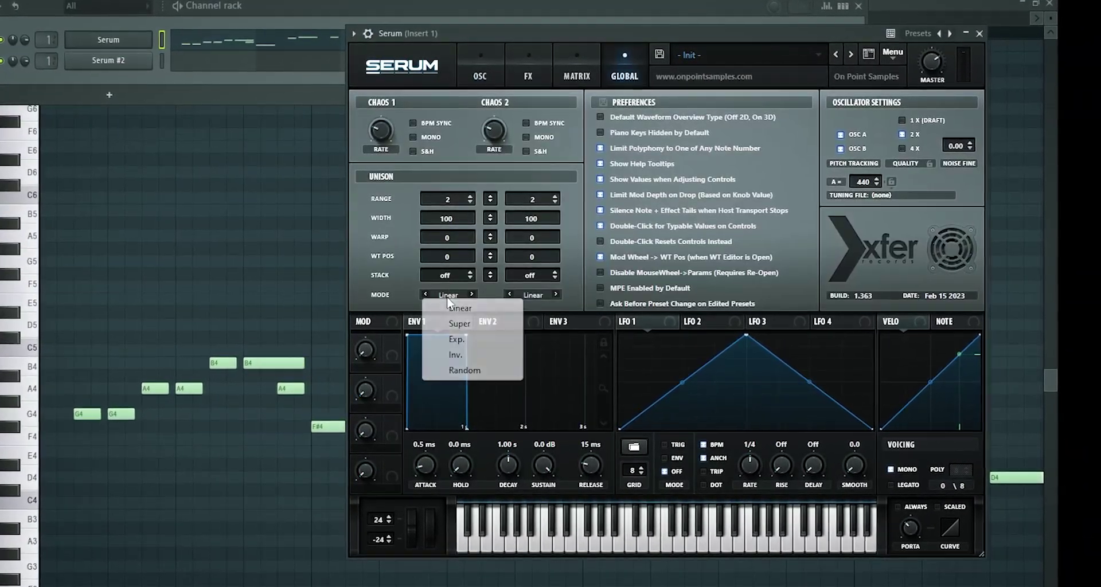
left_click(457, 339)
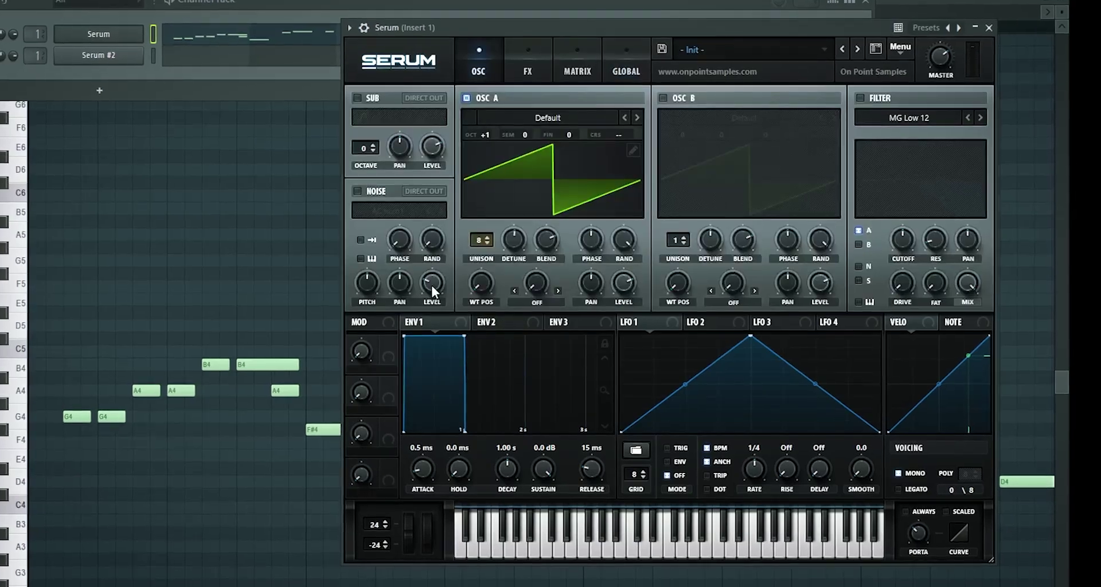
- Try oscillator A's unison detune at 0.73 and lower it to about 0.10 while the melody plays
left_click_drag(513, 240, 523, 211)
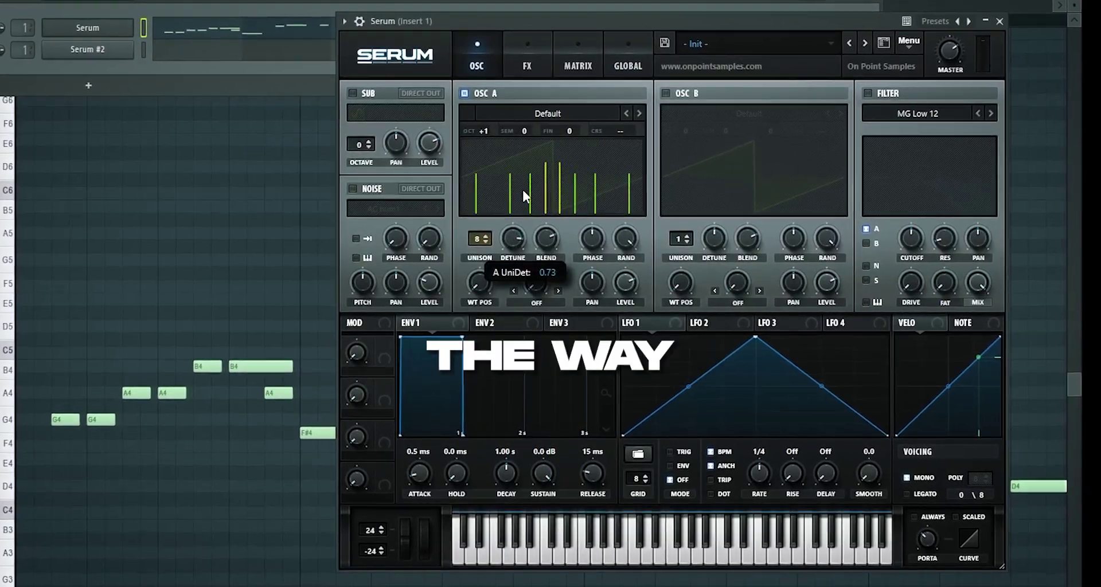
left_click(627, 62)
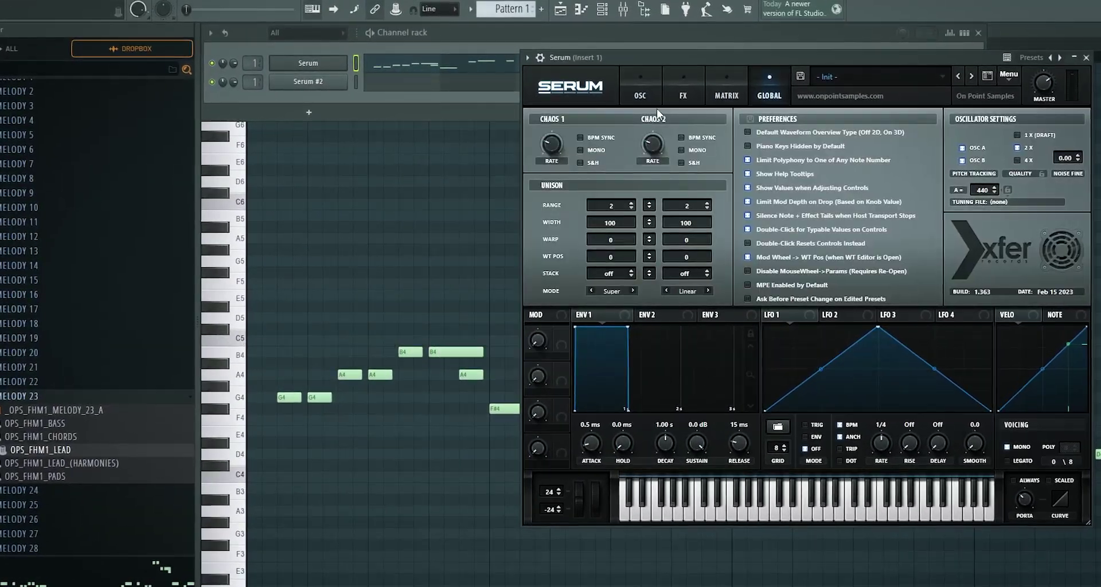
left_click(640, 92)
left_click_drag(669, 246, 658, 283)
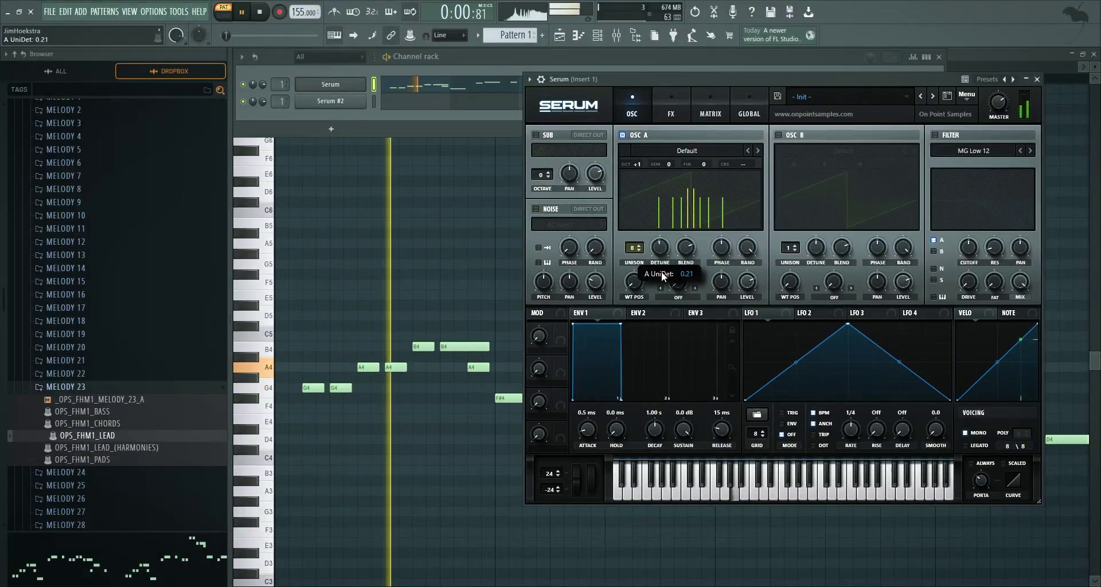
key("space")
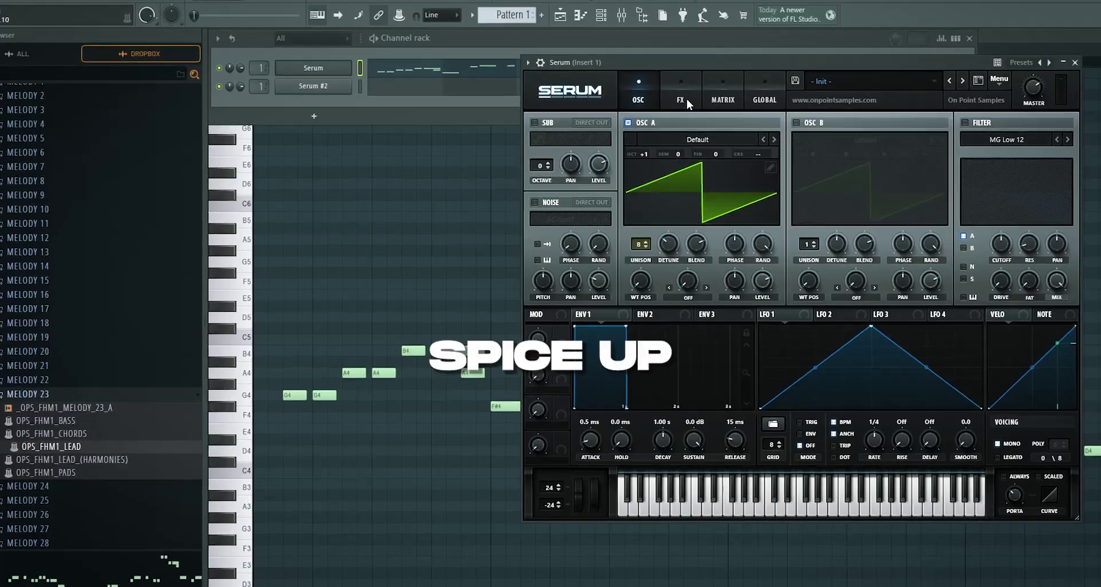
- Enable the Compressor effect and set its threshold to about -20.7 dB during playback
left_click(682, 98)
left_click(539, 236)
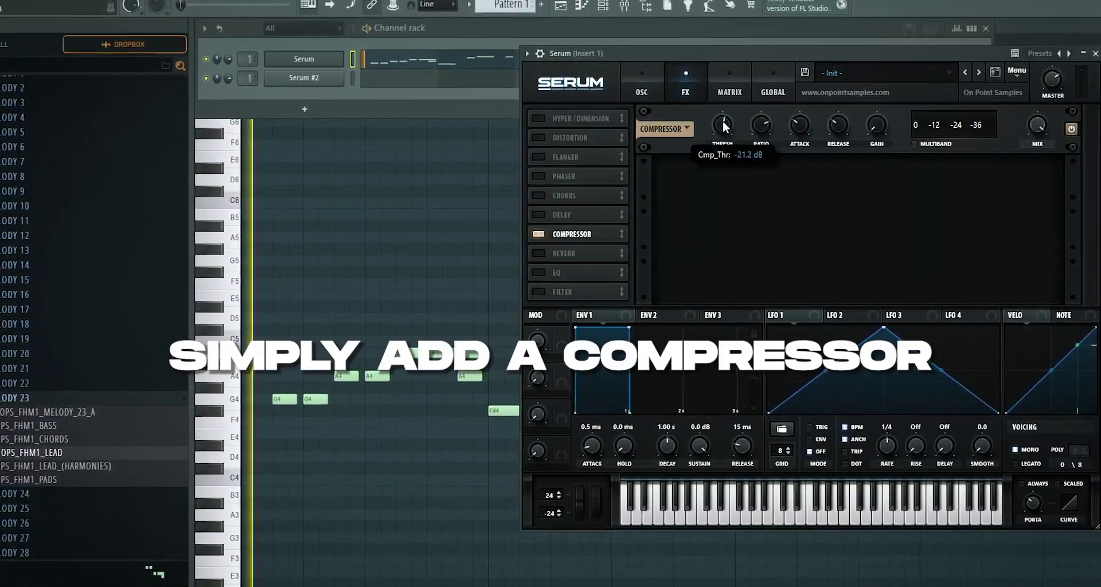
left_click_drag(723, 126, 724, 129)
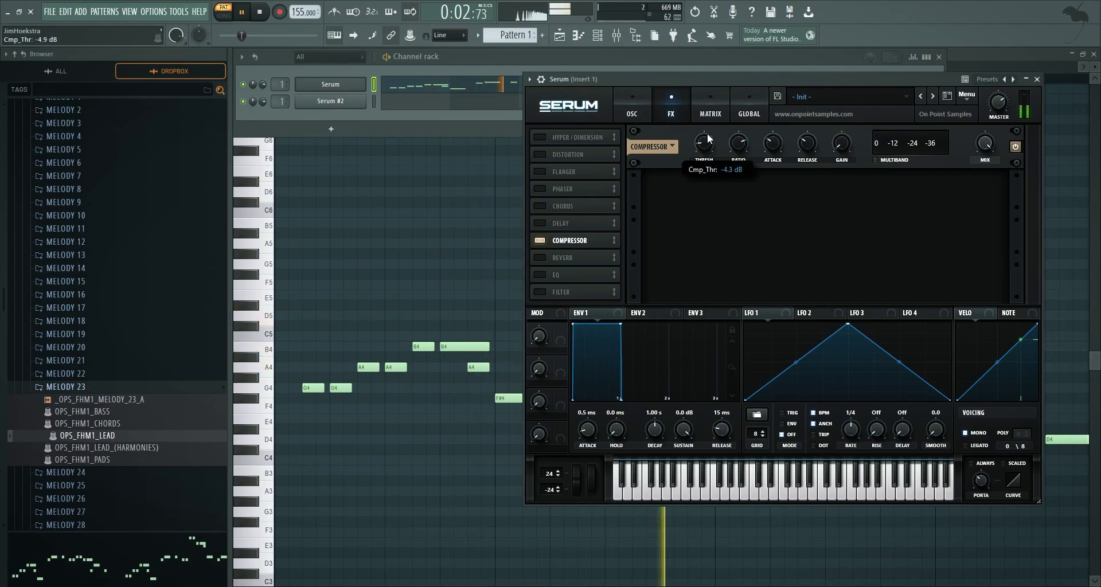
left_click_drag(712, 93, 712, 88)
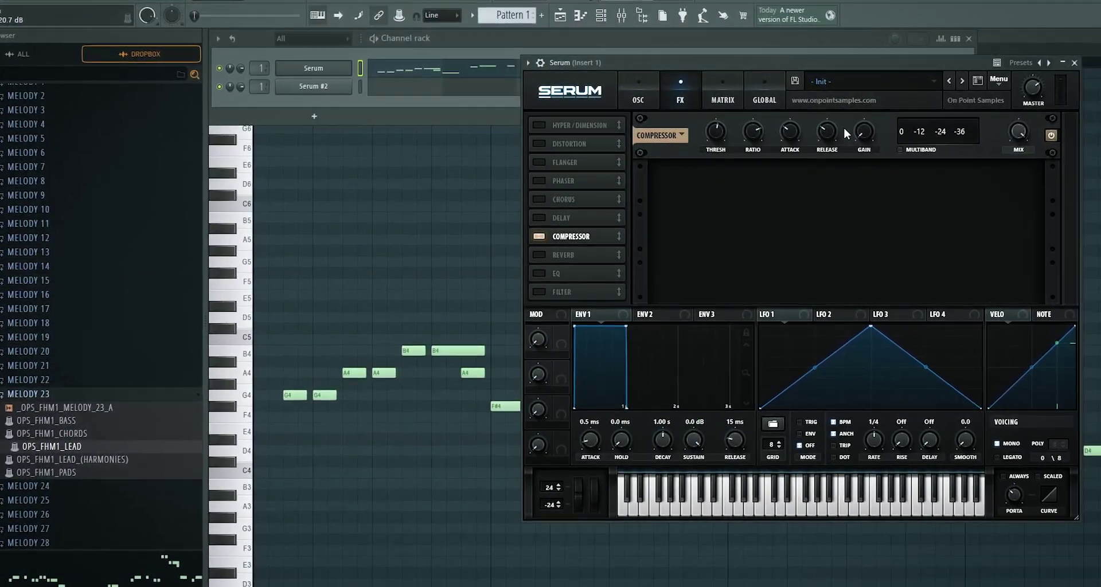
- Adjust the compressor's attack slightly and set its threshold to -22.0 dB
mouse_move(797, 143)
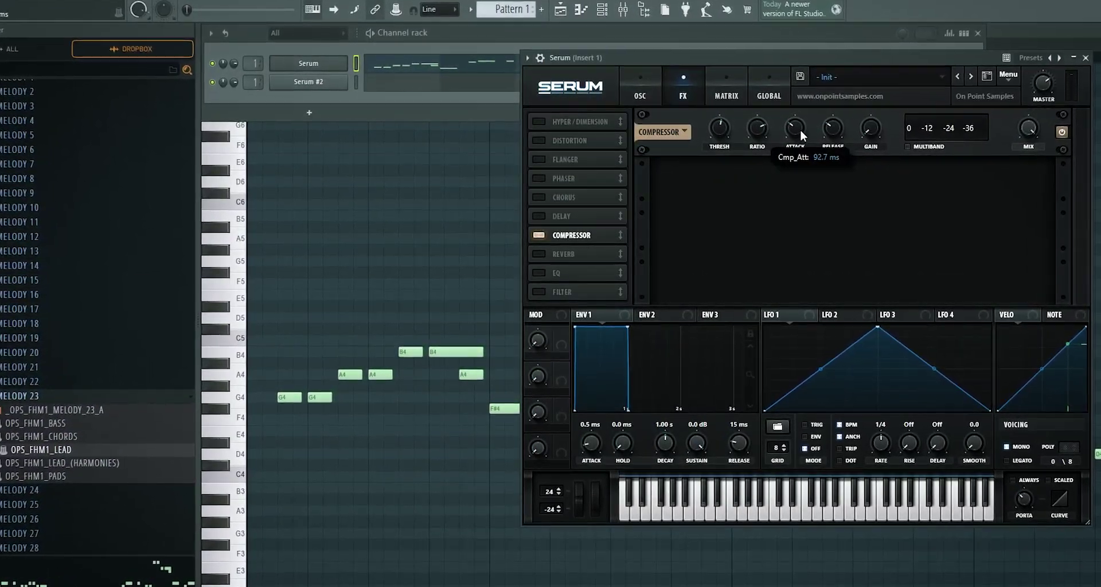
left_click_drag(801, 145, 803, 143)
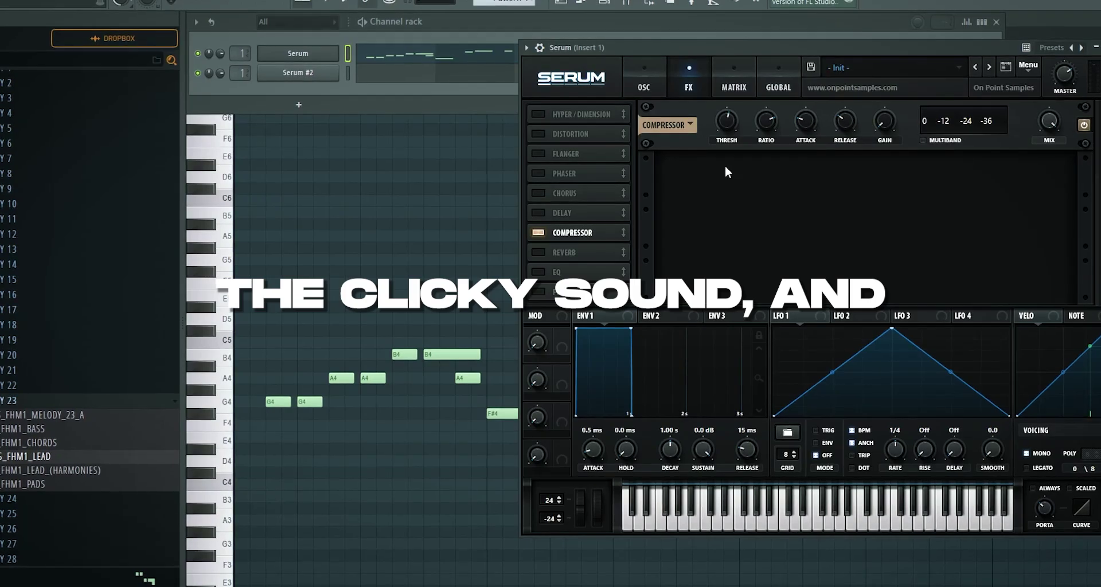
mouse_move(728, 123)
key("space")
scroll(706, 146, "down", 1)
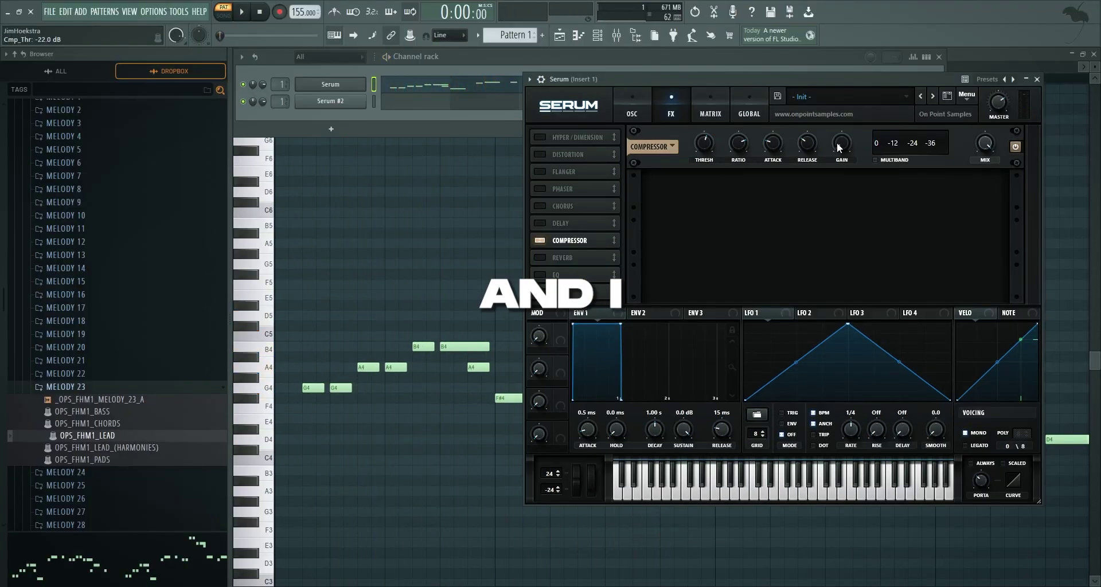
- Raise the compressor's gain to about 6.9 dB and play the lead to check it
left_click_drag(841, 144, 843, 125)
key("space")
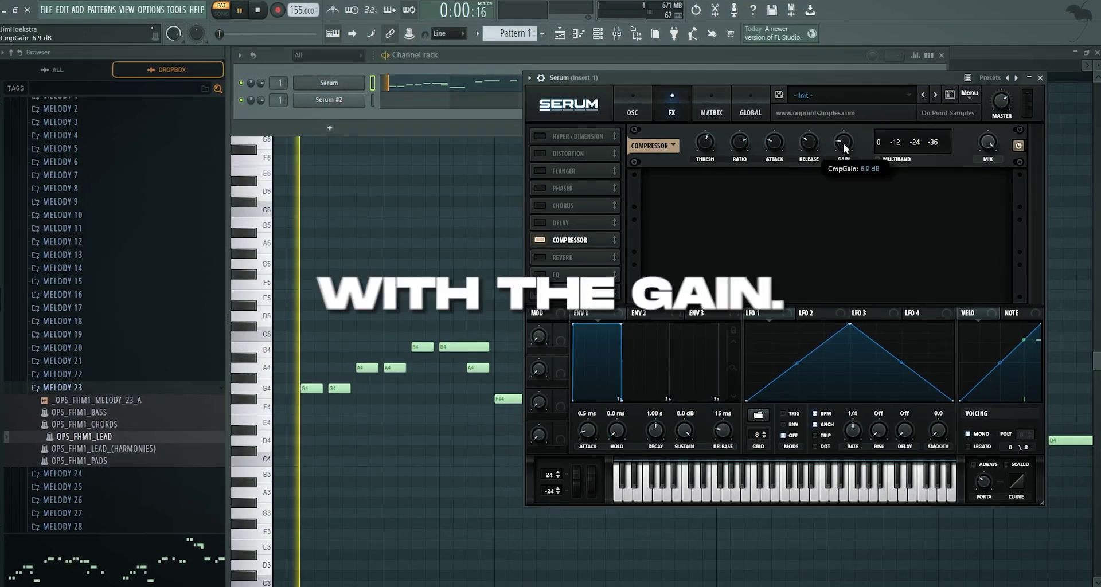
key("space")
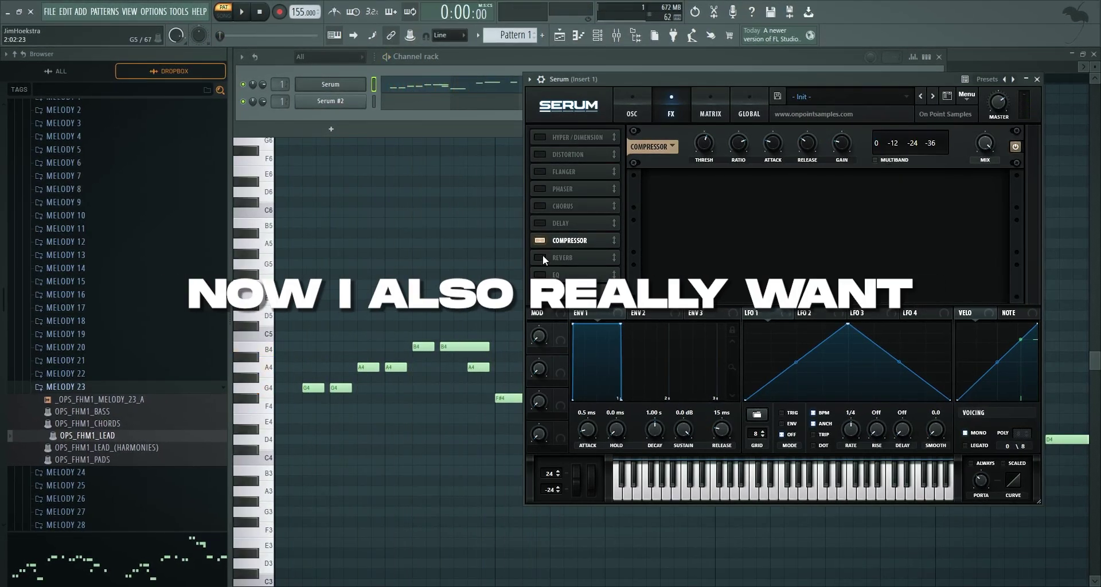
- Enable the EQ effect and switch its low band to a low-cut filter
left_click(539, 275)
left_click(790, 202)
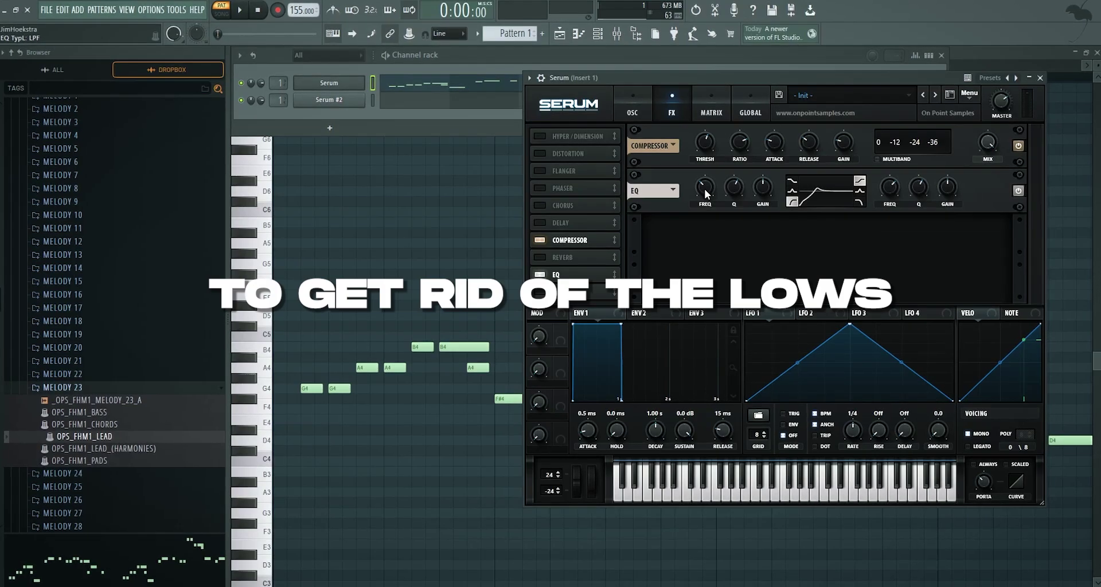
key("space")
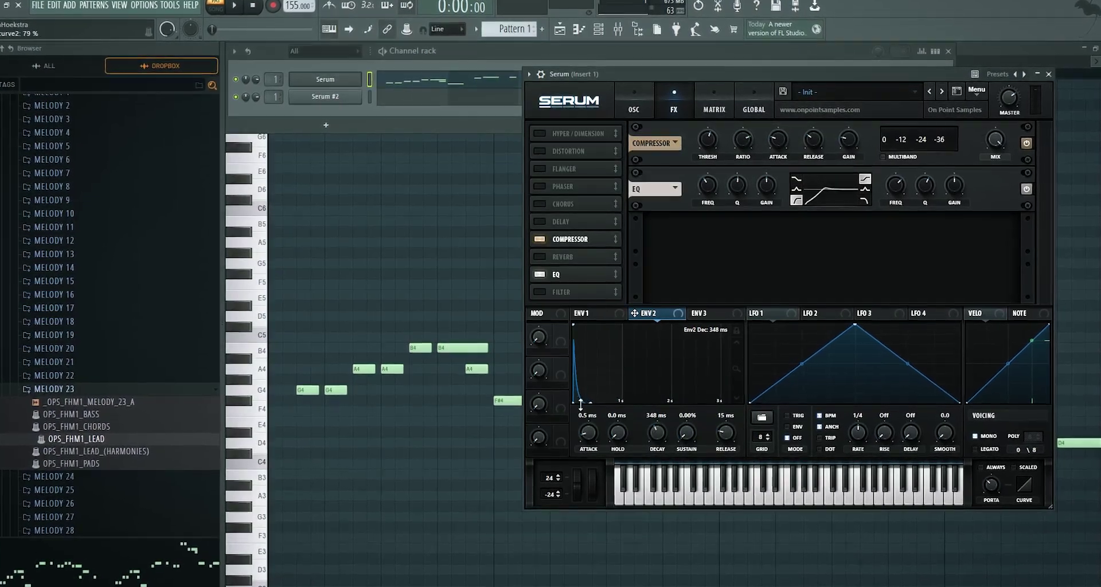
- Route envelope 2, with a 348 ms decay and zero sustain, to the EQ's low-cut frequency and adjust the modulation amount
left_click_drag(652, 315, 702, 202)
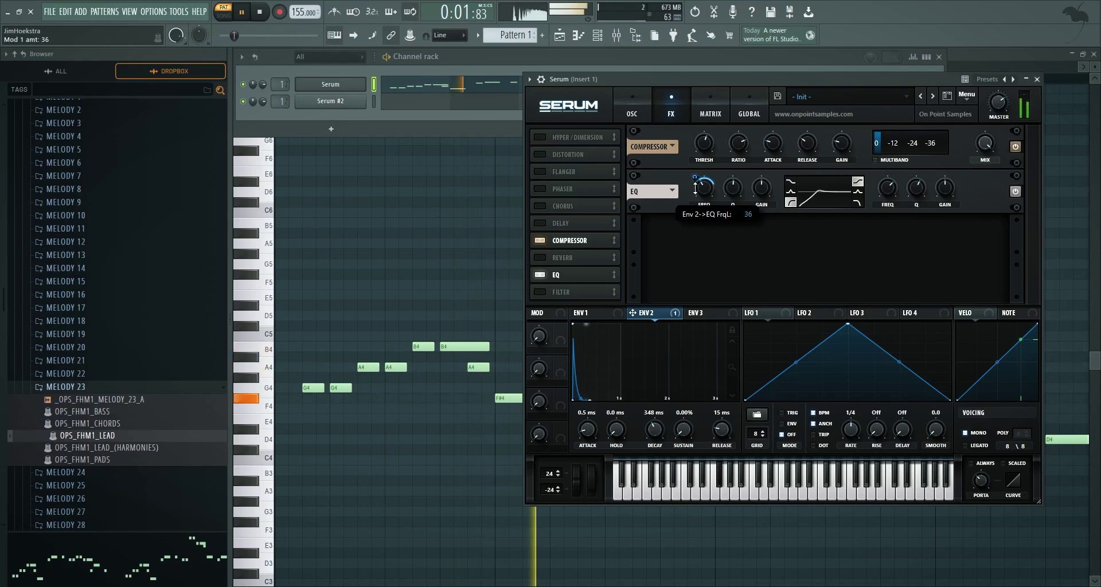
key("space")
left_click_drag(694, 198, 723, 193)
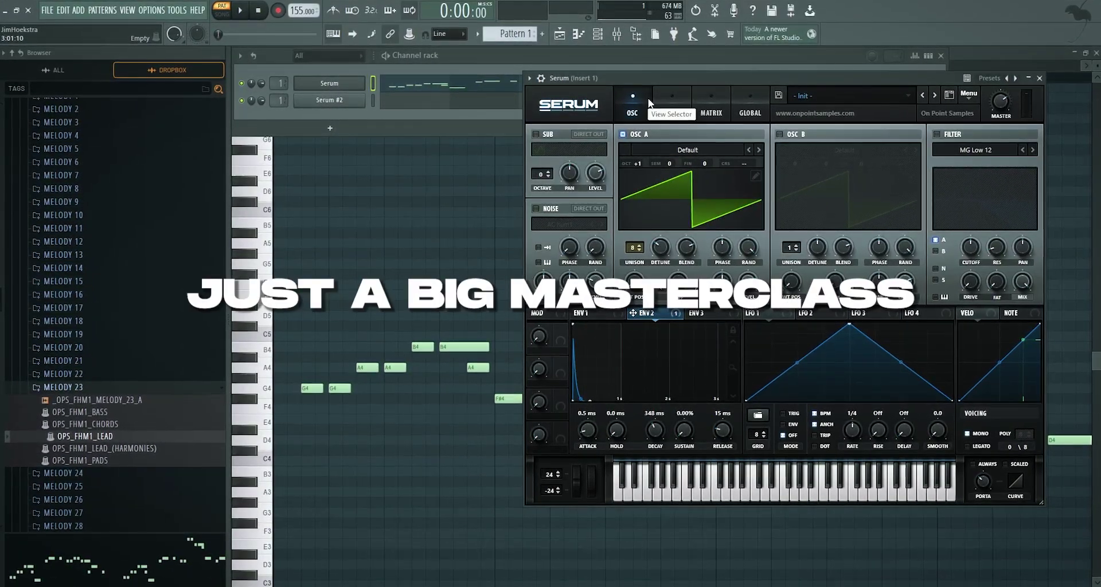
- Enable the Hyper/Dimension effect and move it directly below Flanger in the effects chain
left_click(673, 110)
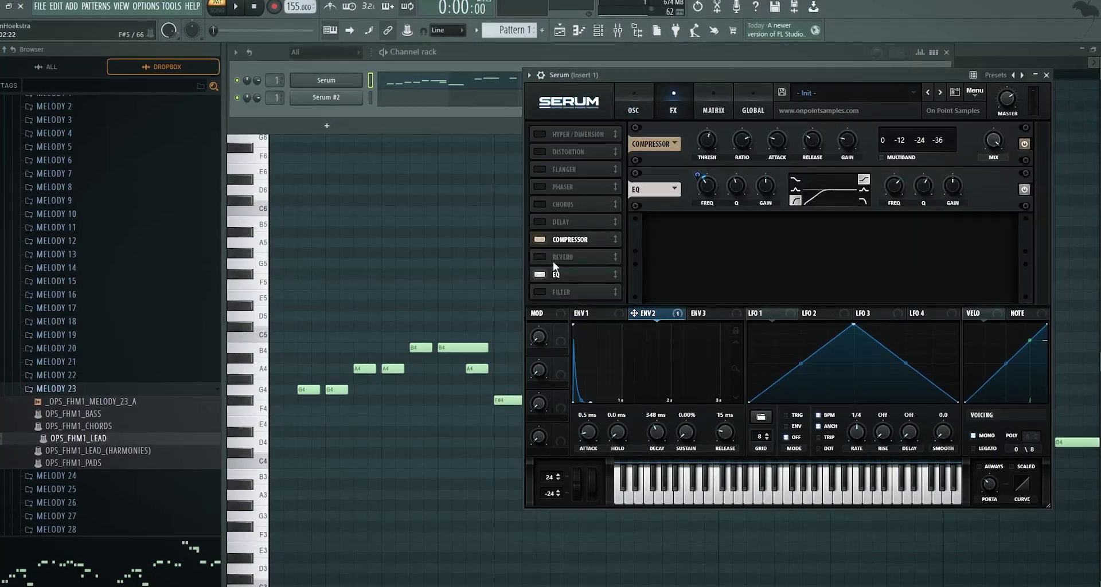
left_click(634, 104)
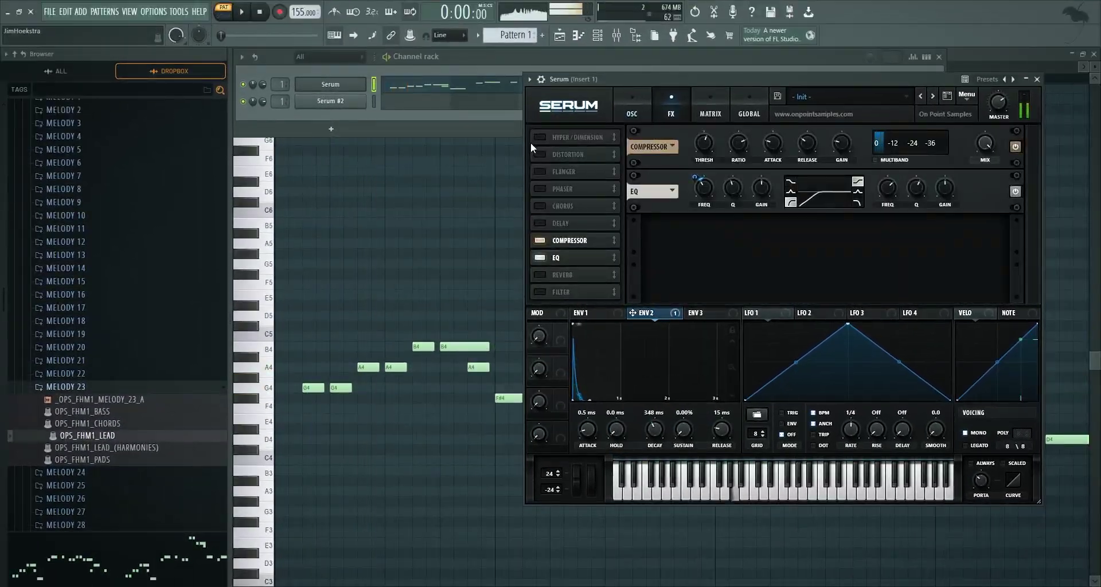
left_click(540, 138)
left_click_drag(582, 142, 583, 167)
left_click_drag(585, 273, 560, 172)
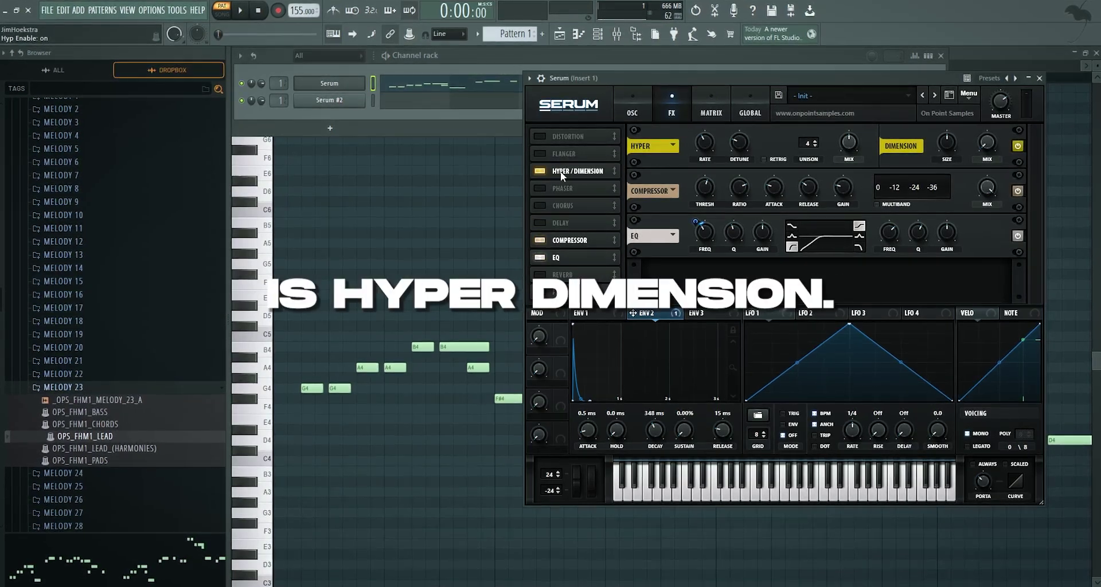
- Set the Dimension size to 0%, the Hyper mix to 100% and the Hyper unison to 7 voices
left_click_drag(951, 142, 948, 189)
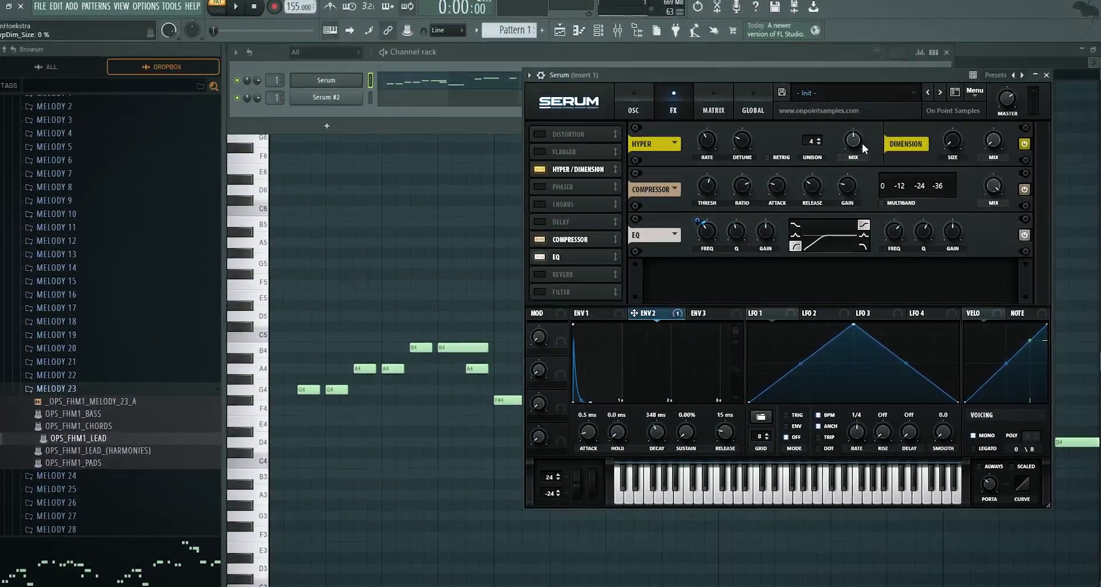
left_click_drag(852, 143, 849, 154)
key("space")
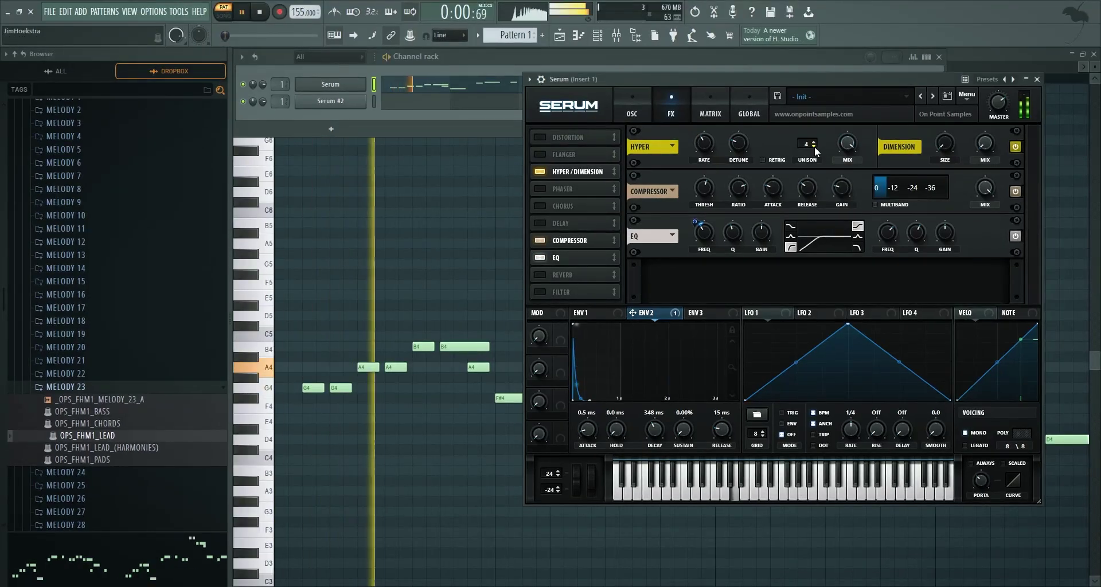
key("space")
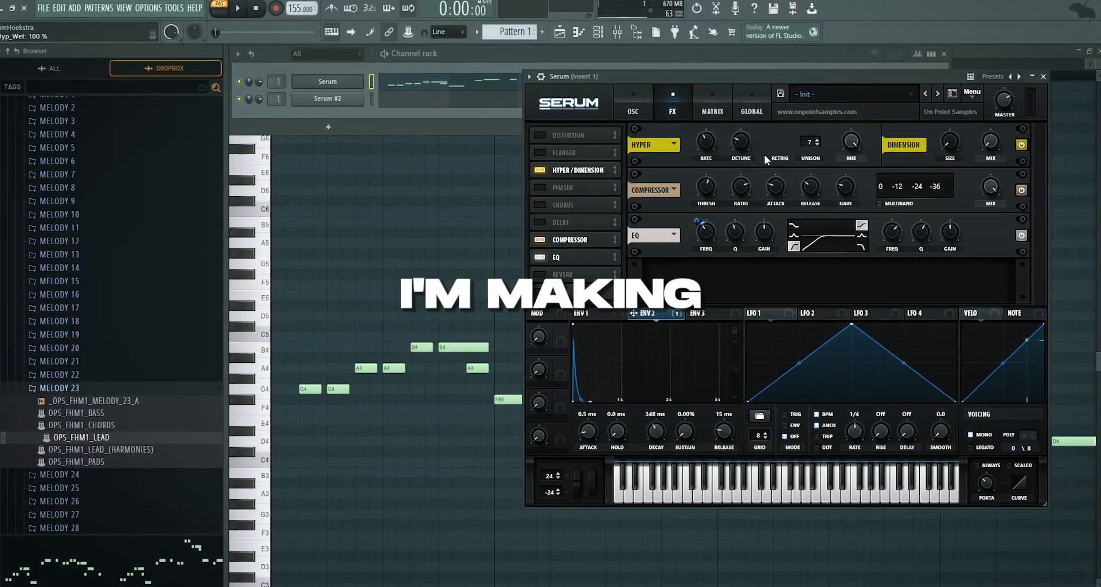
- Audition fast and slow Hyper rates during playback and reduce the Hyper mix to about 18%
key("space")
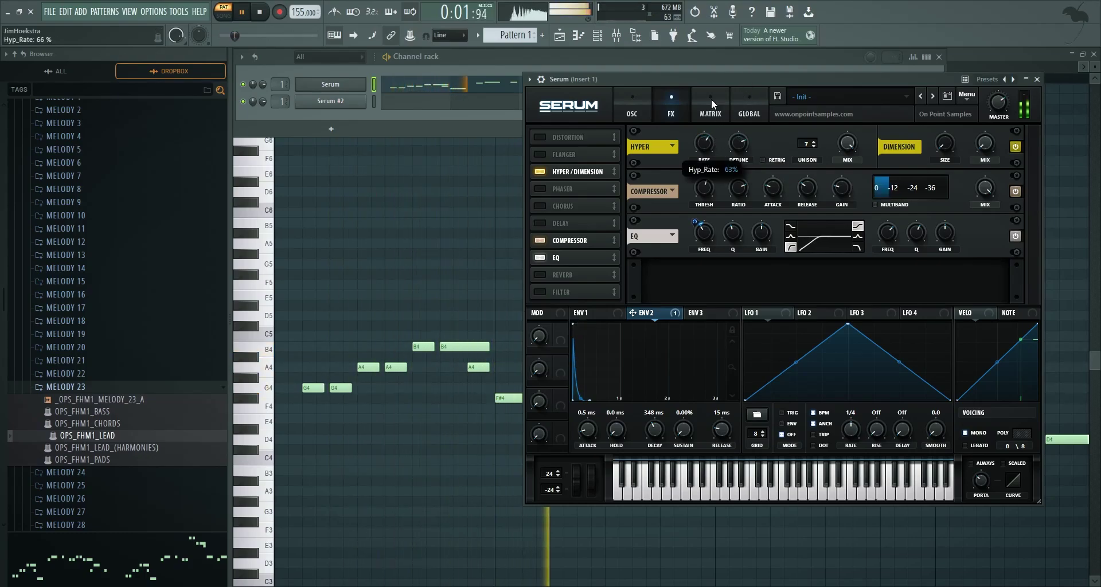
left_click_drag(709, 143, 705, 164)
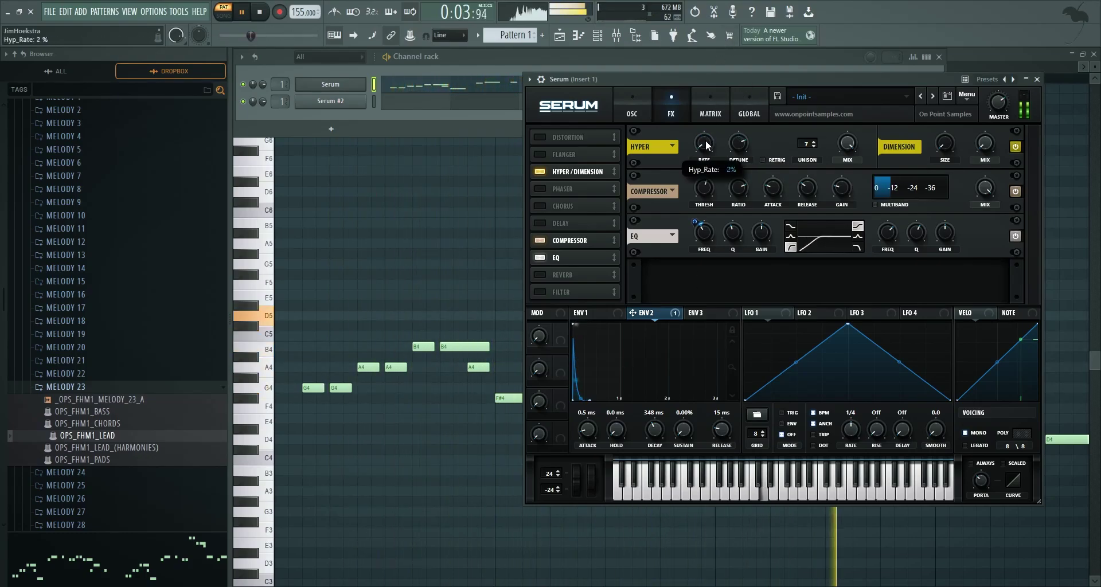
left_click_drag(713, 92, 716, 111)
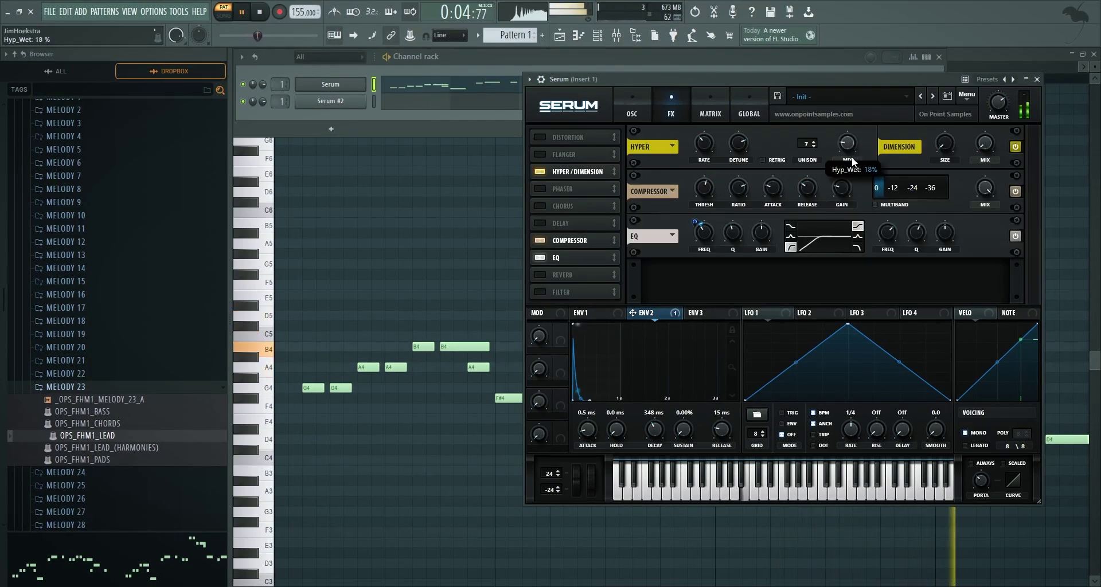
- Enable the Distortion effect, set its type to Soft Clip and adjust the drive while auditioning the lead
left_click(549, 142)
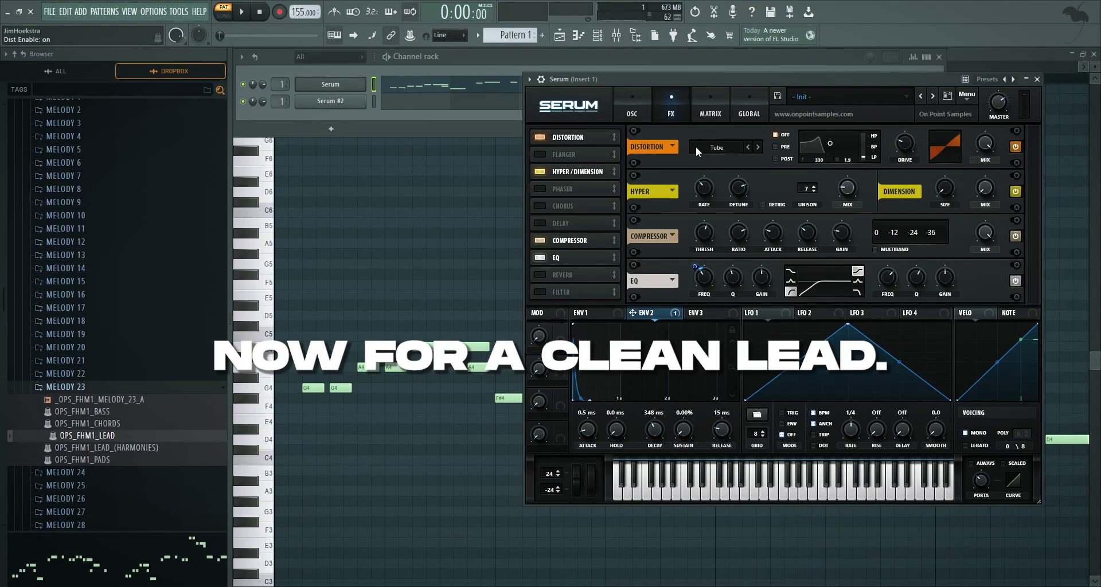
left_click(696, 148)
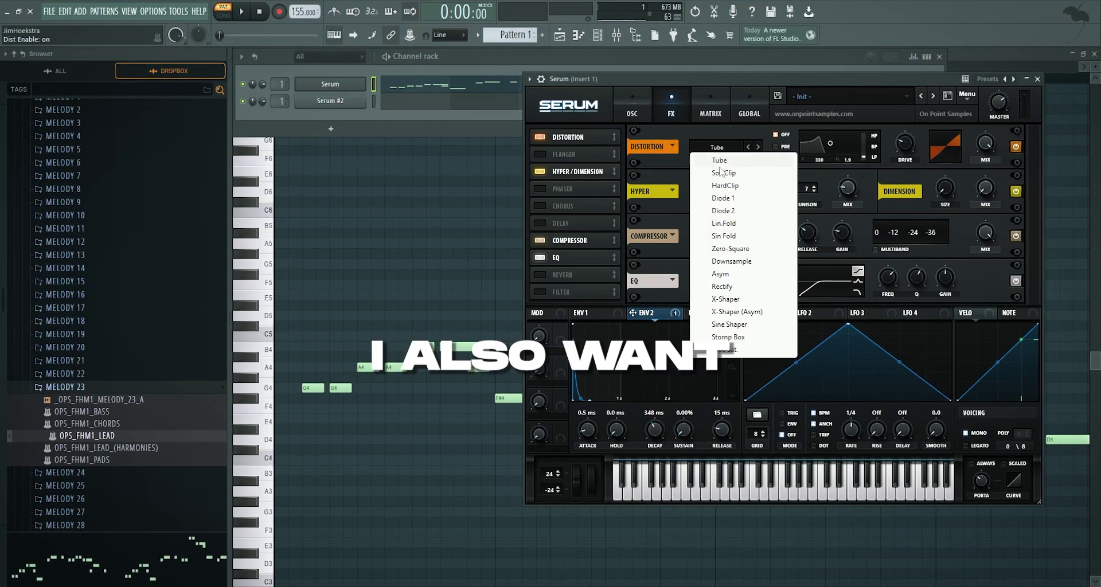
left_click(721, 172)
mouse_move(913, 101)
left_mouse_down()
mouse_move(914, 64)
mouse_move(910, 93)
left_mouse_up()
key("space")
left_click_drag(900, 143, 900, 147)
left_click(621, 109)
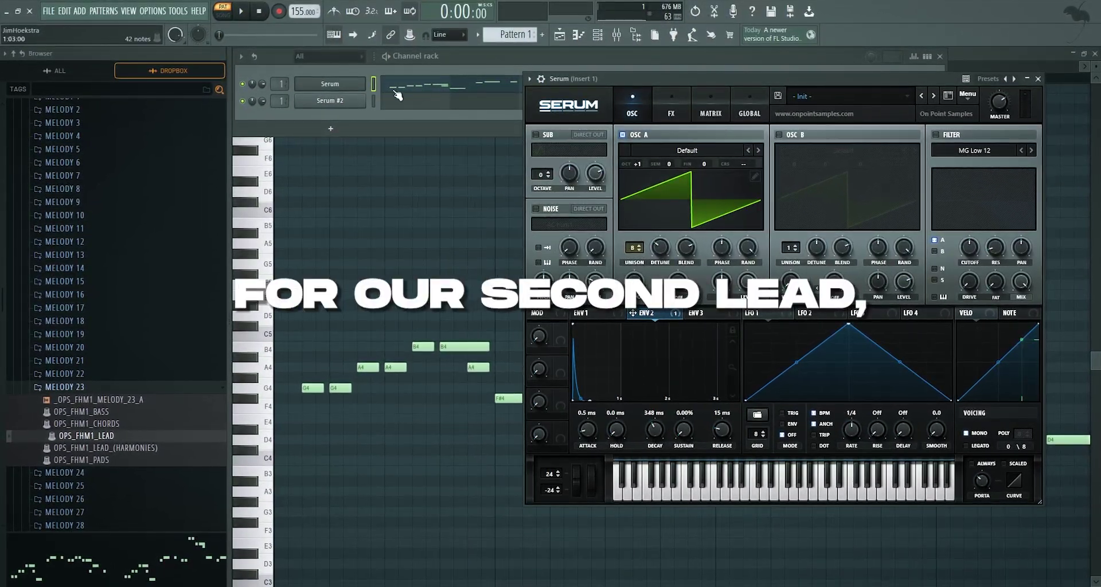
- Clone the Serum #2 channel and open the Serum #2 instrument with the first lead's window closed
left_click(330, 100)
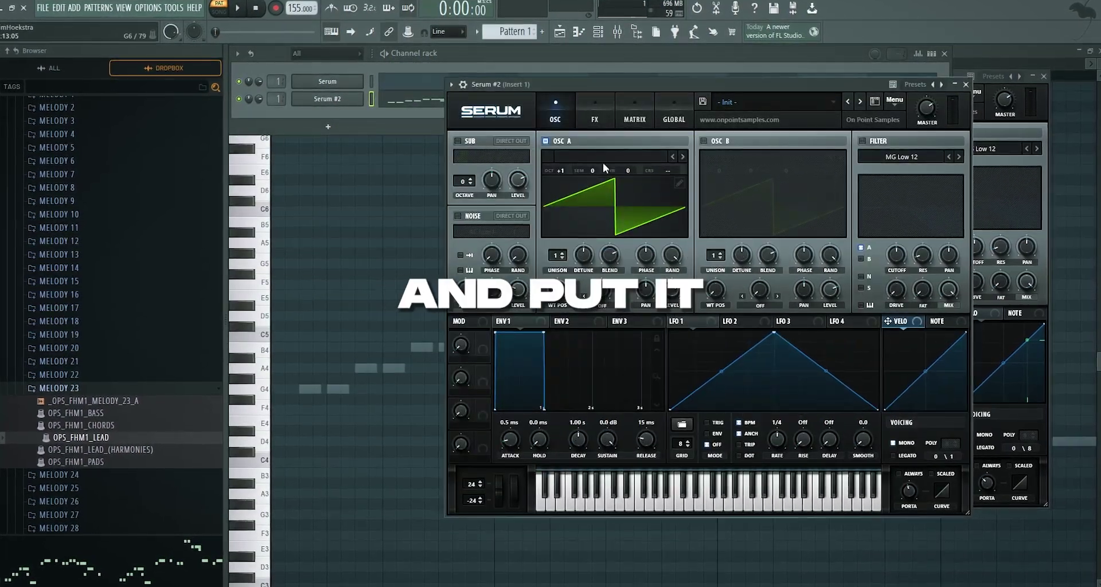
left_click(1044, 76)
left_click_drag(774, 84, 822, 75)
right_click(330, 99)
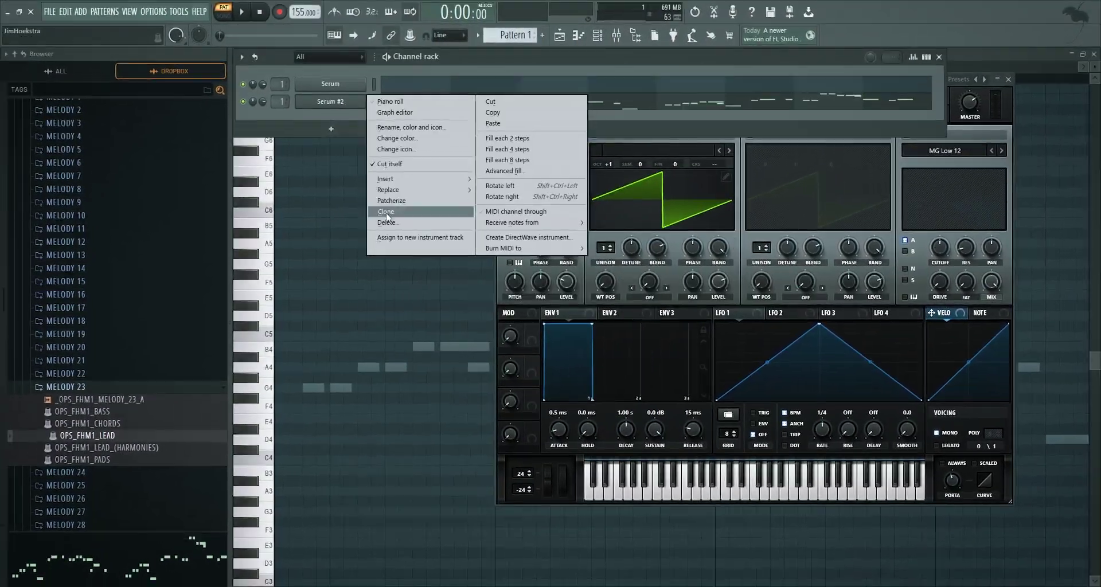
left_click(387, 212)
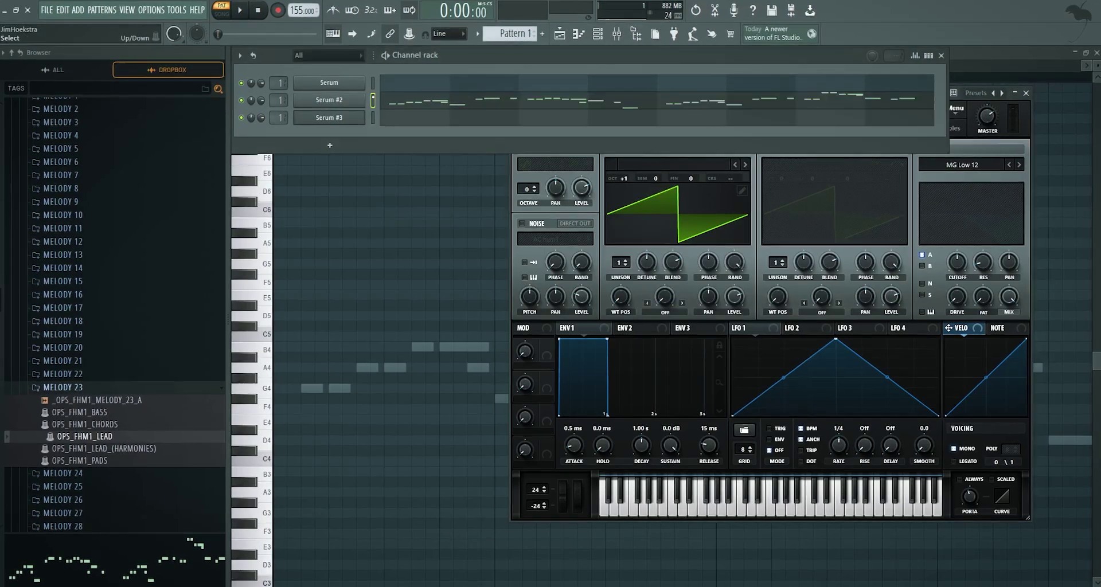
left_click(331, 102)
left_click(352, 117)
left_click(354, 101)
left_click(353, 101)
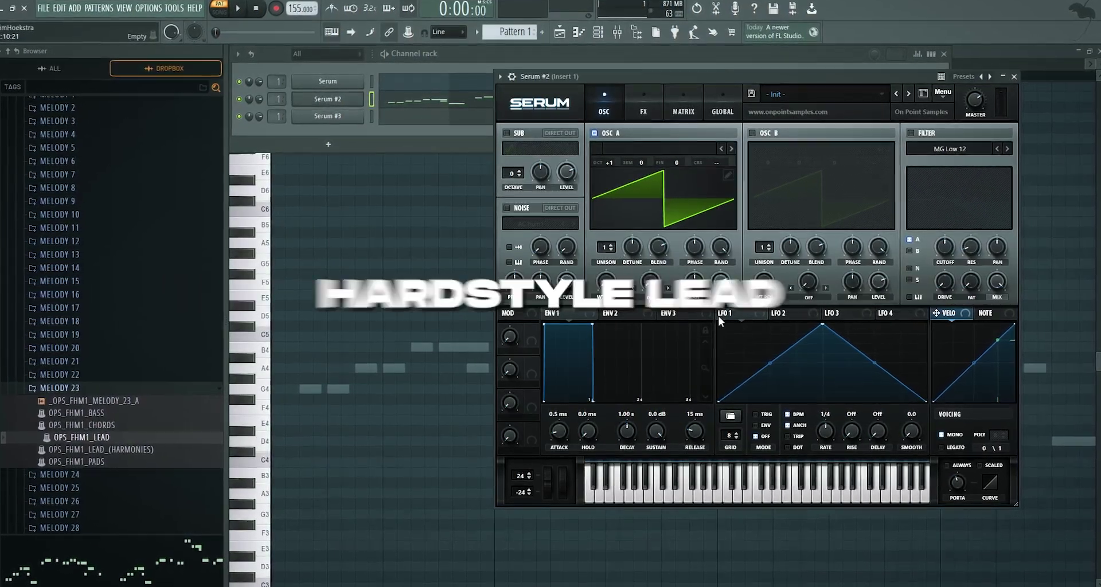
- Reshape LFO 1 into a series of narrow, sharp peaks of uneven height across the whole cycle
left_click_drag(824, 324, 787, 321)
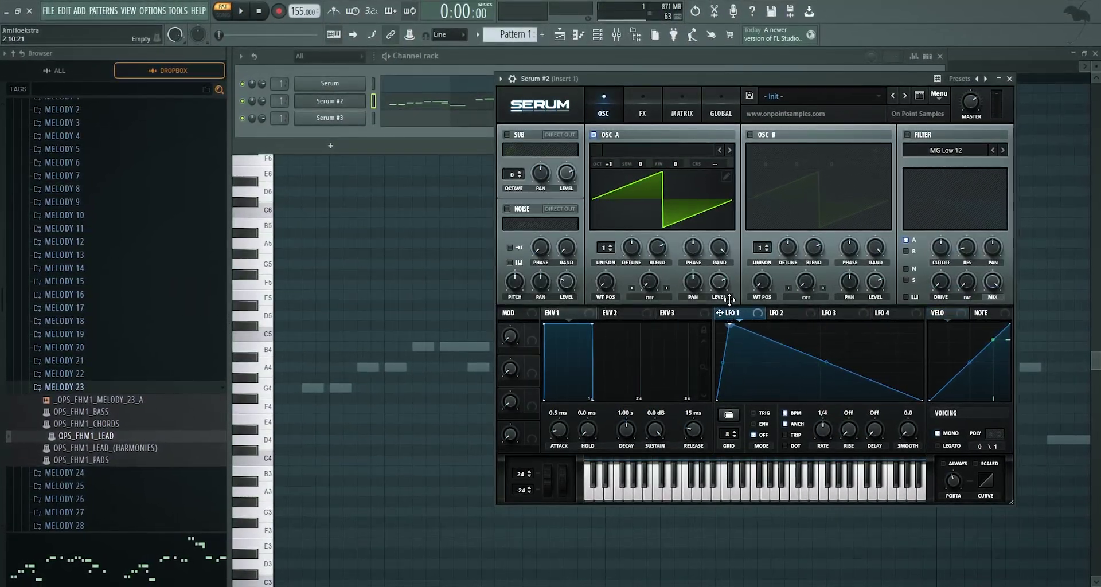
double_click(758, 364)
mouse_move(758, 363)
left_mouse_down()
mouse_move(743, 401)
mouse_move(755, 347)
left_mouse_up()
double_click(758, 358)
double_click(776, 357)
mouse_move(777, 357)
left_mouse_down()
mouse_move(790, 402)
mouse_move(767, 400)
mouse_move(783, 342)
left_mouse_up()
double_click(766, 388)
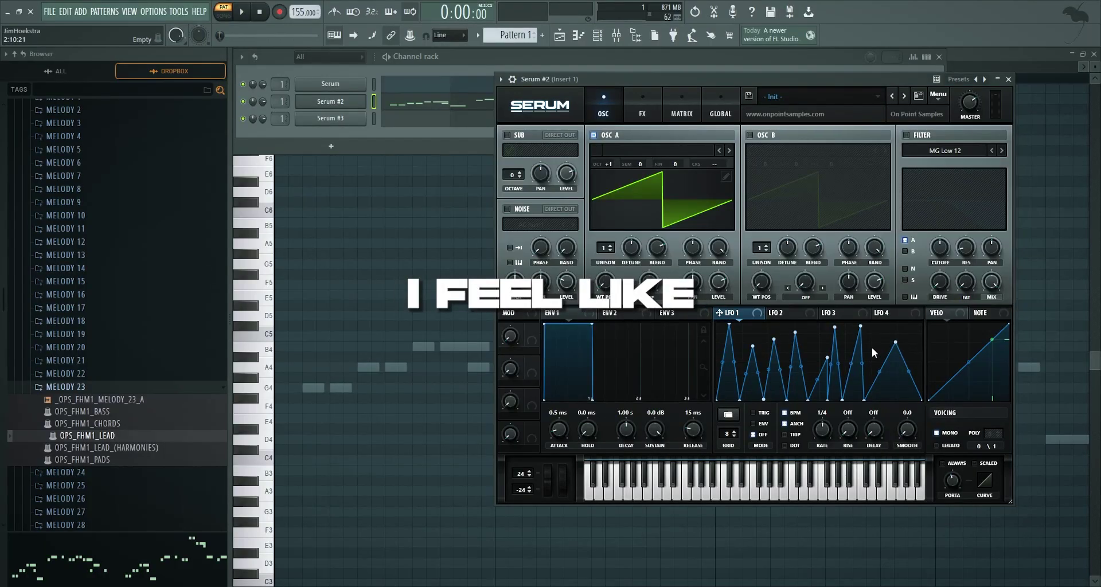
double_click(882, 327)
double_click(905, 399)
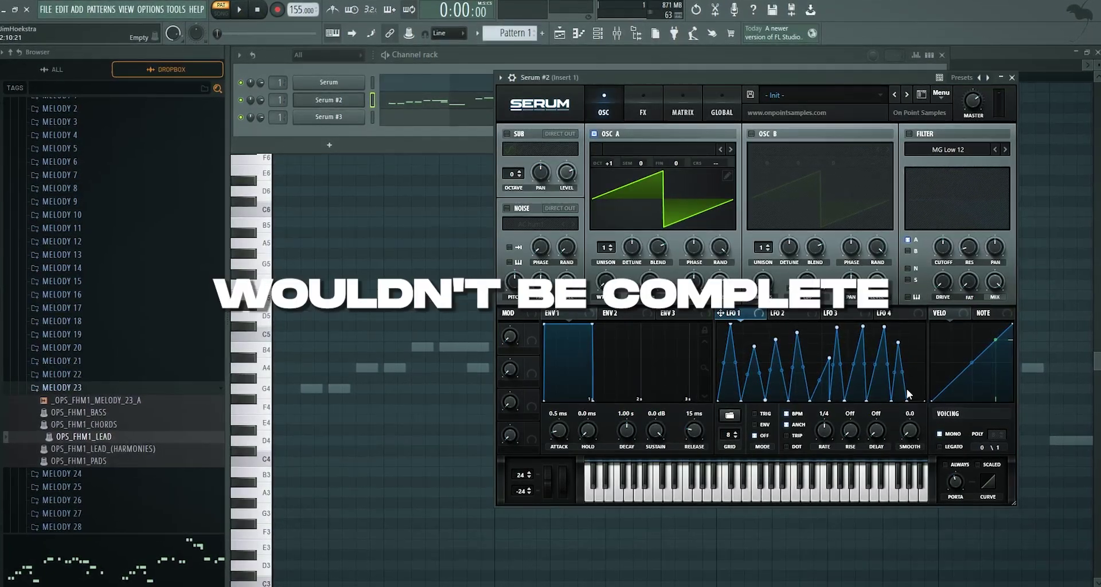
double_click(918, 330)
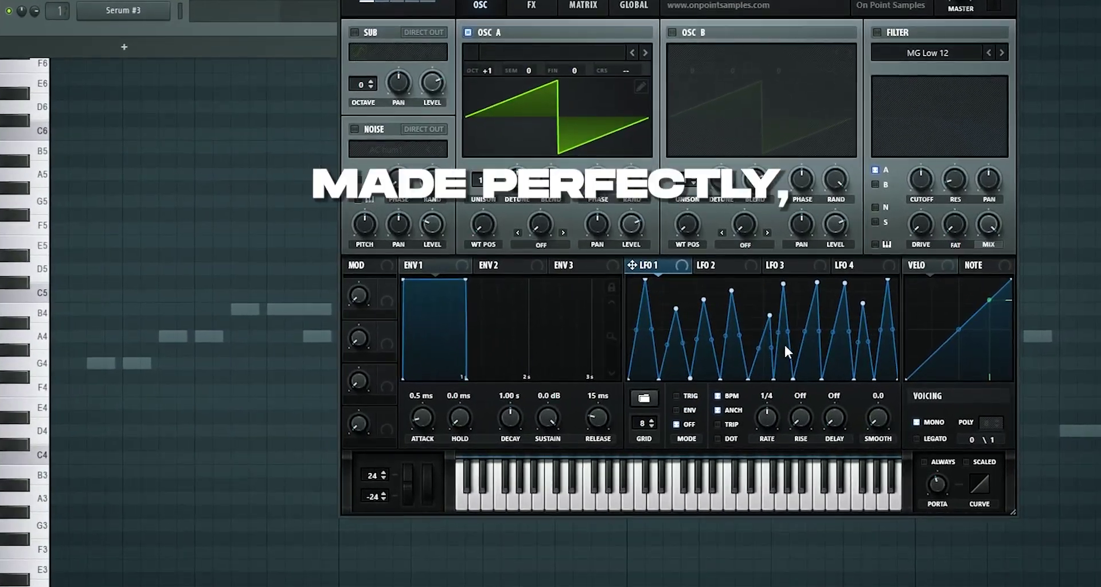
left_click_drag(810, 357, 803, 339)
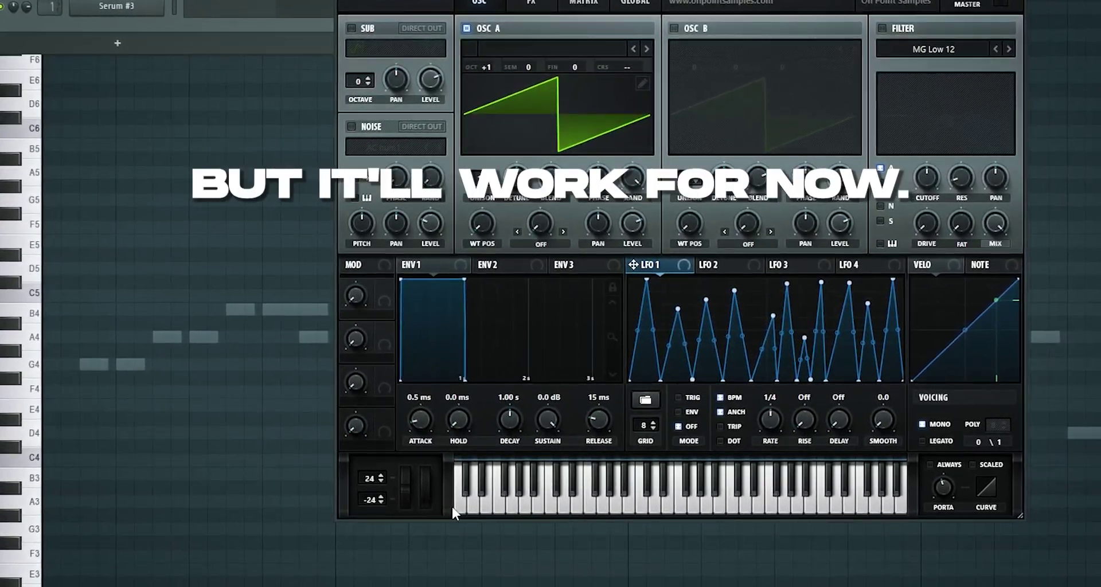
- Route LFO 1 to oscillator A's coarse pitch and lower that route's output in the modulation matrix
left_click_drag(644, 224, 627, 66)
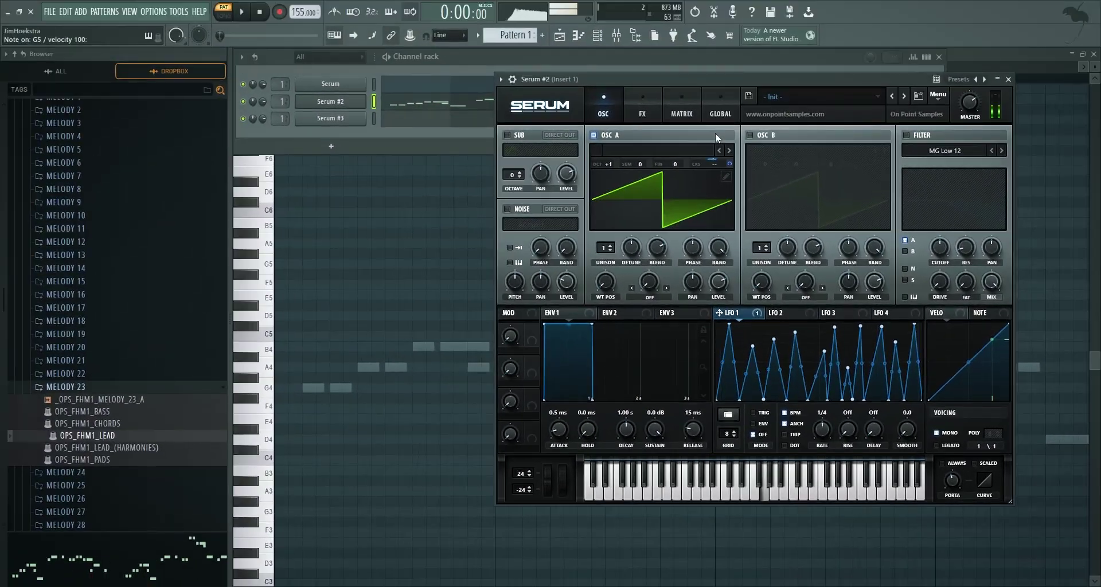
left_click(721, 109)
left_click(681, 109)
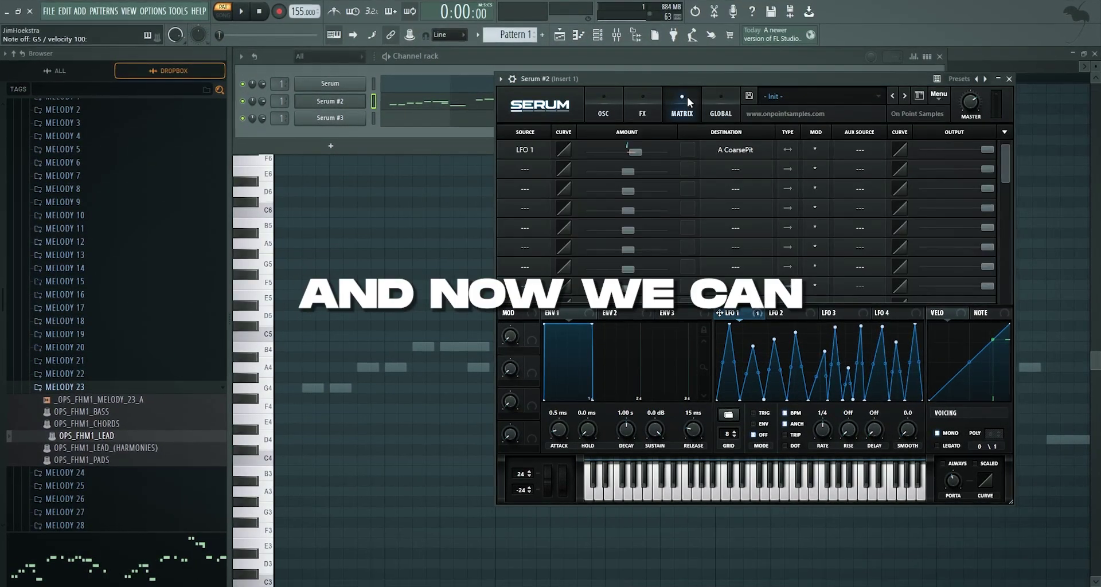
left_click_drag(987, 149, 902, 153)
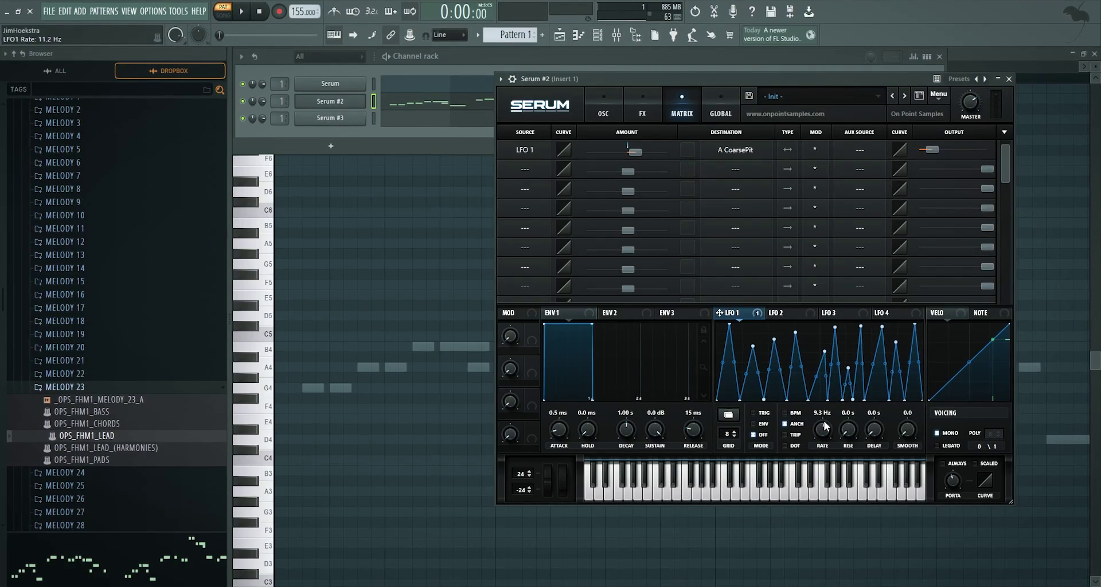
- Set the LFO 1 rate to a free-running 12.7 Hz and fine-tune the coarse pitch route's output
left_click_drag(824, 425, 834, 410)
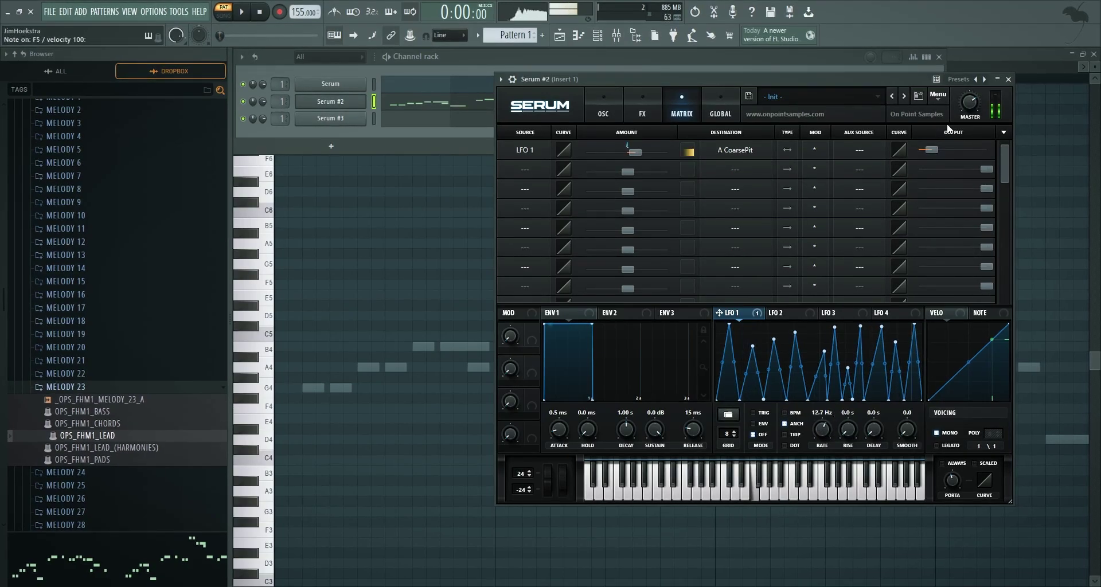
left_click_drag(932, 152, 930, 157)
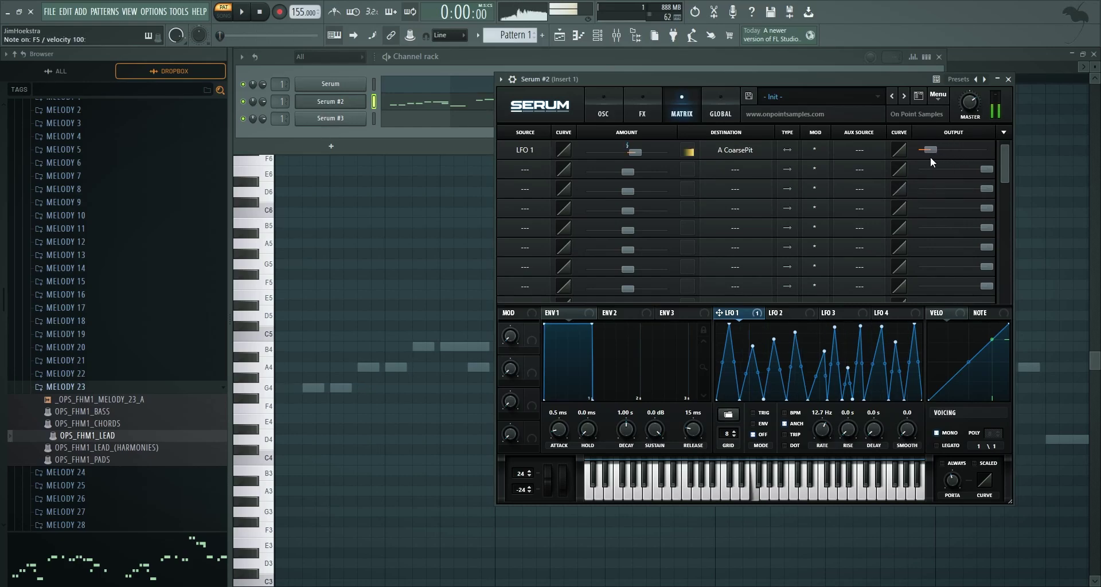
- Assign Chaos 1 as the modulation source of oscillator A's coarse pitch in place of LFO 1
left_click(609, 106)
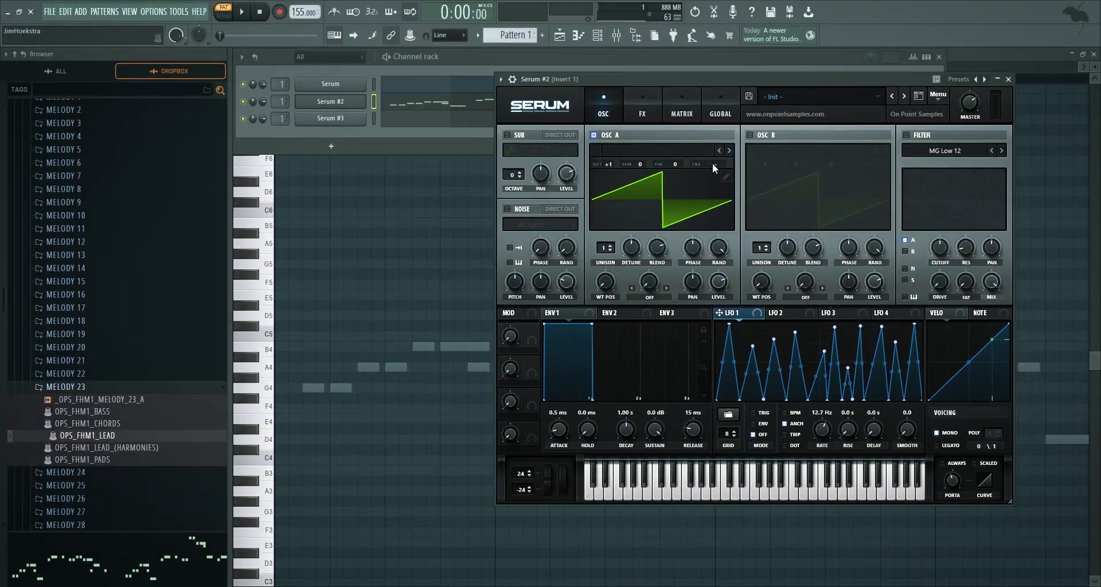
right_click(720, 157)
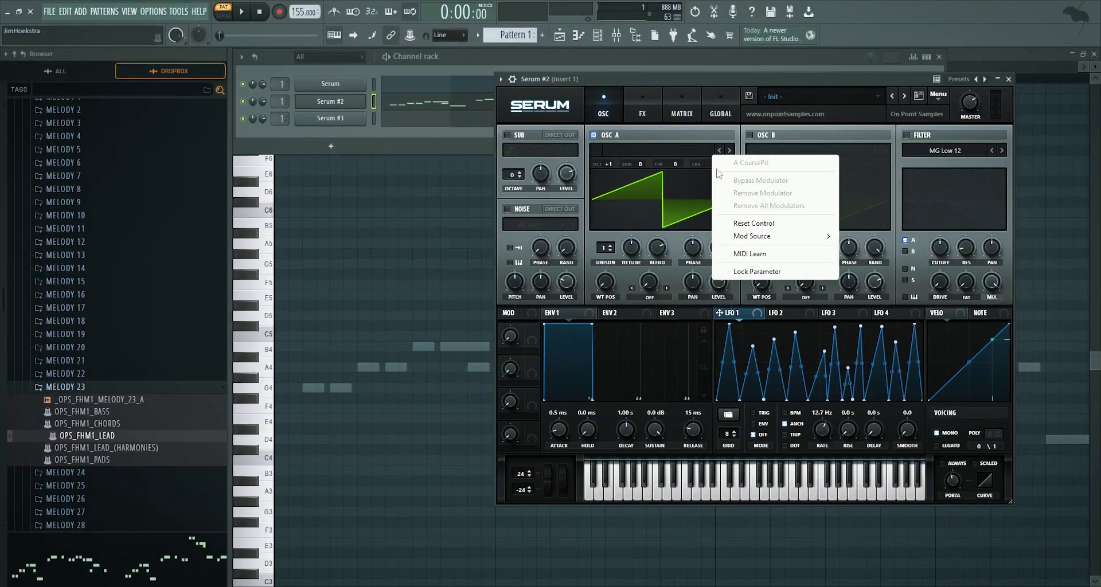
mouse_move(763, 236)
left_click(874, 445)
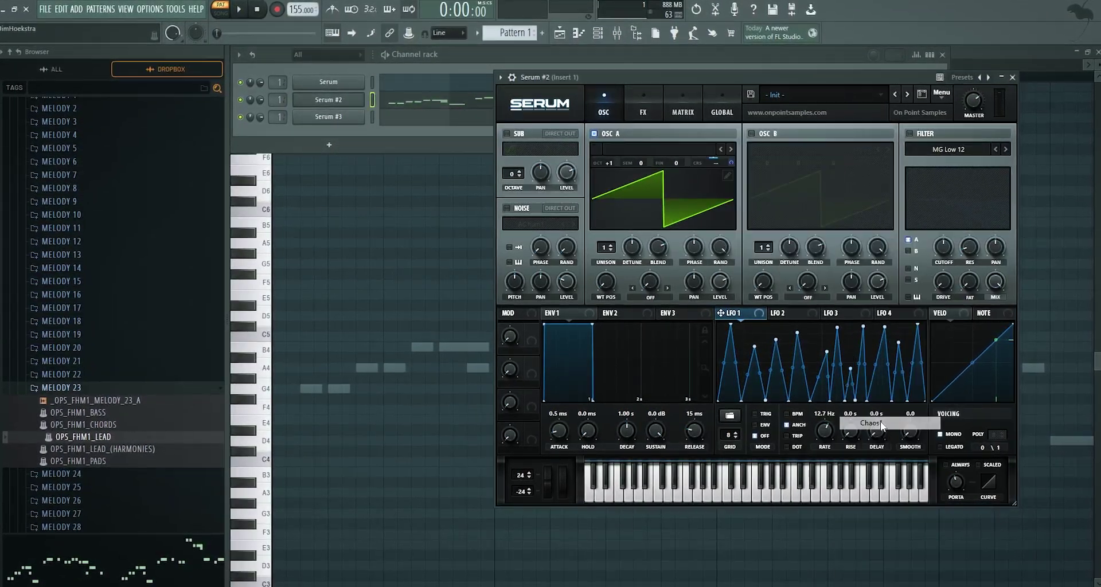
- Raise the Chaos 1 rate in the global settings while auditioning its effect on the lead's pitch
left_click(683, 110)
left_click(722, 110)
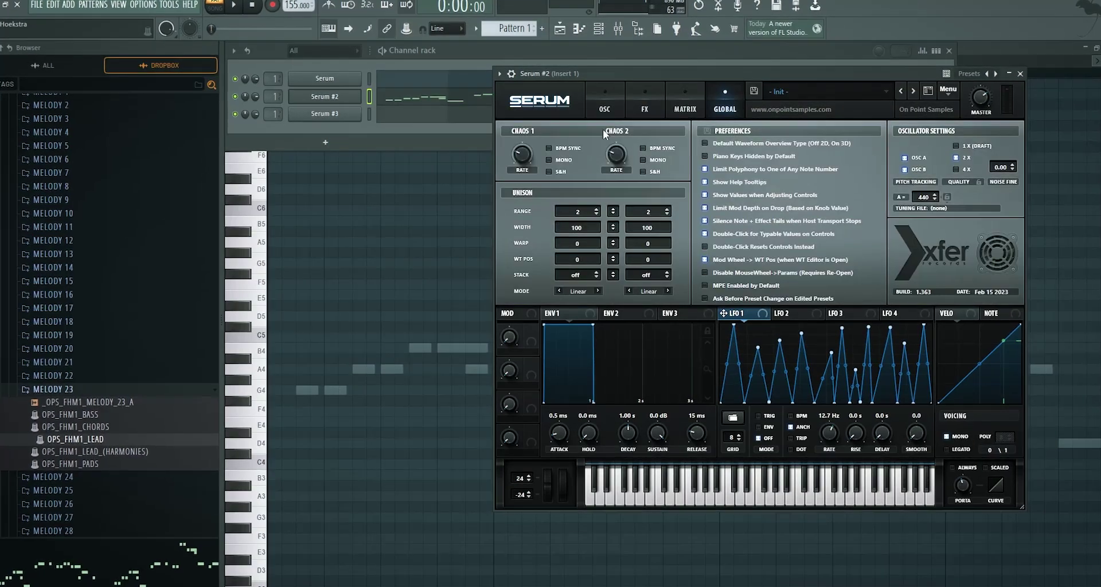
left_click_drag(520, 153, 530, 66)
left_click(605, 103)
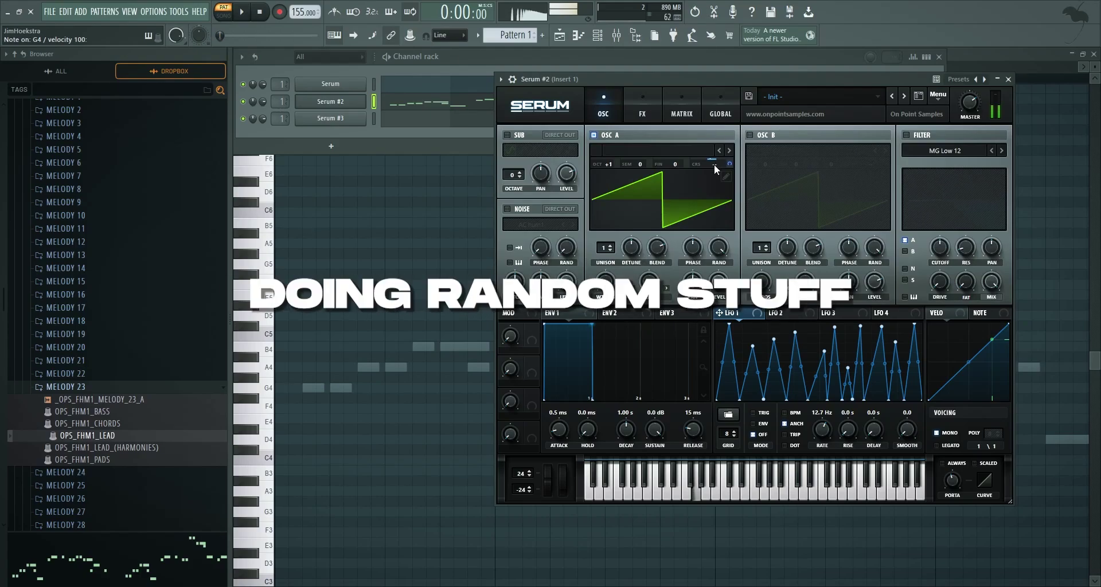
left_click(720, 109)
left_click_drag(525, 159, 537, 72)
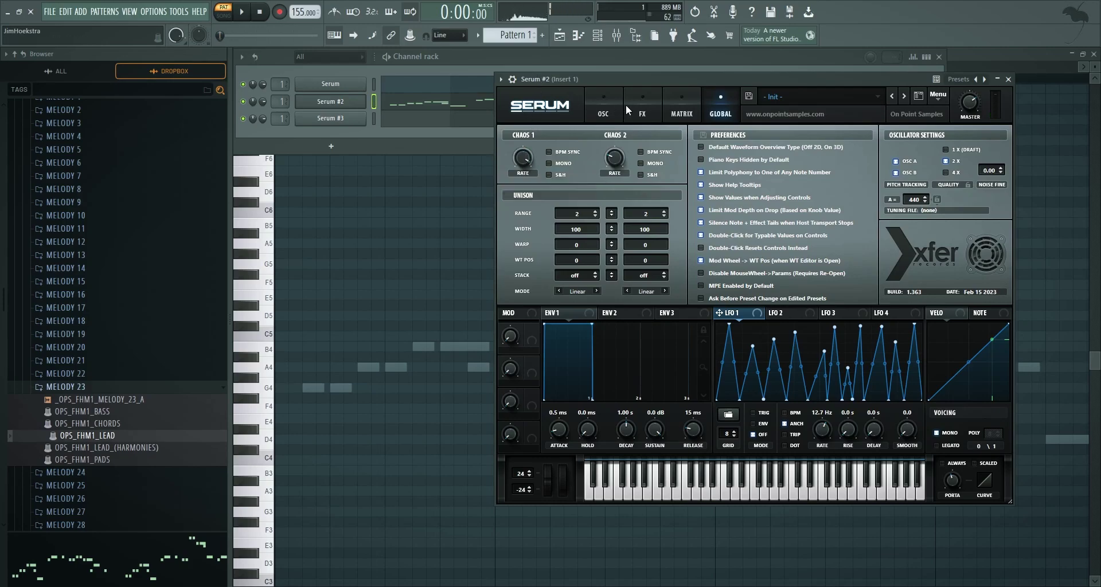
- Reduce the matrix output of the Chaos 1 to coarse pitch route to 40
left_click(677, 107)
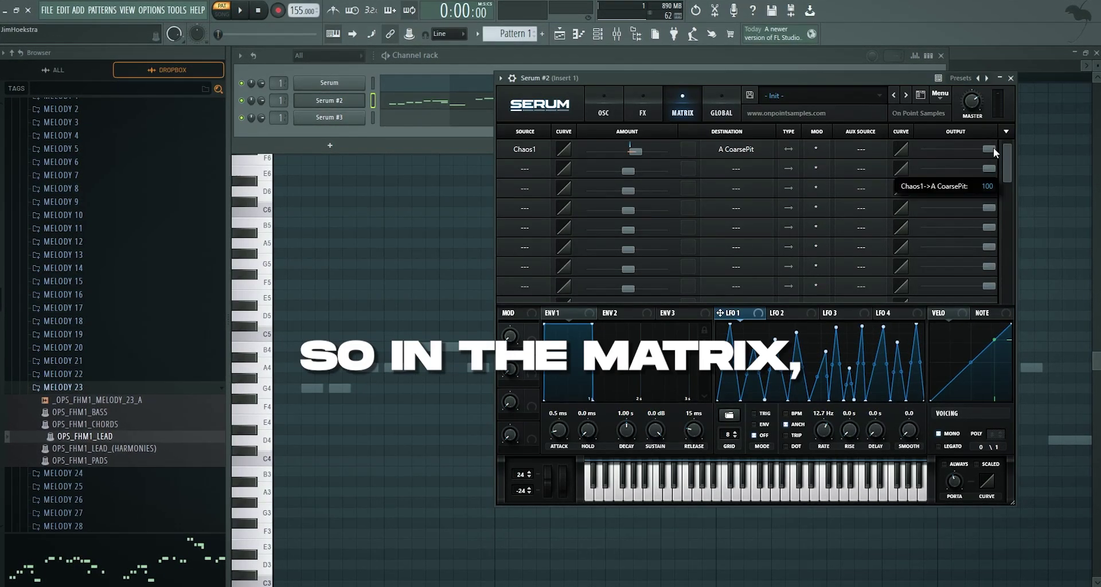
left_click_drag(989, 148, 923, 149)
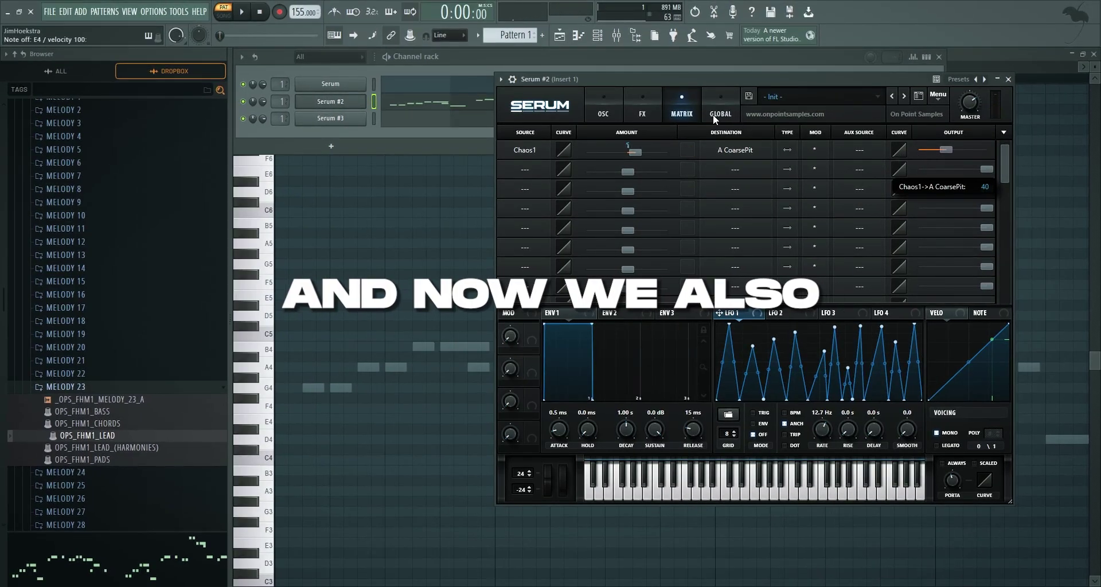
left_click(720, 110)
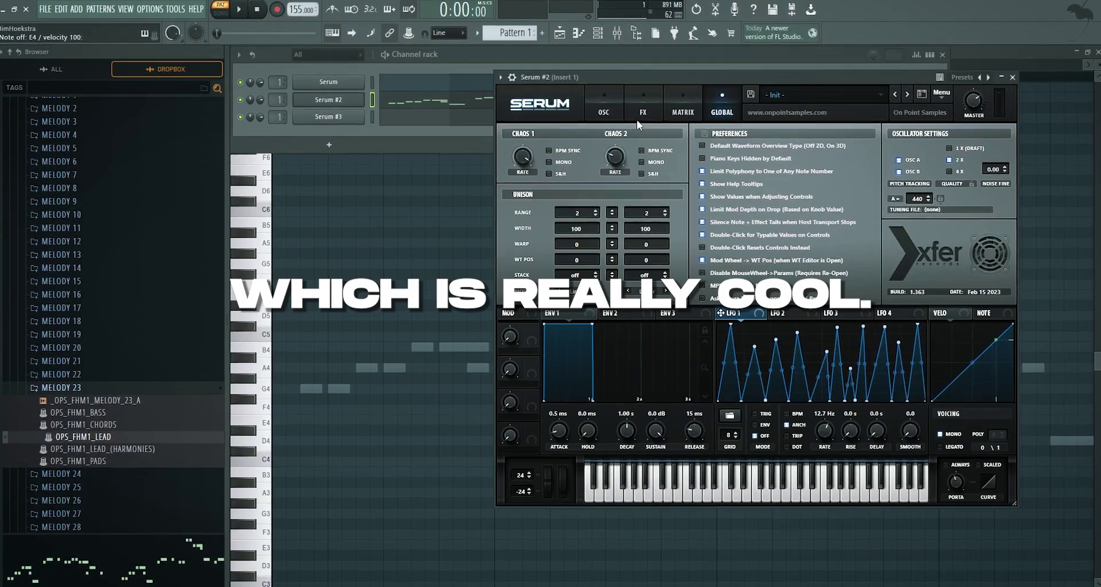
- Remove the Chaos 1 modulator from oscillator A's coarse pitch
left_click(603, 110)
right_click(713, 160)
left_click(762, 200)
- Enable the noise oscillator with AC hum1, set oscillator A's warp mode to FM NoiseOsc and adjust the warp amount
left_click(507, 208)
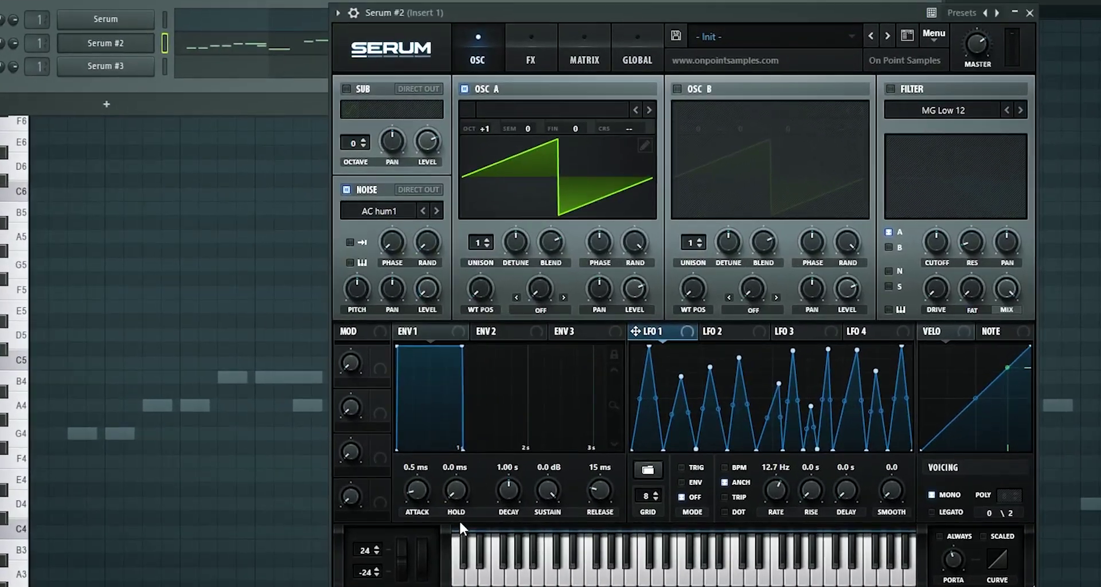
left_click(555, 308)
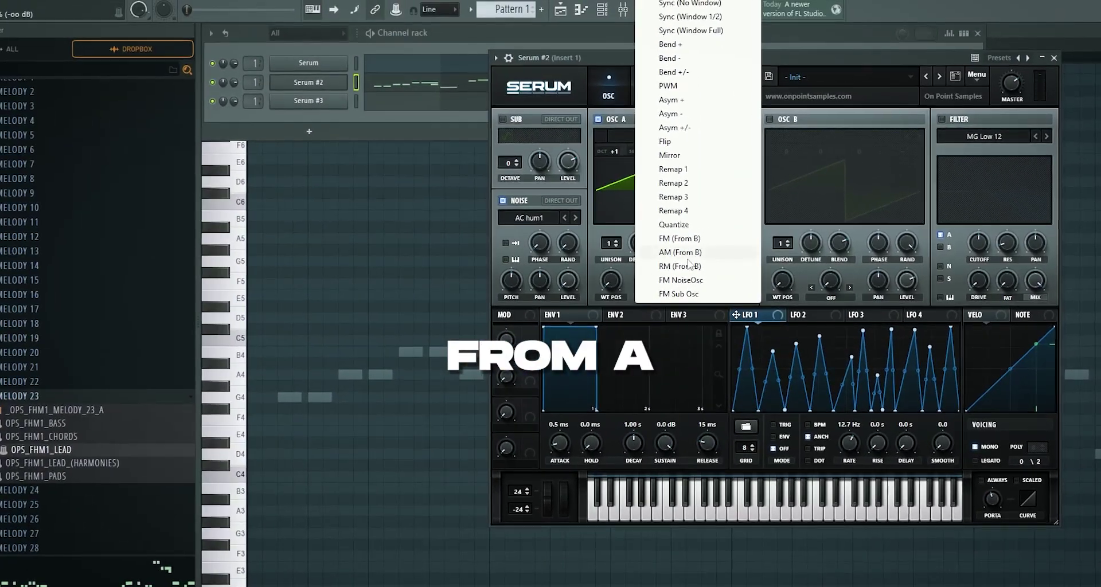
left_click(681, 280)
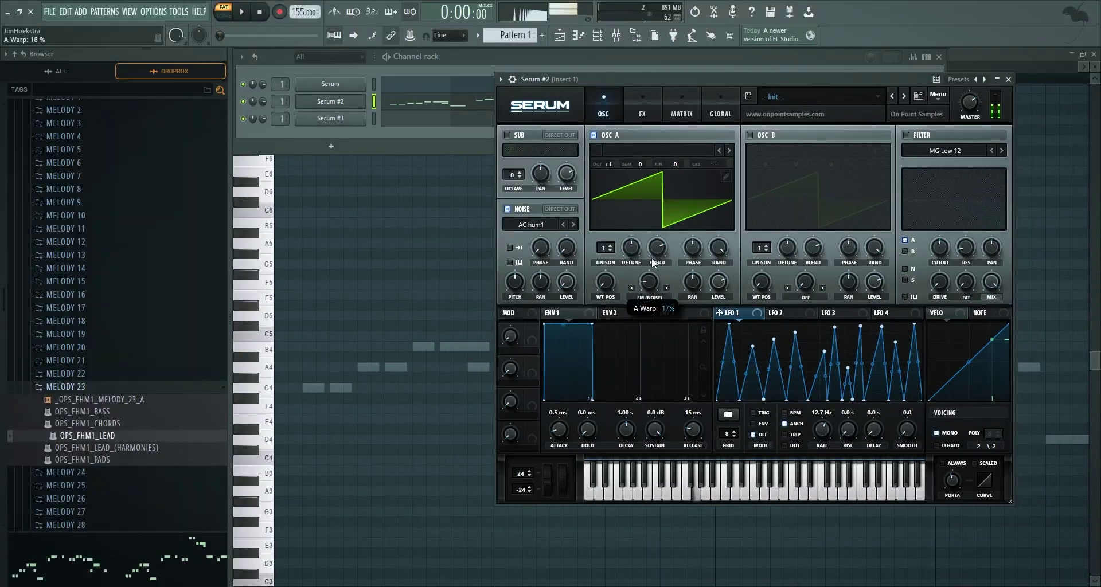
left_click_drag(656, 208, 657, 205)
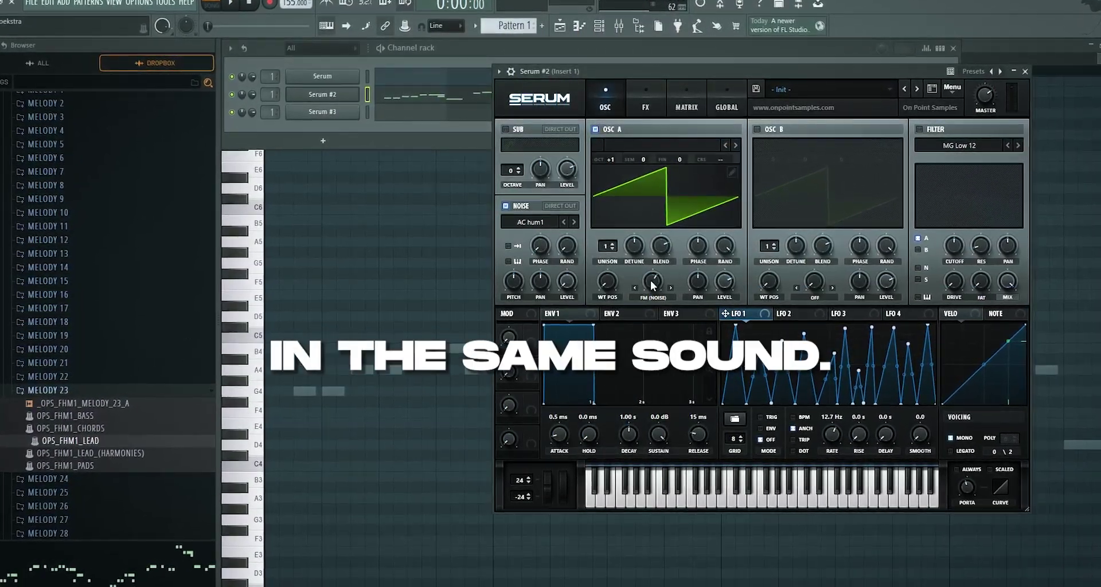
- Route LFO 1 to oscillator A's fine tuning and adjust the modulation amount
mouse_move(651, 283)
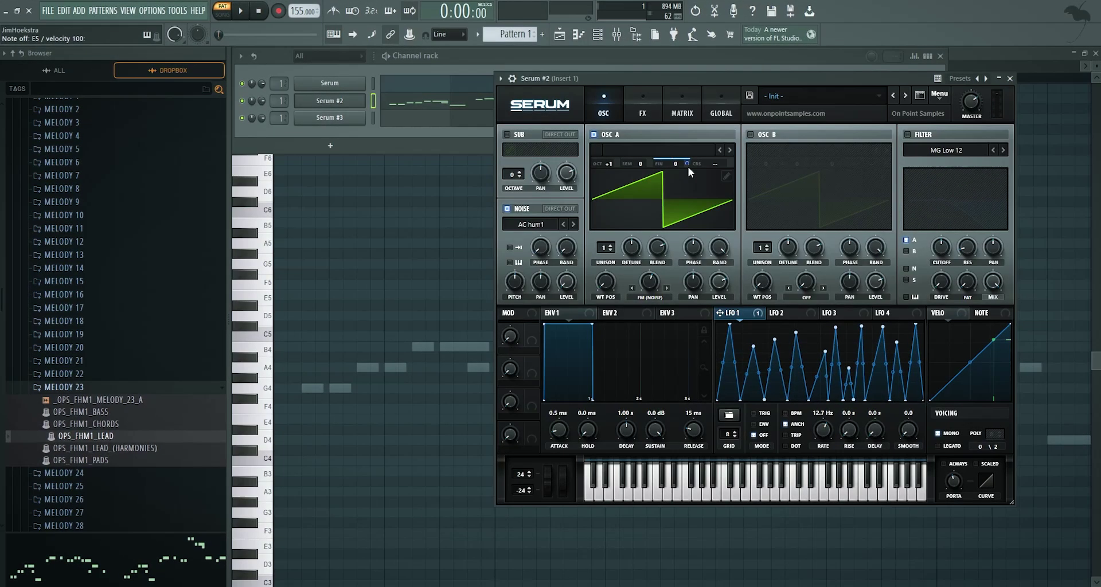
left_click_drag(688, 167, 688, 193)
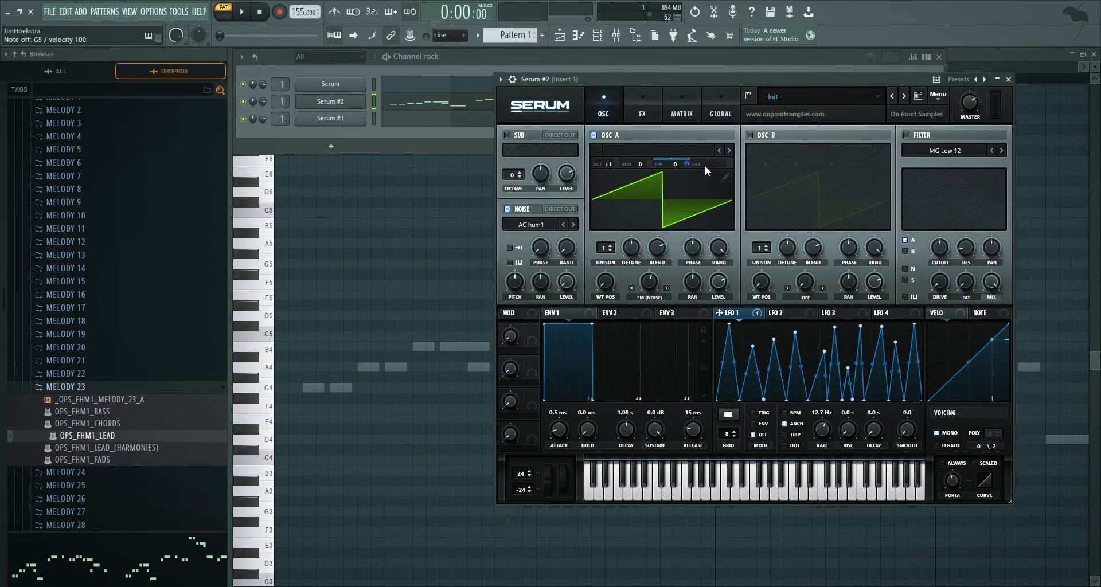
- Assign Chaos 1 to oscillator A's coarse pitch again and lower that route's output in the modulation matrix
right_click(705, 168)
left_click(869, 422)
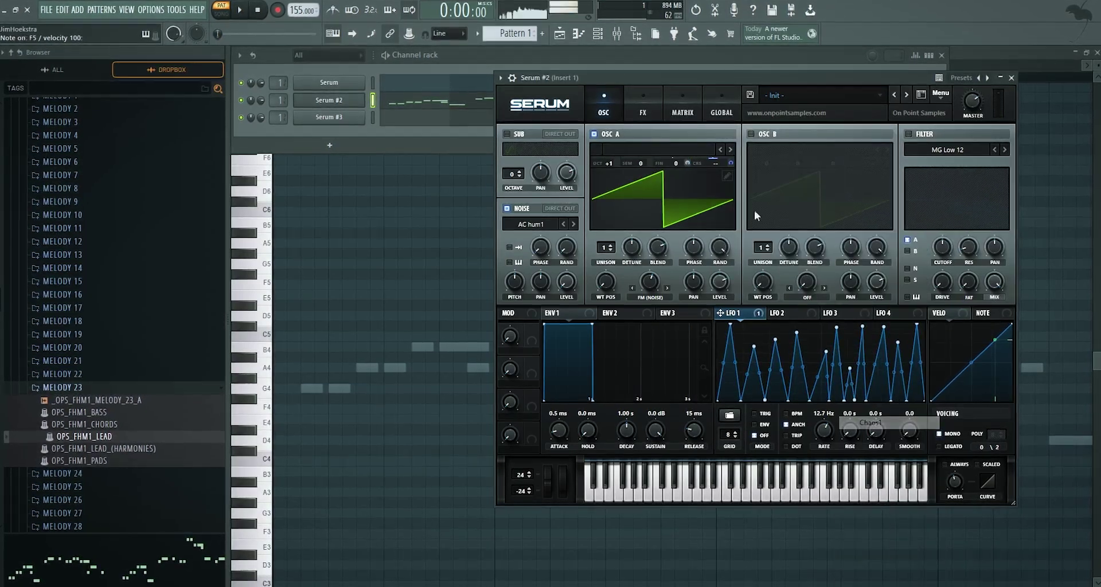
left_click(682, 109)
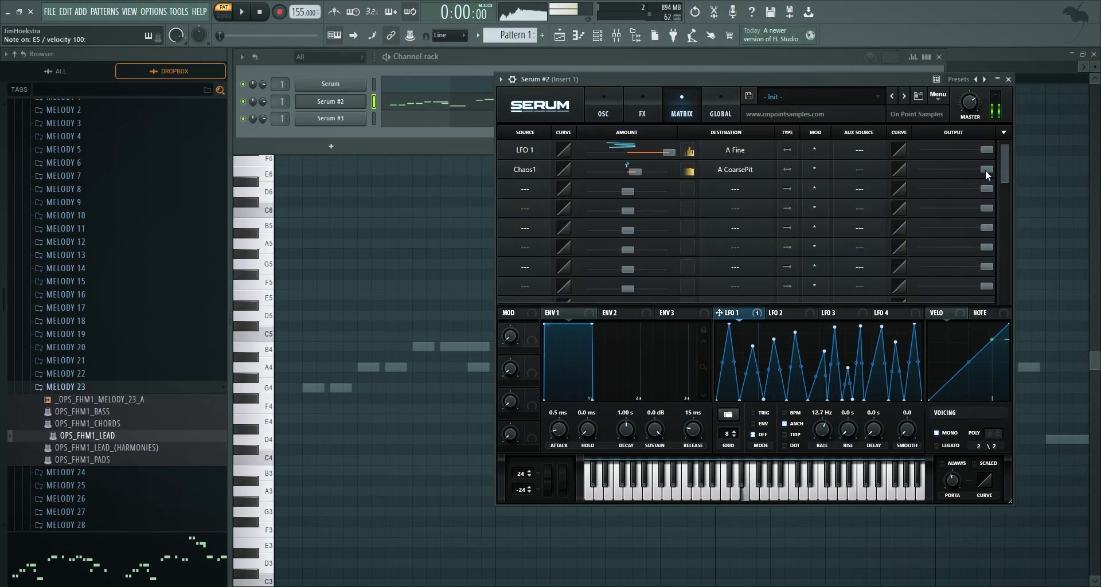
left_click(603, 109)
left_click(673, 103)
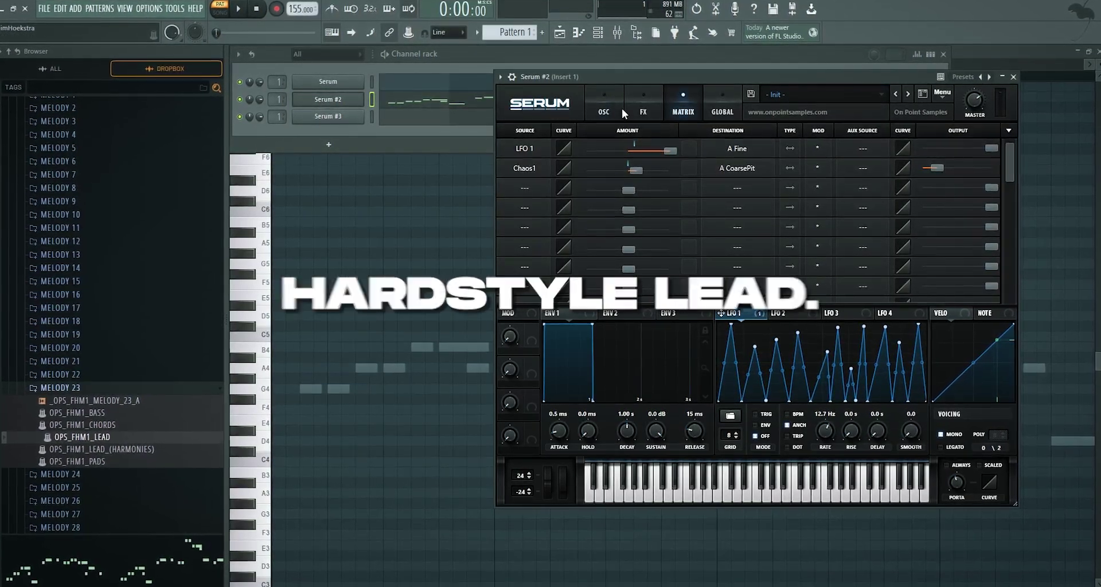
- Reshape LFO 2 into a steep initial rise that holds at its maximum level
left_click(605, 109)
left_click(799, 313)
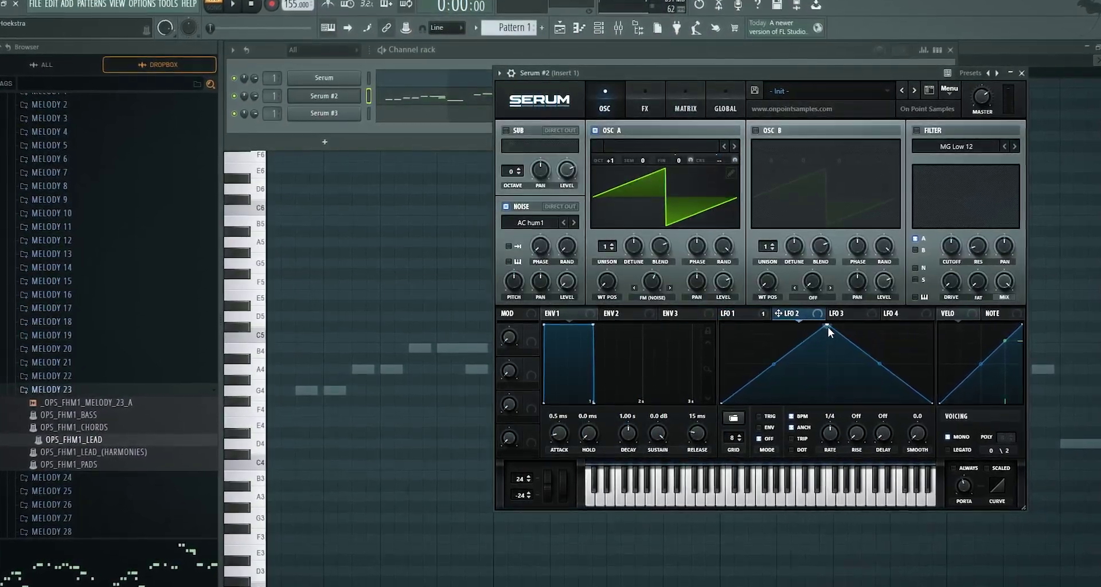
double_click(933, 325)
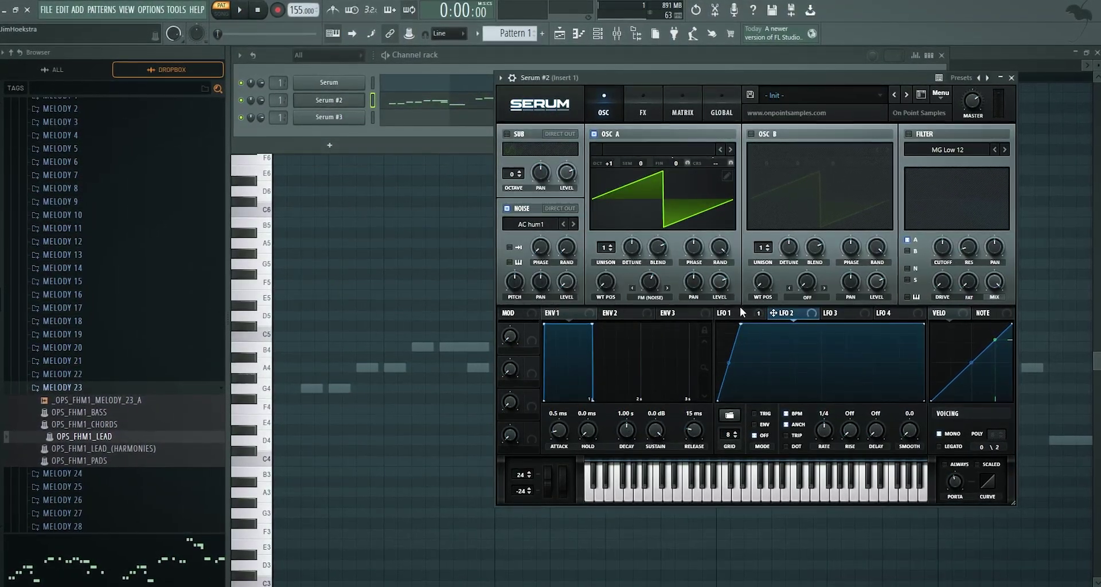
- Route LFO 2 to Mast.Tun in the fourth matrix slot with a small positive amount, and set LFO 2 to ENV mode
left_click(682, 109)
left_click(532, 213)
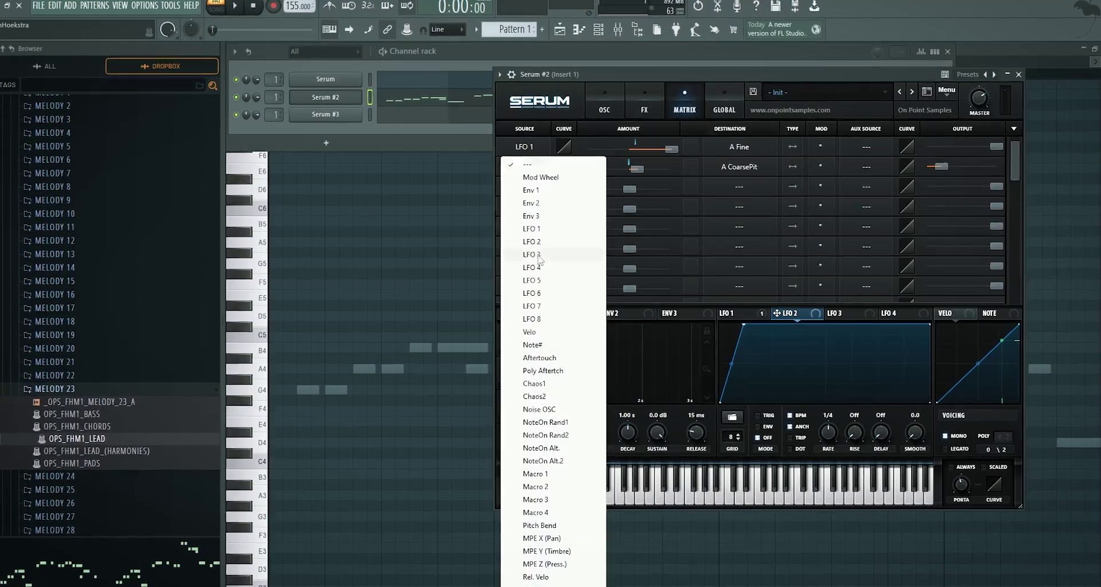
left_click(541, 258)
left_click(769, 429)
left_click(530, 207)
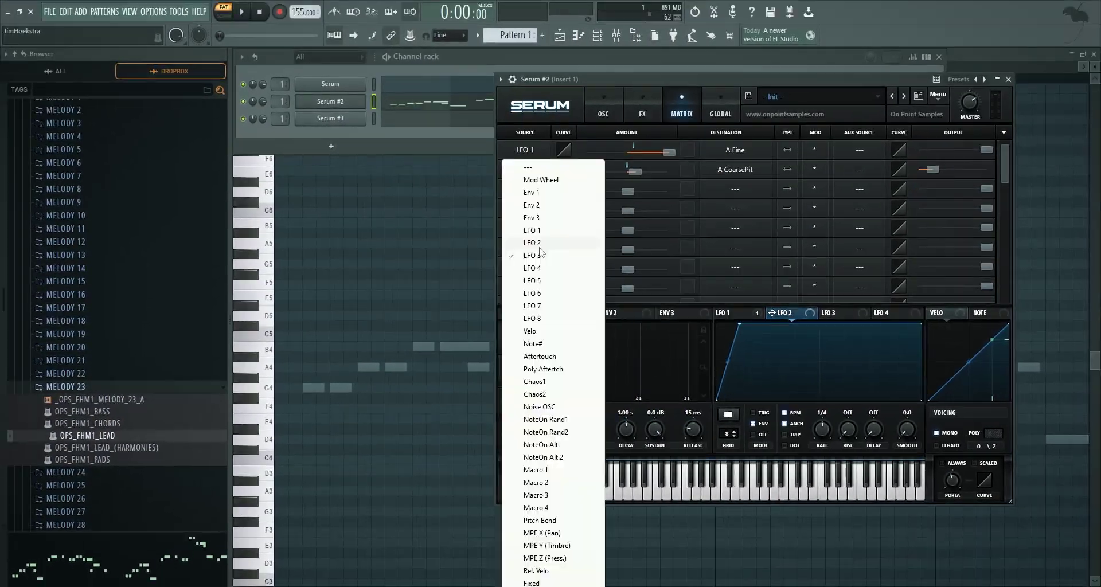
left_click(538, 243)
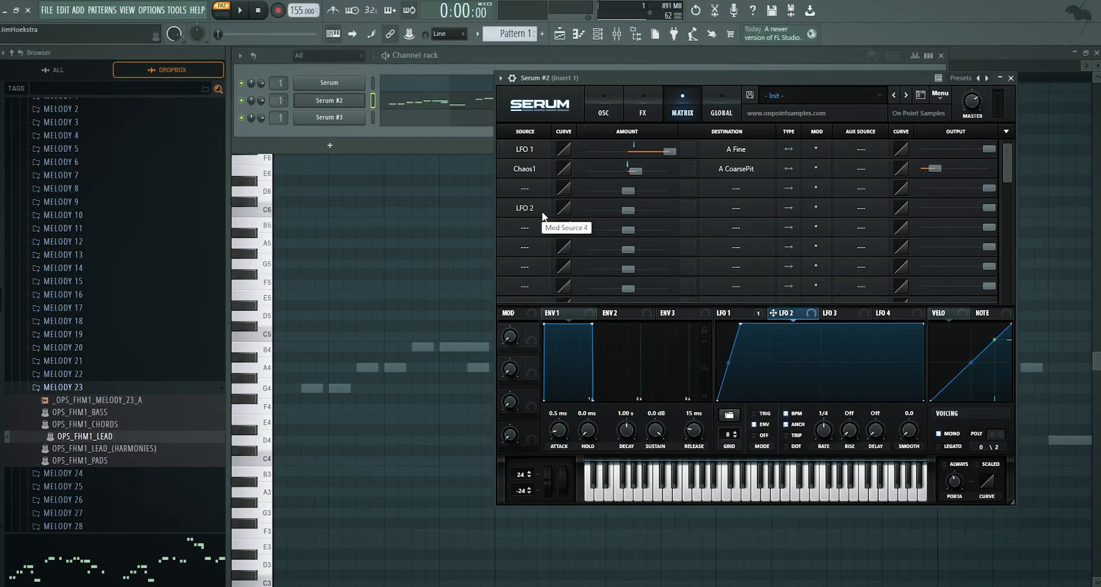
left_click(735, 208)
mouse_move(745, 310)
left_click(820, 310)
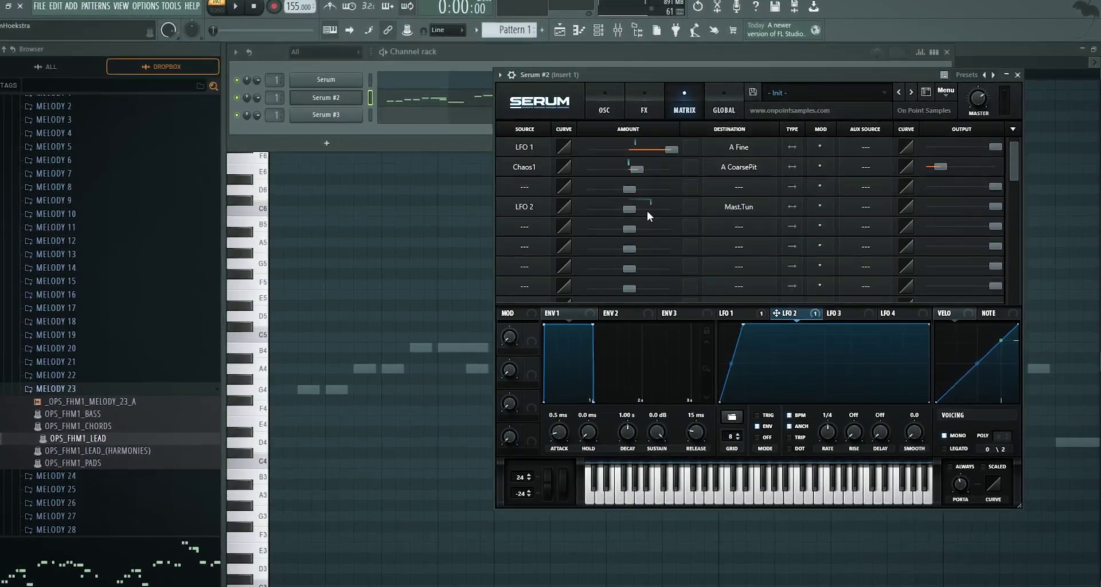
left_click_drag(627, 208, 638, 204)
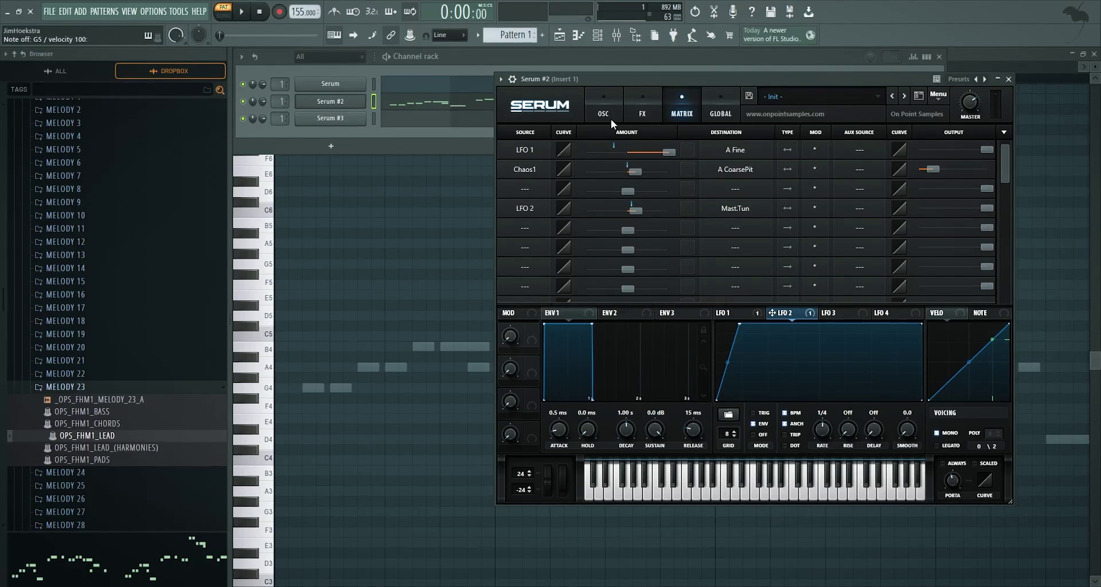
- Enable the compressor effect, adjust its attack and raise its gain to about 5 dB
left_click(612, 118)
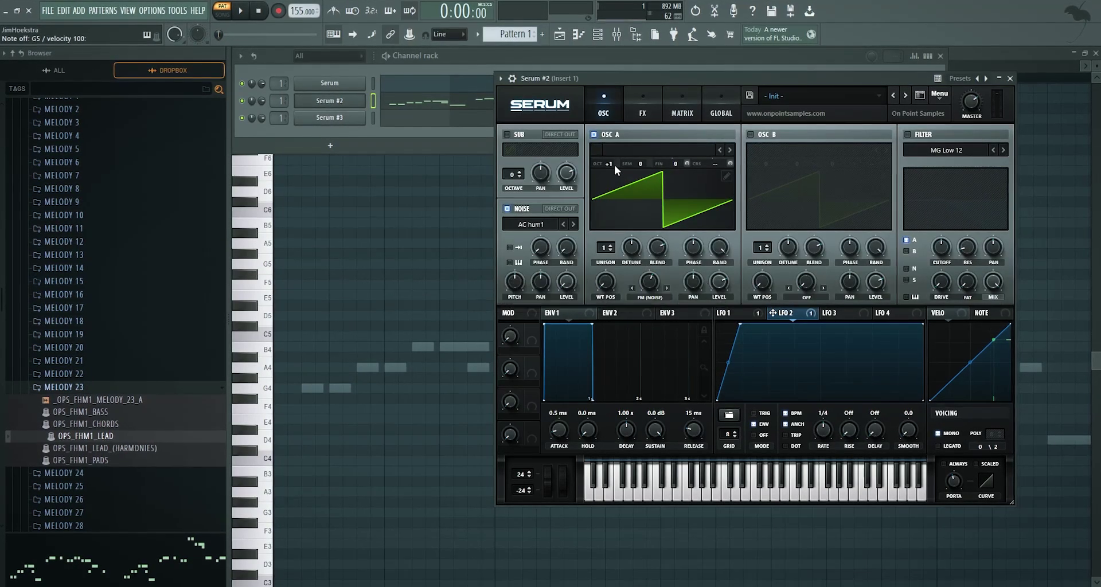
scroll(614, 166, "up", 1)
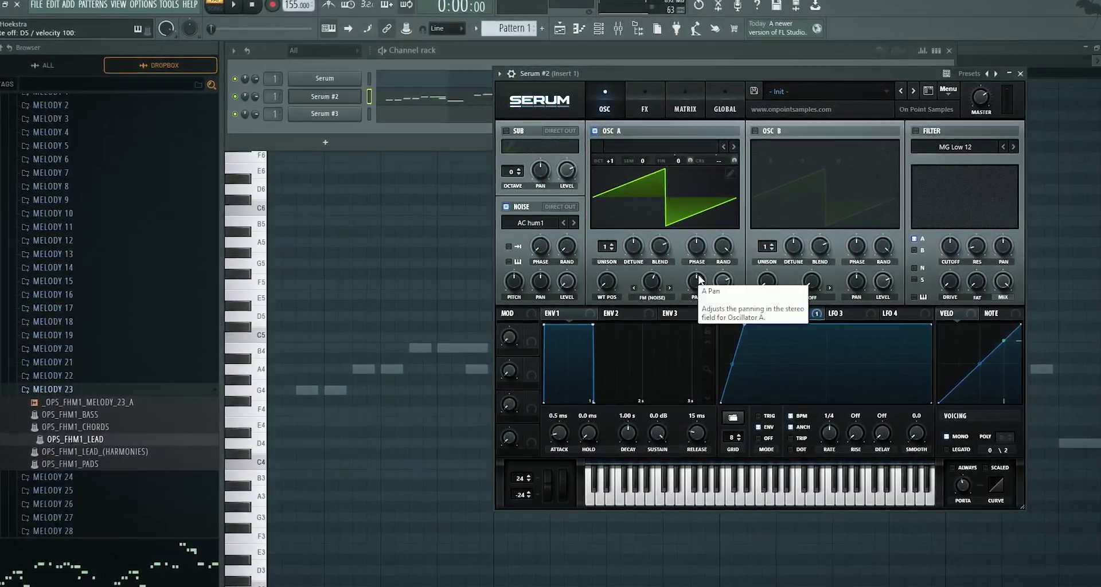
left_click(657, 104)
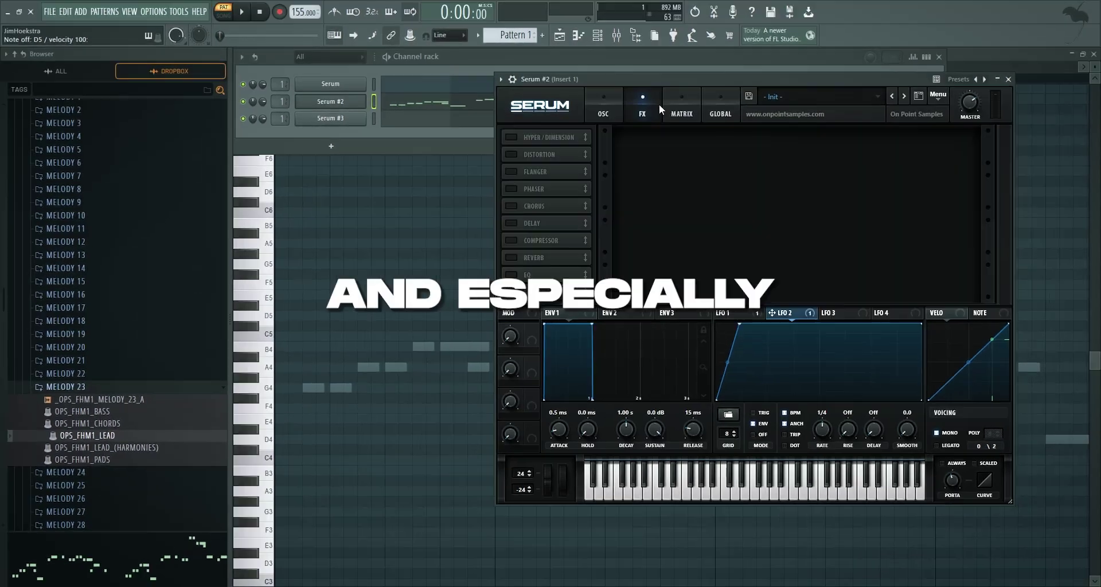
left_click(519, 239)
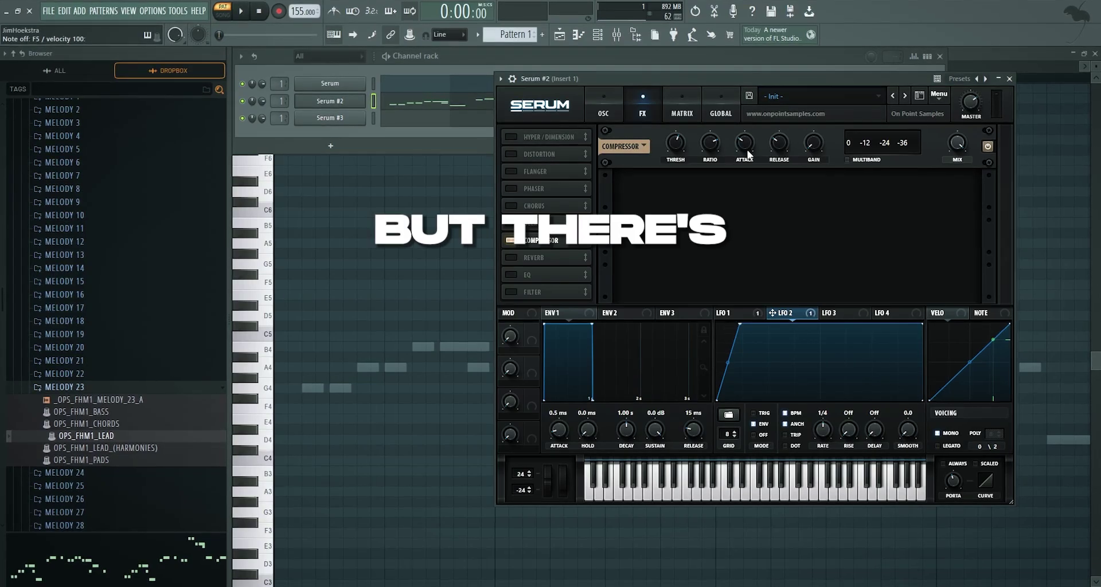
left_click_drag(748, 155, 747, 159)
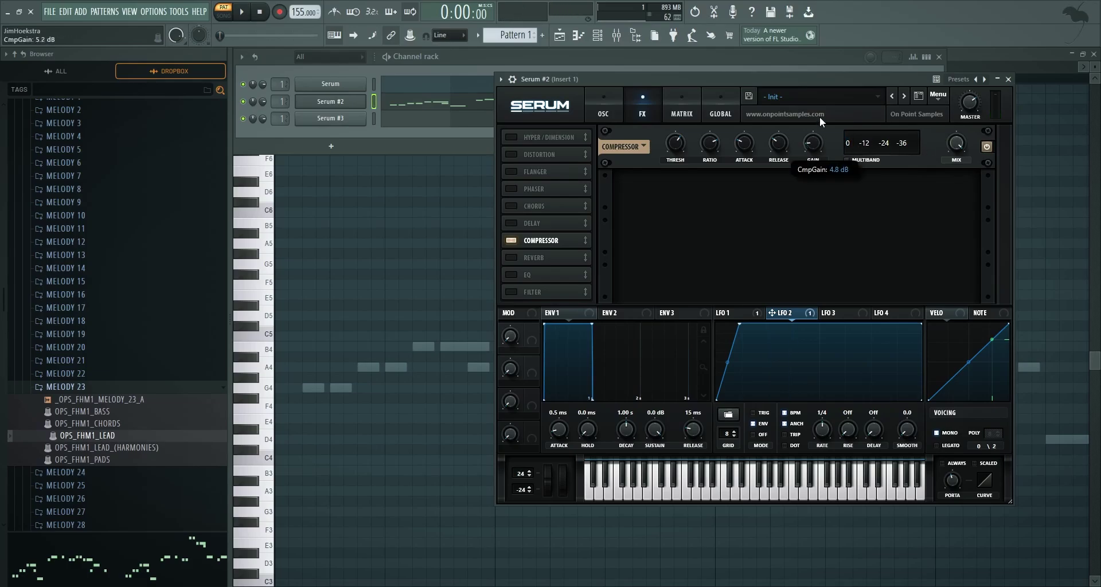
left_click(350, 85)
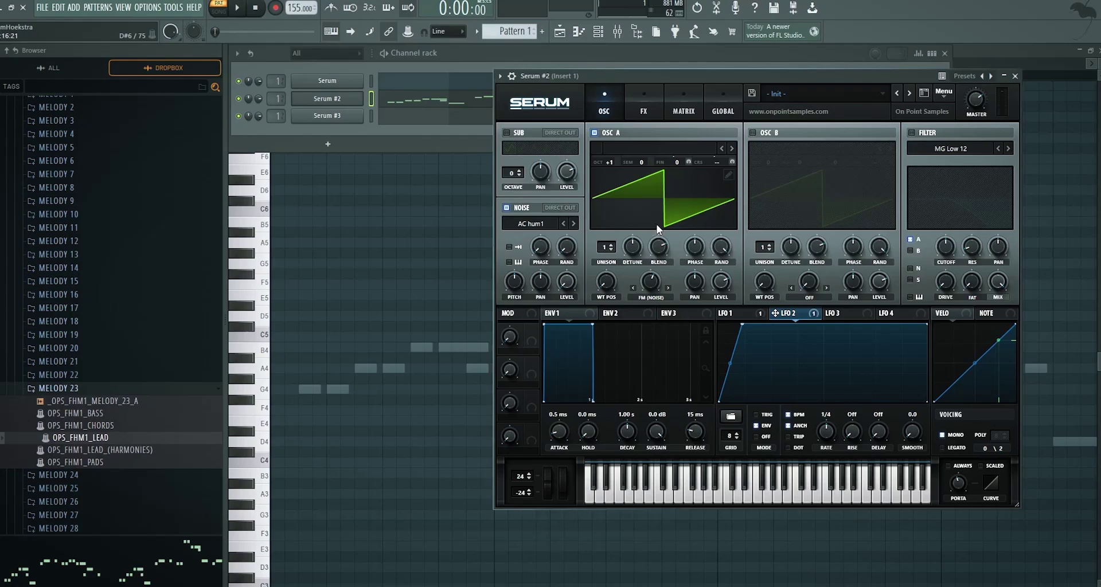
- Try oscillator A with 6 unison voices and test detune amounts down to 0.00
left_click_drag(605, 246, 616, 276)
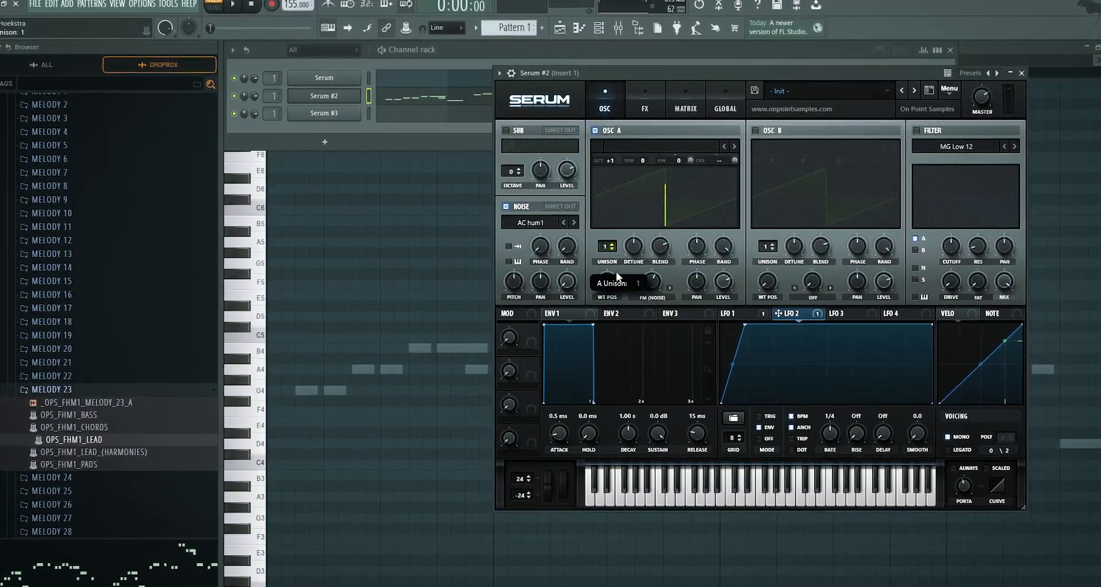
left_click_drag(631, 248, 628, 271)
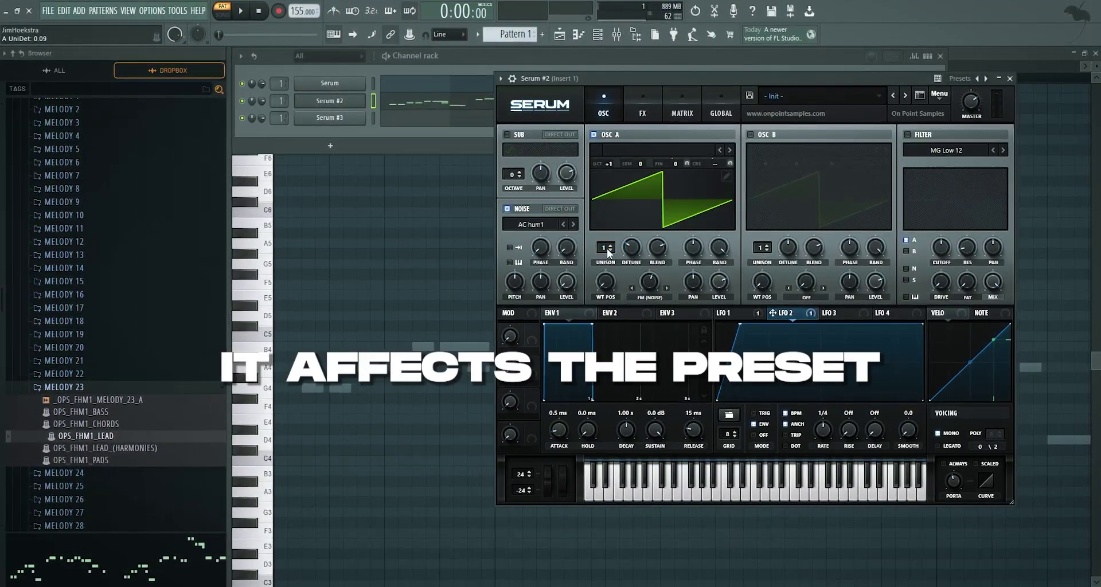
left_click(610, 246)
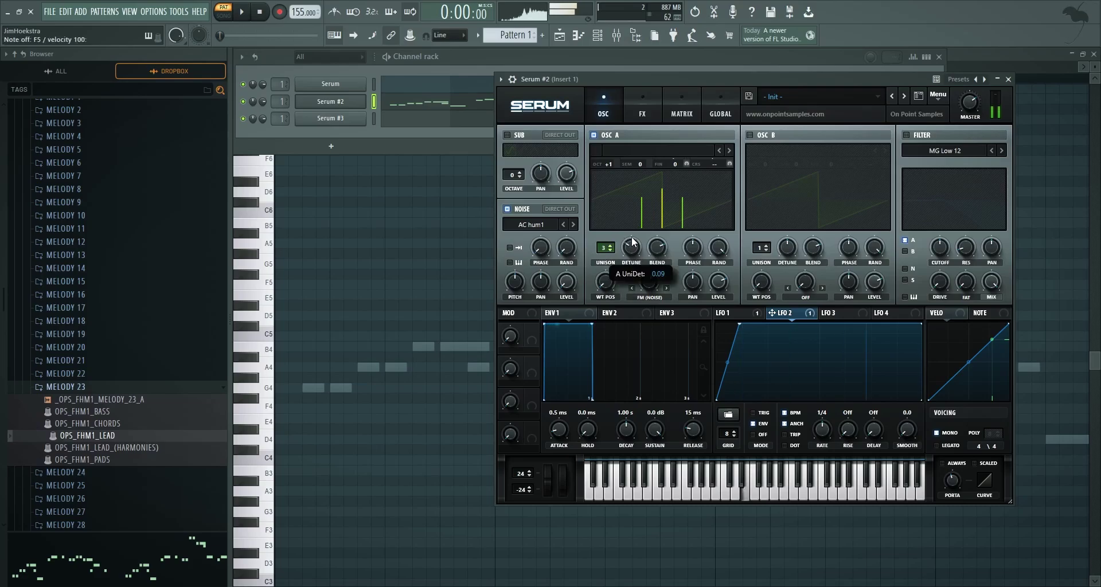
mouse_move(640, 223)
left_mouse_down()
mouse_move(631, 261)
mouse_move(618, 226)
mouse_move(636, 232)
left_mouse_up()
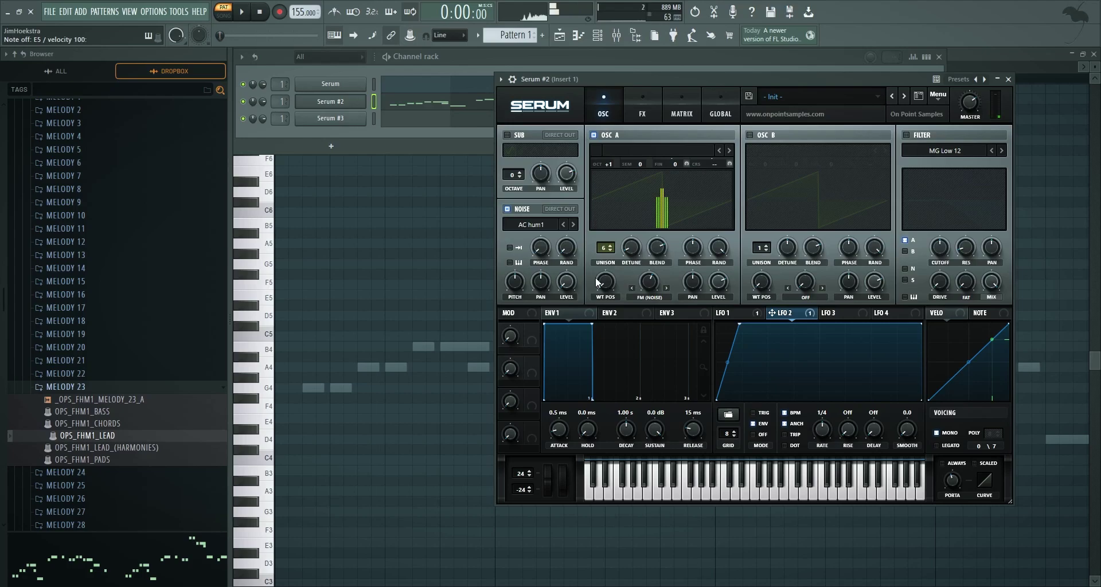
left_click(630, 250)
left_click(626, 247)
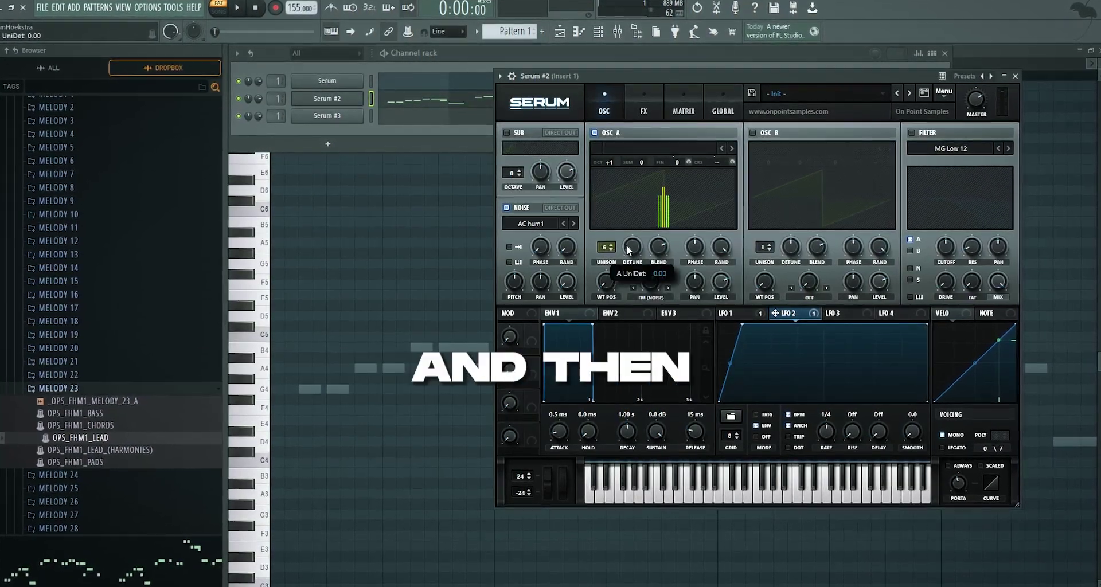
- Try oscillator A's unison mode on Random, and test different detune and random phase amounts
left_click(713, 102)
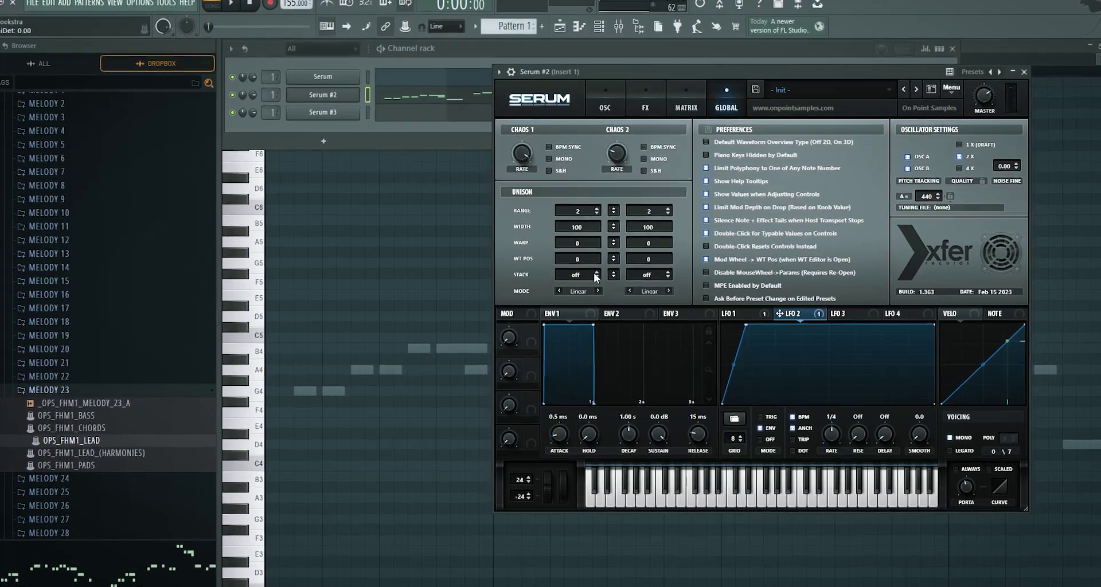
left_click(578, 292)
left_click(596, 355)
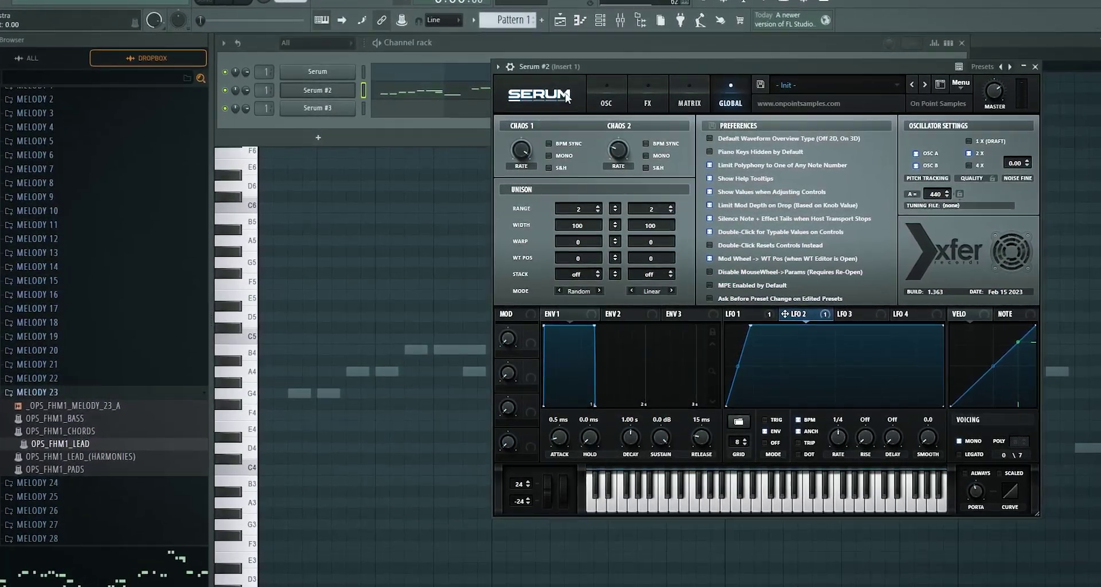
left_click(605, 102)
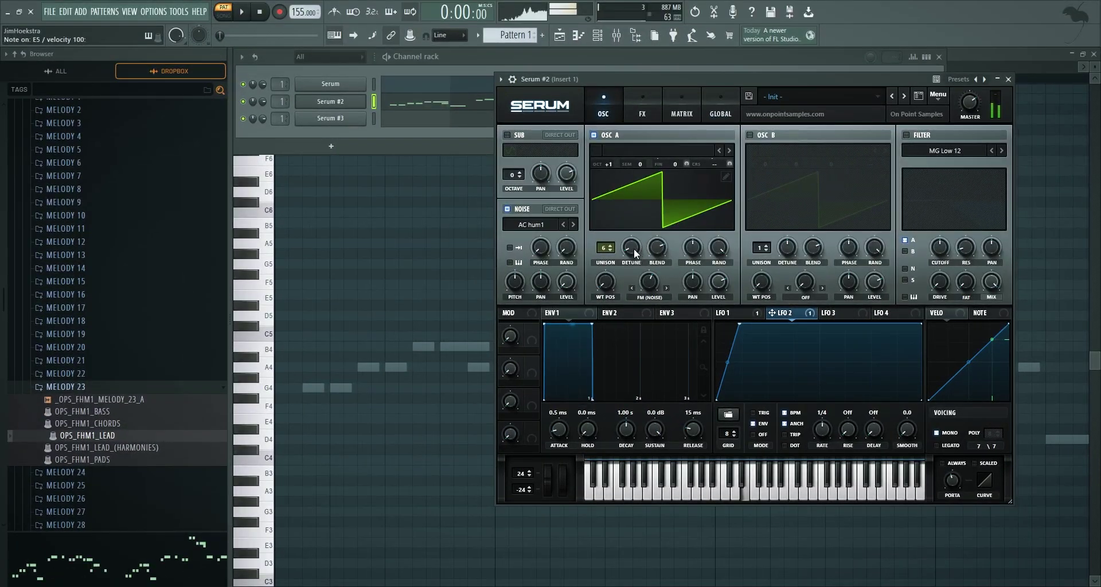
mouse_move(634, 249)
left_mouse_down()
mouse_move(652, 125)
mouse_move(645, 265)
left_mouse_up()
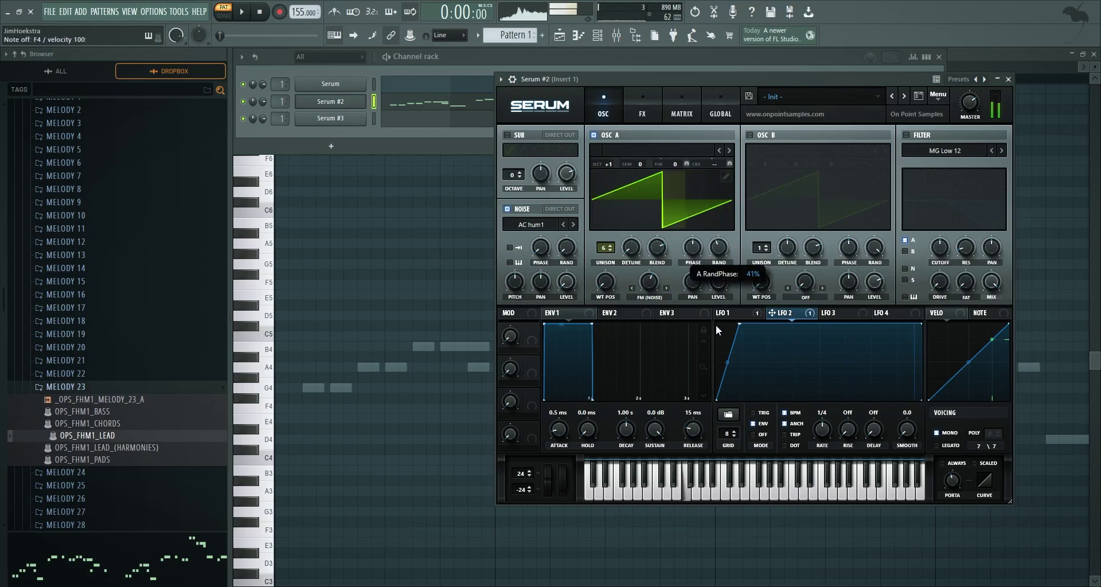
- Set oscillator A's unison mode to Super
left_click(706, 106)
left_click(578, 290)
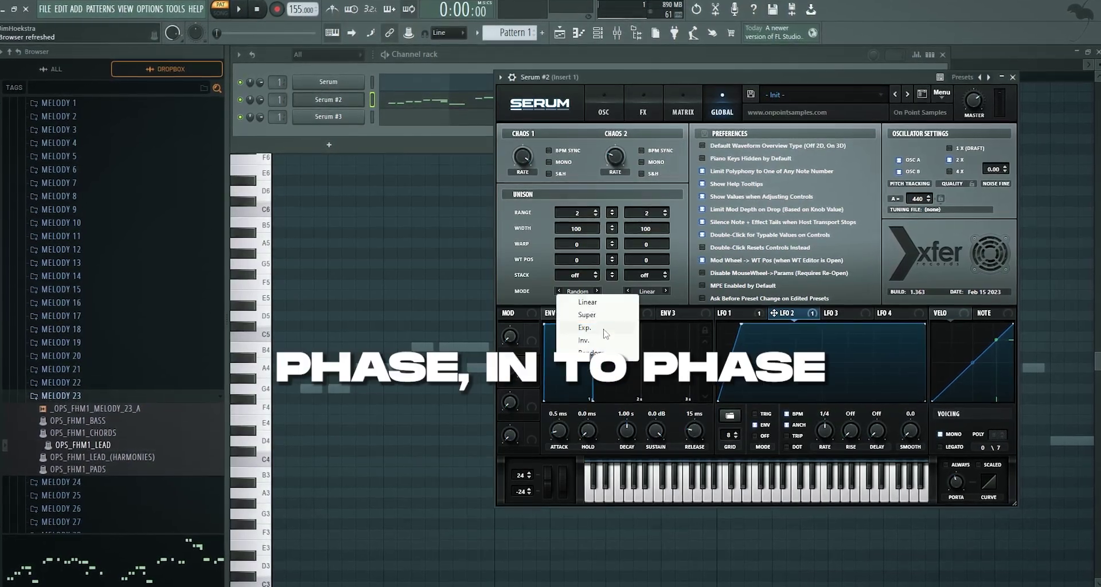
left_click(586, 315)
- Adjust oscillator A's random phase, try a unison detune of 0.30, and bring the detune down to 0.00
left_click(584, 98)
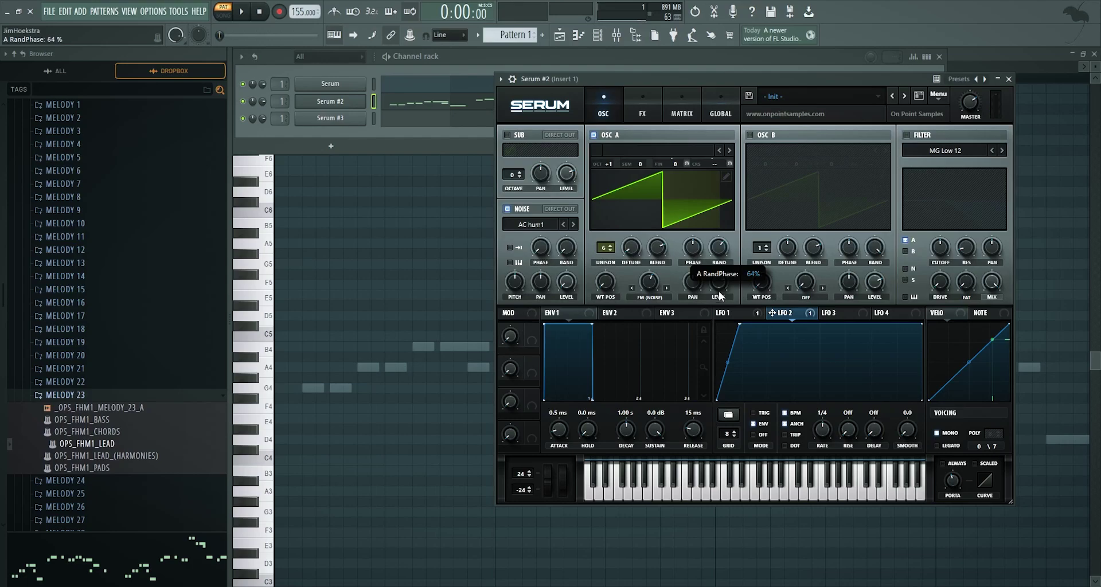
left_click_drag(720, 295, 719, 319)
left_click_drag(713, 362, 713, 265)
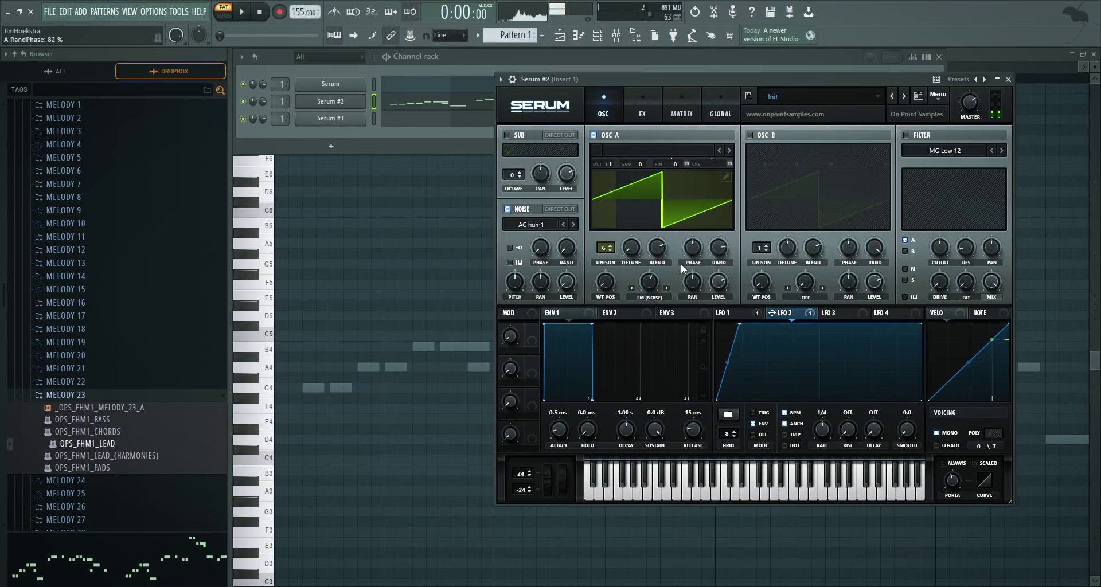
left_click_drag(637, 246, 636, 197)
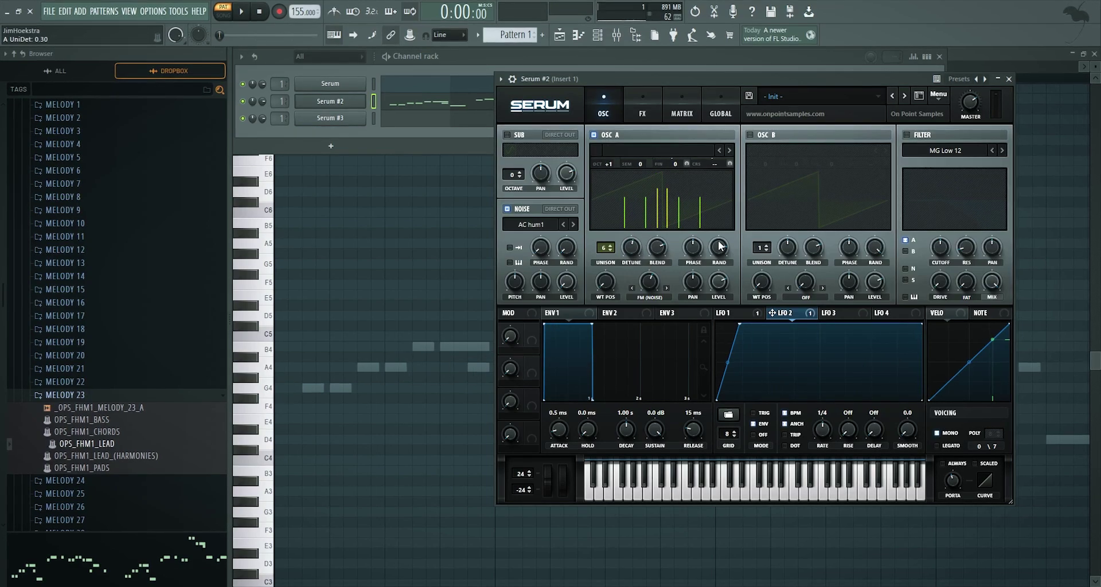
left_click_drag(635, 248, 631, 322)
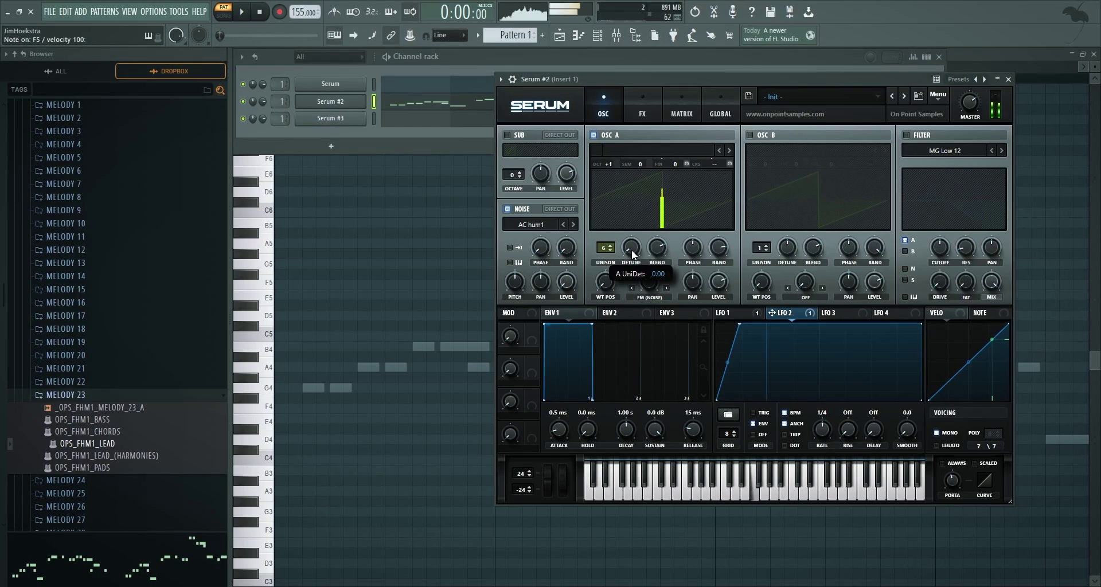
- Enable the Tube distortion effect, test its drive at up to 99% and settle on a lower amount
left_click(642, 109)
left_click(511, 153)
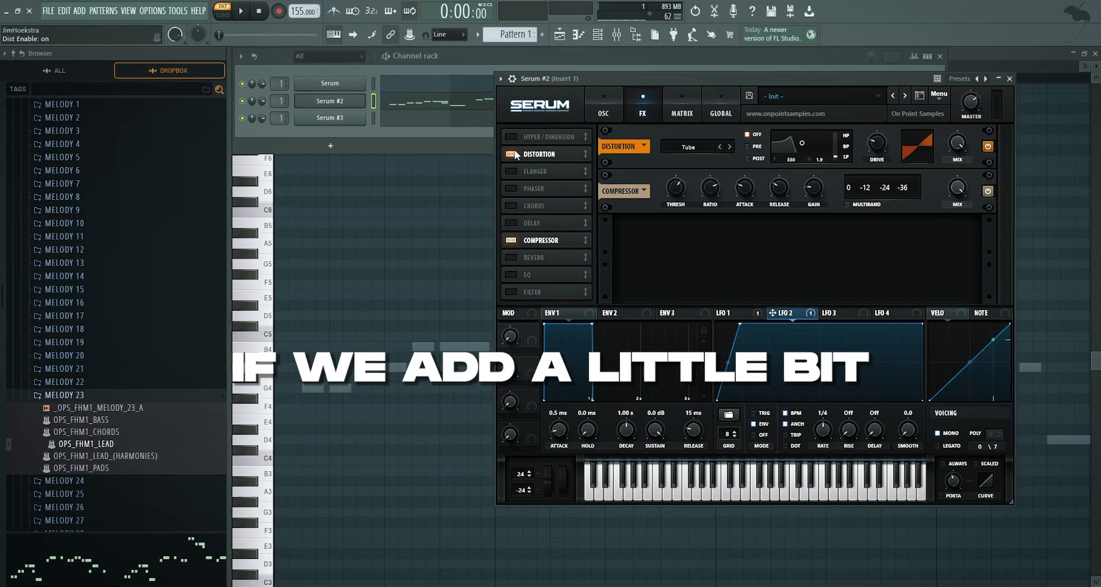
left_click_drag(874, 142, 897, 61)
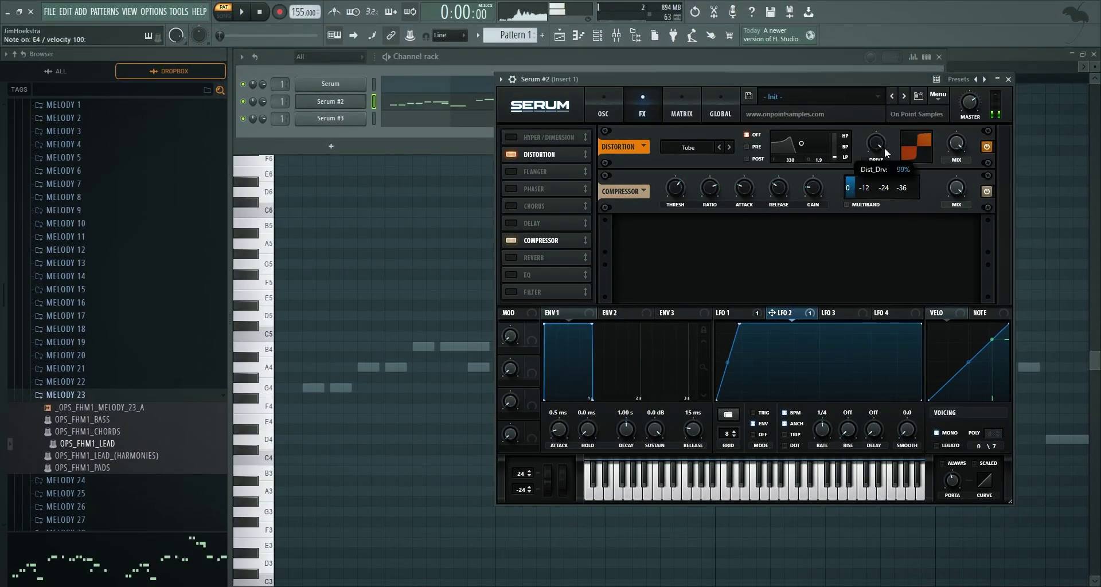
left_click_drag(884, 156, 883, 166)
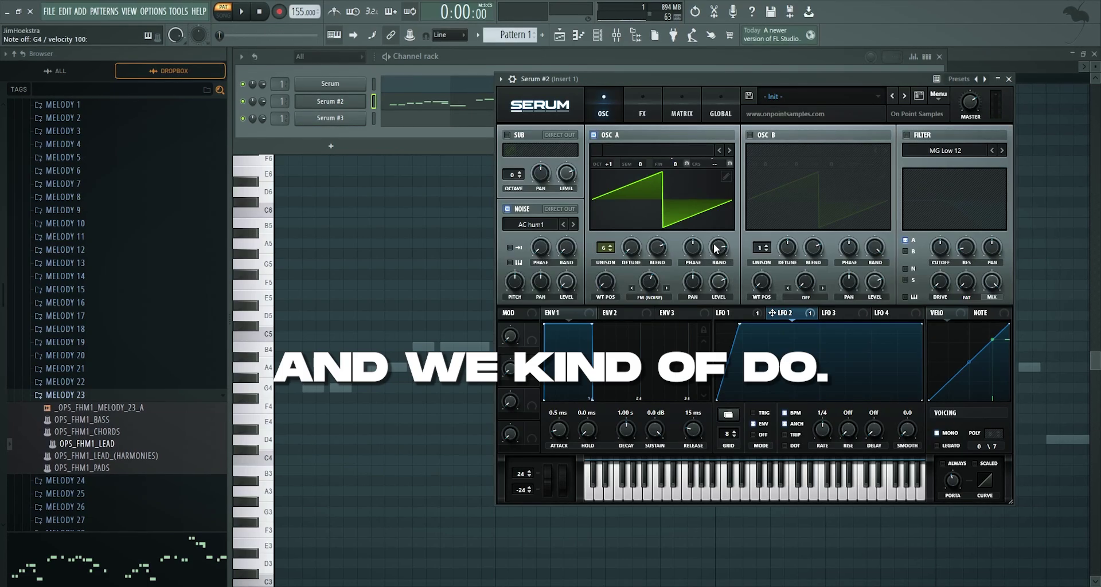
- Raise oscillator A's random phase and reduce its unison to 1 voice
left_click_drag(716, 248, 716, 230)
left_click_drag(632, 252, 633, 246)
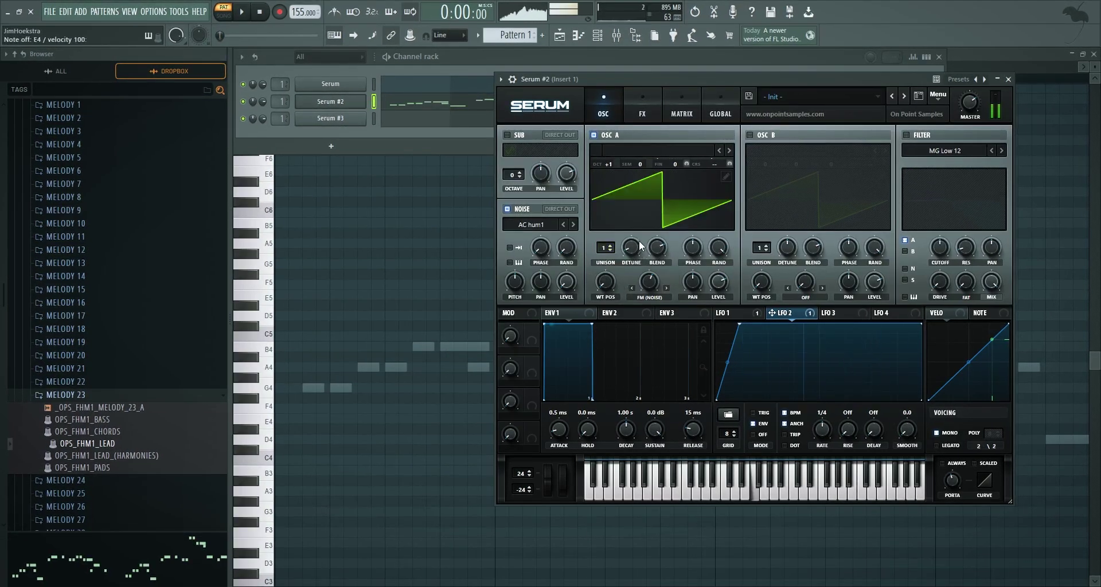
- Enable the Hyper/Dimension effect, set the Hyper mix to about 33% and raise the distortion drive
left_click(642, 104)
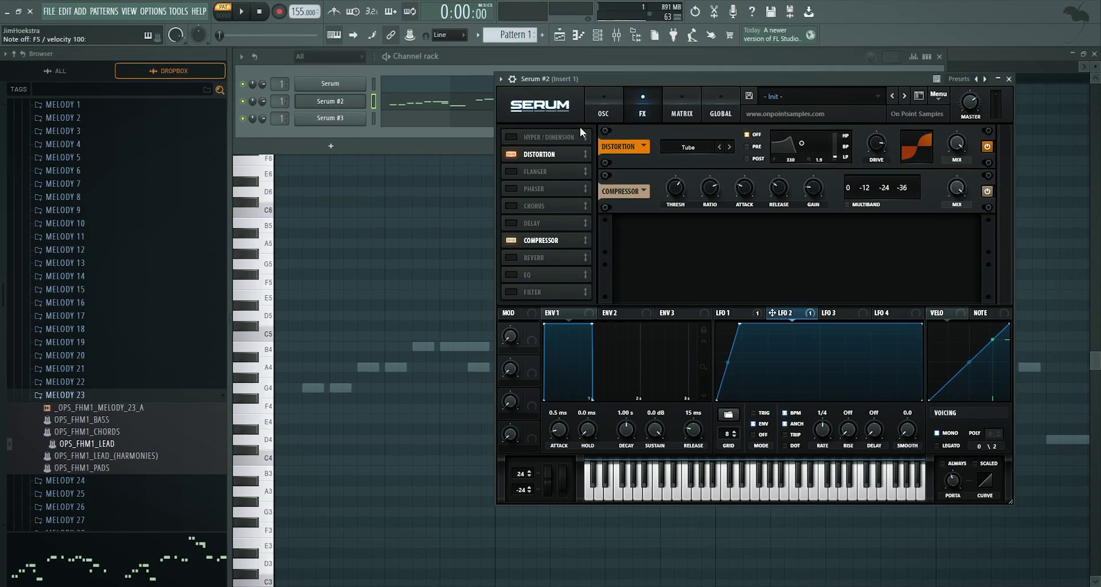
left_click(512, 136)
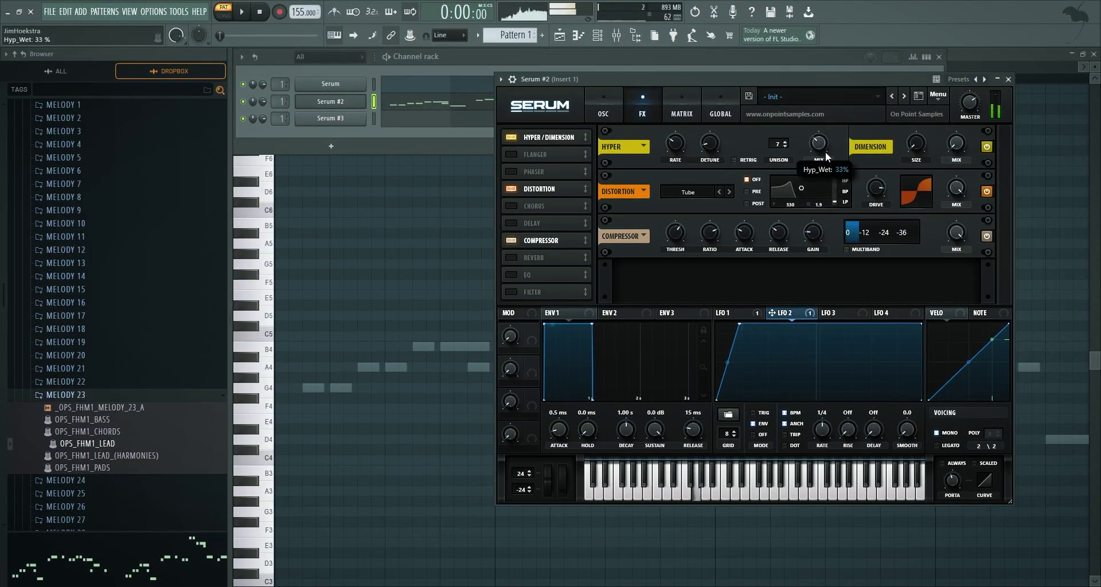
left_click_drag(875, 188, 904, 116)
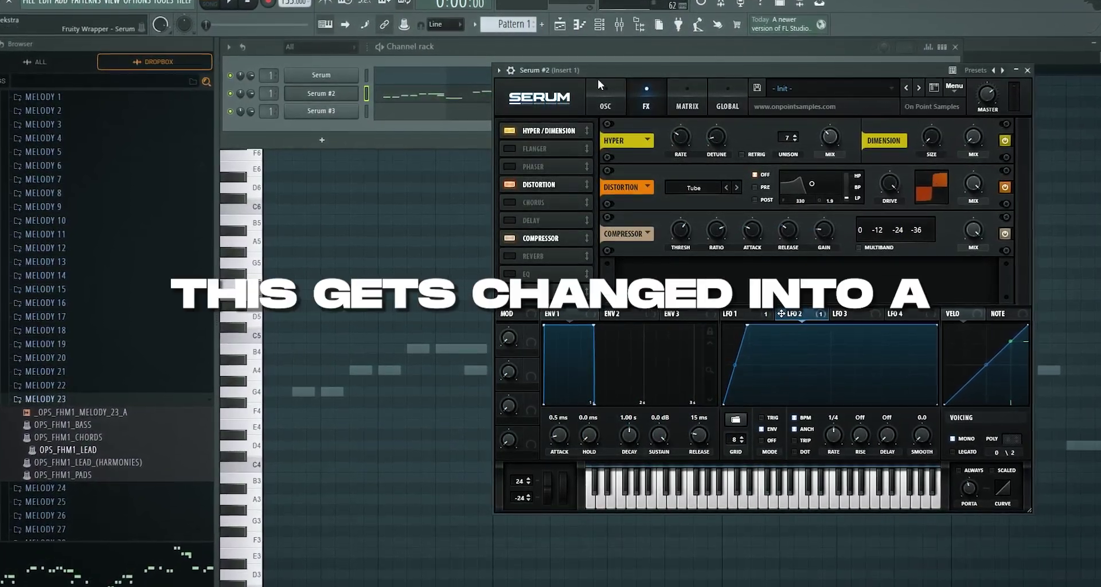
left_click(601, 89)
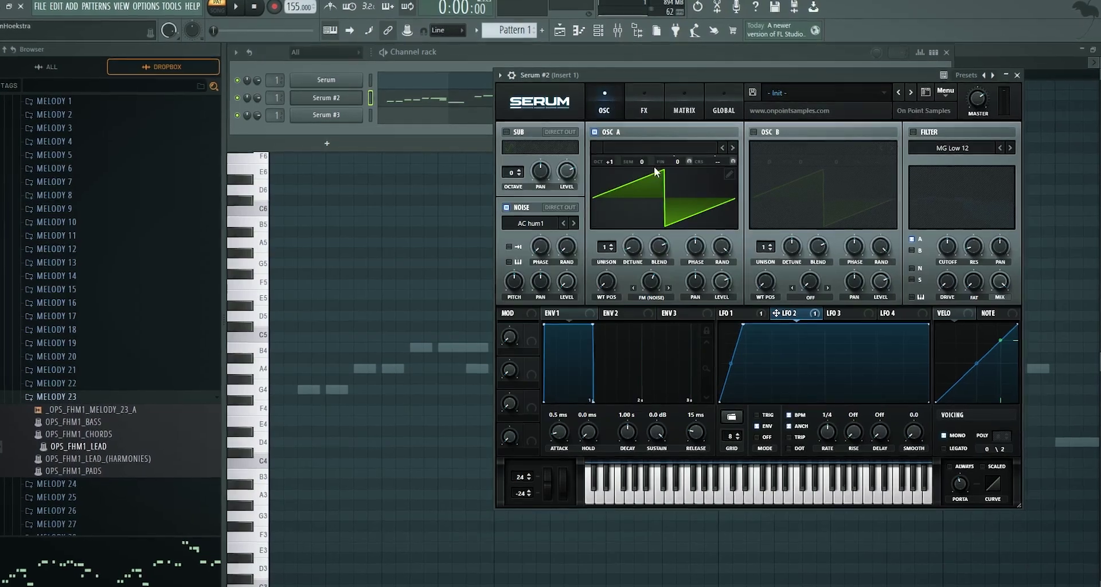
- Load the Basic Shapes wavetable into oscillator A and set its wavetable position to 2
left_click(659, 147)
left_click(802, 208)
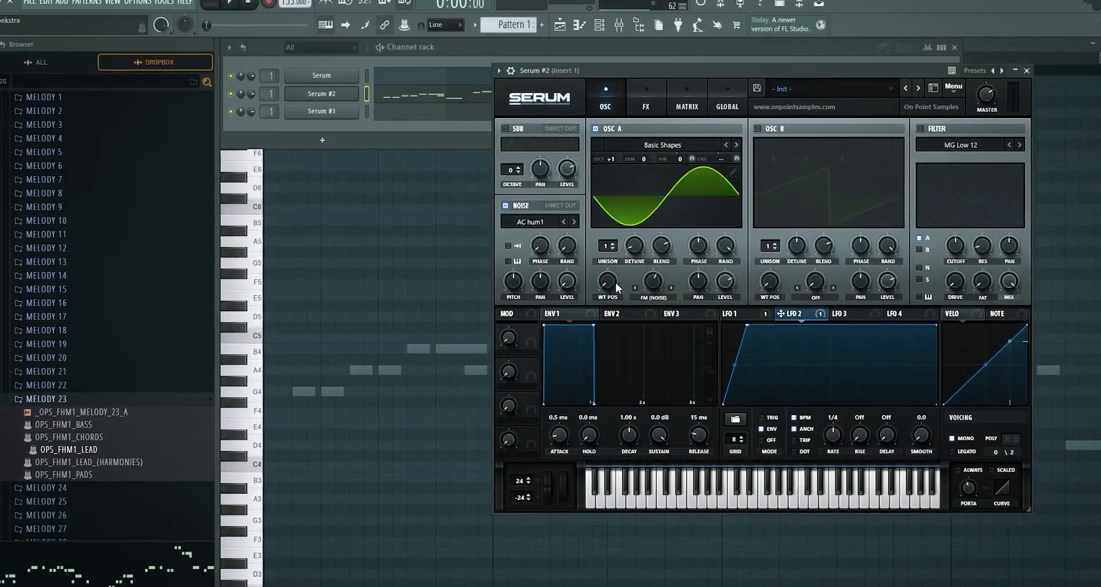
left_click_drag(615, 282, 623, 222)
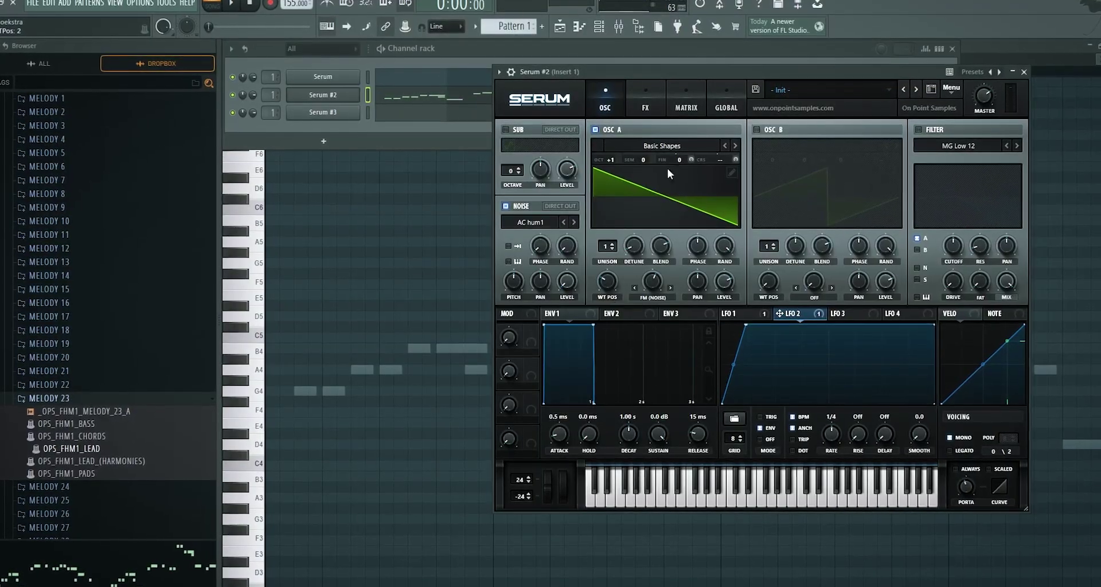
- Try the Zero-Square distortion type and test oscillator A's wavetable position with it
left_click(647, 97)
left_click(695, 188)
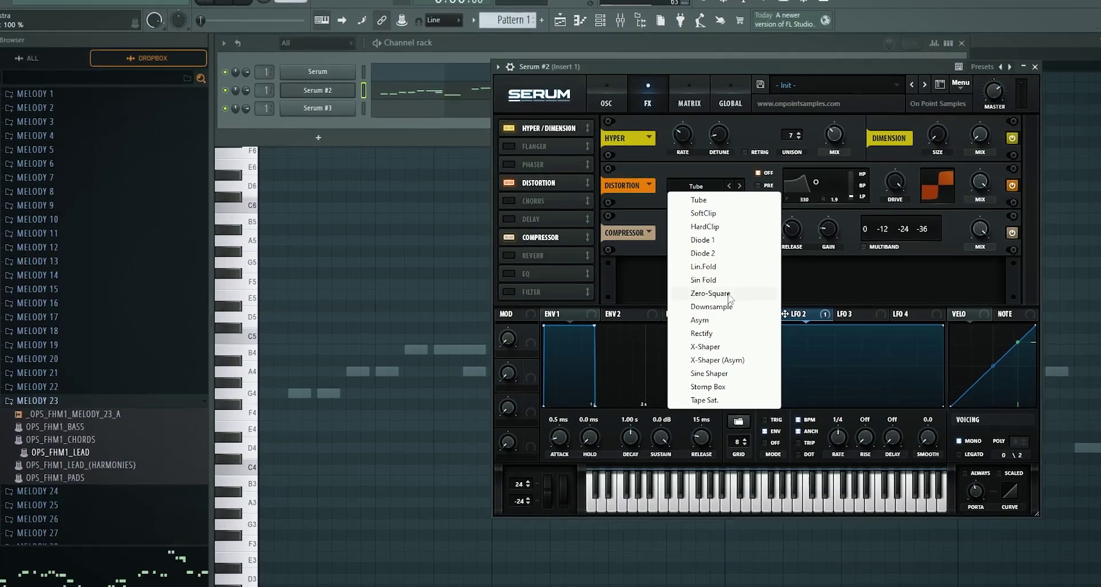
left_click(711, 294)
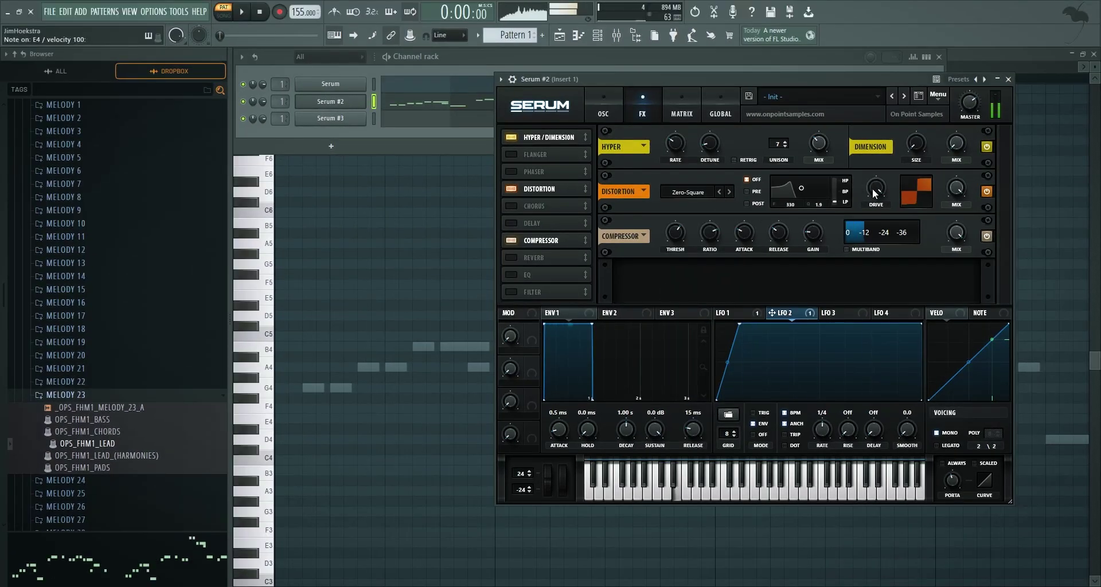
left_click(603, 109)
mouse_move(605, 281)
left_mouse_down()
mouse_move(617, 255)
mouse_move(612, 284)
left_mouse_up()
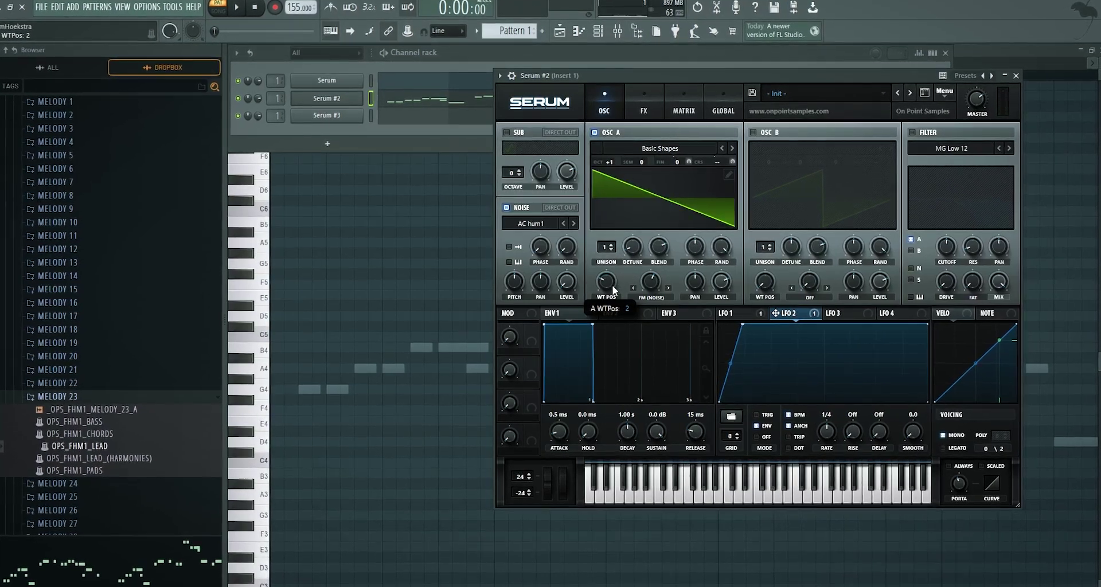
- Switch the distortion type to Diode 1 and adjust its drive to about 76%
left_click(644, 109)
left_click(683, 190)
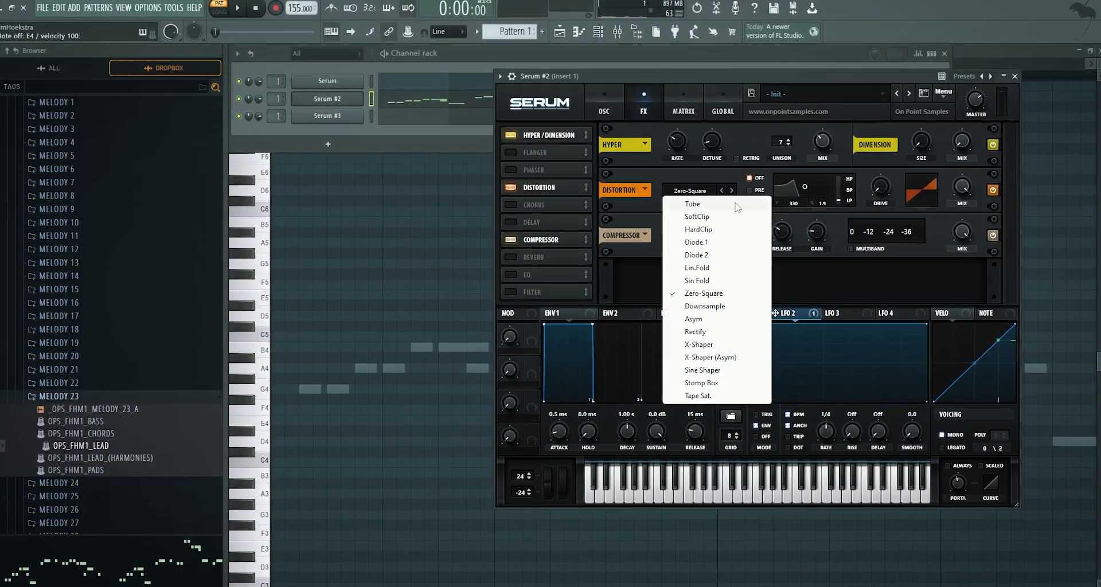
left_click(702, 247)
left_click_drag(903, 195, 891, 144)
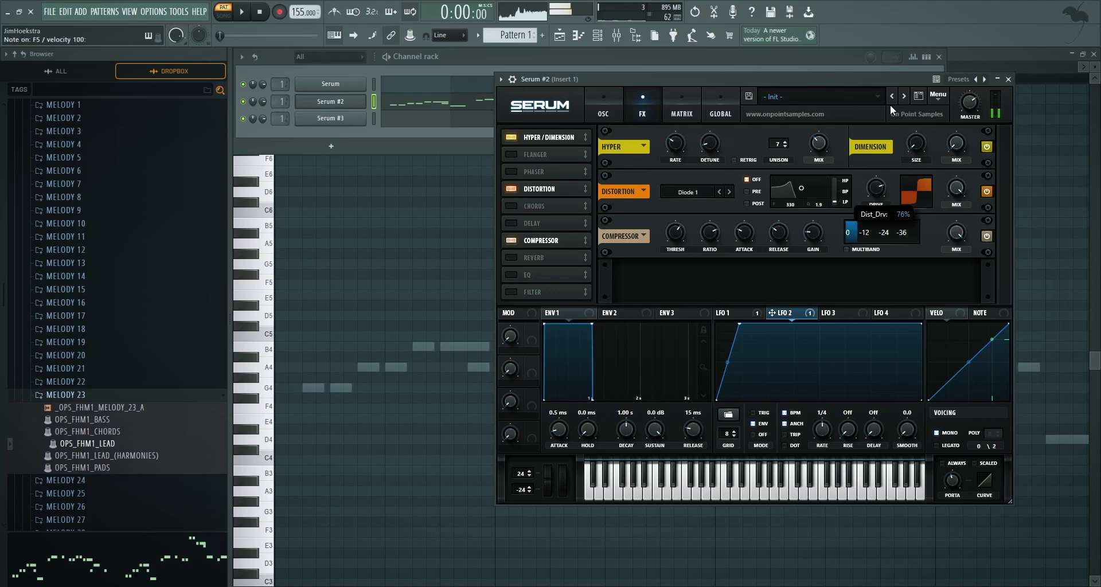
left_click_drag(890, 105, 639, 119)
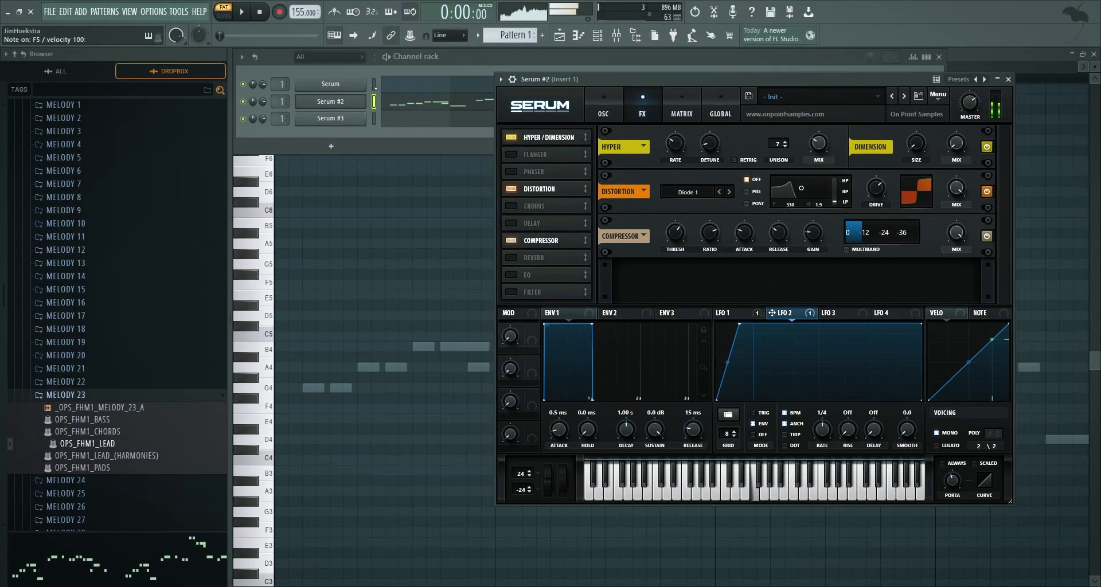
- Reopen the first Serum lead and Serum #2 in turn to compare the two layers
key("F6")
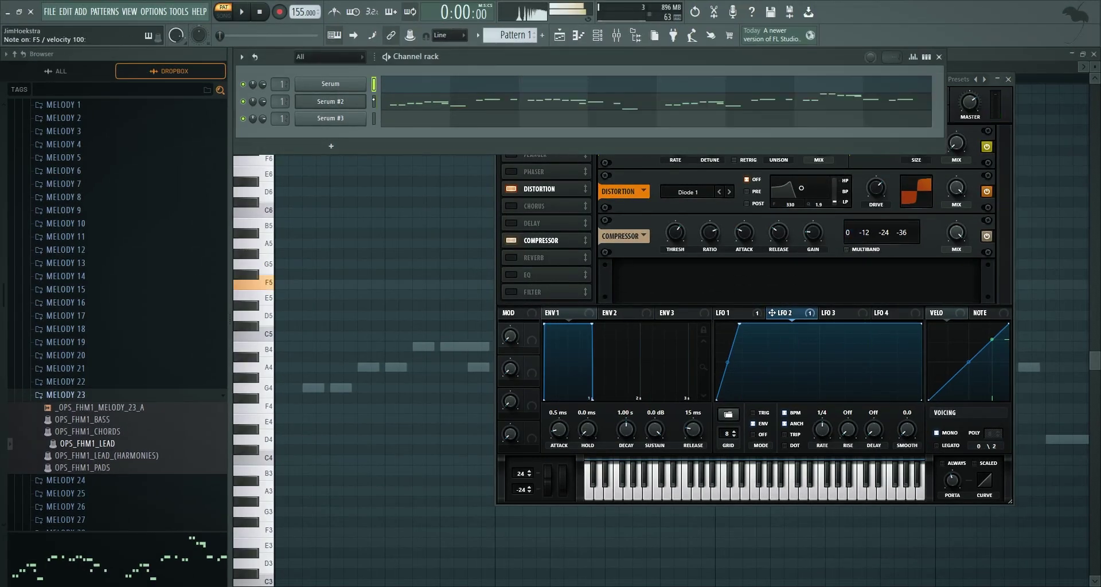
left_click(337, 102)
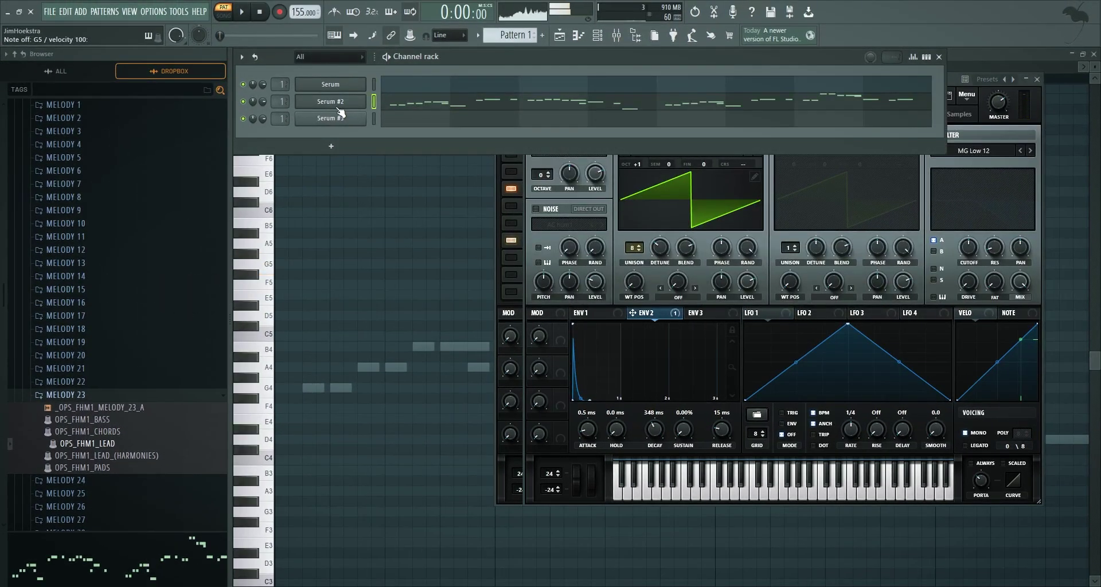
left_click(340, 106)
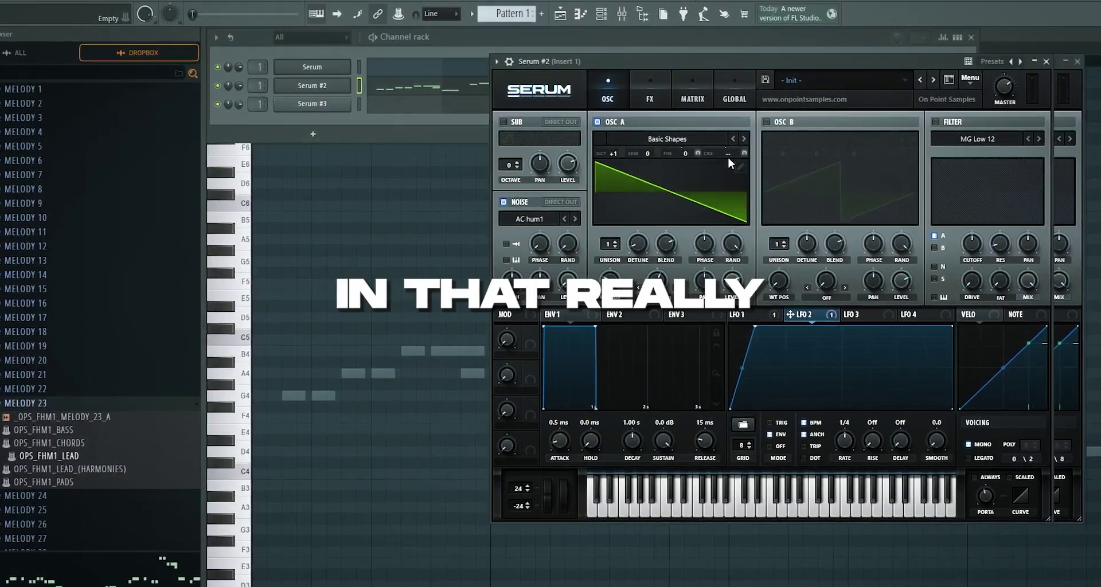
left_click(393, 88)
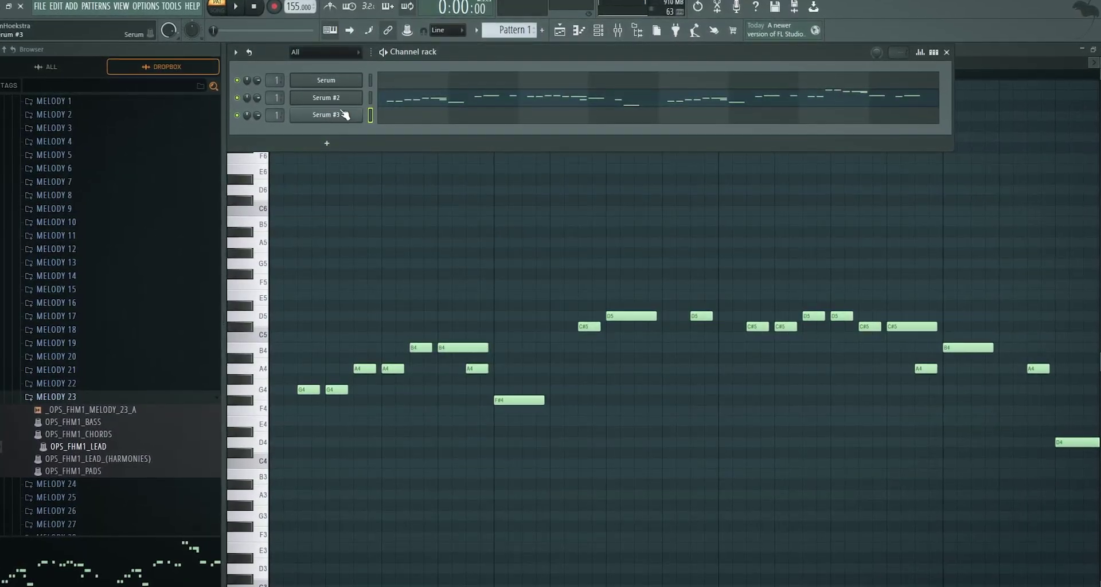
- Open the Serum #3 channel and clone it to keep a spare copy of its basic saw patch
left_click(338, 115)
right_click(355, 115)
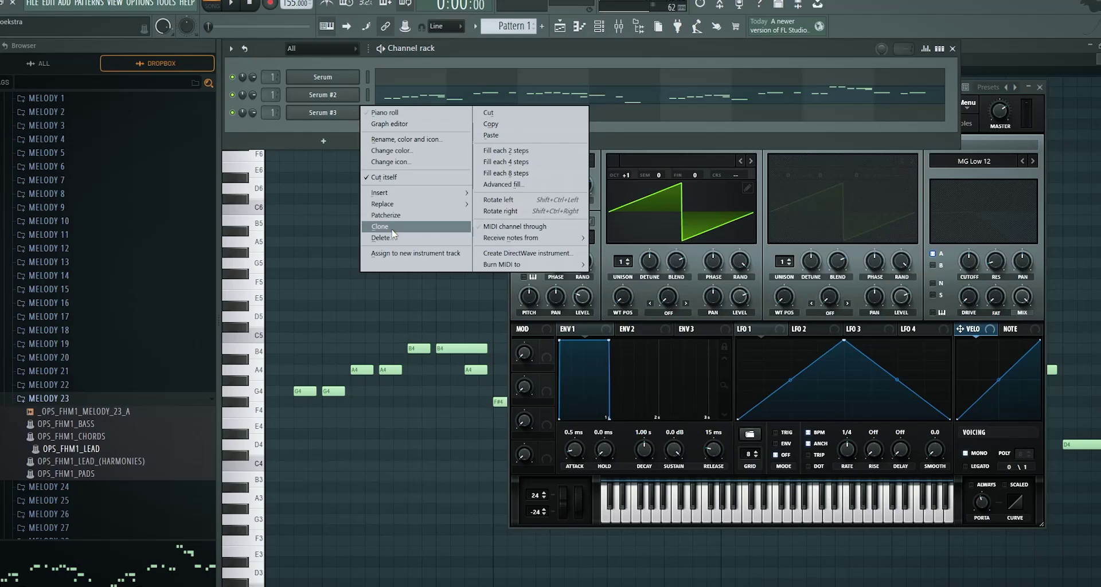
left_click(380, 227)
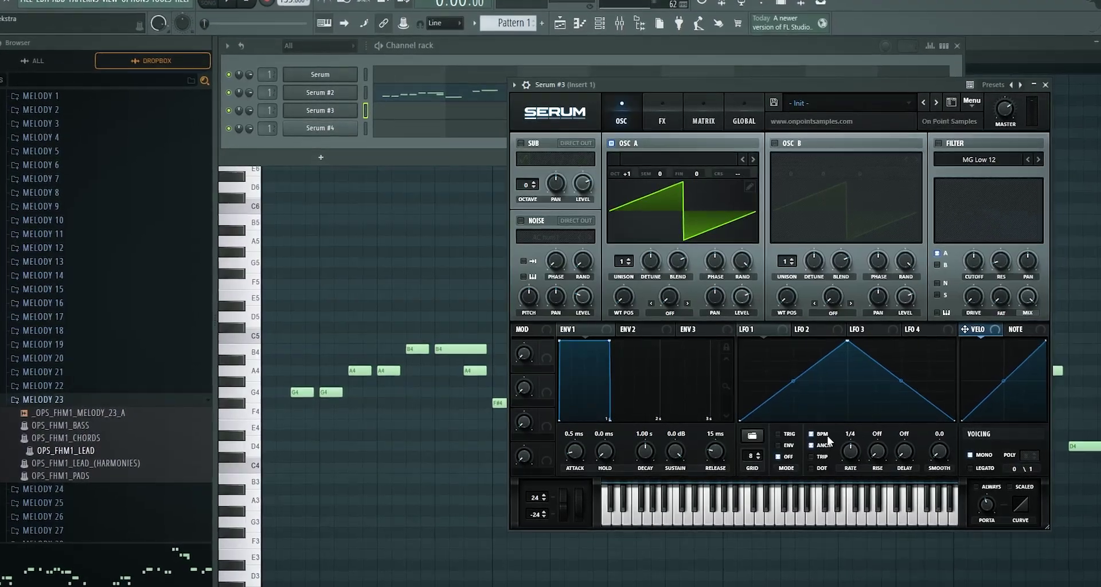
- Route LFO 1 to oscillator A's fine pitch and run it free of tempo sync at 62.8 Hz
left_click(826, 436)
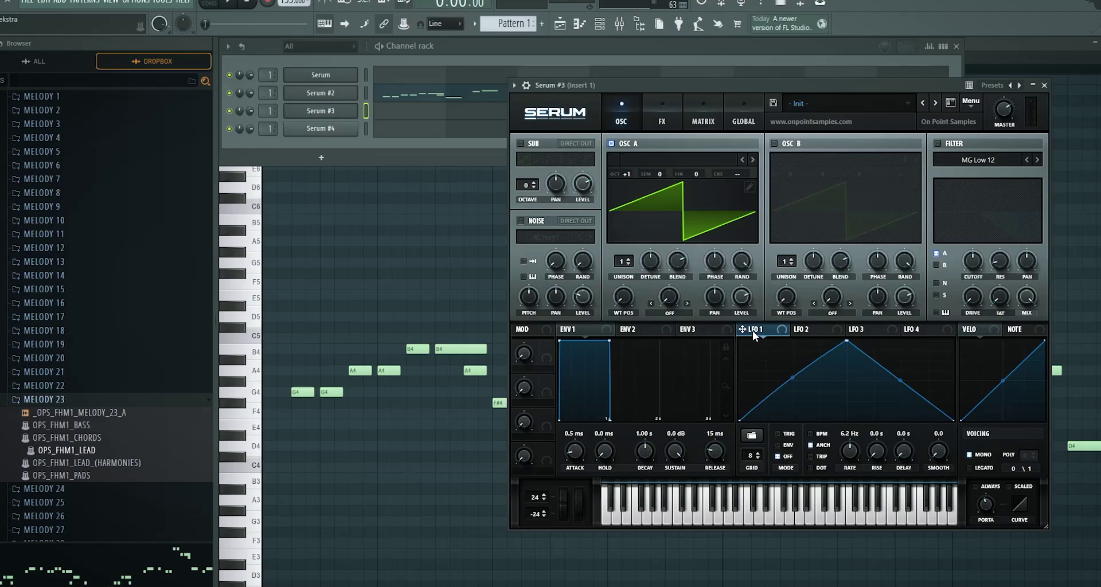
left_click_drag(752, 333, 700, 172)
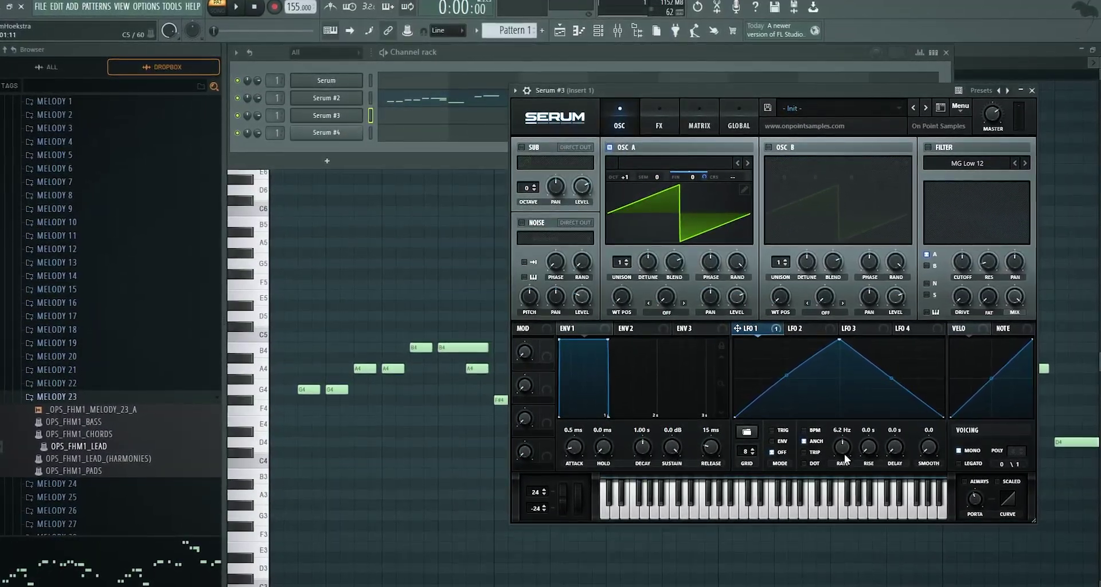
left_click_drag(846, 445, 853, 405)
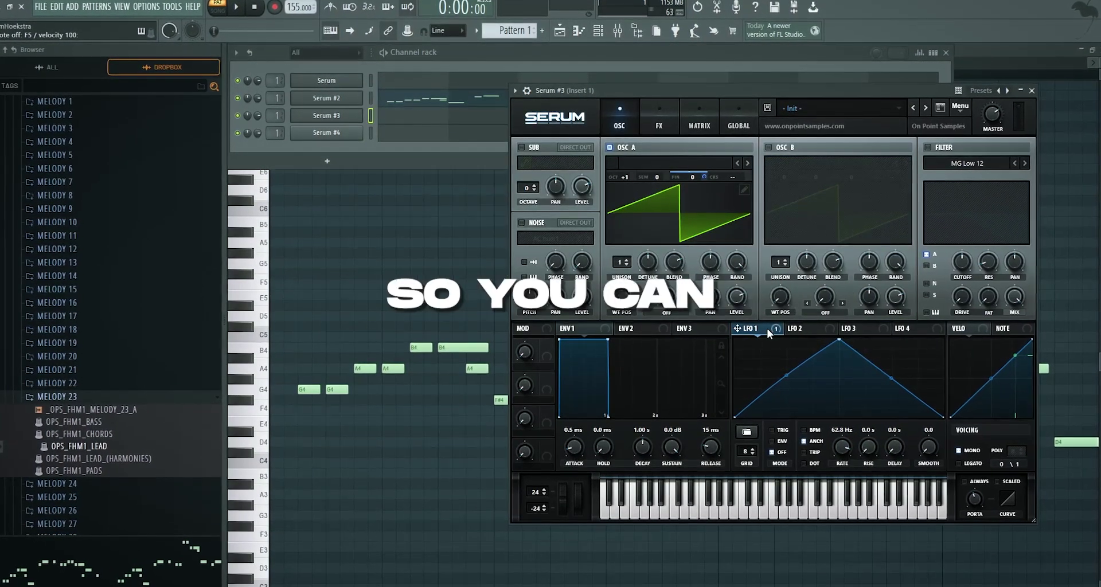
- Route LFO 1 to oscillator A's coarse pitch as well and lower that routing's output in the modulation matrix
left_click_drag(736, 328, 738, 176)
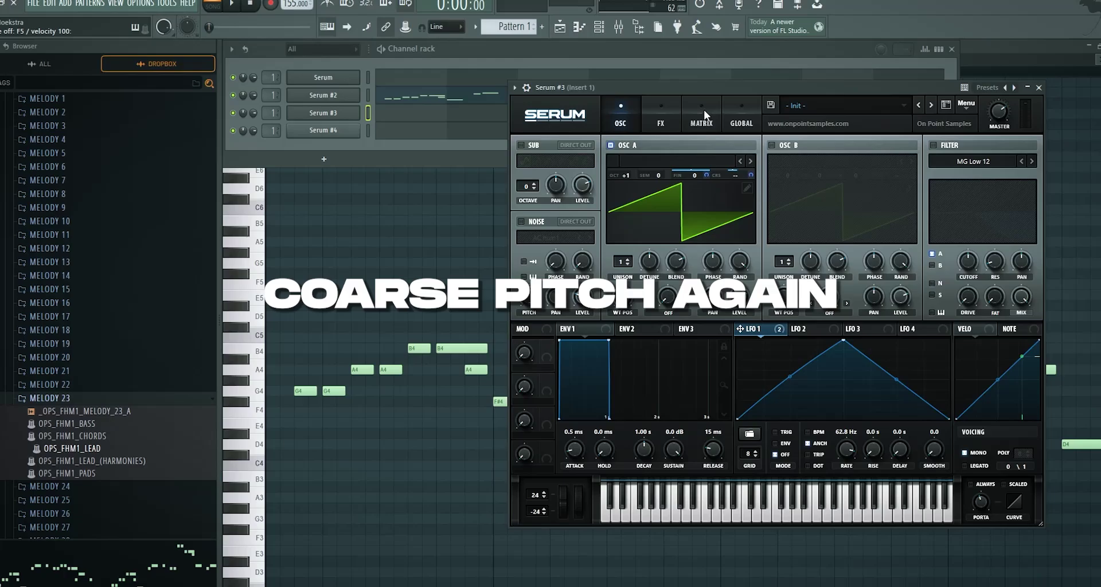
left_click(703, 116)
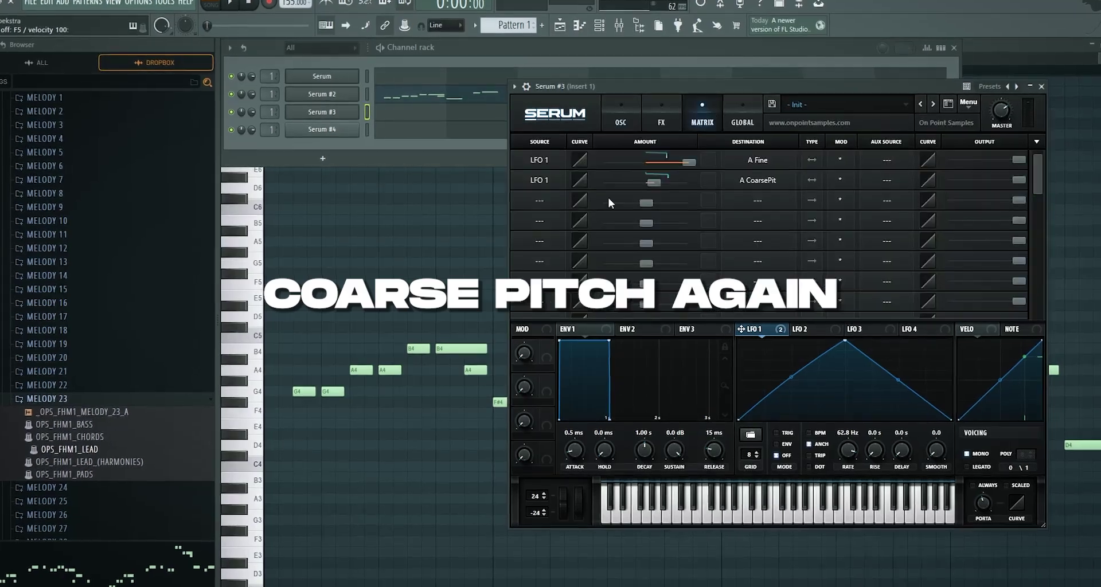
left_click_drag(1018, 178, 915, 192)
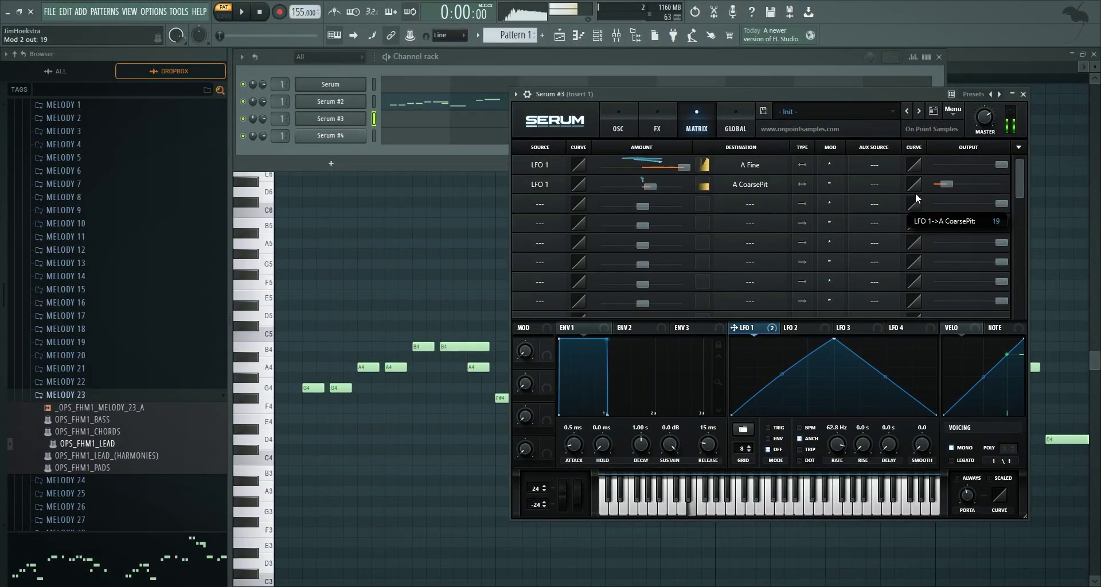
- Shape LFO 2 as a short ramp up to a flat maximum and switch it to envelope mode
left_click(618, 127)
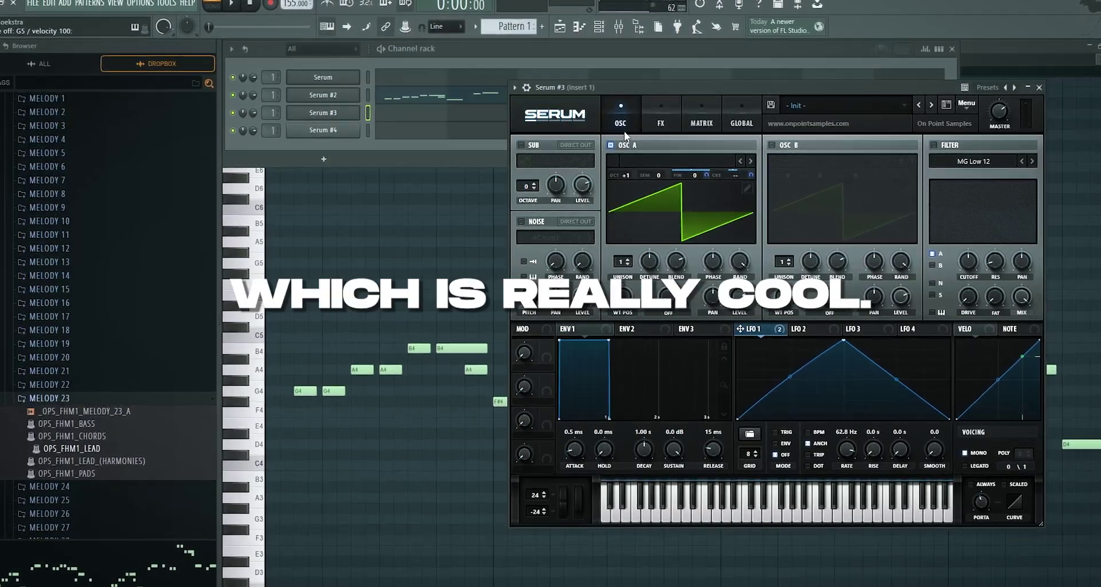
left_click(795, 328)
left_click_drag(846, 341, 779, 321)
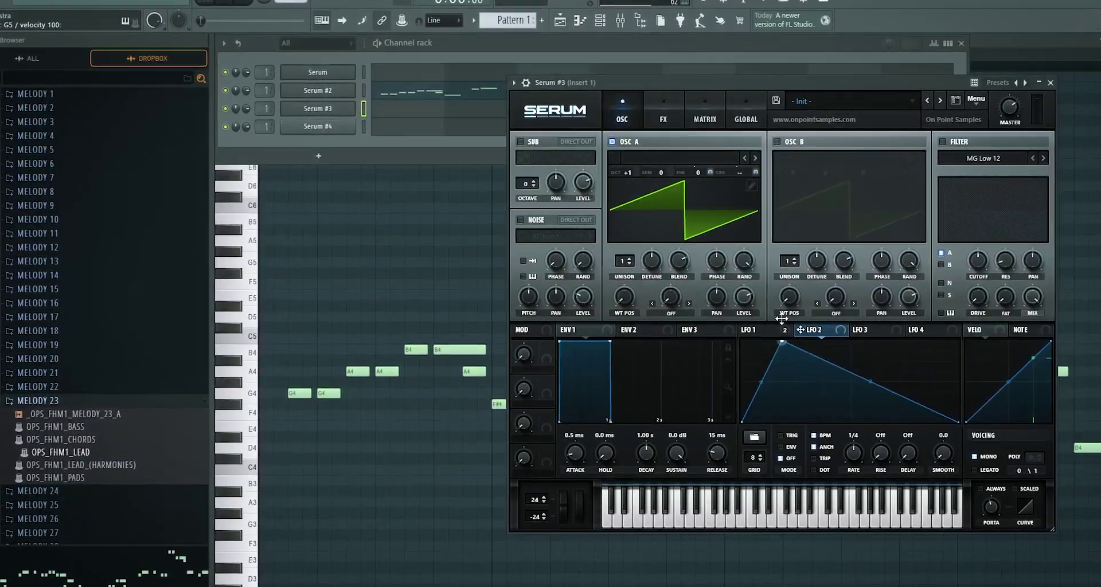
double_click(895, 351)
left_click_drag(896, 351, 954, 339)
left_click(770, 441)
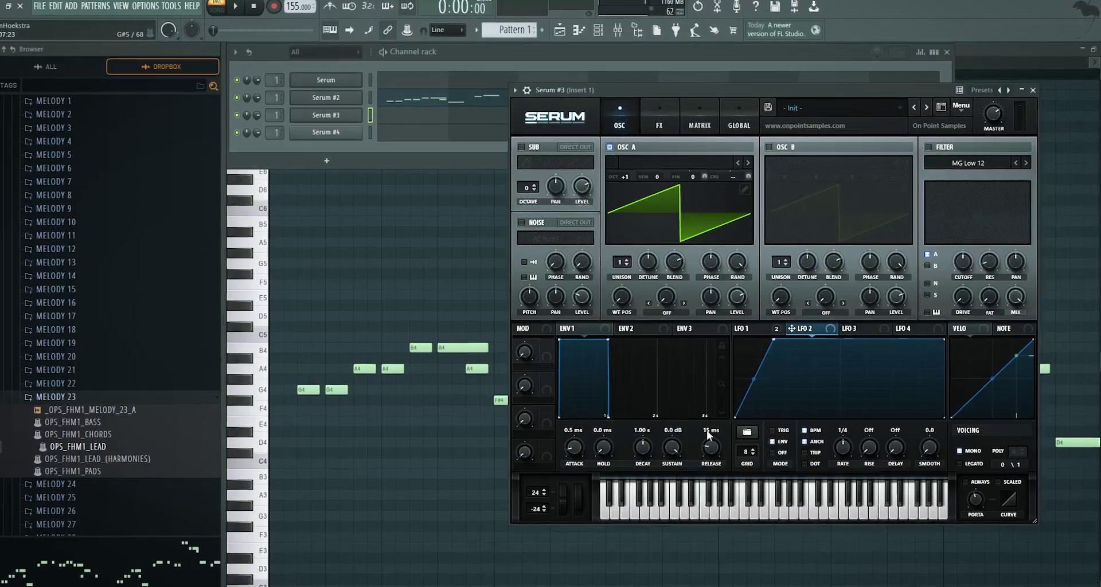
- Route LFO 2 to Mast.Tun in the modulation matrix and adjust the modulation amount
left_click(701, 117)
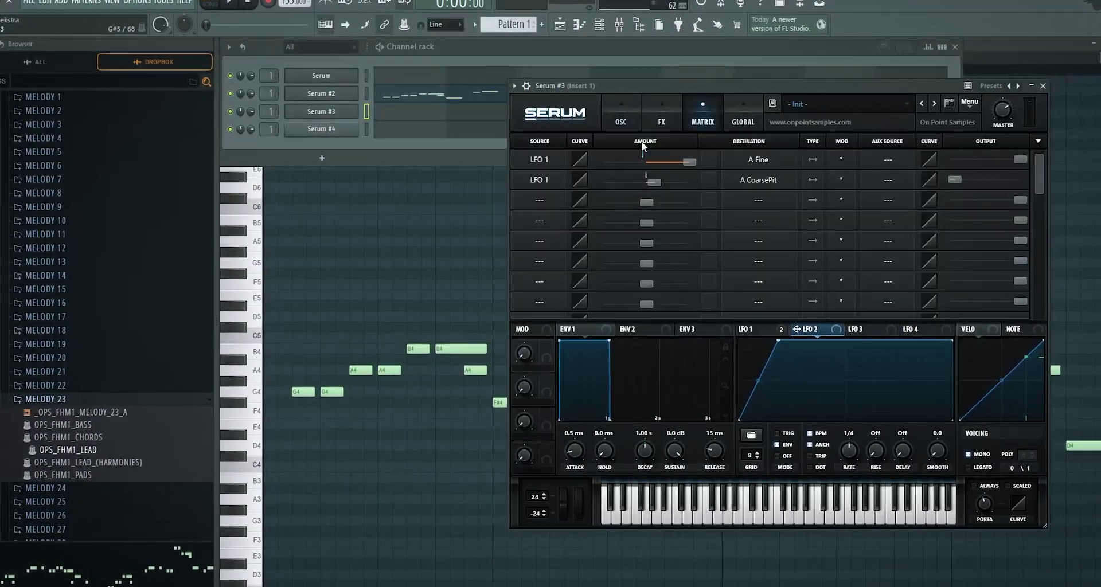
left_click(540, 161)
left_click(549, 227)
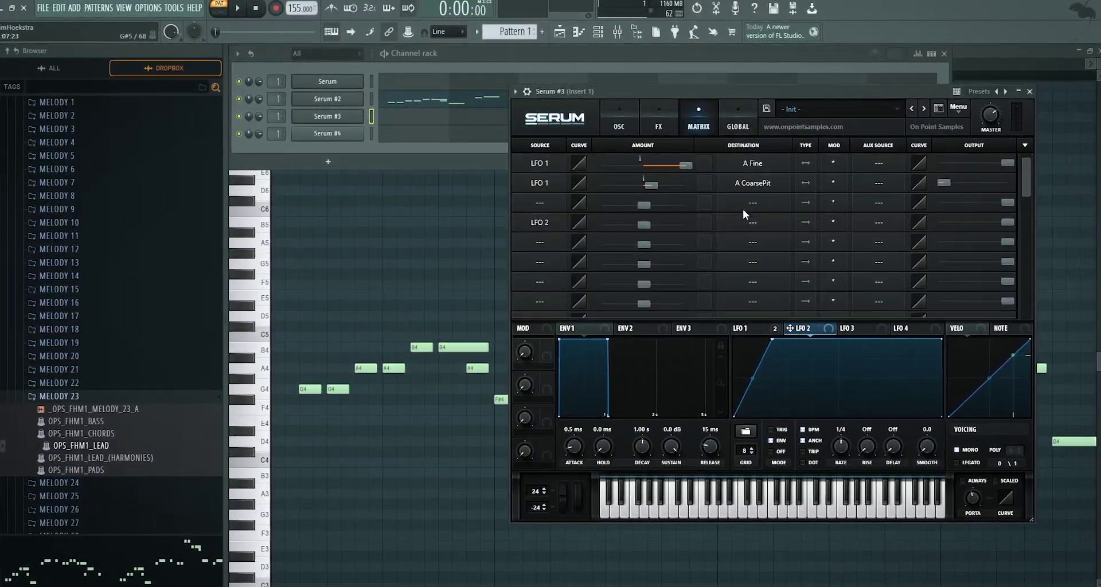
left_click(760, 220)
mouse_move(755, 327)
left_click(847, 339)
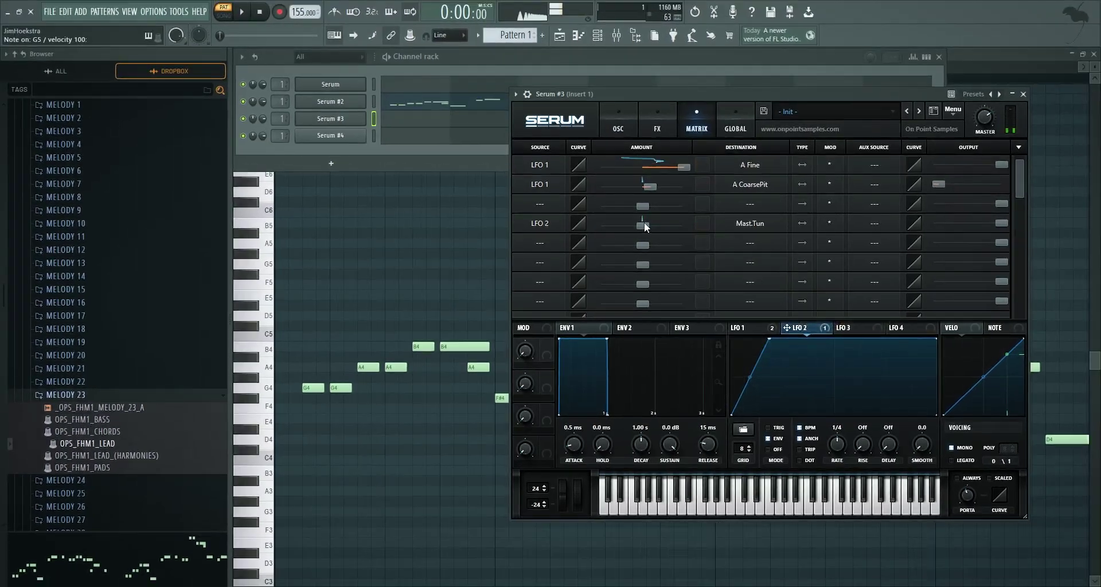
right_click(644, 222)
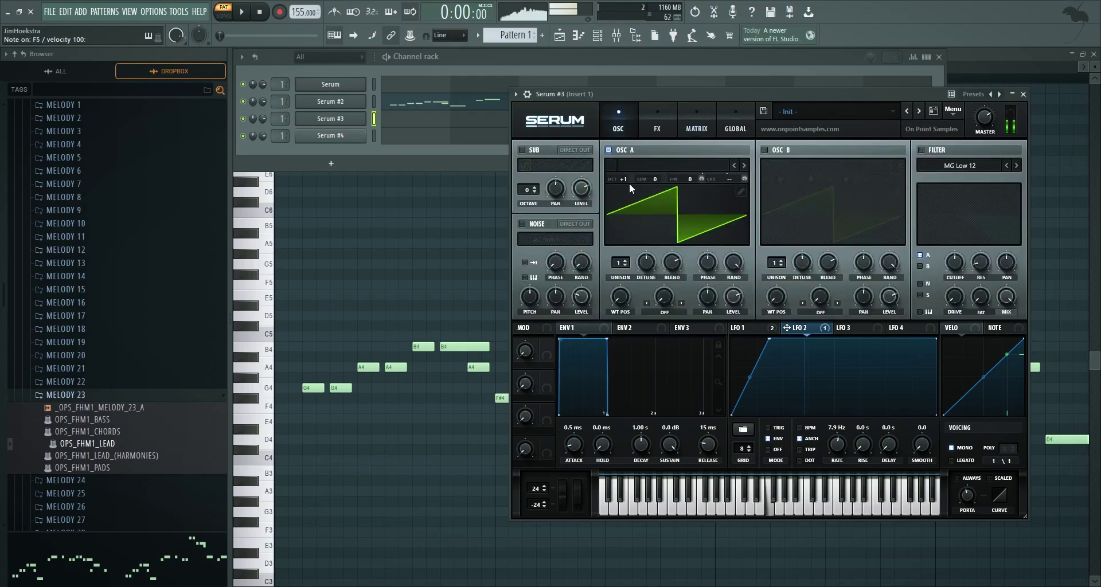
left_click_drag(628, 180, 629, 170)
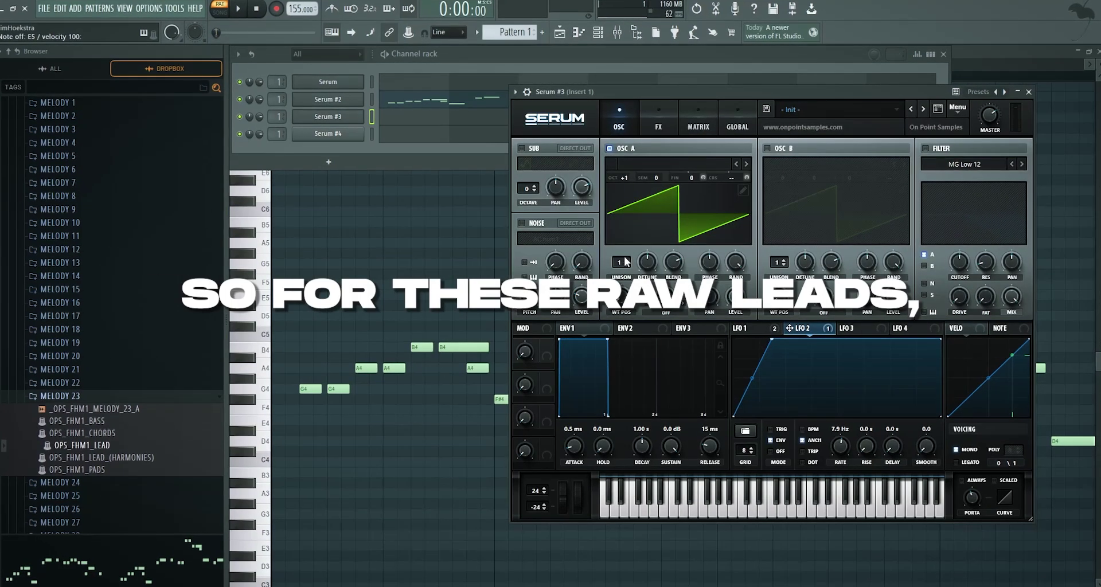
- Enable the Tube distortion effect on Serum #3 and raise its drive to 98%
left_click(659, 118)
left_click(559, 168)
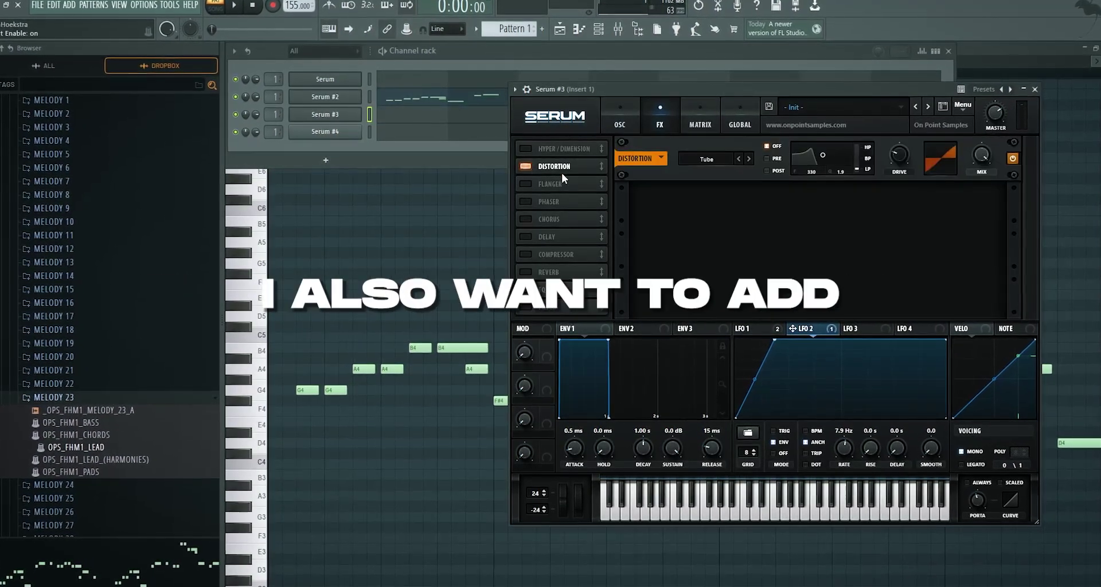
left_click_drag(903, 155, 929, 85)
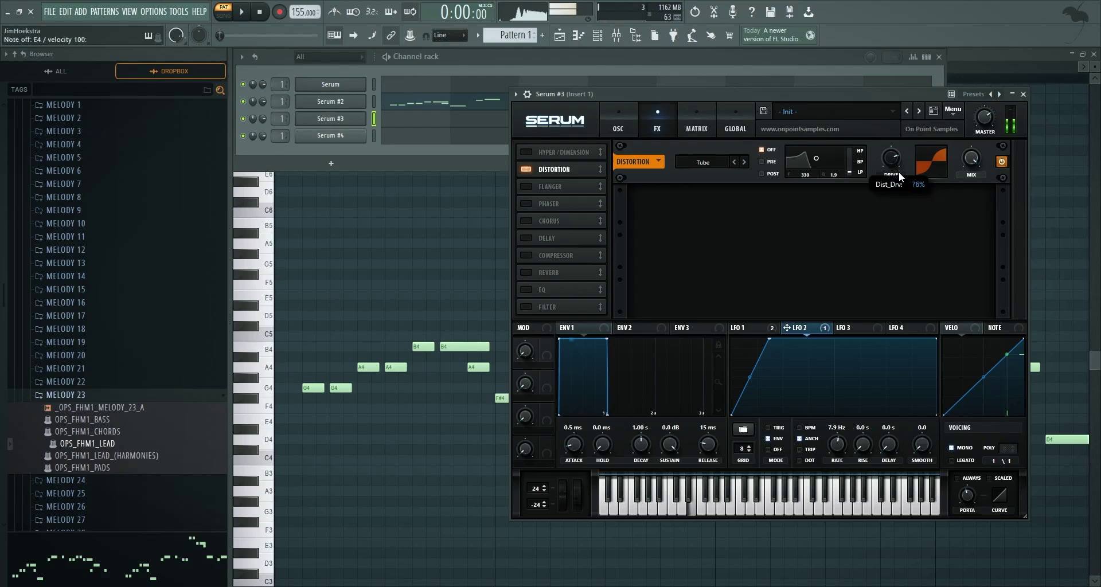
left_click(618, 114)
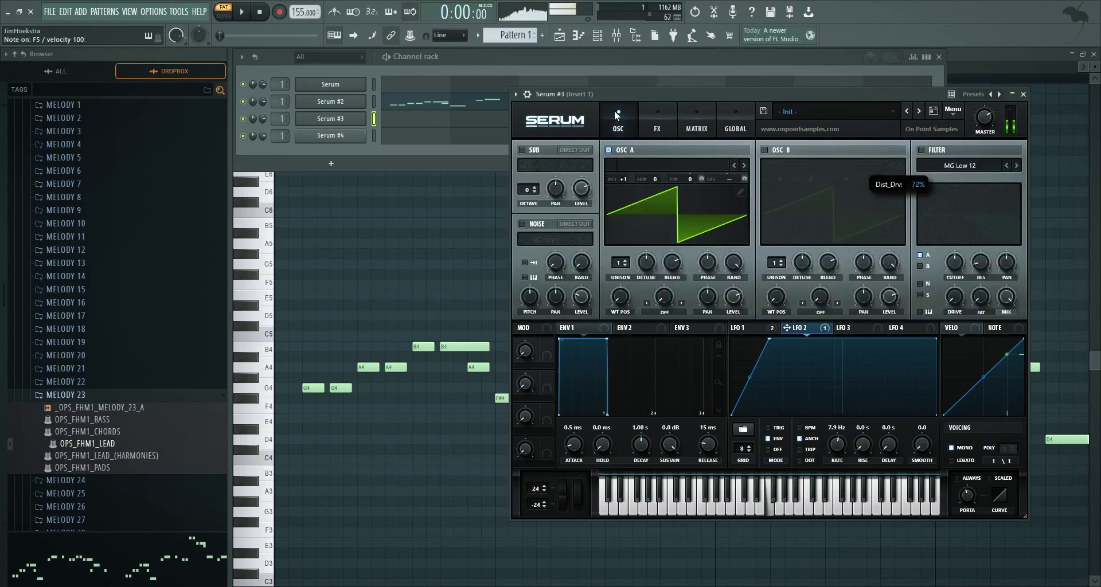
left_click(657, 120)
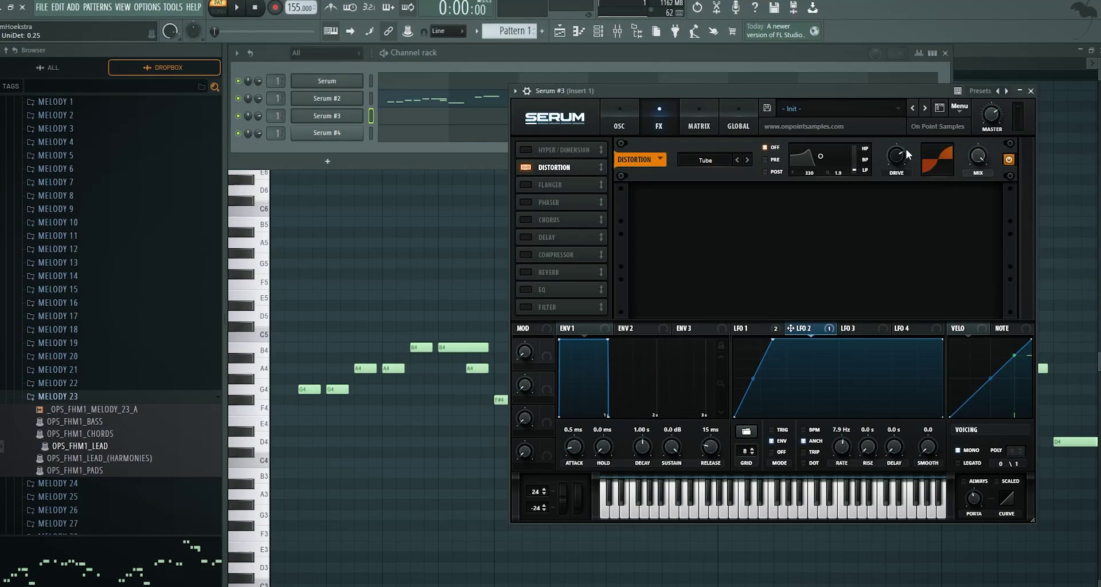
left_click_drag(895, 157, 897, 161)
- Set oscillator A's unison to 3 voices
left_click(628, 115)
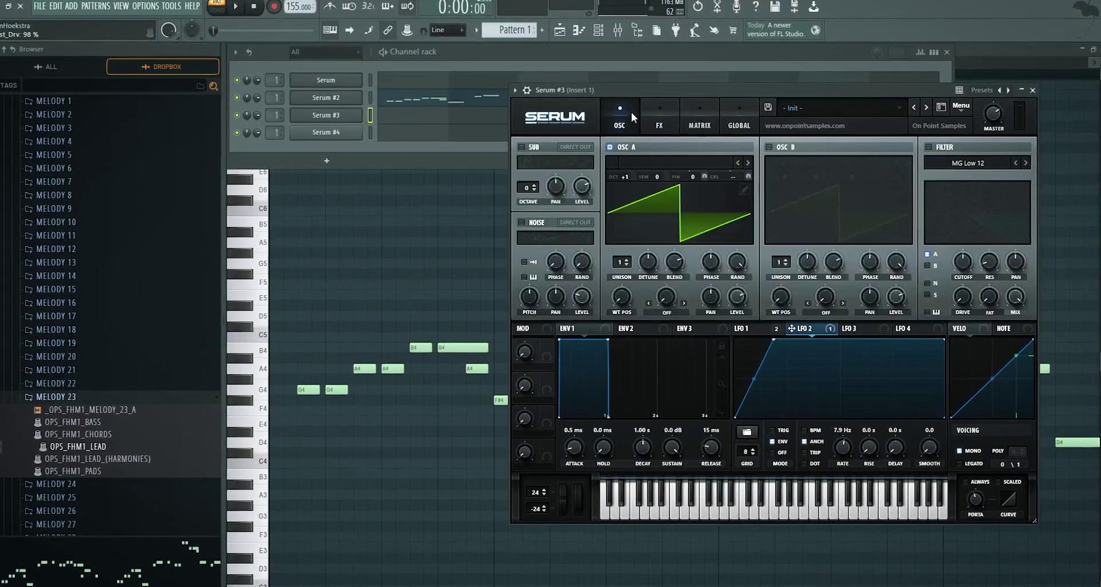
left_click(626, 259)
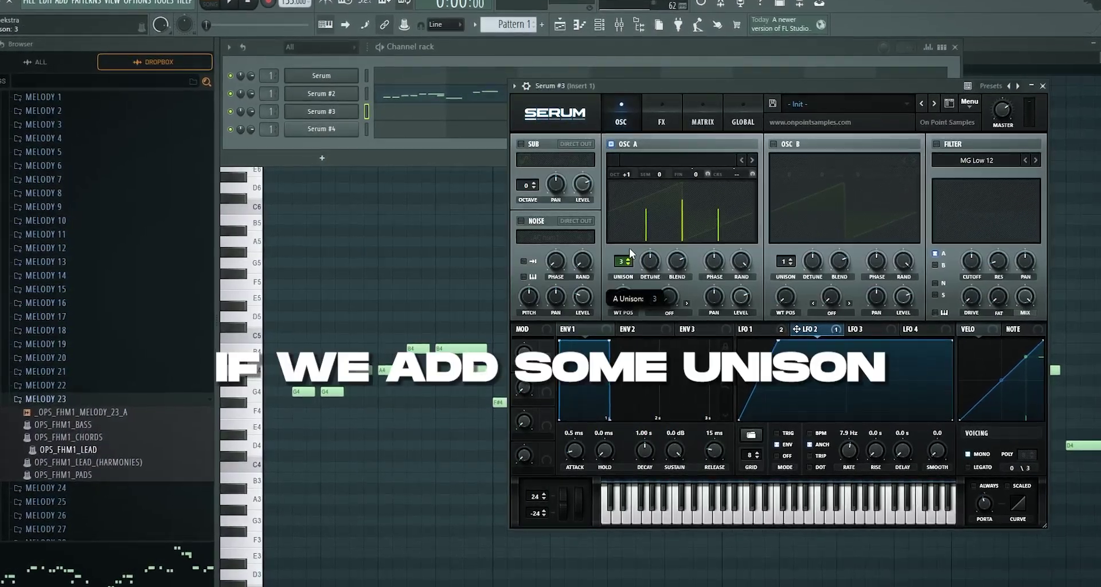
left_click(629, 257)
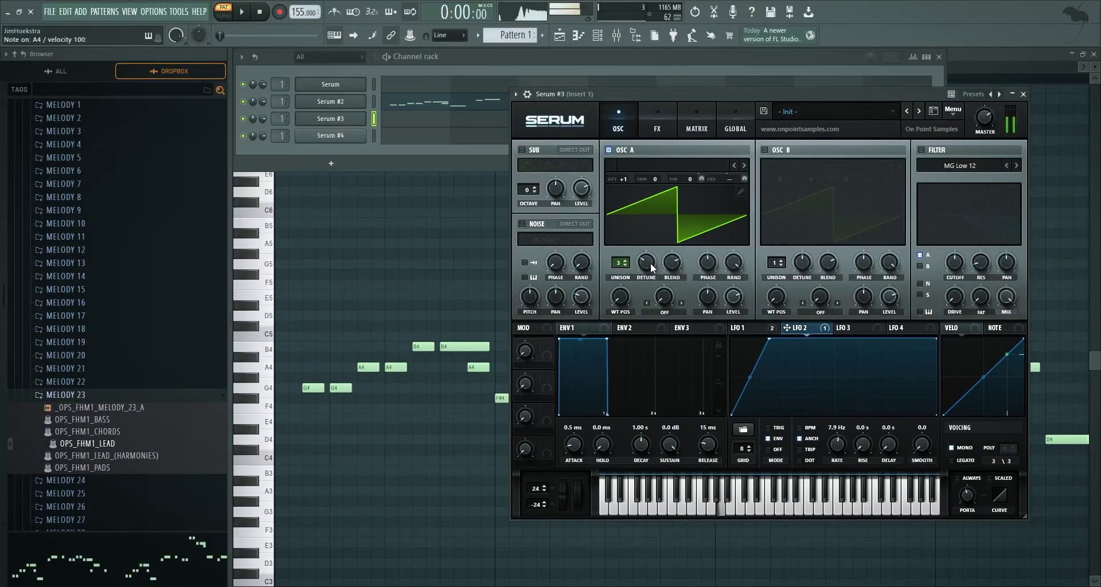
- Adjust the unison detune of oscillator A on Serum #3 while playing test notes
scroll(648, 263, "down", 5)
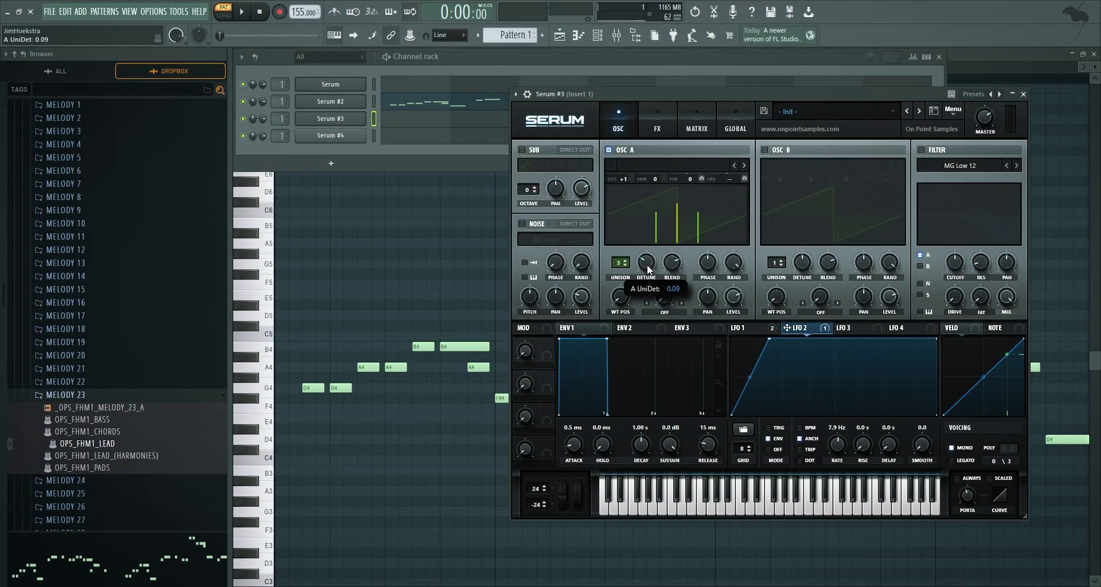
left_click_drag(647, 262, 648, 260)
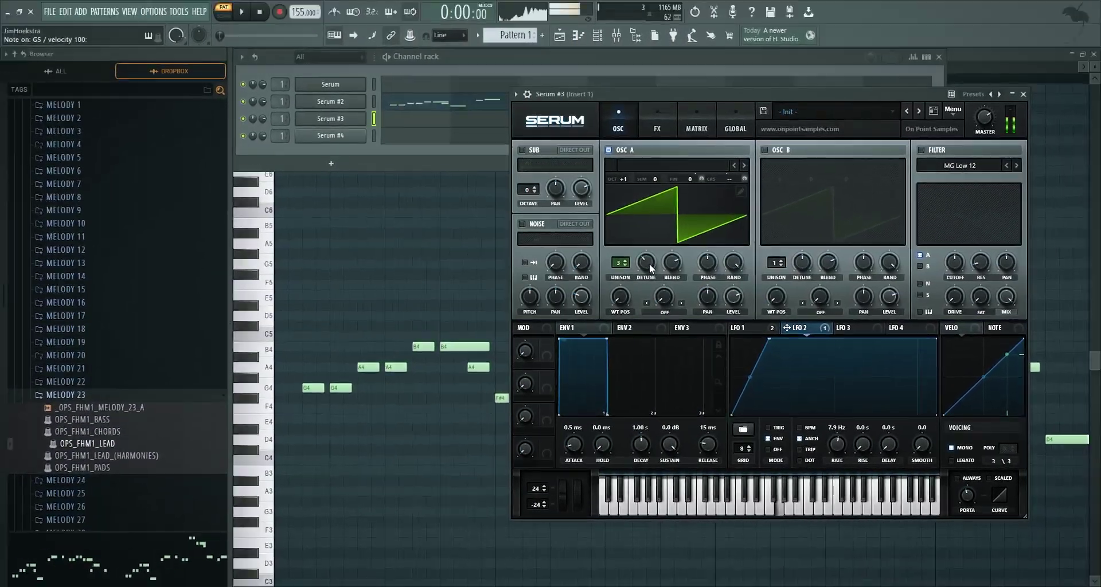
mouse_move(653, 262)
left_mouse_down()
mouse_move(662, 174)
mouse_move(650, 280)
left_mouse_up()
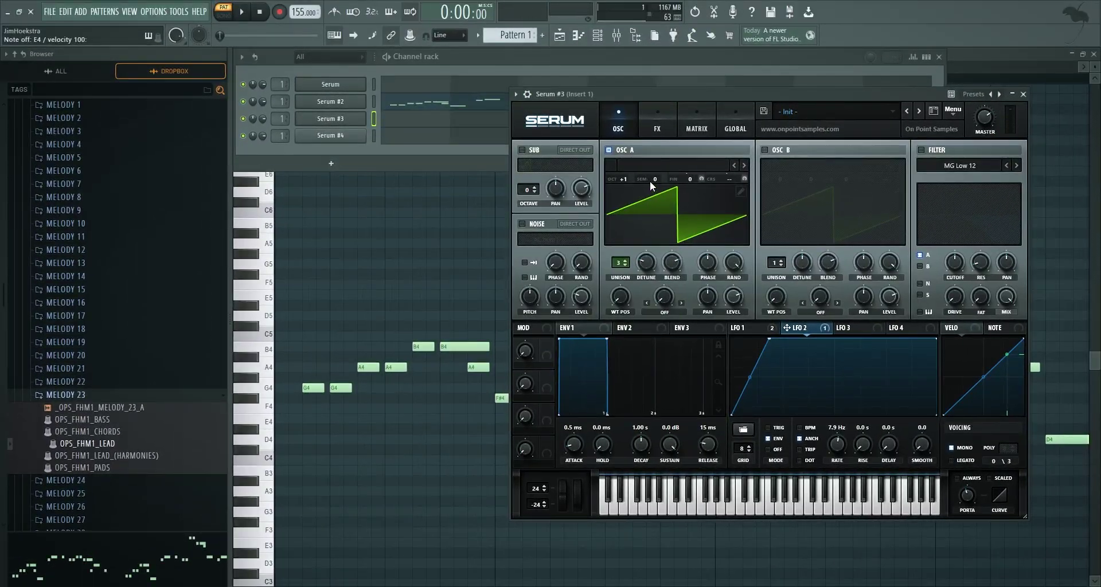
- Audition oscillator B alone with 3 unison voices and about 0.37 detune, and return to oscillator A
left_click(609, 149)
left_click(765, 149)
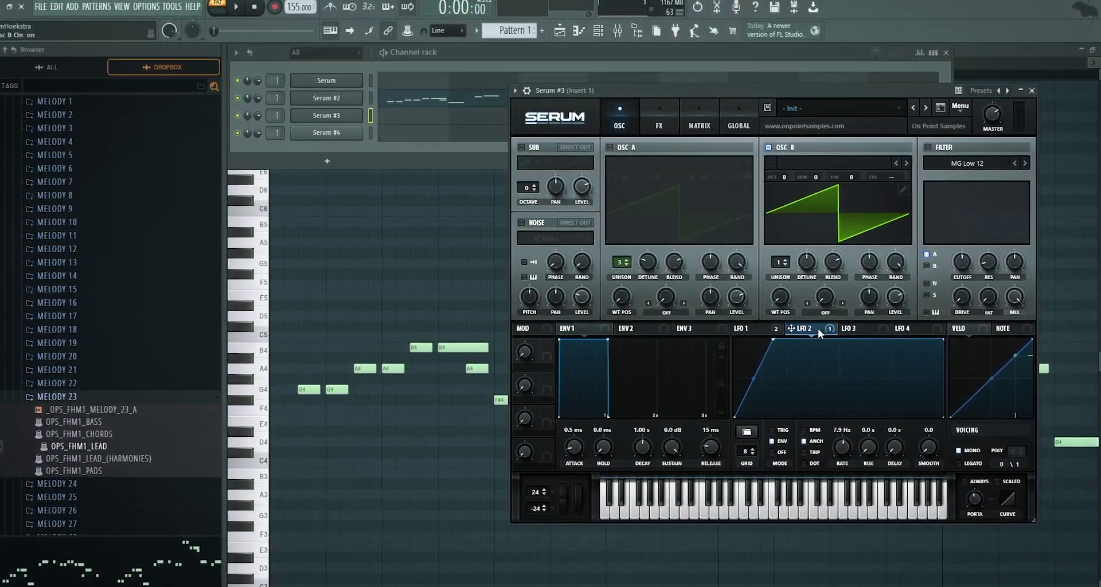
left_click(761, 330)
left_click_drag(785, 263, 813, 287)
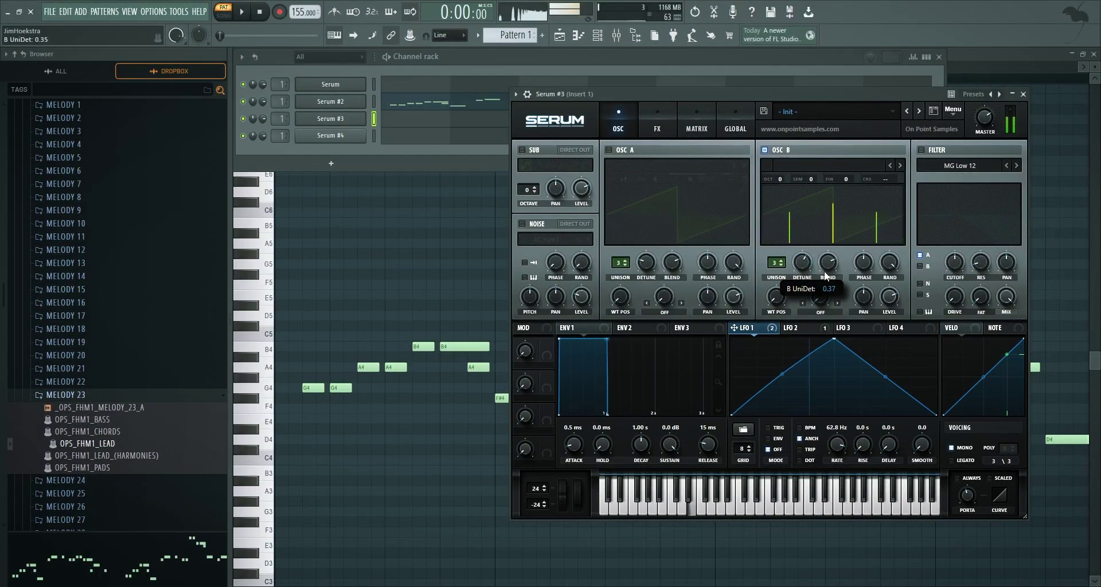
left_click(765, 150)
left_click(609, 150)
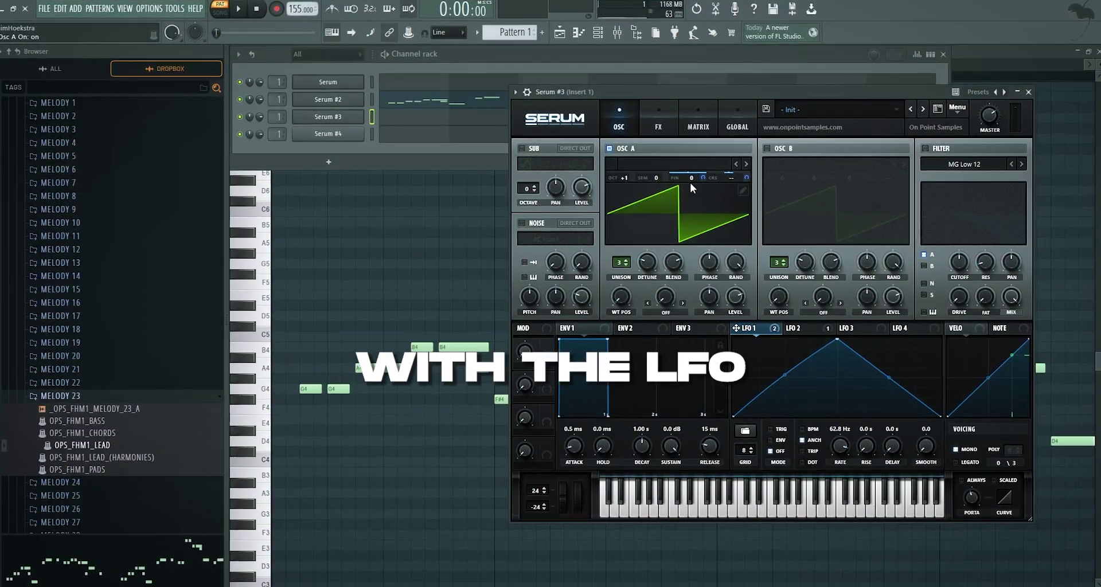
- Audition different unison detune and blend amounts on oscillator A for more movement
left_click_drag(648, 259, 653, 253)
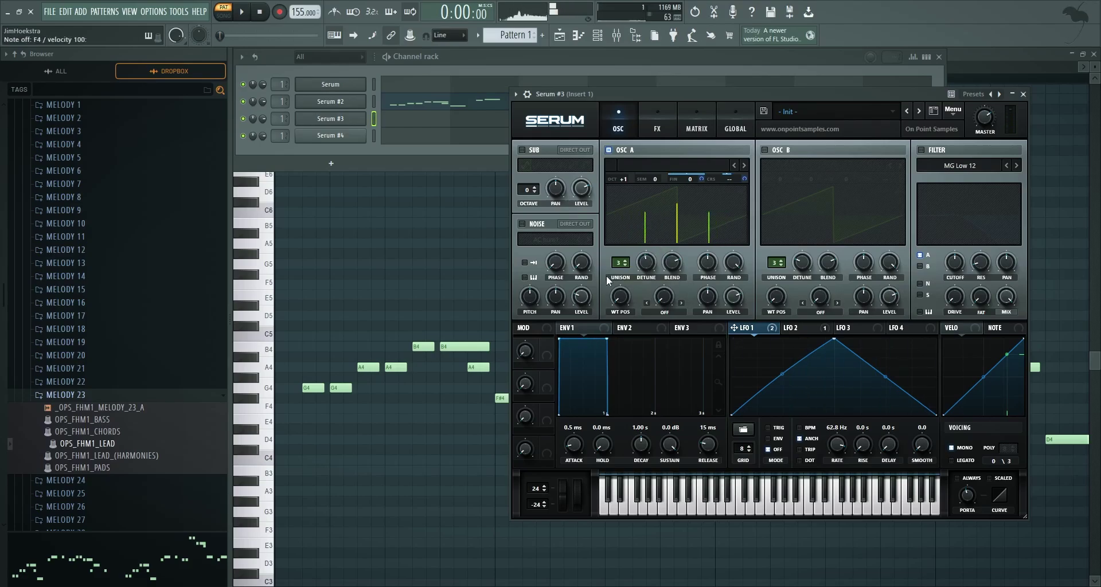
left_click_drag(619, 263, 646, 265)
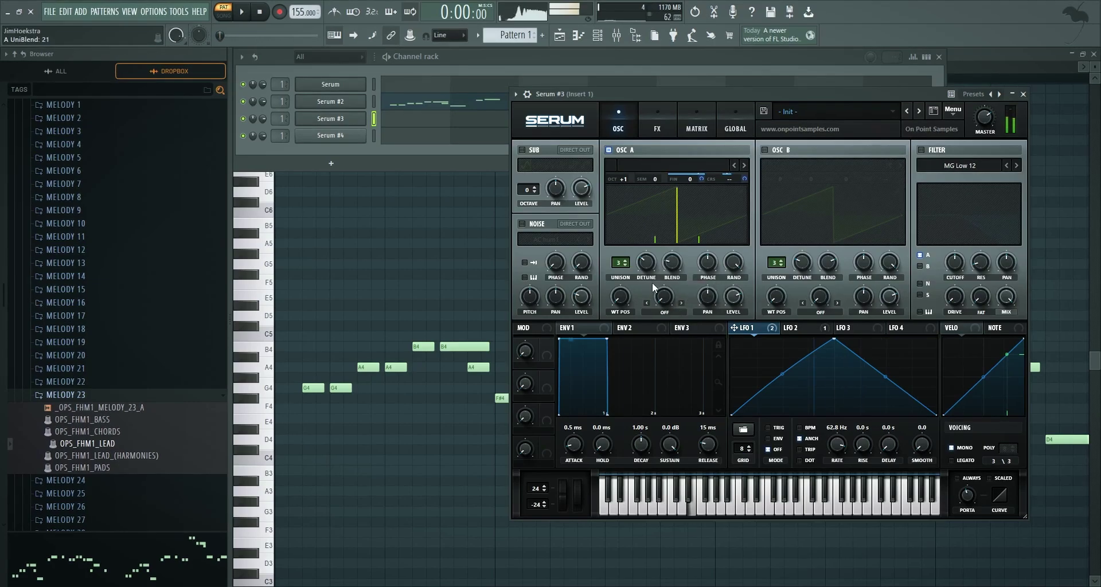
left_click_drag(646, 263, 652, 281)
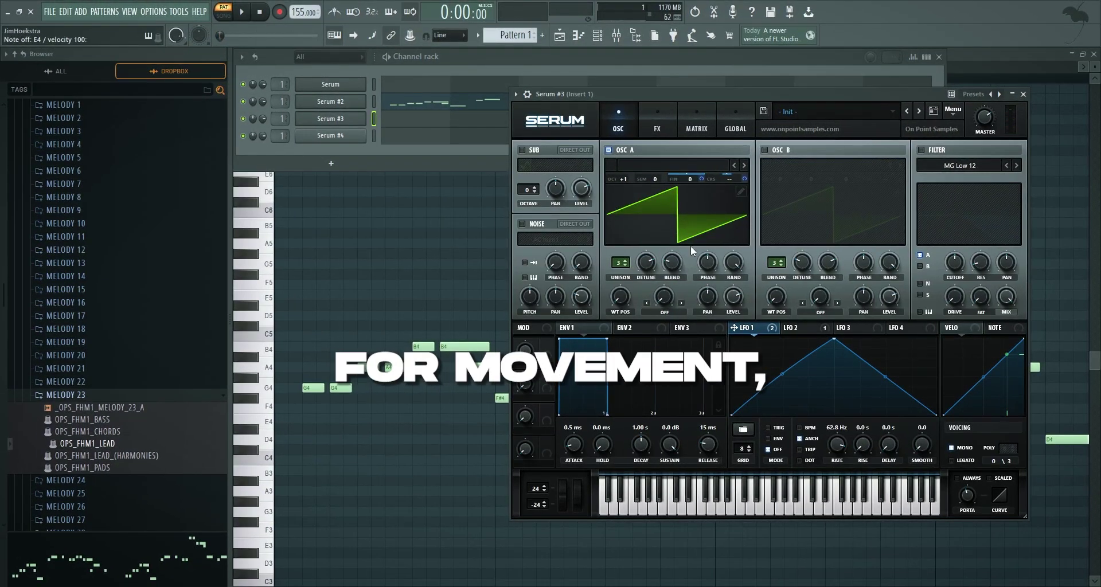
left_click_drag(672, 264, 649, 244)
key("c")
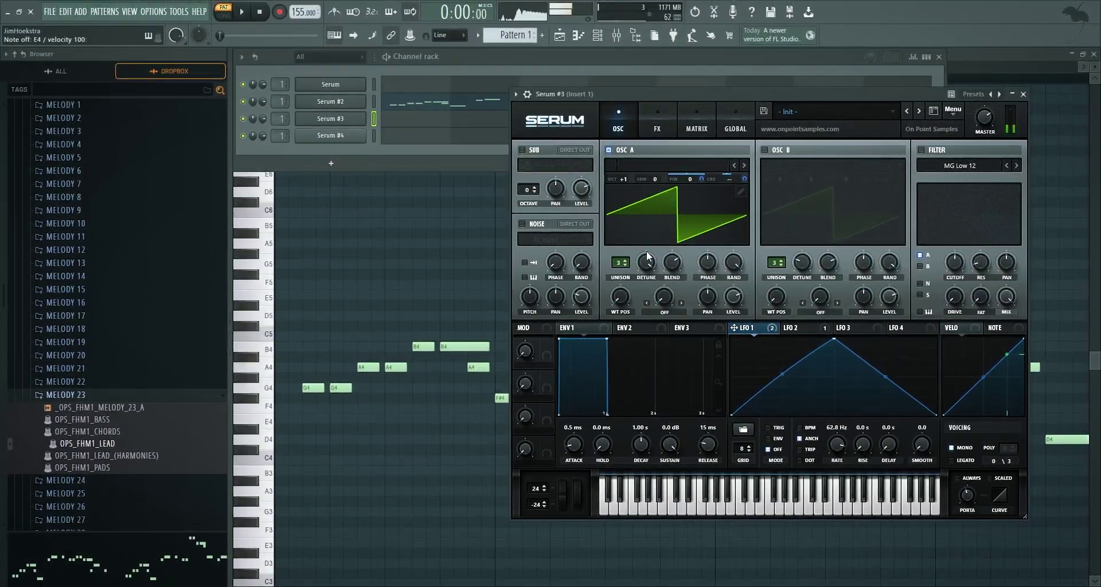
left_click_drag(672, 263, 670, 245)
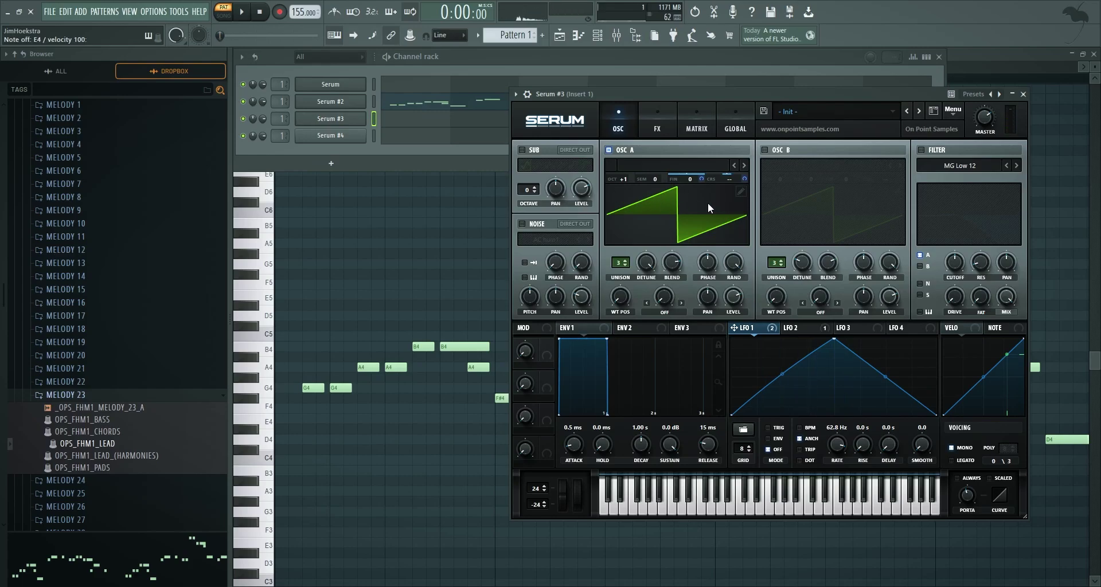
key("c")
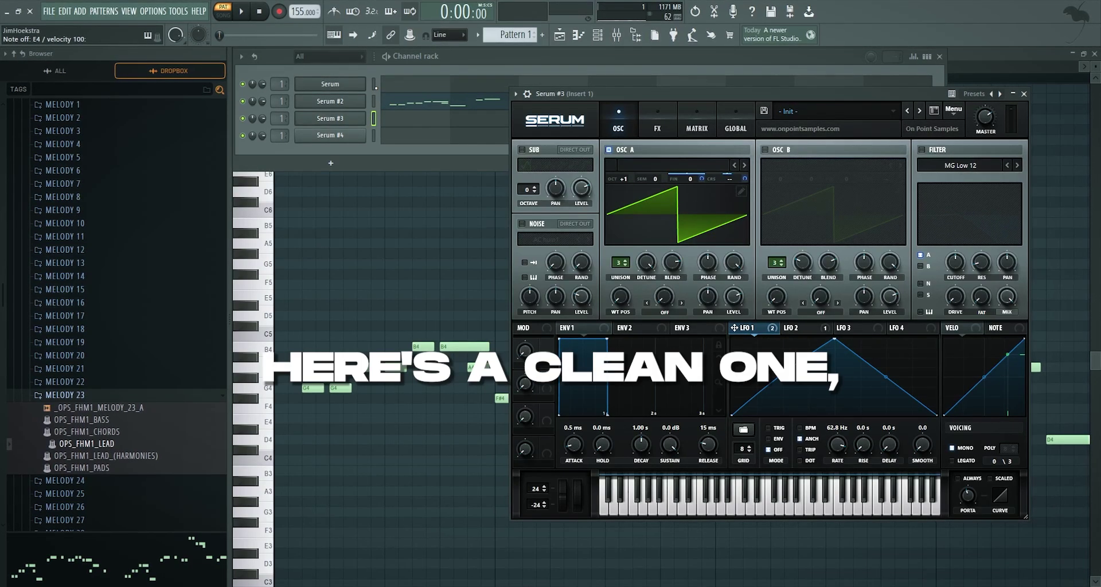
- Compare Serum #3 with the clean Serum channel and readjust oscillator A's unison detune and blend
left_click(374, 84)
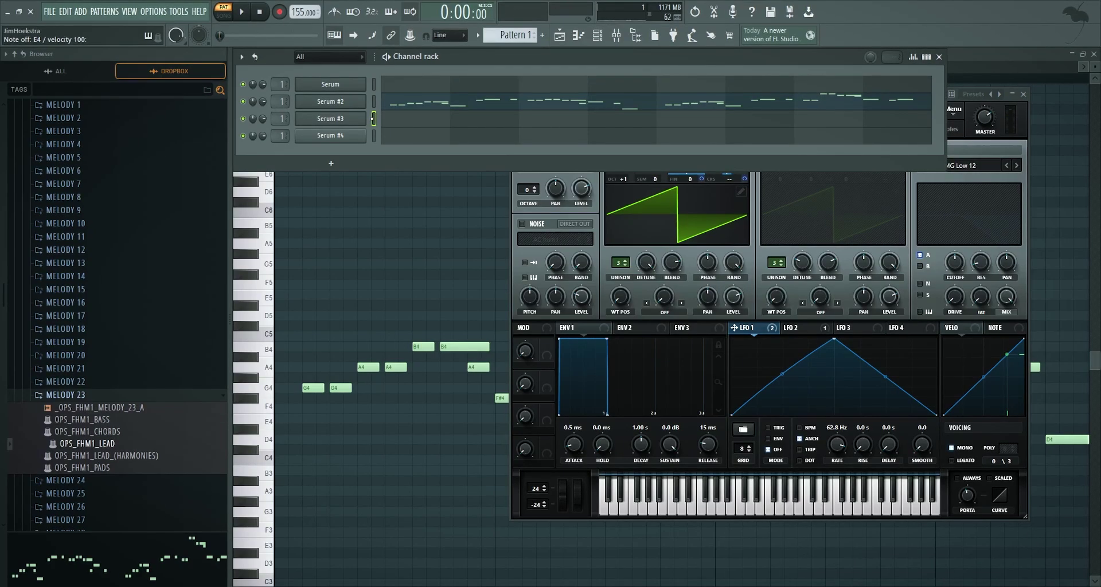
left_click(364, 119)
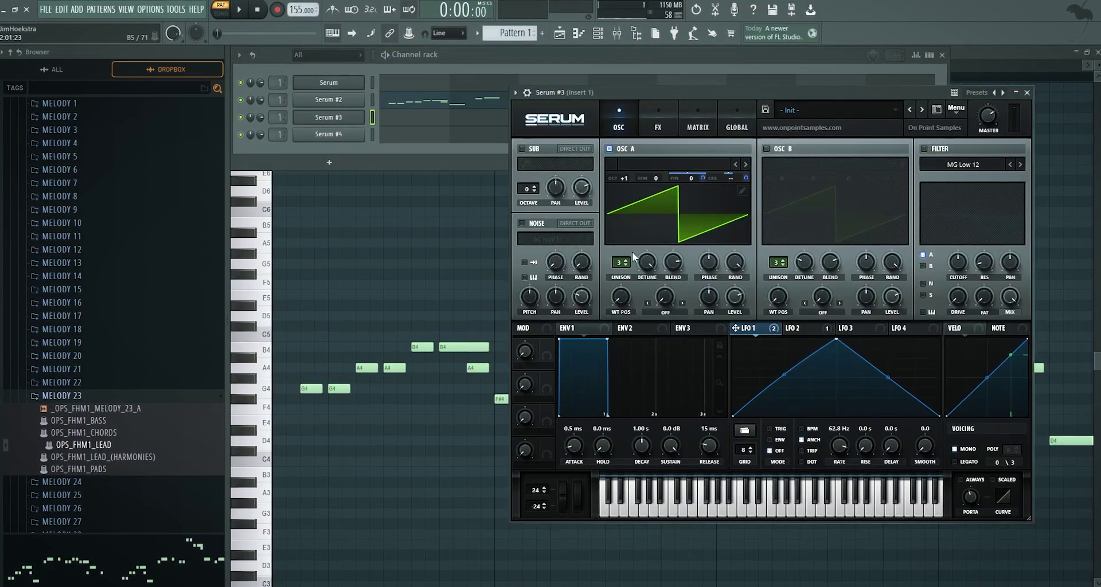
left_click_drag(645, 262, 651, 302)
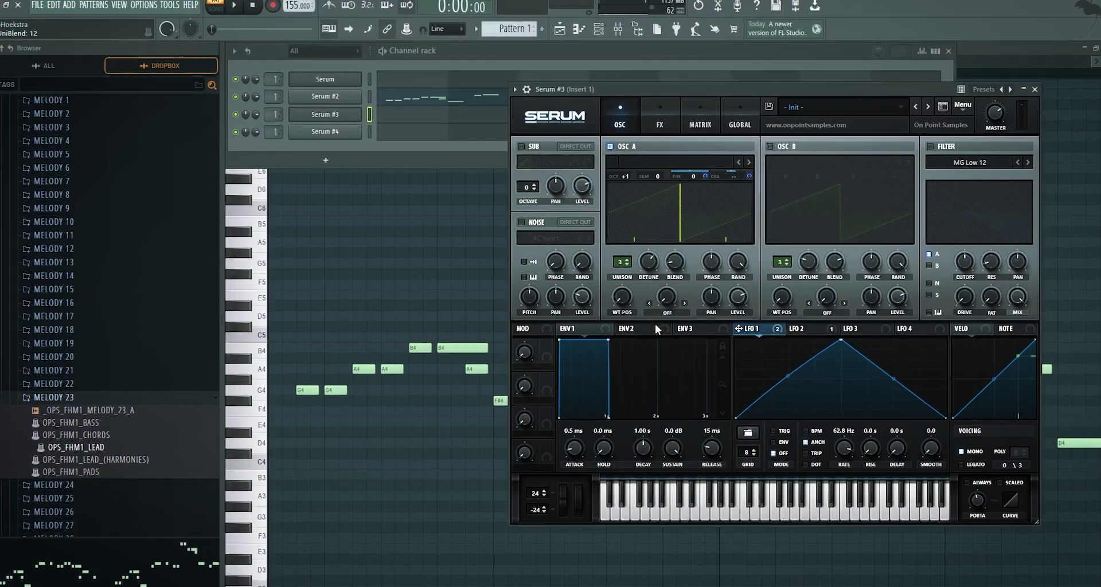
mouse_move(656, 256)
left_click_drag(662, 242, 661, 240)
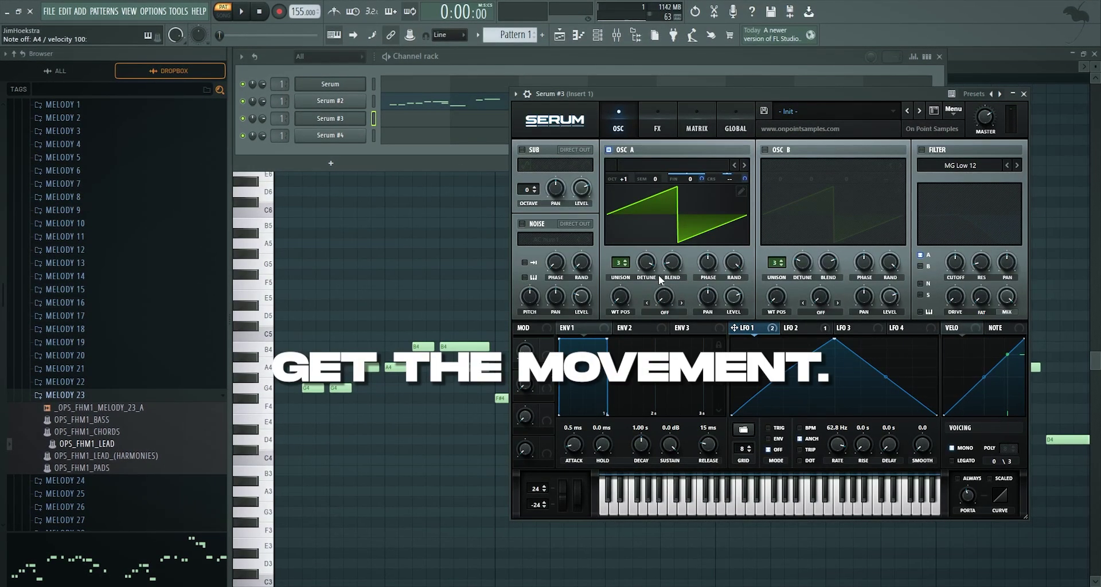
left_click_drag(671, 262, 679, 246)
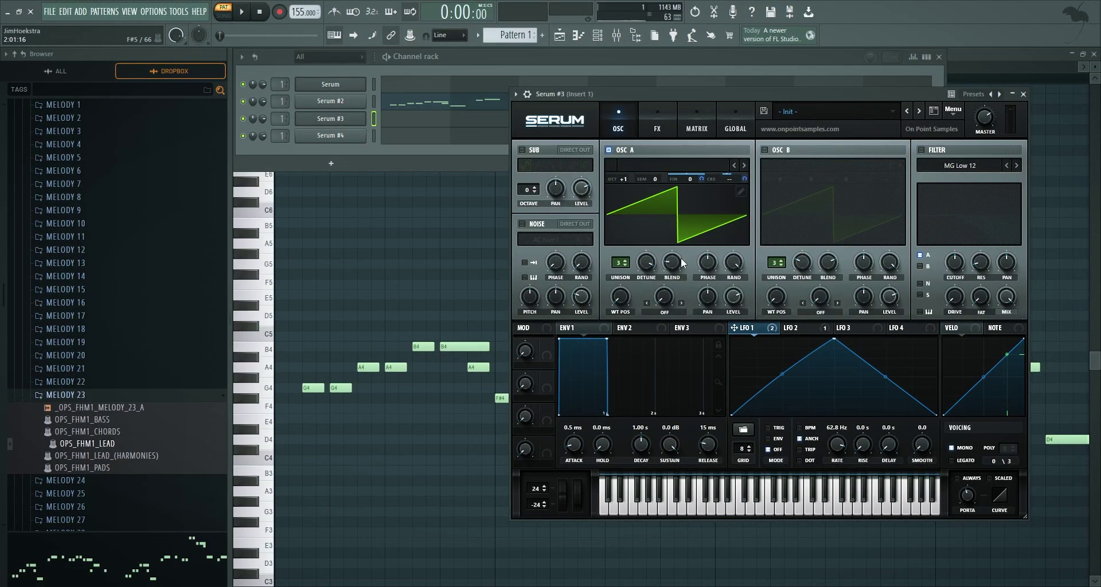
- Enable the compressor on Serum #3, set its threshold to about -22 dB and adjust its gain
left_click(654, 114)
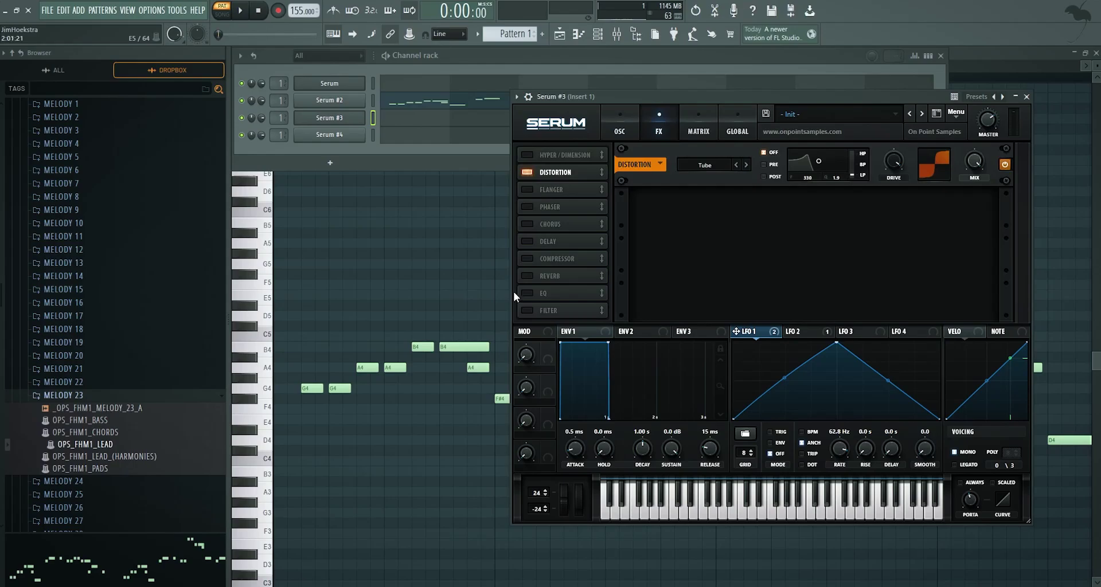
left_click(526, 258)
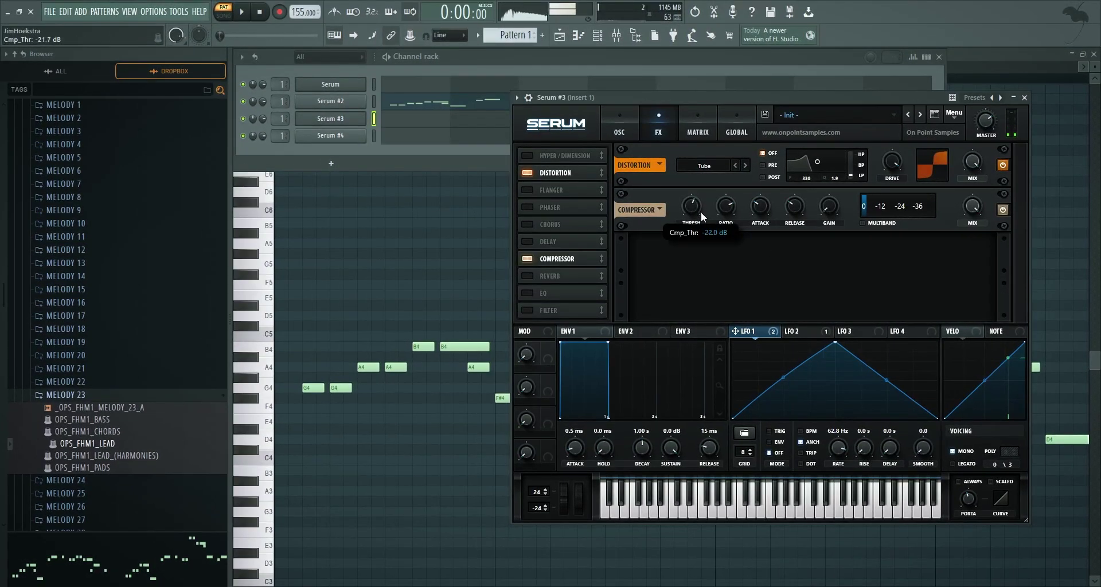
left_click_drag(701, 212, 841, 210)
- Add Hyper/Dimension with 7 unison voices after the distortion on Serum #3, and lower the distortion drive
left_click(526, 155)
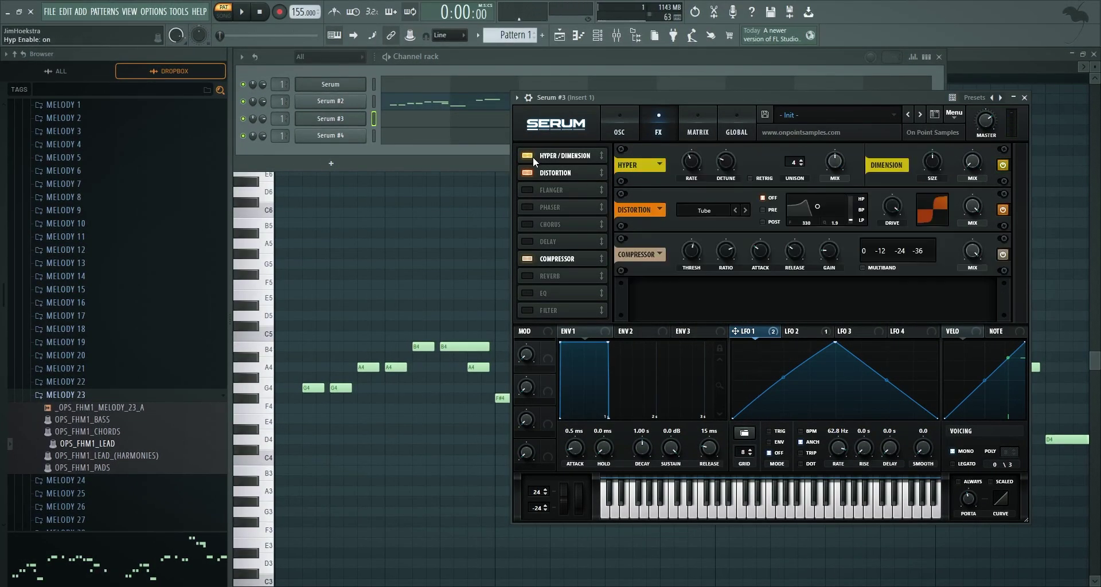
left_click_drag(532, 156, 555, 235)
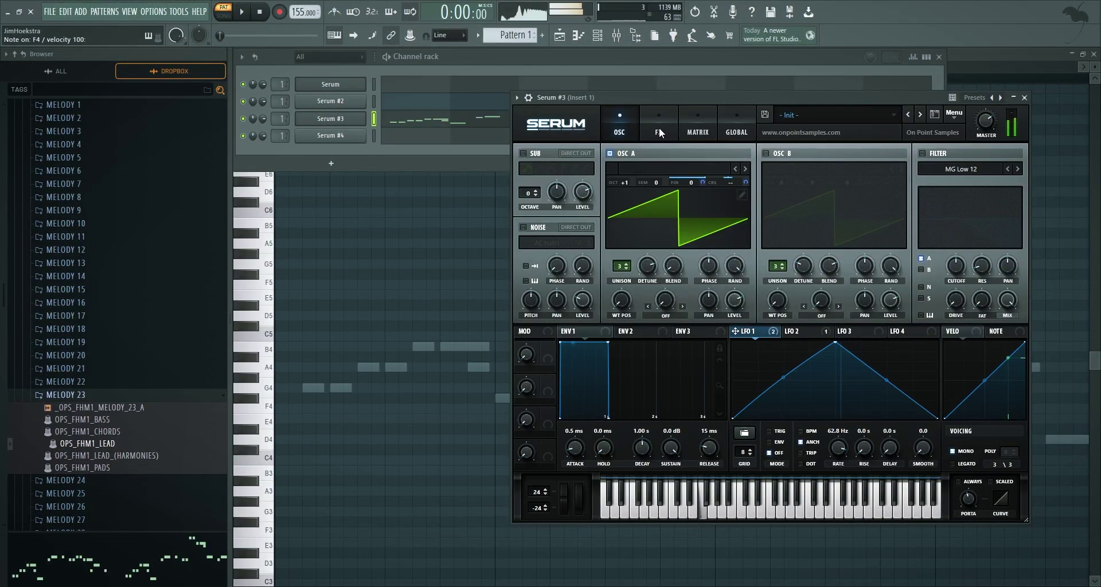
left_click(659, 127)
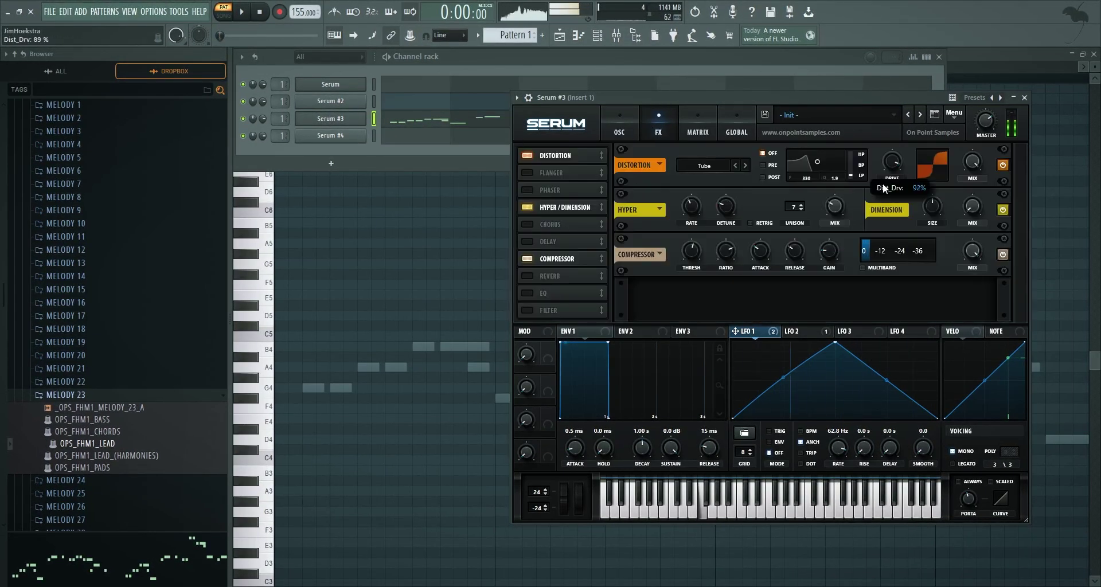
left_click_drag(883, 184, 881, 195)
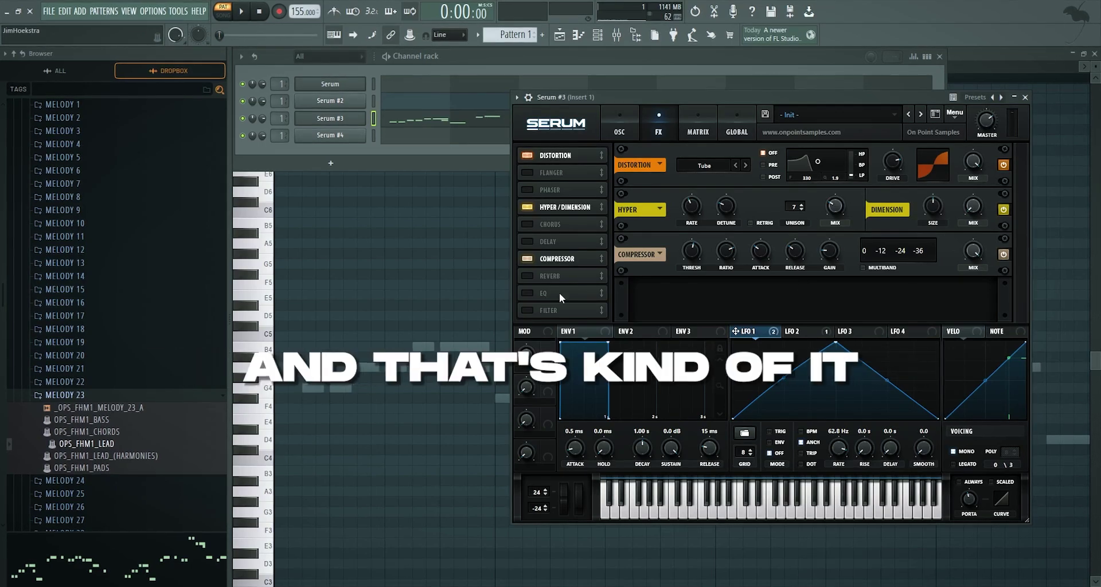
- Enable the EQ on Serum #3 and Serum #2, giving Serum #2 a low cut at 598 Hz
left_click(526, 293)
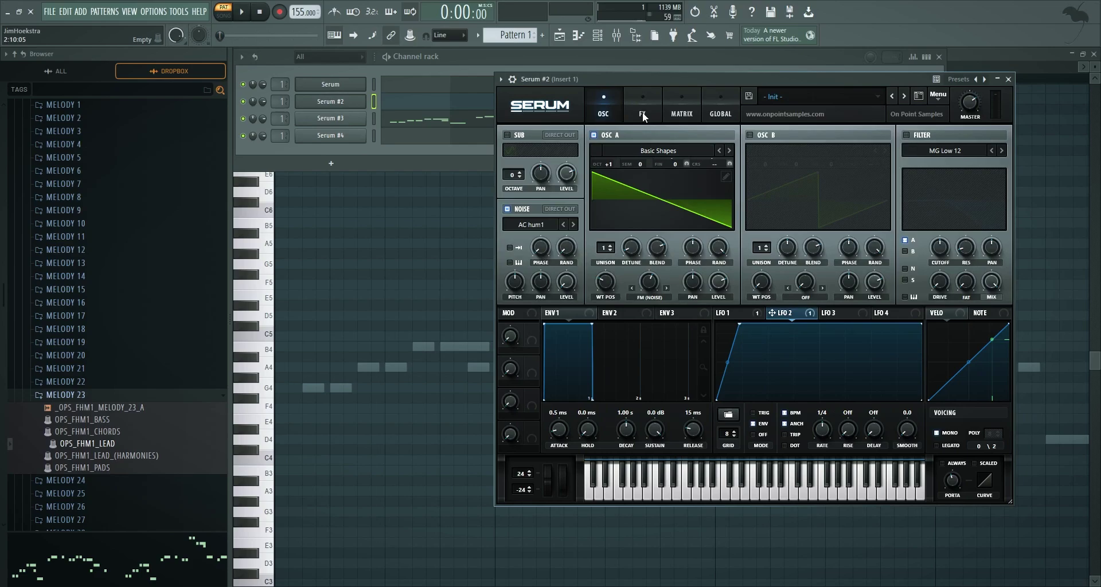
left_click(642, 112)
left_click(564, 274)
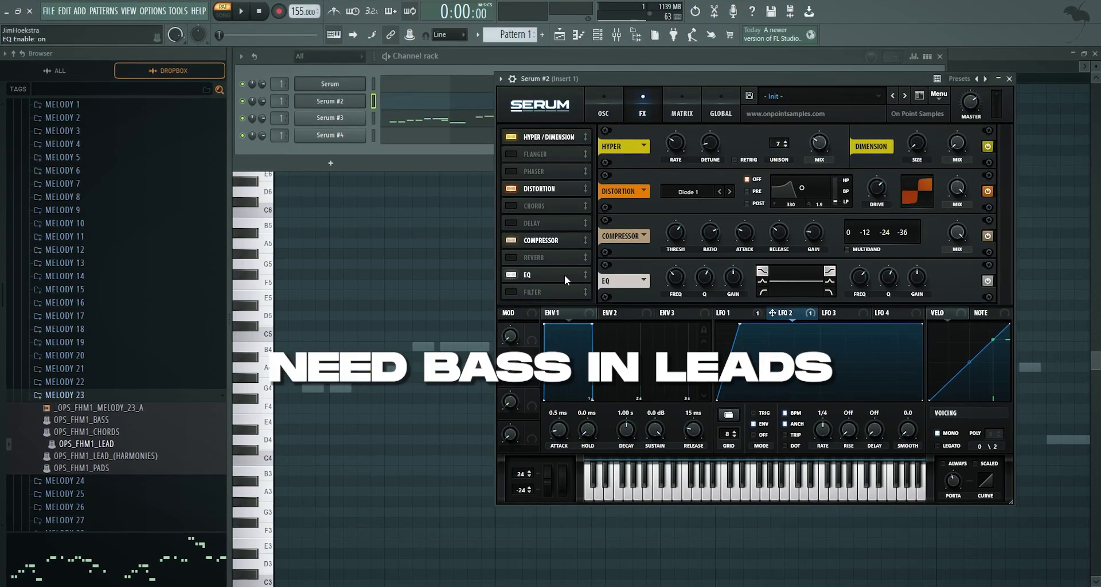
left_click(762, 293)
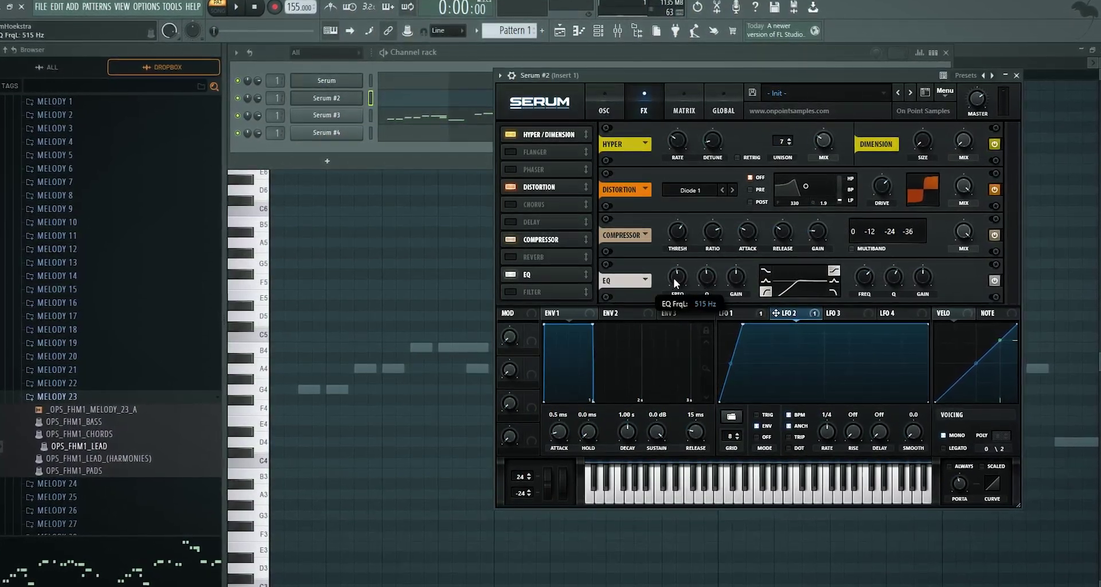
left_click_drag(674, 280, 675, 275)
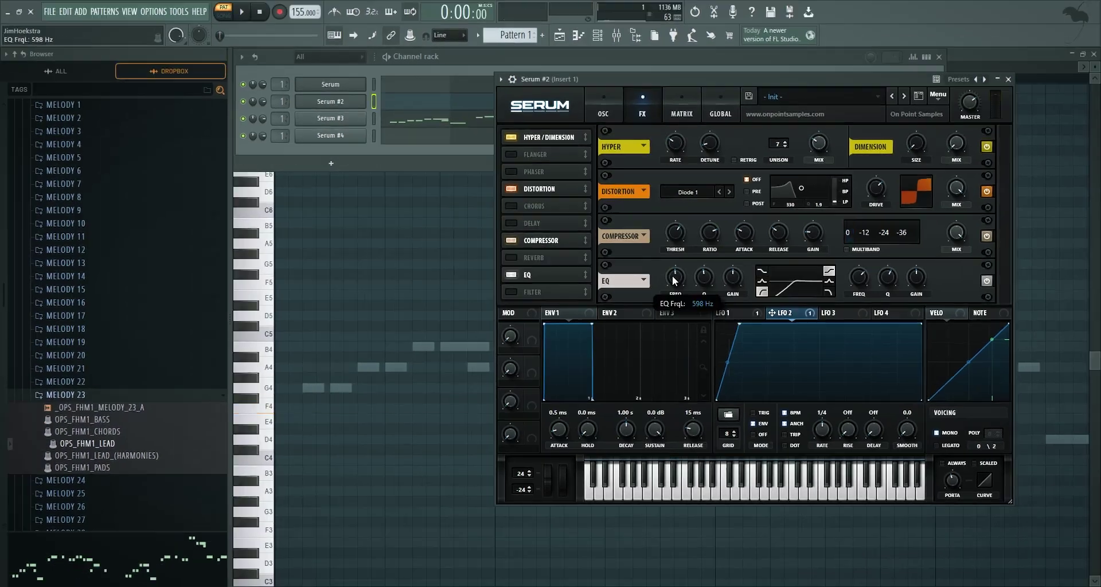
key("c")
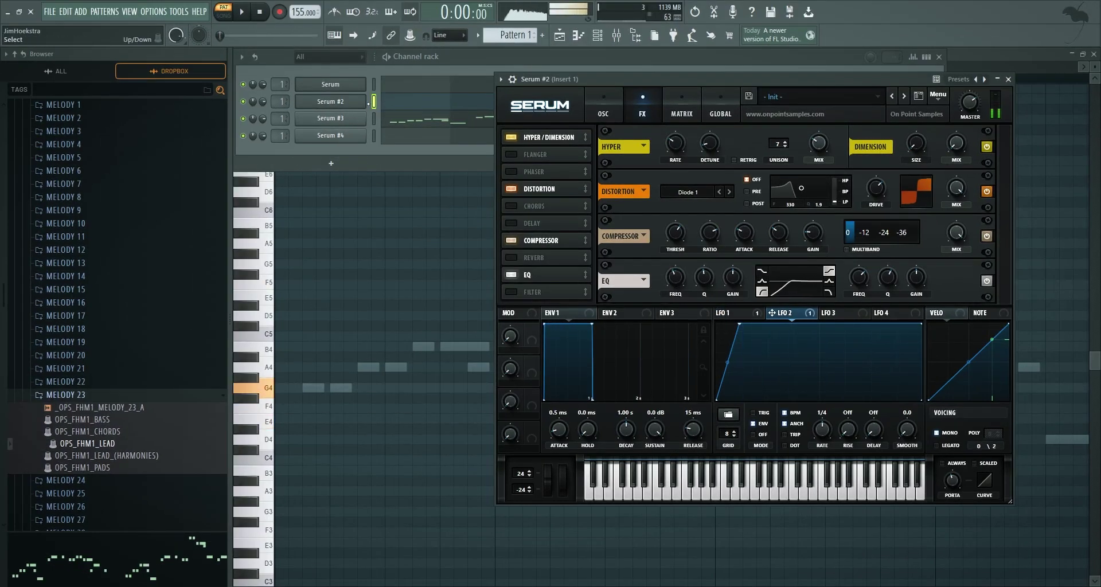
- Compare Serum #2 with Serum #3 and tweak the FM (Noise) amount on Serum #2's oscillator A
left_click(374, 119)
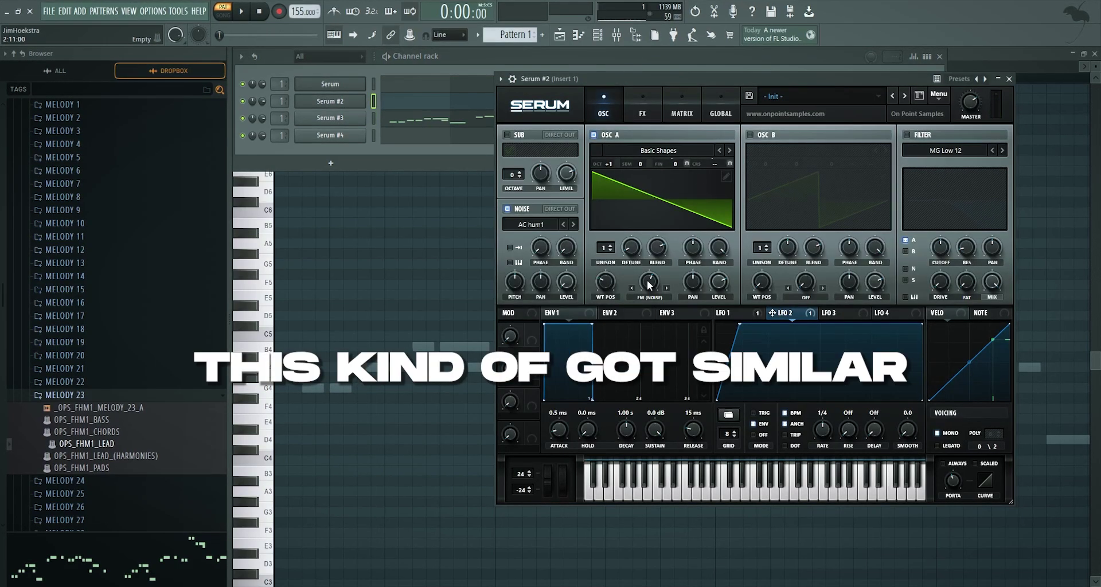
left_click_drag(647, 283, 648, 282)
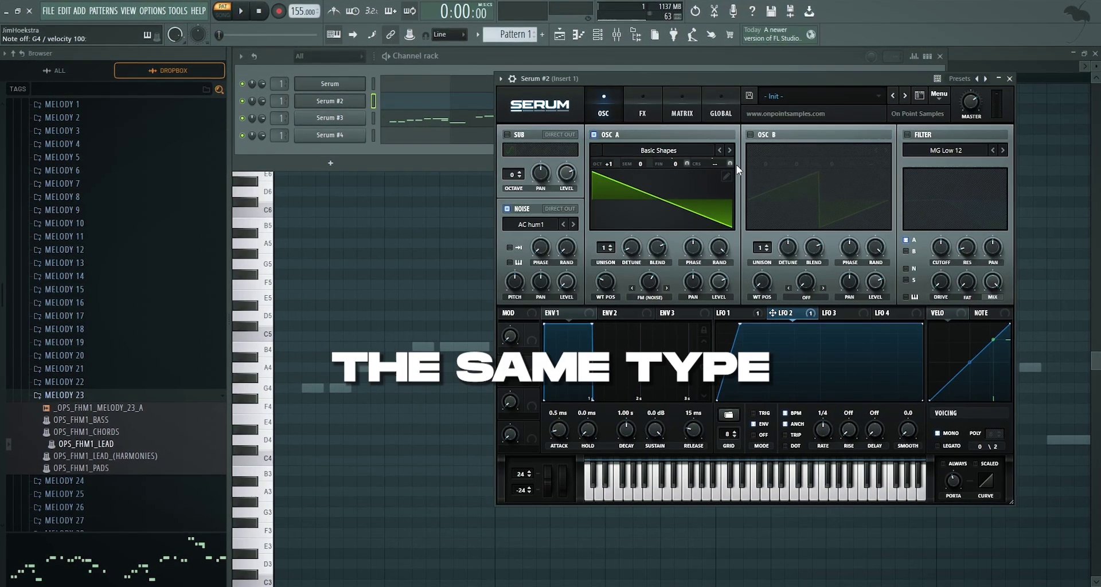
left_click(349, 120)
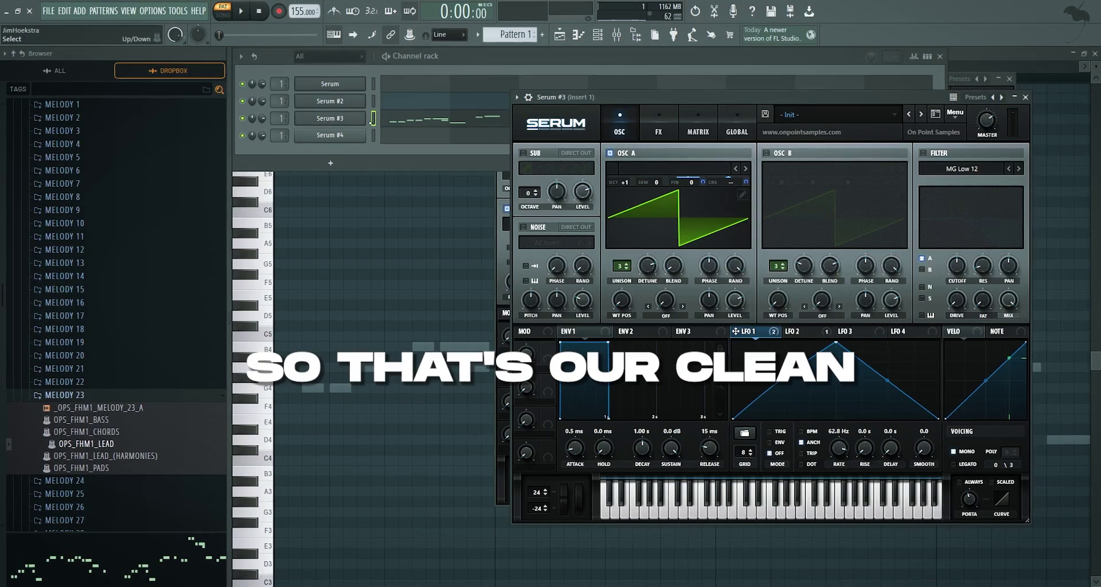
- Clone the Serum #4 channel to keep a spare Serum instance
left_click(396, 142)
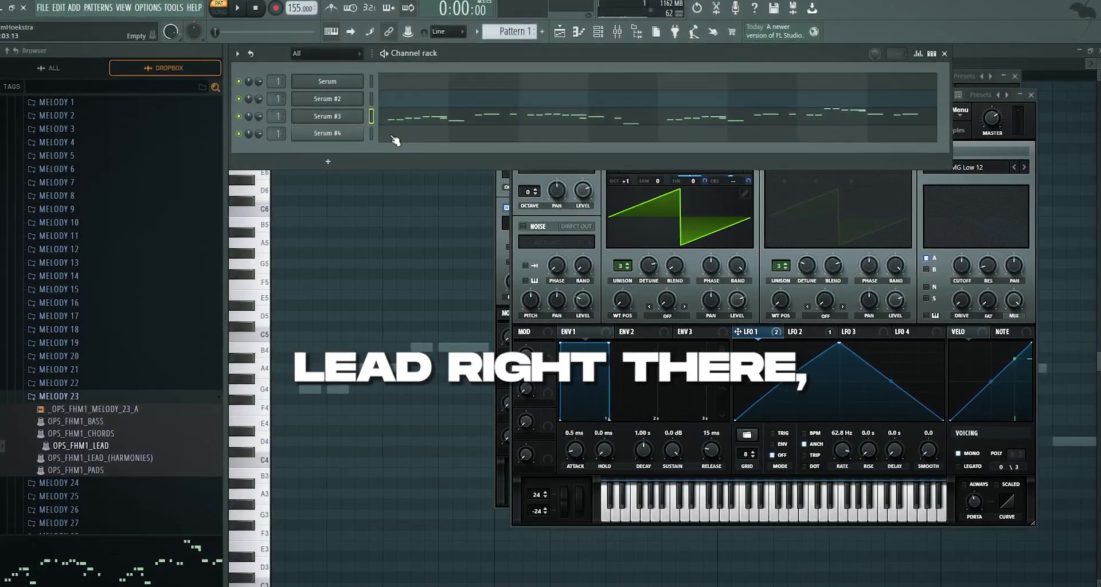
left_click(350, 136)
right_click(347, 136)
left_click(391, 243)
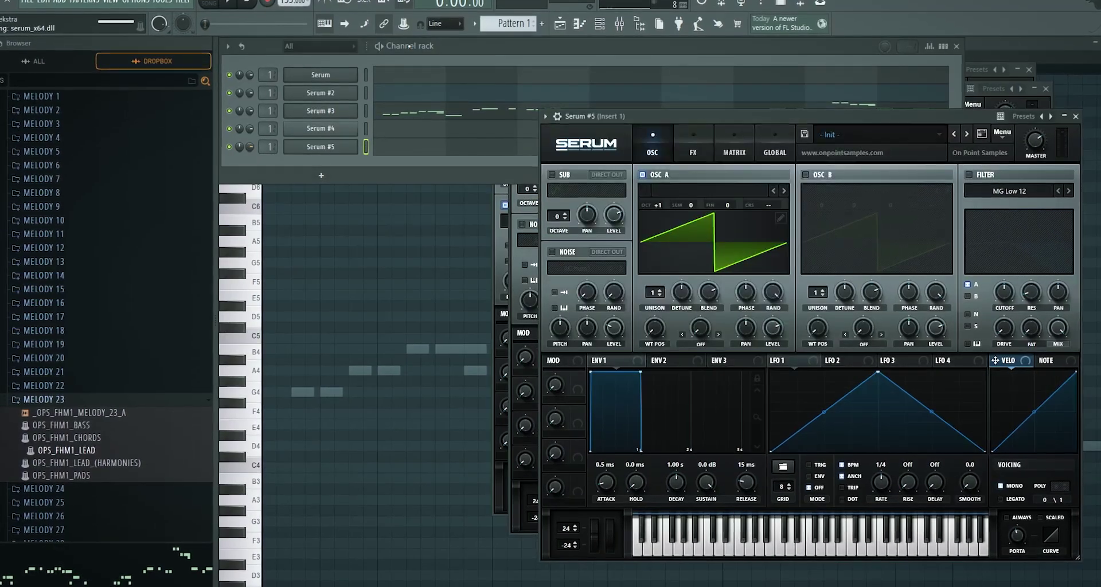
- On Serum #4, set LFO 1 free of tempo sync at 38.0 Hz and assign it to oscillator A's coarse and fine pitch
left_click(369, 136)
left_click(343, 131)
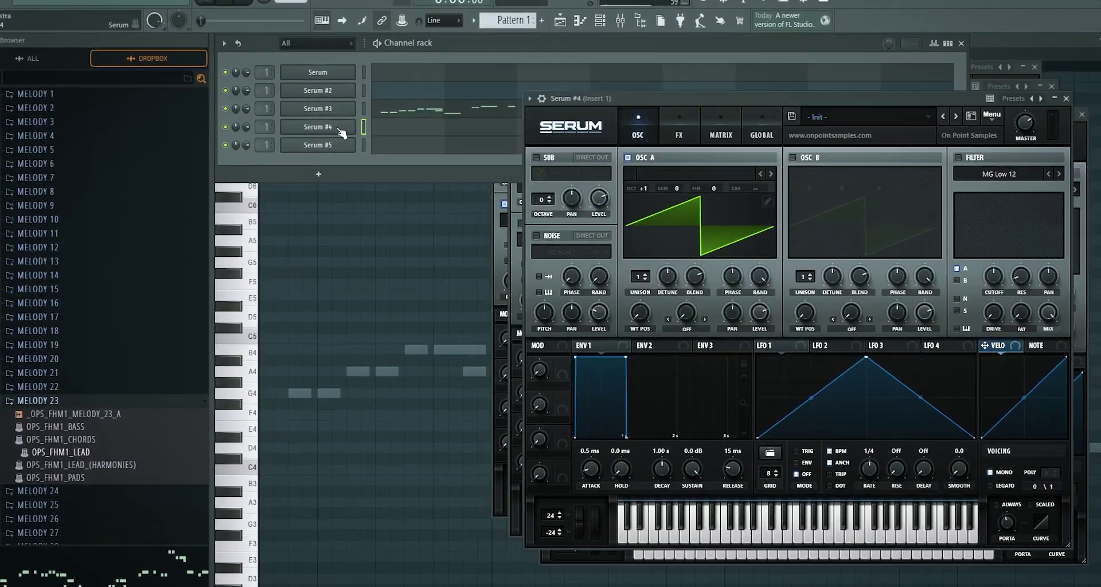
left_click(768, 349)
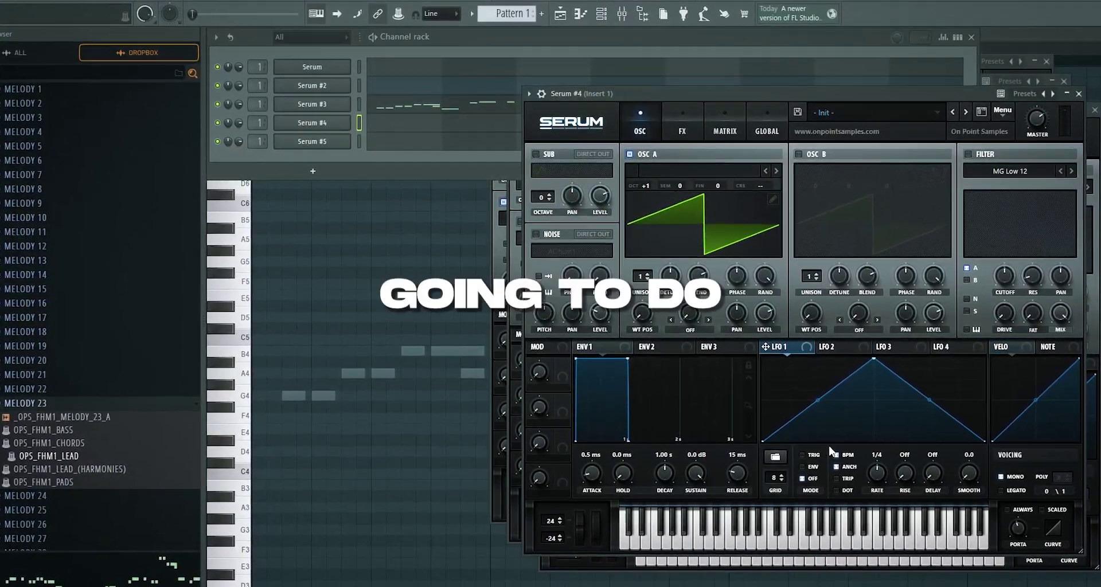
left_click(835, 454)
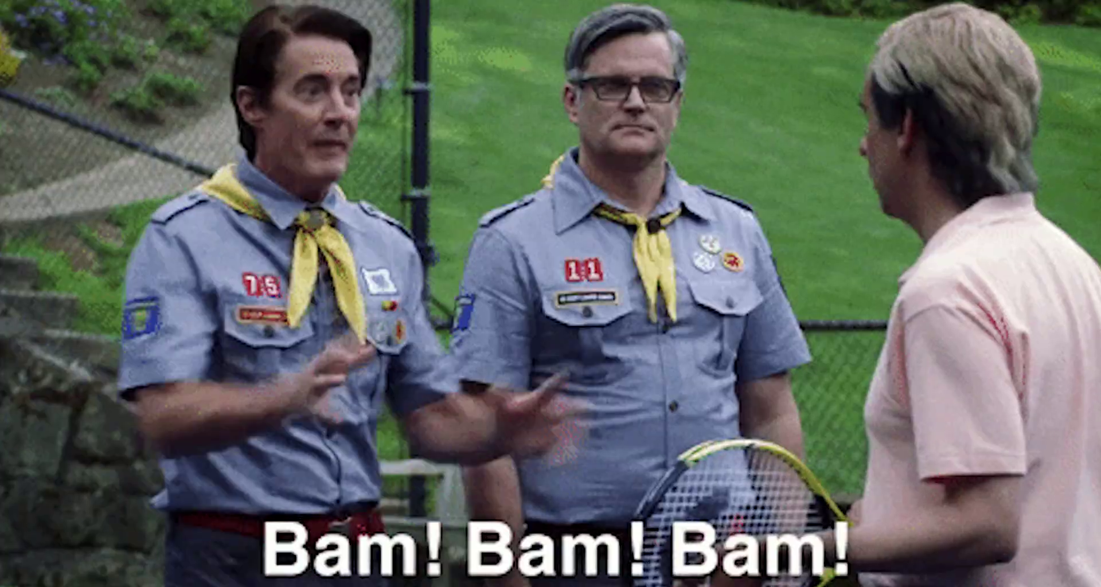
left_click_drag(883, 476, 883, 453)
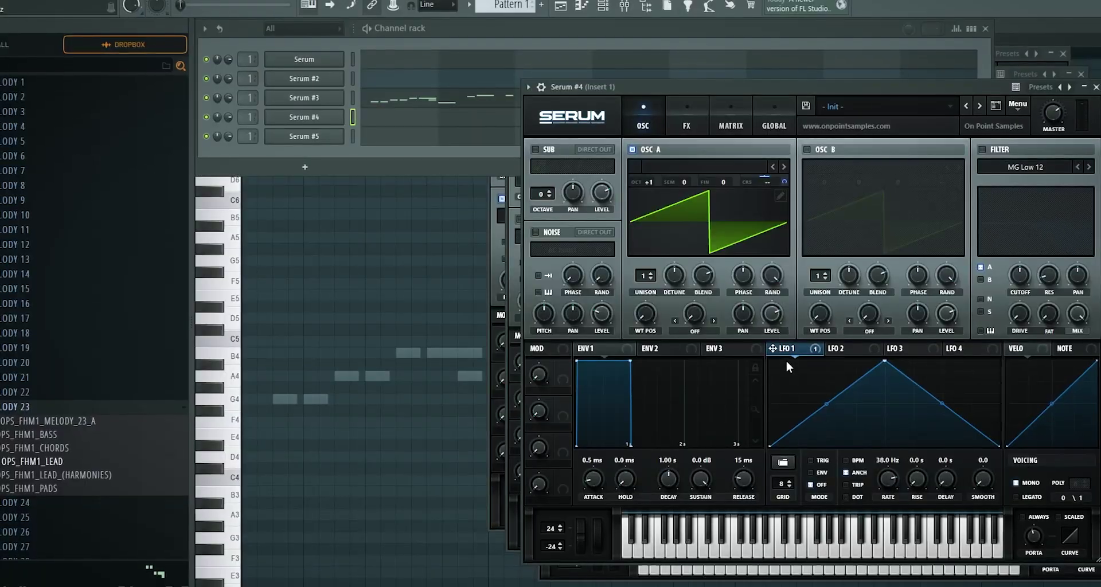
left_click_drag(769, 348, 716, 181)
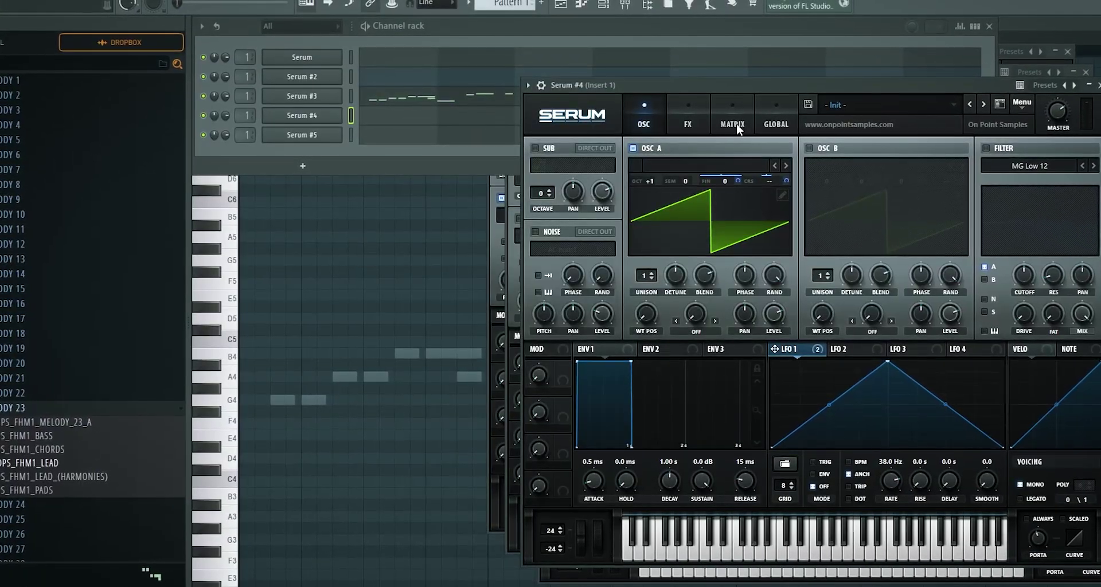
- Set the output of LFO 1's coarse pitch modulation to 11 and the LFO 1 rate to 54.6 Hz
left_click(775, 122)
left_click(730, 123)
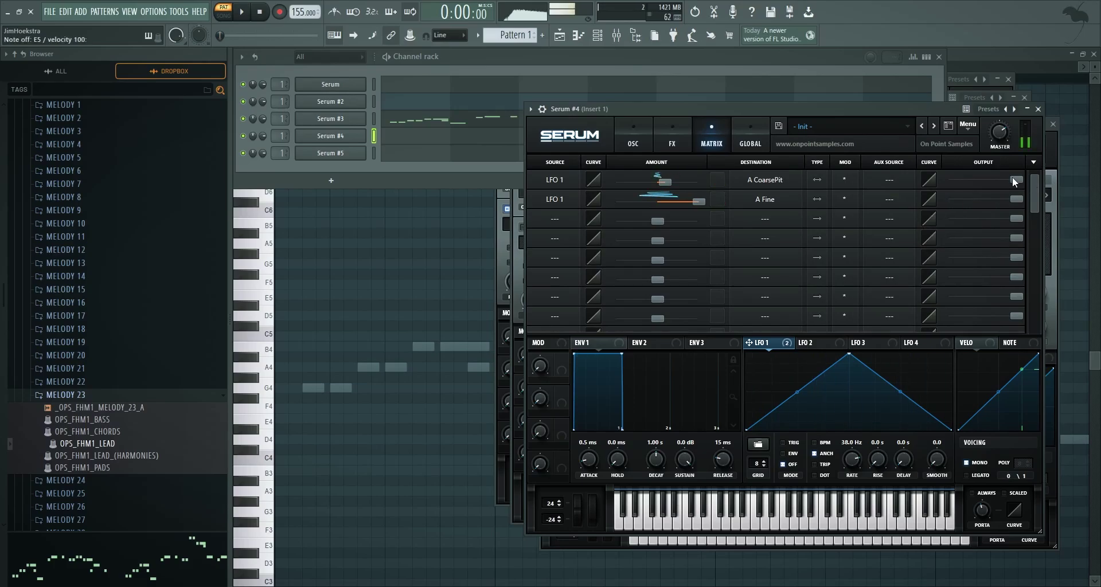
left_click_drag(947, 183, 933, 187)
left_click_drag(853, 459, 856, 450)
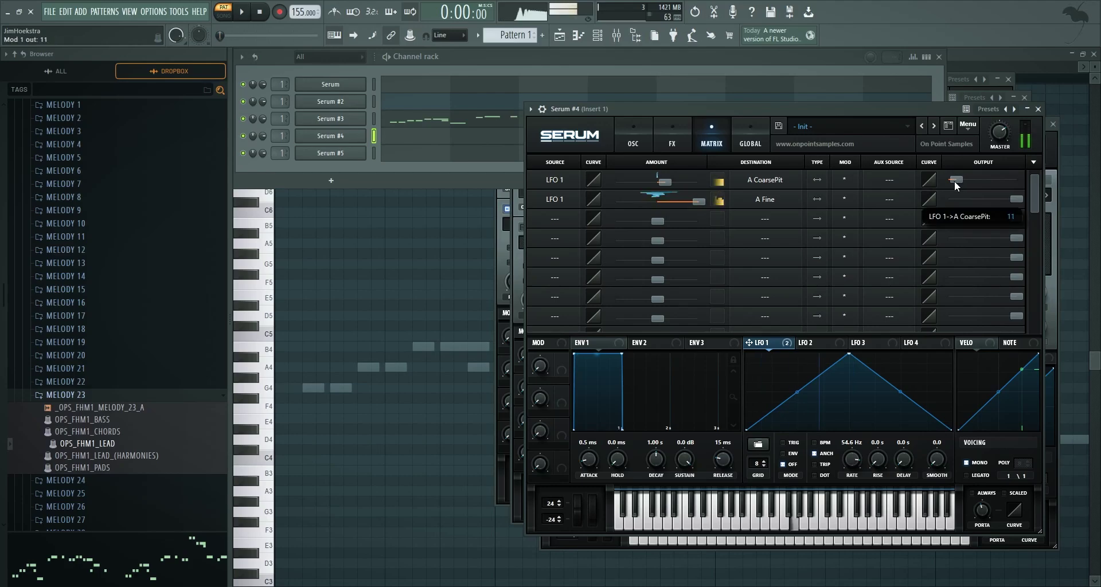
- Reshape LFO 2 into a short steep rise followed by a flat hold at the maximum until the end
left_click(640, 136)
left_click(813, 342)
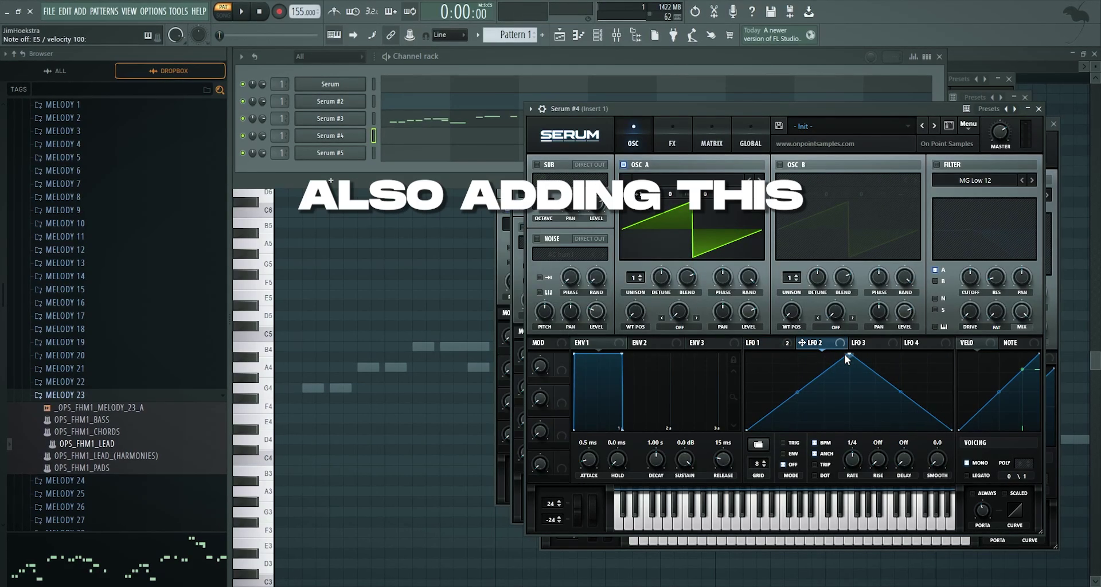
left_click_drag(848, 354, 772, 353)
double_click(915, 358)
left_click_drag(916, 358, 953, 354)
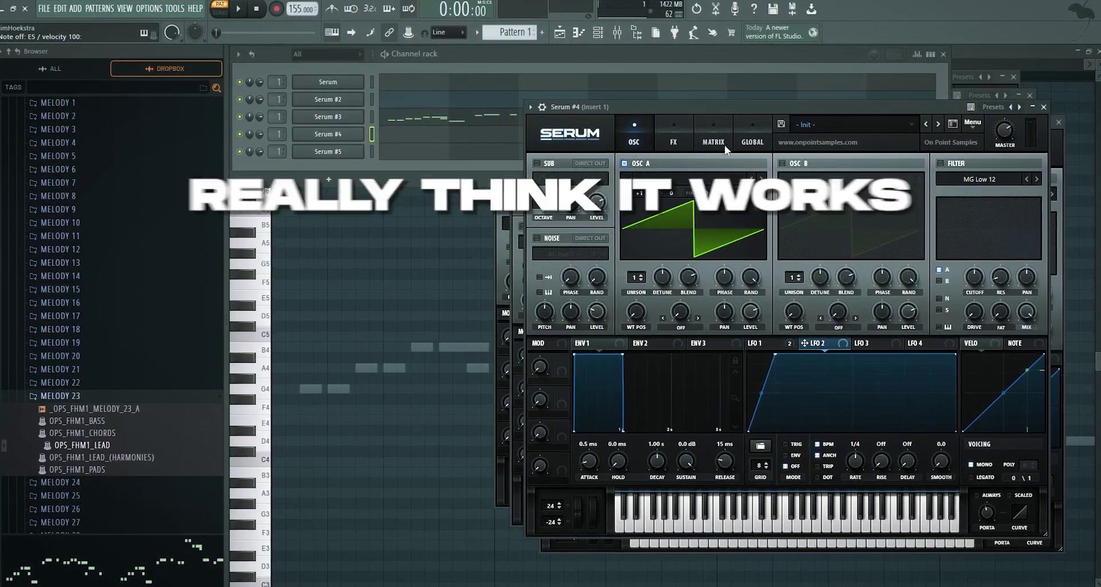
- Route LFO 2 to the master tuning with a small positive amount, and run LFO 2 in envelope mode at 9.0 Hz
left_click(744, 144)
left_click(713, 133)
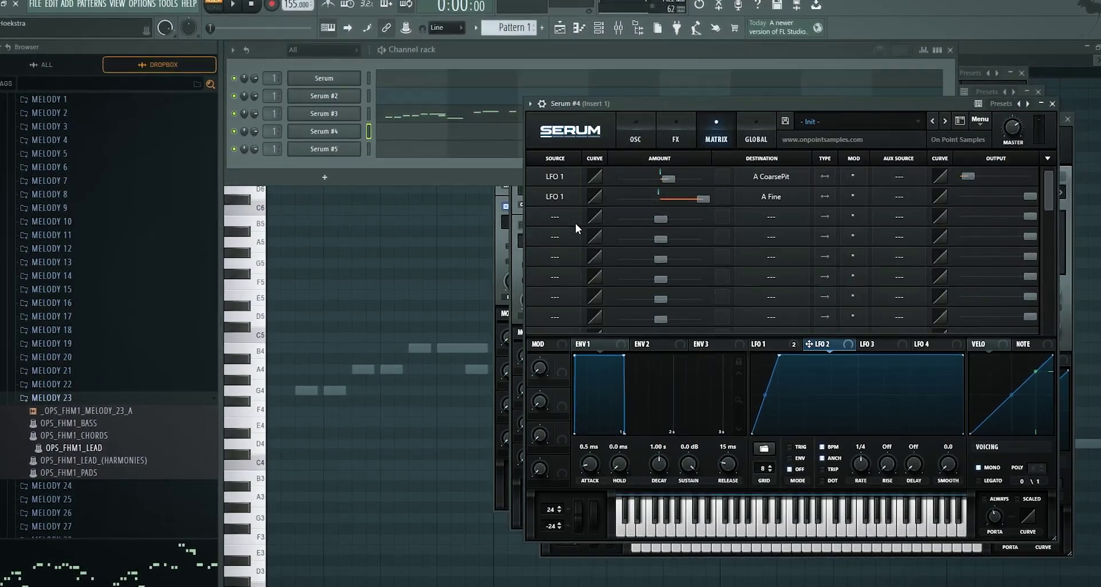
left_click(576, 222)
left_click(570, 268)
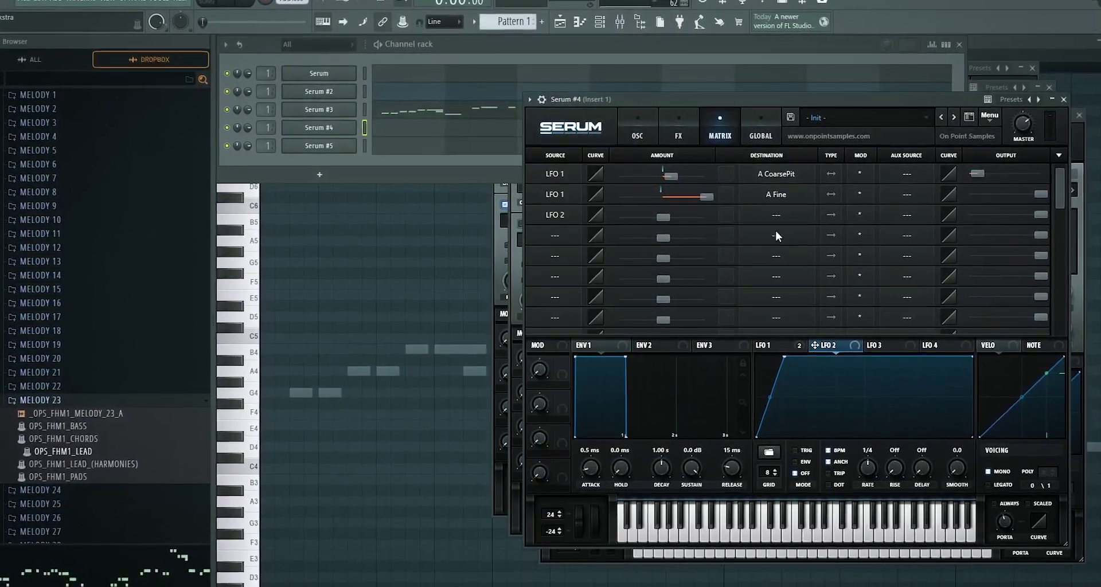
left_click(776, 214)
mouse_move(769, 319)
left_click(861, 321)
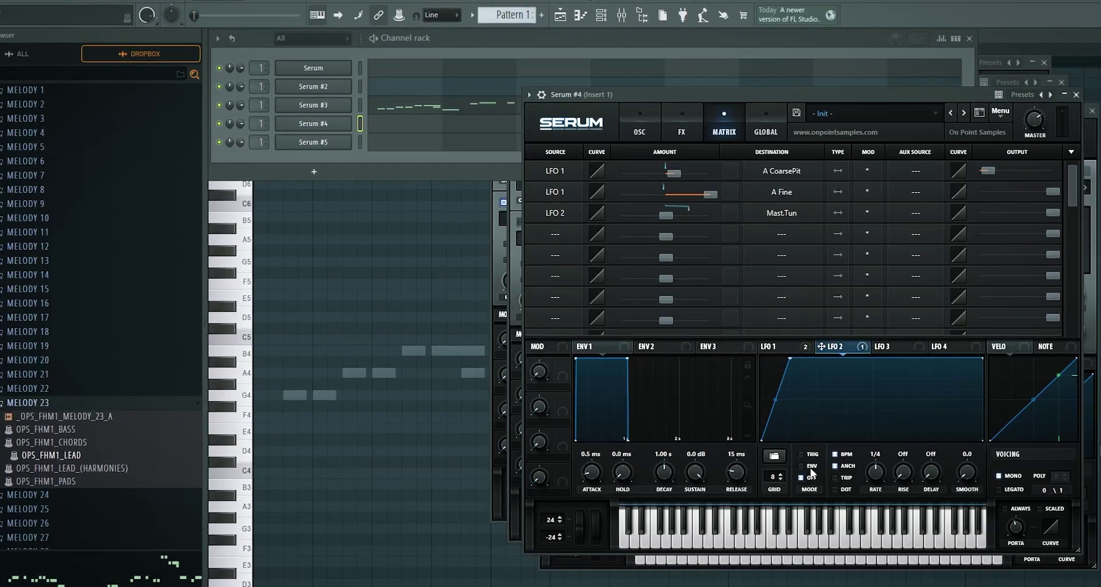
left_click(810, 469)
left_click_drag(663, 215, 678, 213)
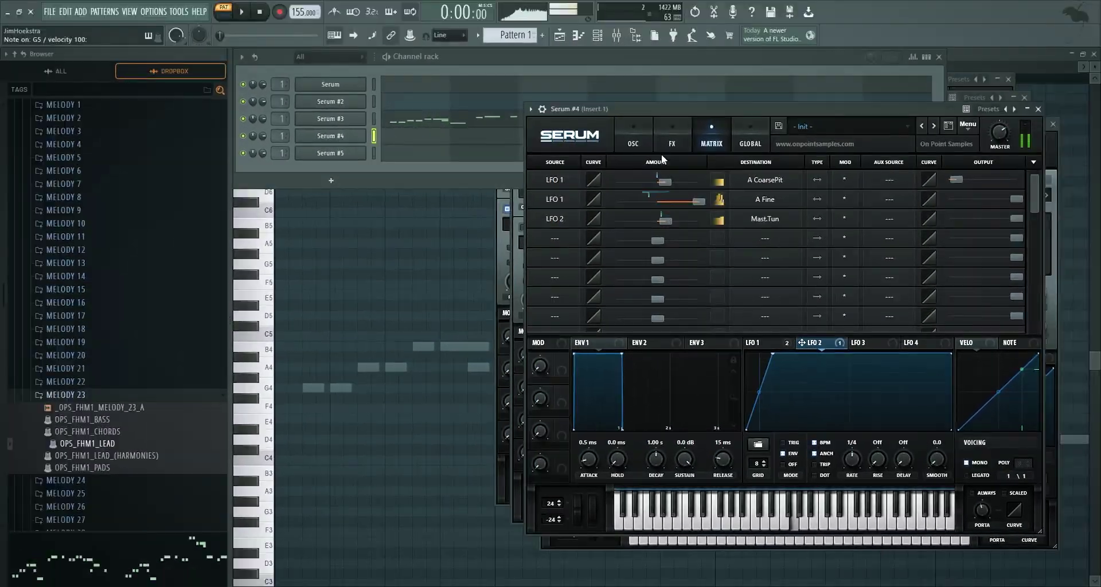
- Enable the filter on oscillator A and set its type to Band 24
left_click(651, 124)
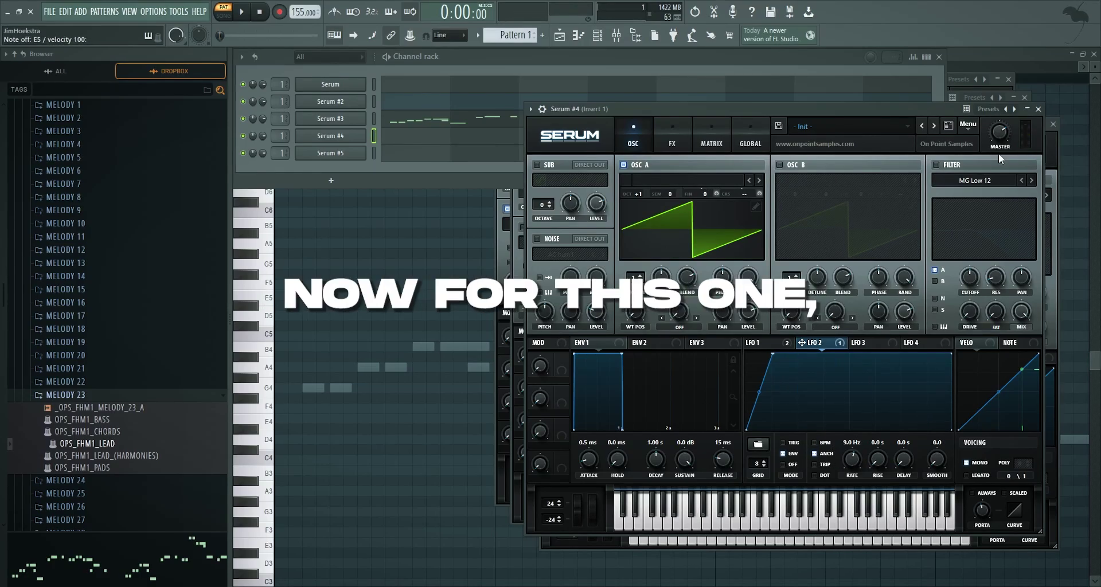
left_click(936, 165)
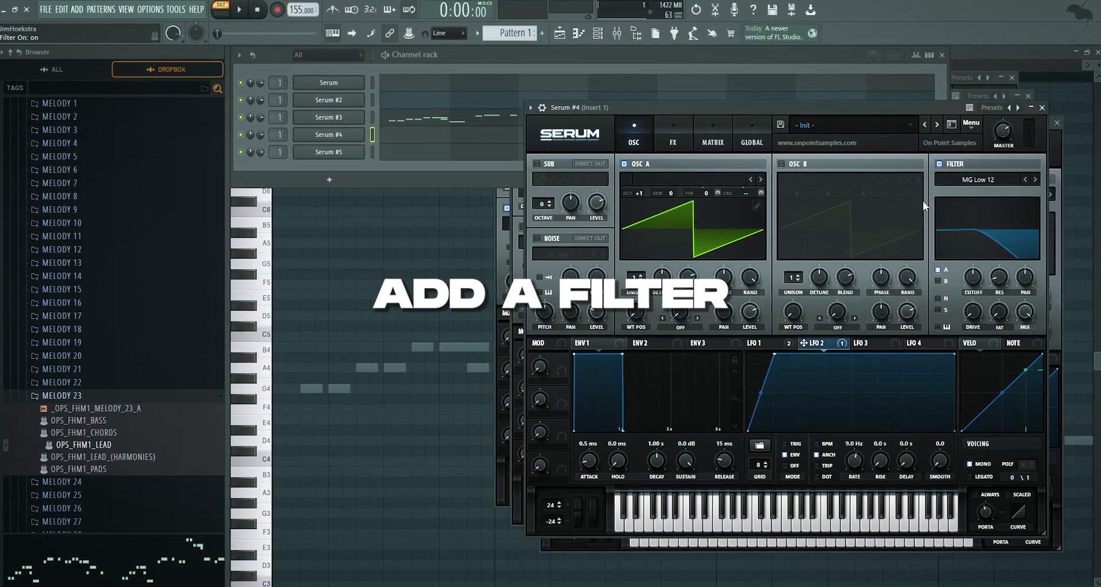
left_click(975, 180)
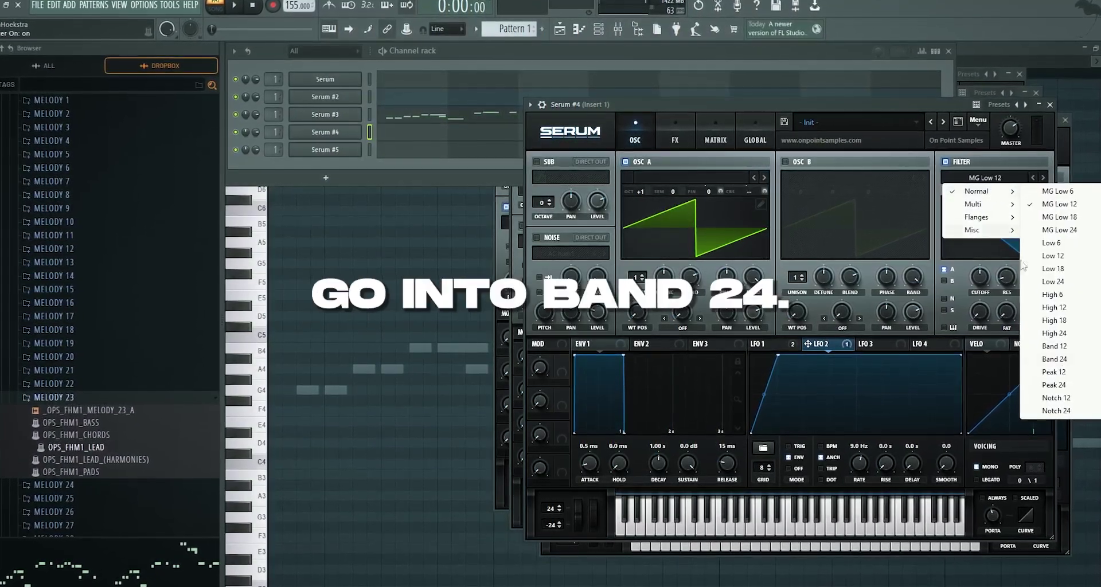
left_click(1032, 447)
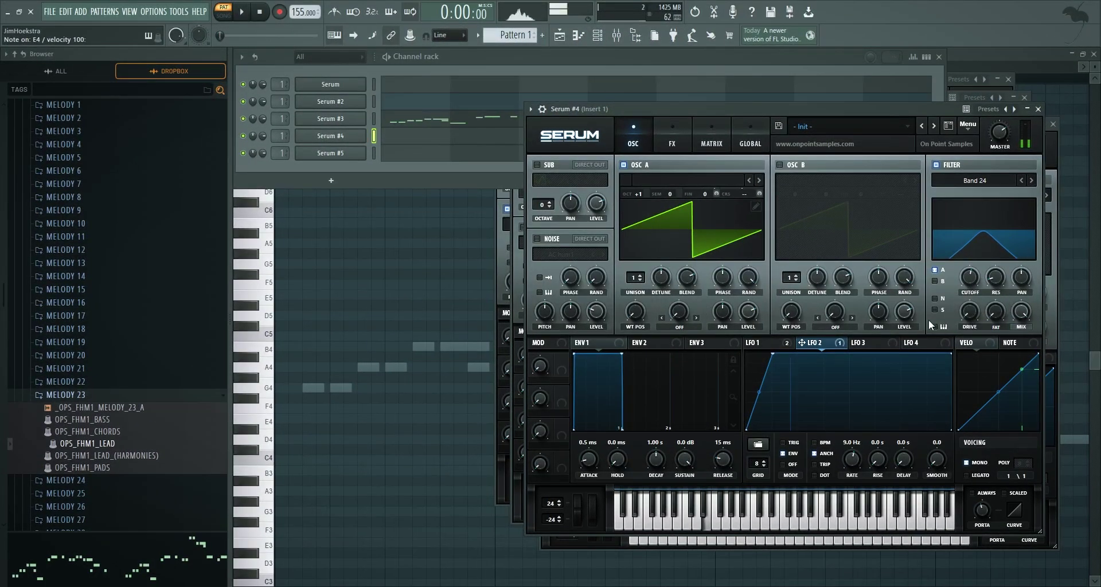
- Add a Zero-Square distortion effect to Serum #4 with the drive at about 84%
left_click(672, 137)
left_click(541, 184)
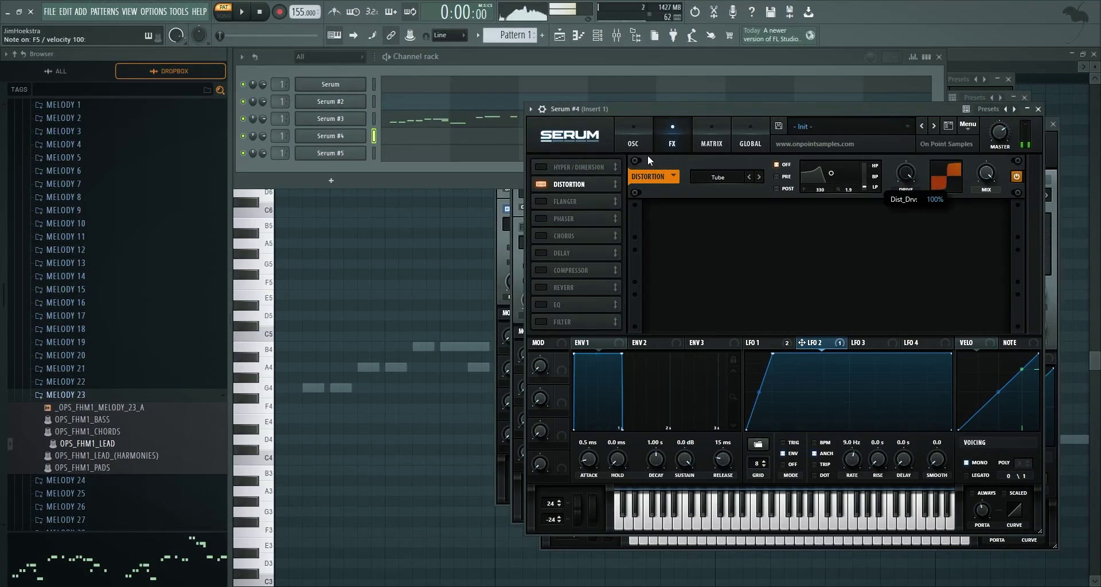
left_click(635, 135)
left_click(661, 135)
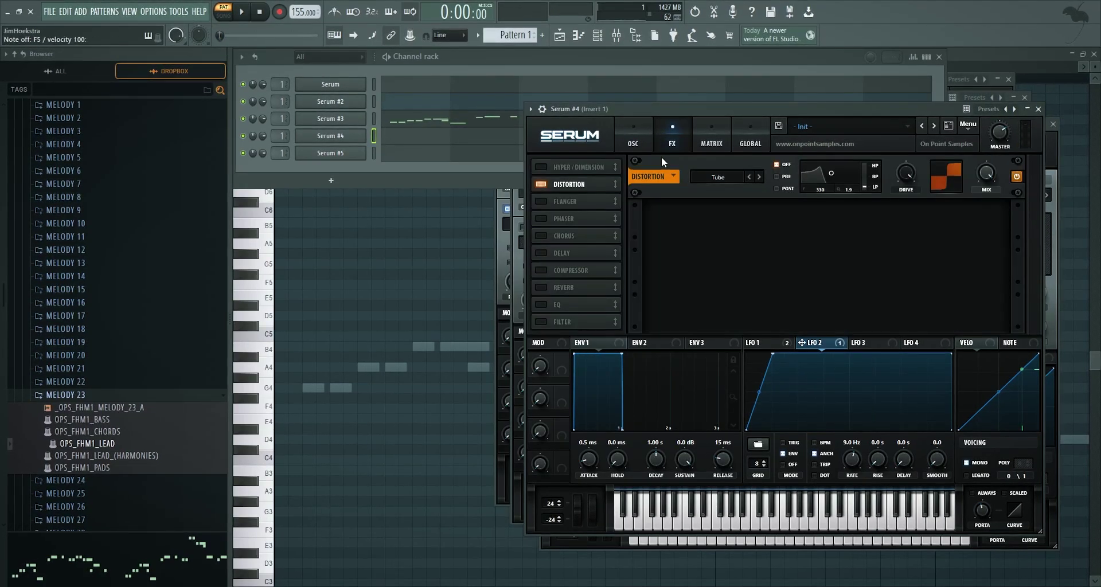
left_click(722, 178)
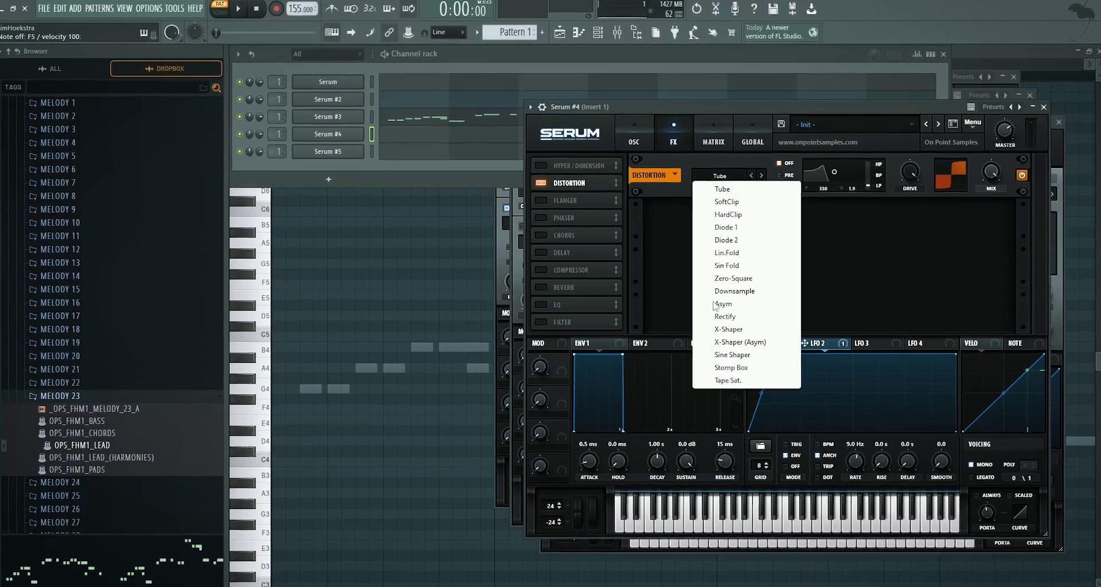
left_click(737, 279)
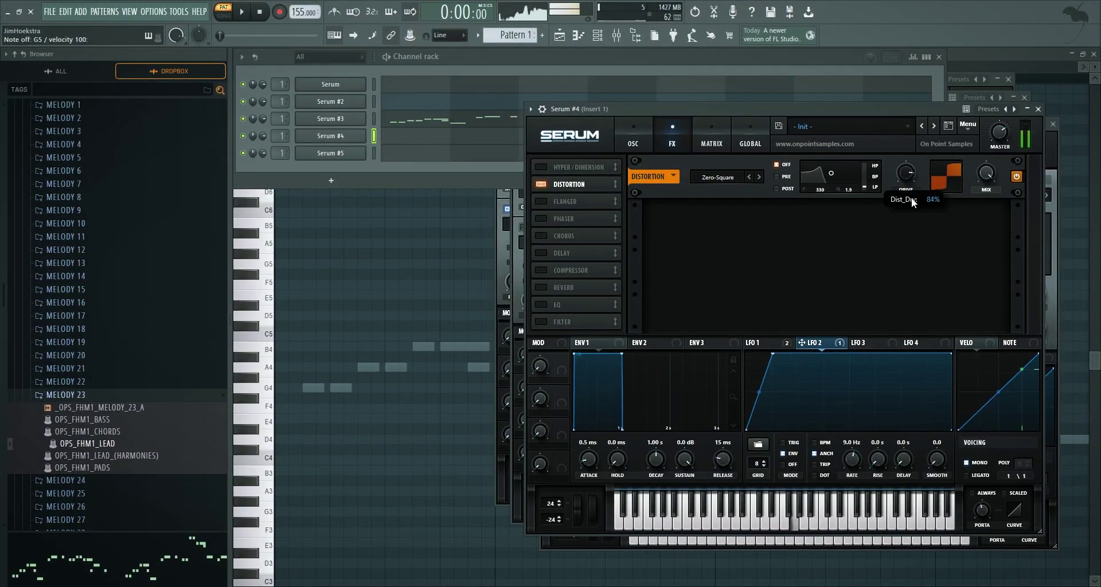
- Modulate the filter cutoff with LFO 3 at an unsynced rate of 1.3 Hz, and fine-tune the cutoff around 345 Hz
left_click(622, 133)
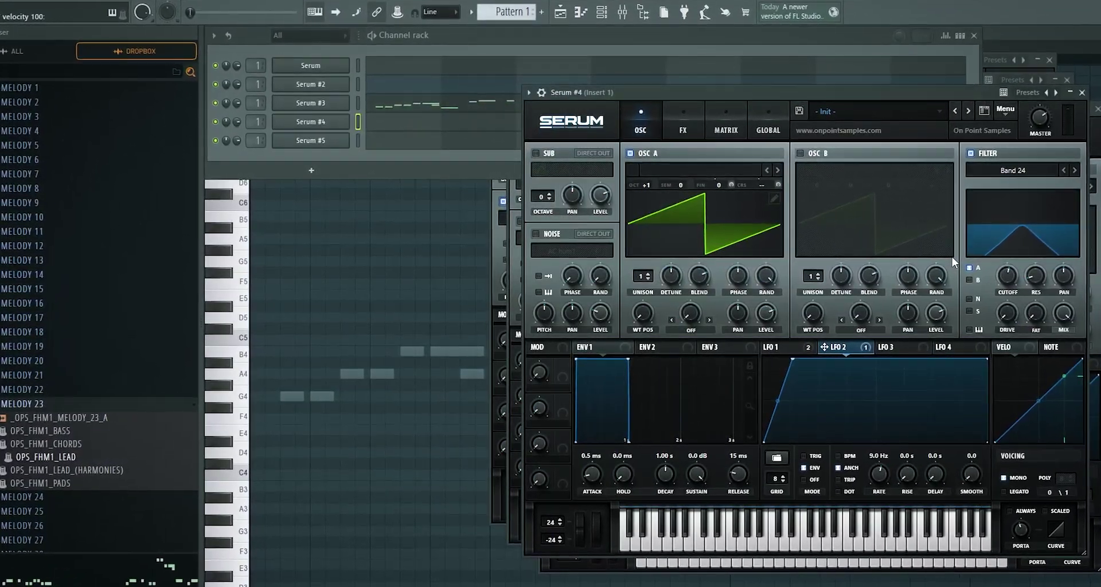
left_click_drag(1011, 280, 1012, 270)
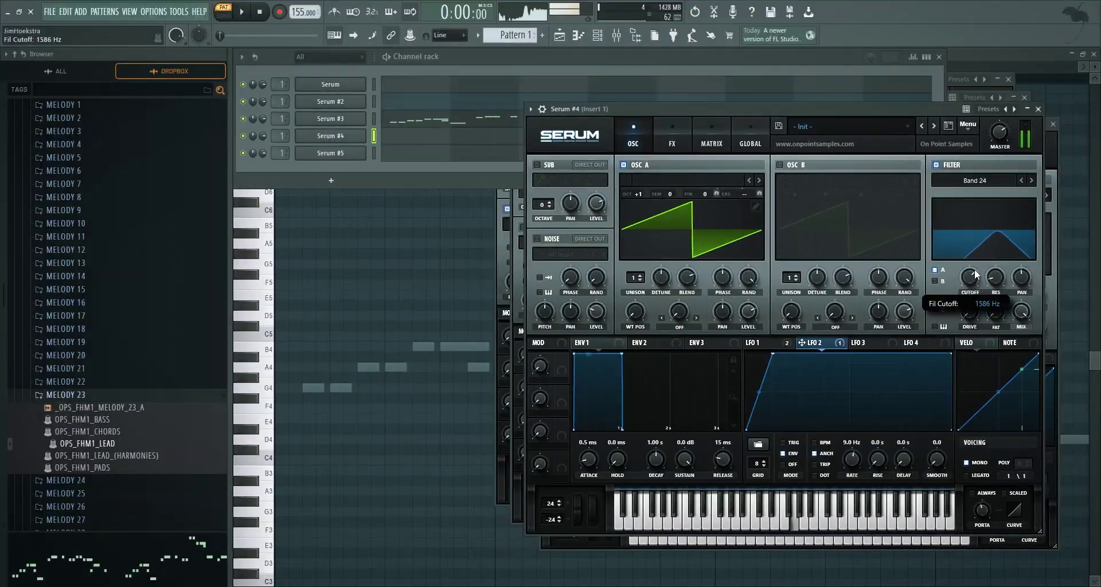
left_click(866, 343)
left_click_drag(861, 343, 967, 293)
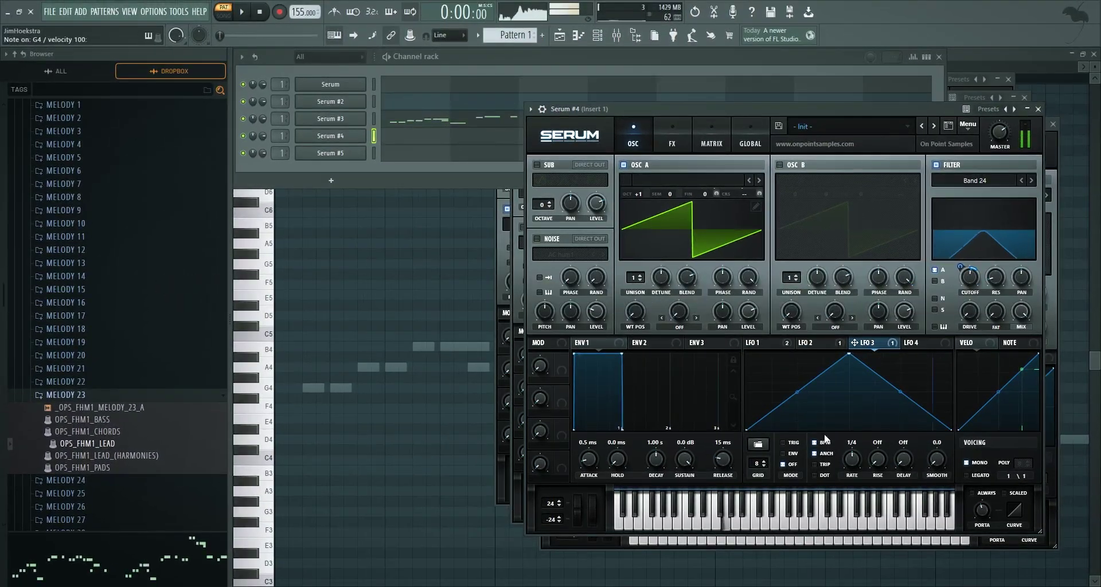
left_click_drag(853, 466, 850, 481)
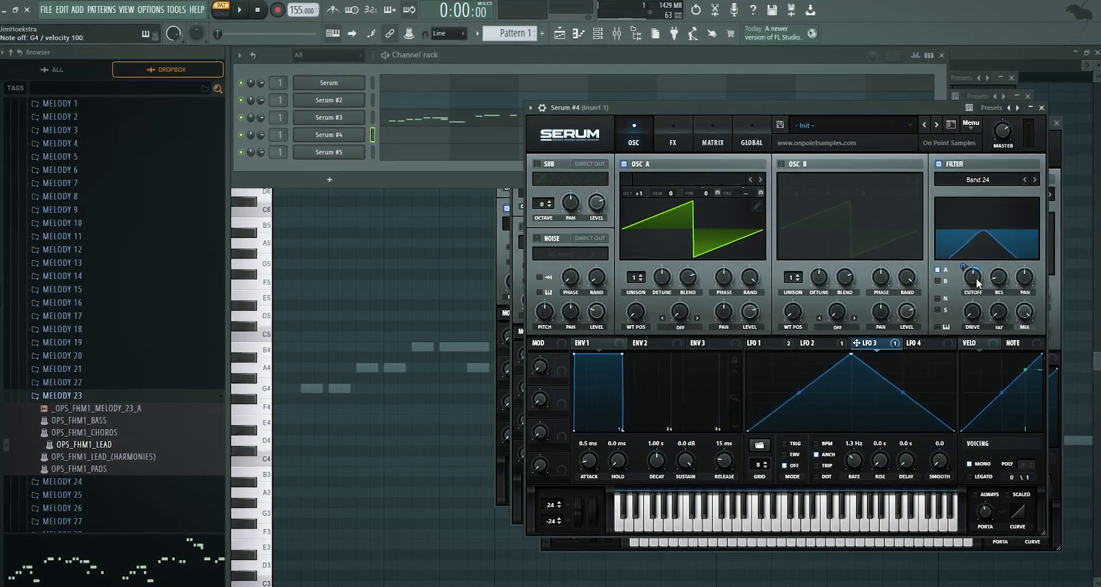
left_click_drag(976, 278, 979, 283)
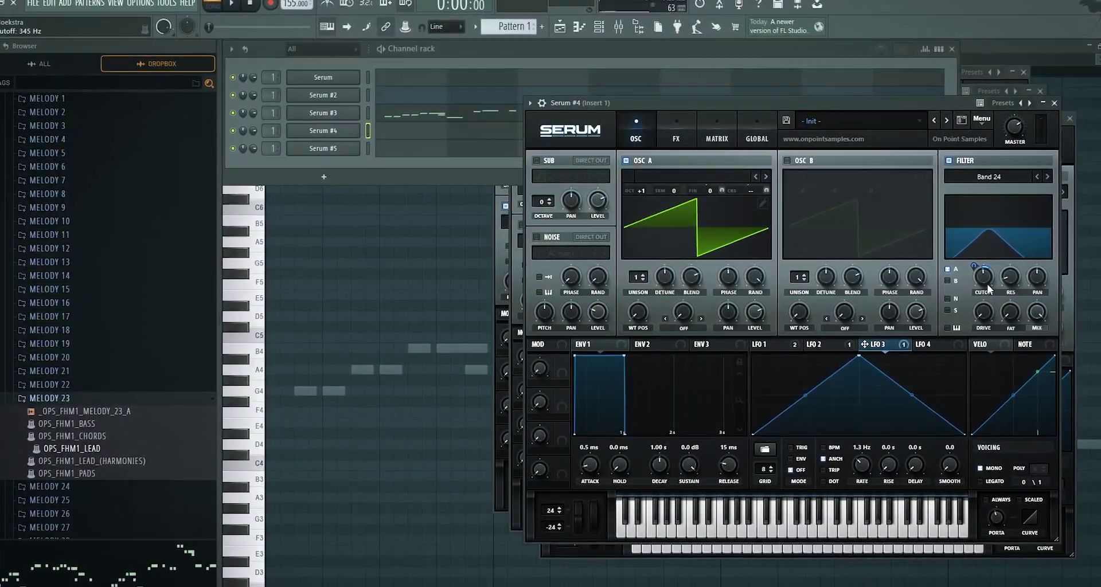
left_click_drag(988, 288, 994, 281)
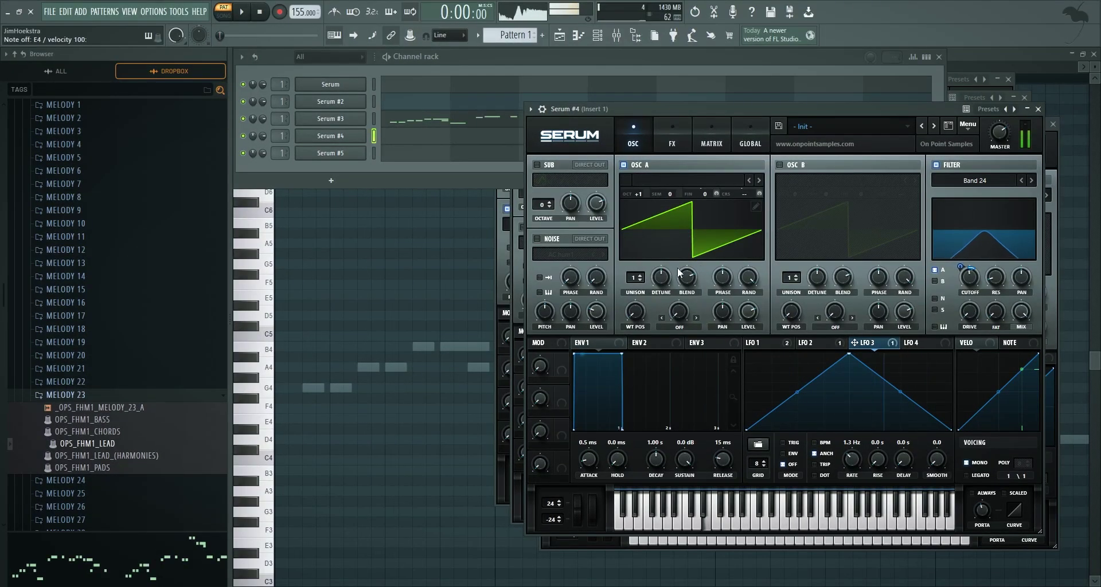
- Enable oscillator B, feed it through the filter and raise it to octave +1
left_click(779, 164)
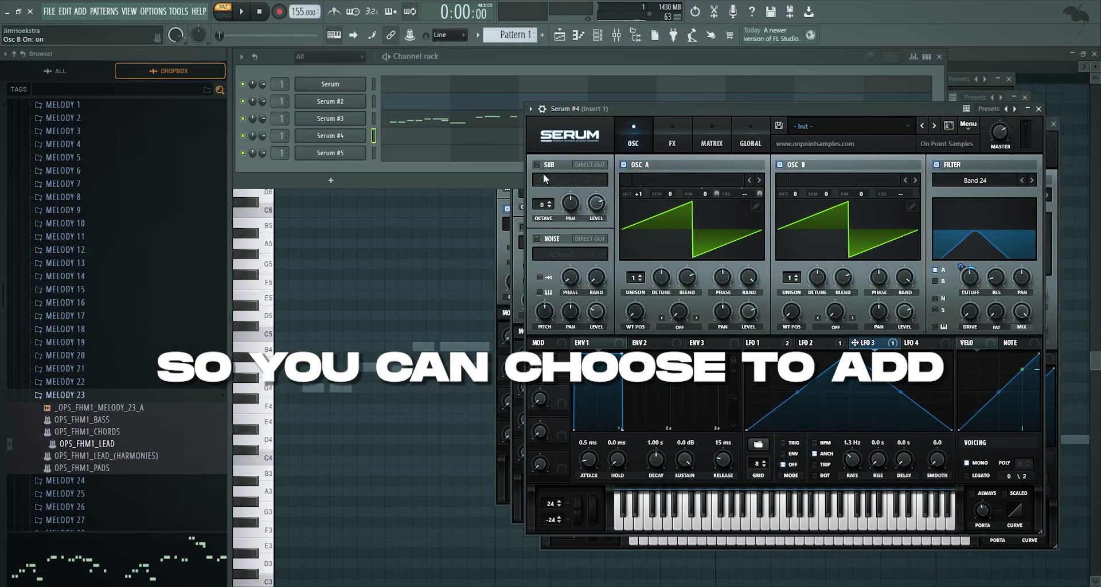
left_click(944, 282)
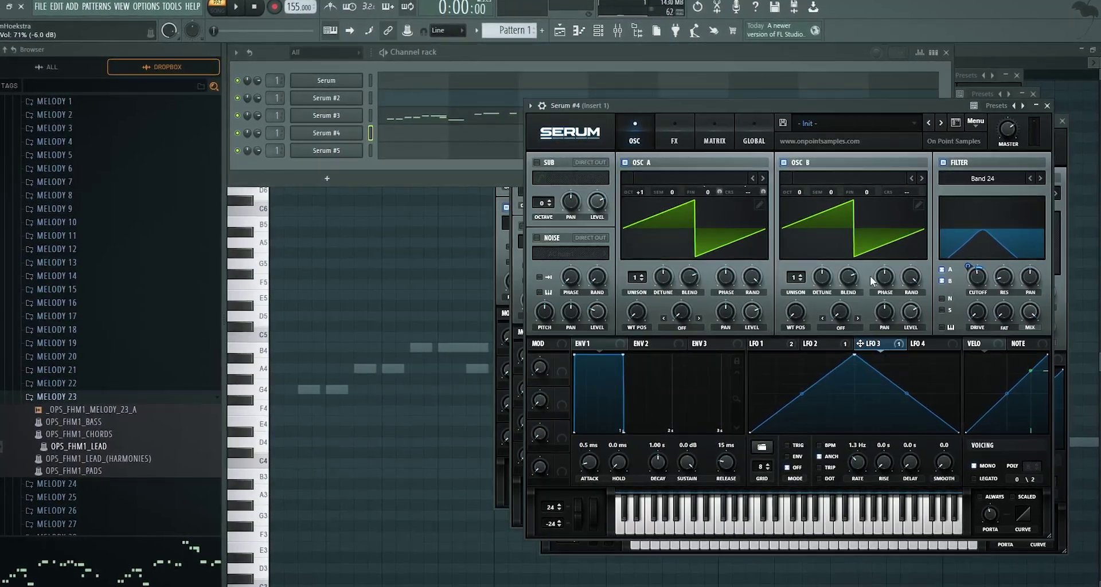
left_click_drag(799, 192, 801, 198)
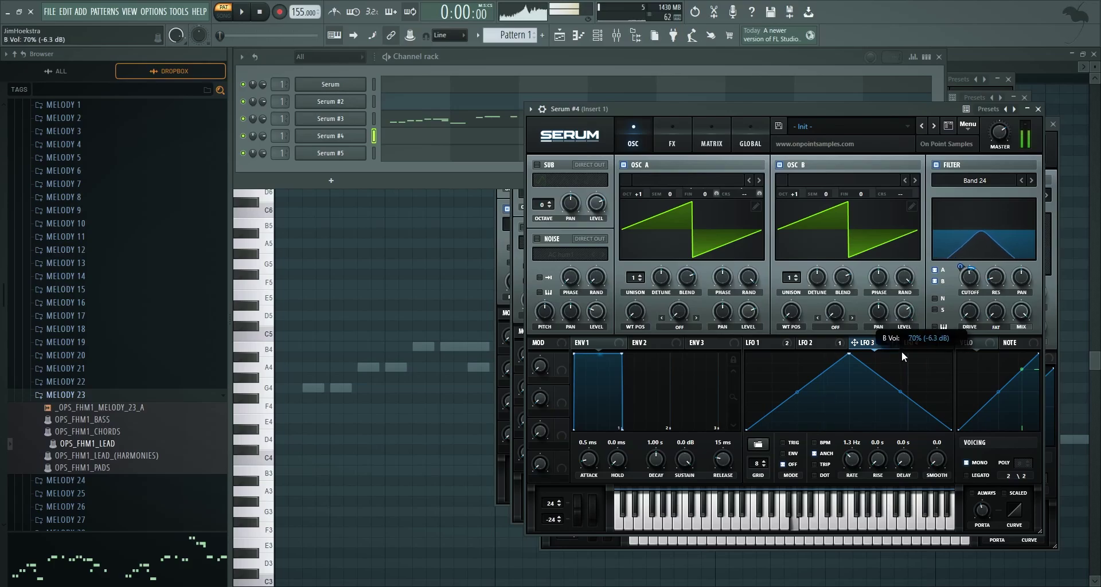
- Give oscillator B 5 unison voices, adjust their detune and blend, and lower the oscillator's level
mouse_move(794, 280)
left_mouse_down()
mouse_move(806, 263)
mouse_move(800, 230)
mouse_move(841, 223)
mouse_move(837, 268)
left_mouse_up()
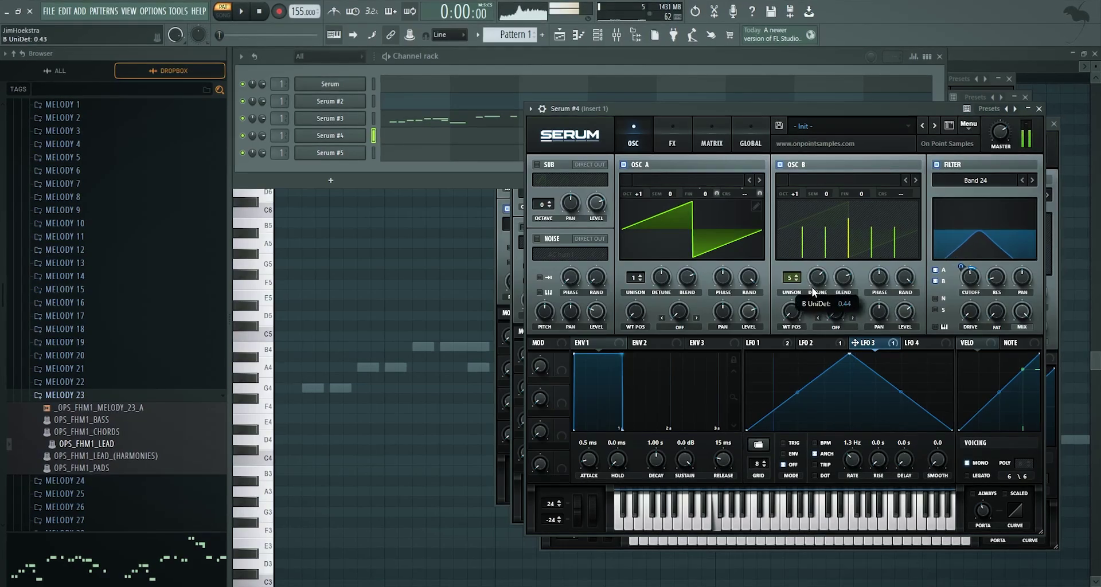
mouse_move(845, 278)
left_mouse_down()
mouse_move(839, 338)
mouse_move(831, 273)
left_mouse_up()
left_click_drag(794, 194, 796, 191)
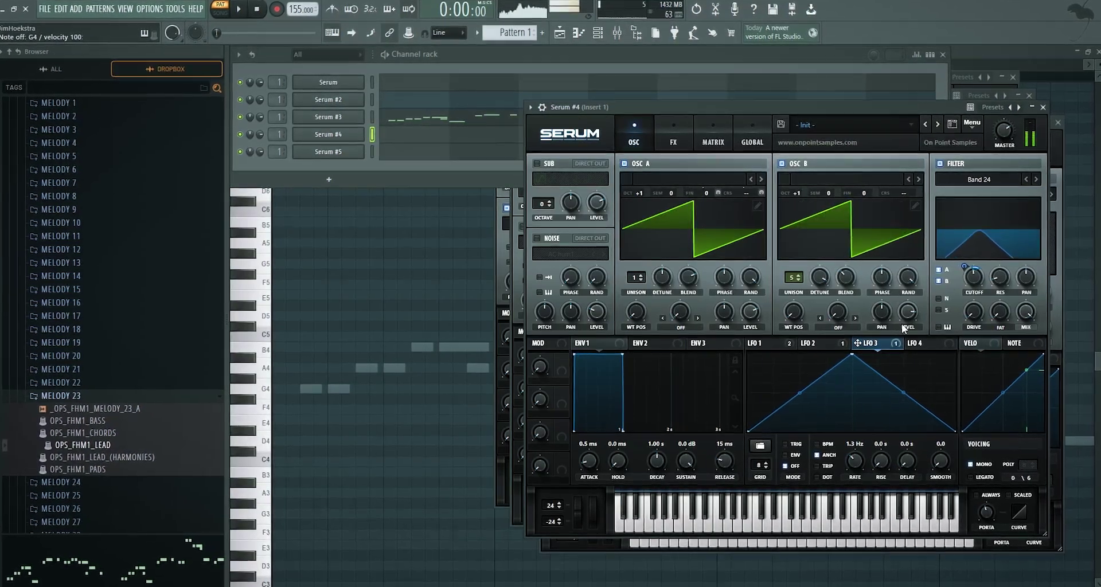
left_click_drag(906, 319, 910, 343)
- Switch off the main oscillator filter and set the distortion's built-in filter to Pre mode
mouse_move(999, 277)
left_mouse_down()
mouse_move(1003, 255)
mouse_move(1007, 274)
left_mouse_up()
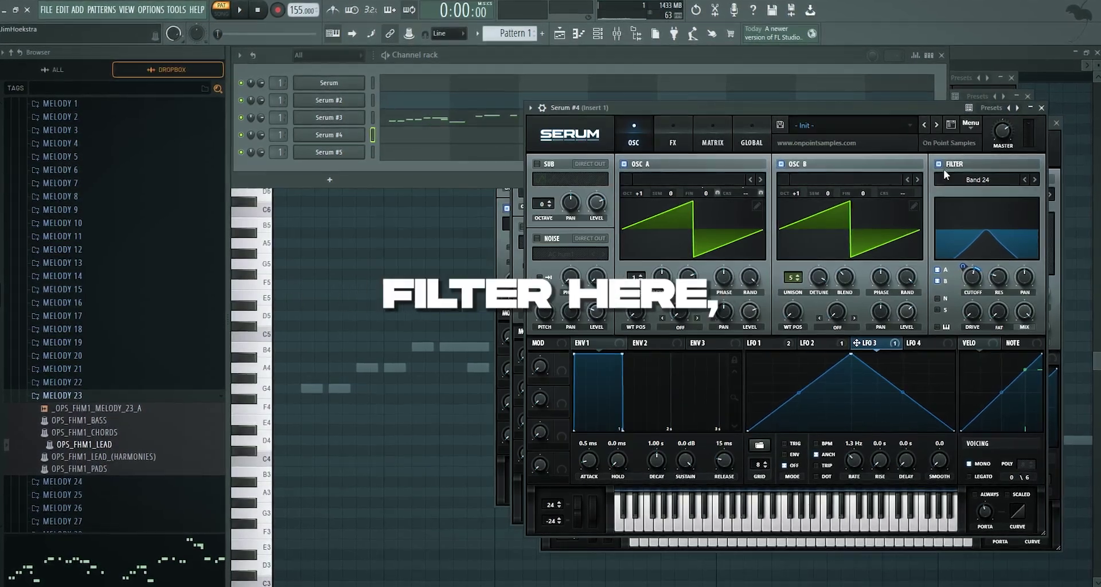
left_click(672, 137)
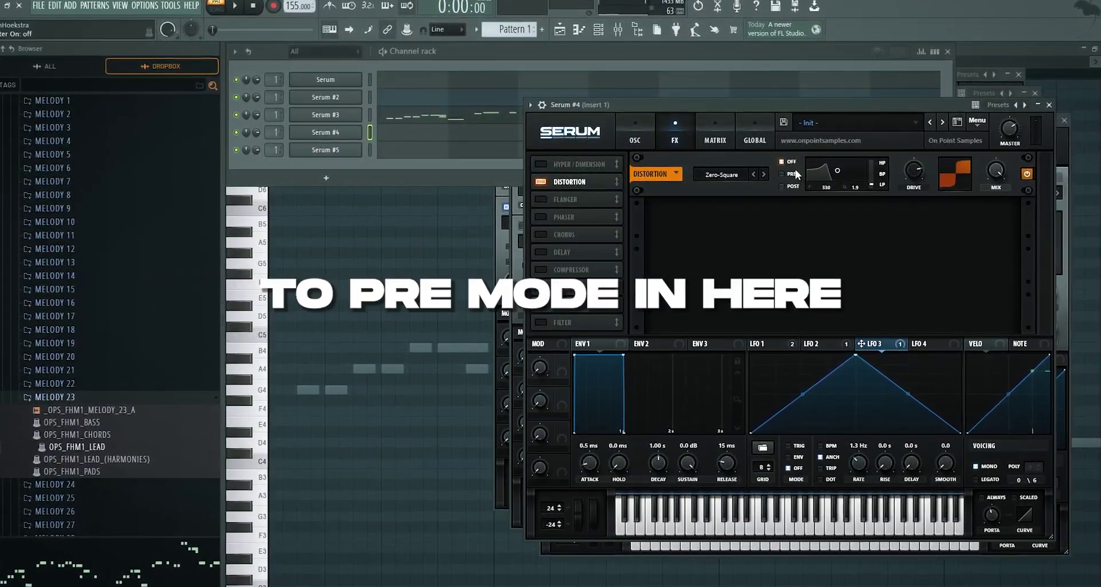
left_click(780, 174)
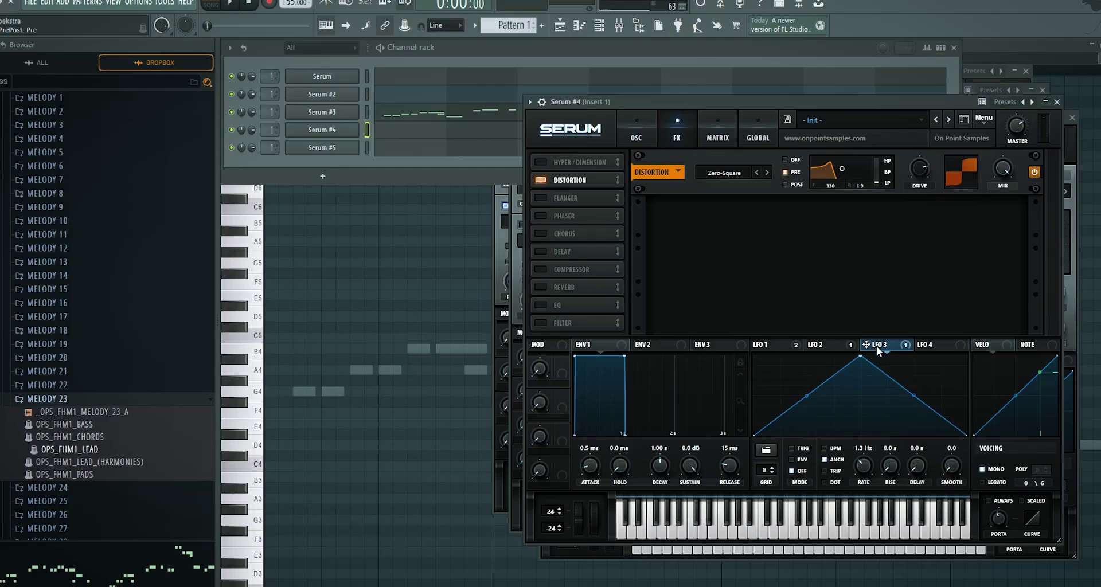
- Modulate the distortion filter's frequency with LFO 3, shift its filter type to about 46%, and switch the main oscillator filter back on
left_click_drag(876, 346, 840, 238)
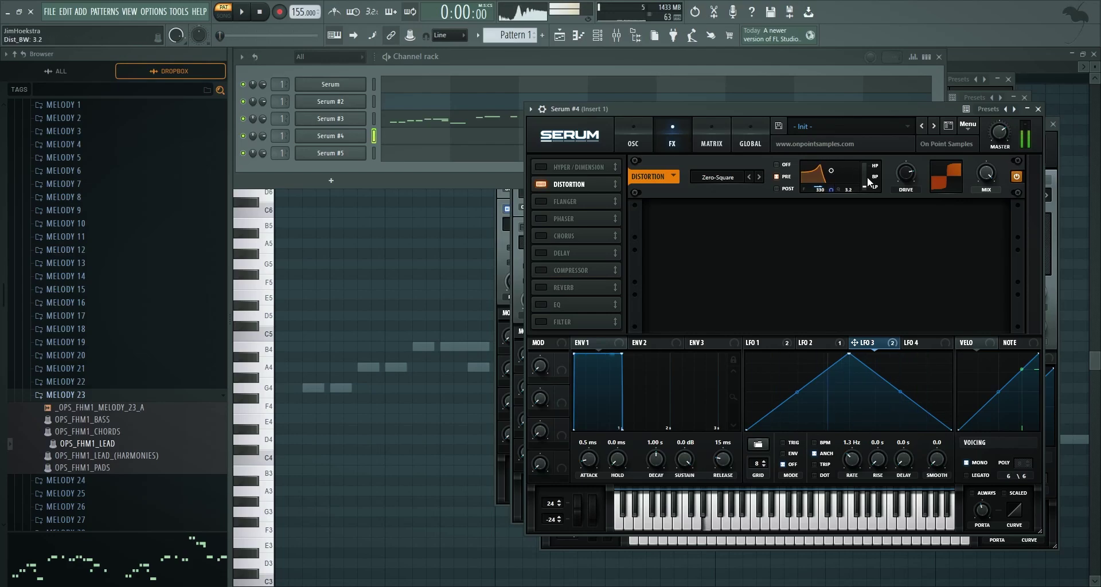
left_click_drag(864, 186, 875, 158)
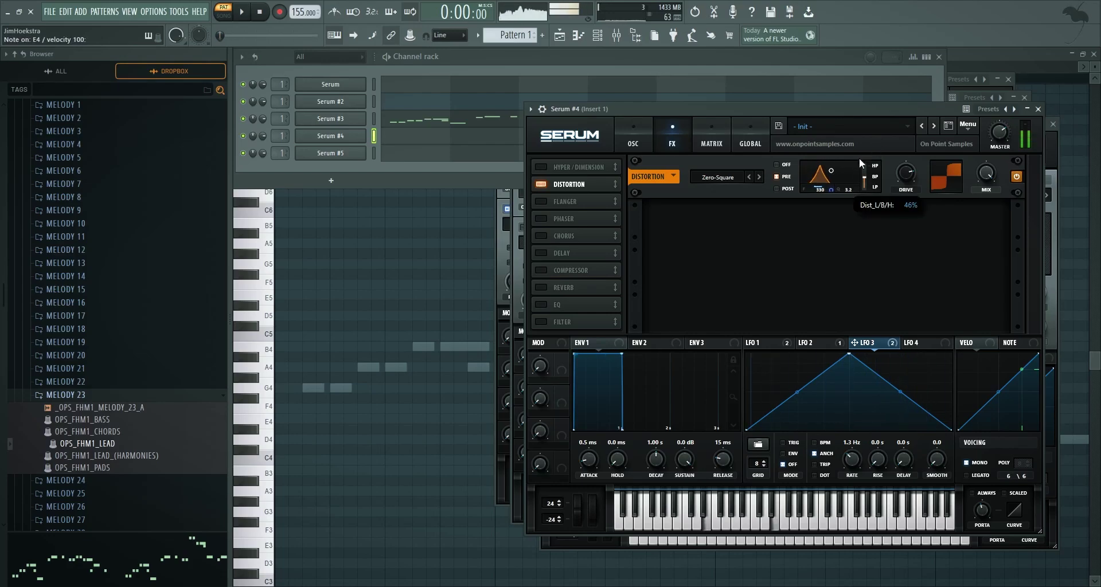
left_click(628, 137)
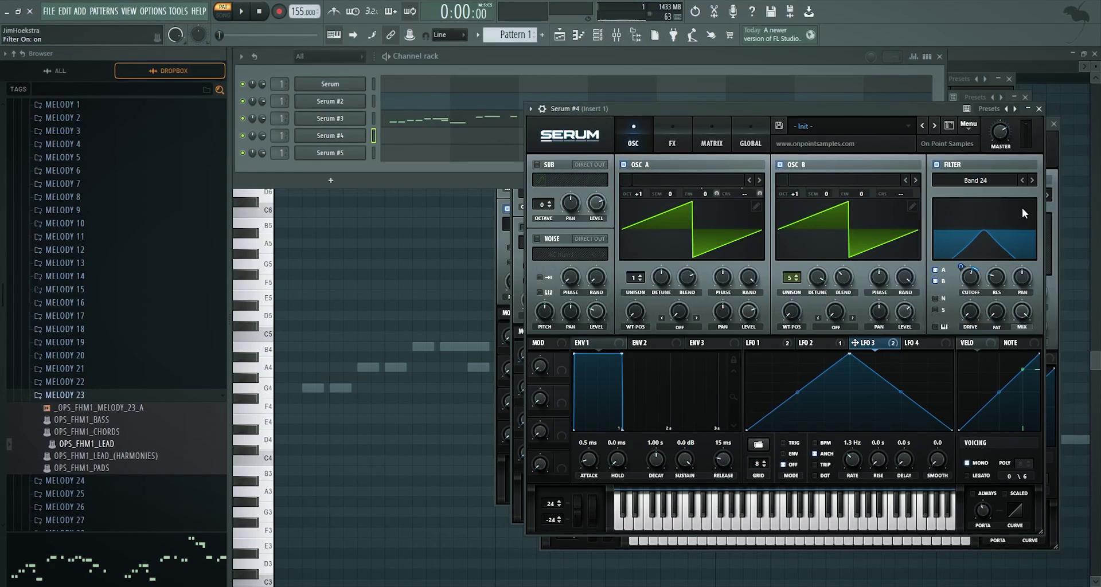
left_click(672, 136)
- Add a compressor after the distortion, try its multiband mode with a lowered threshold, and return it to single-band operation
left_click(540, 166)
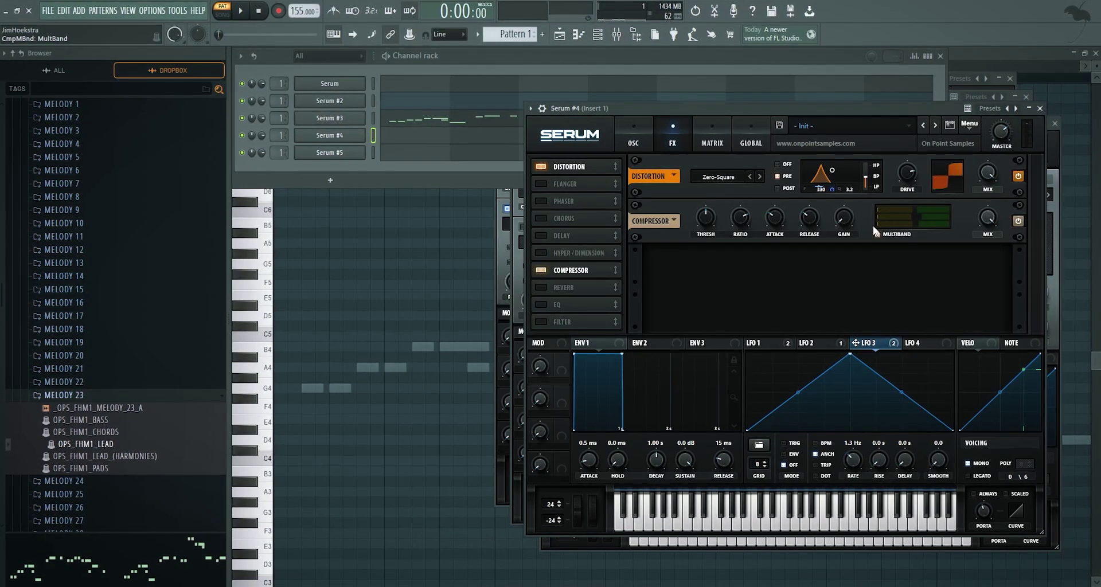
left_click(877, 233)
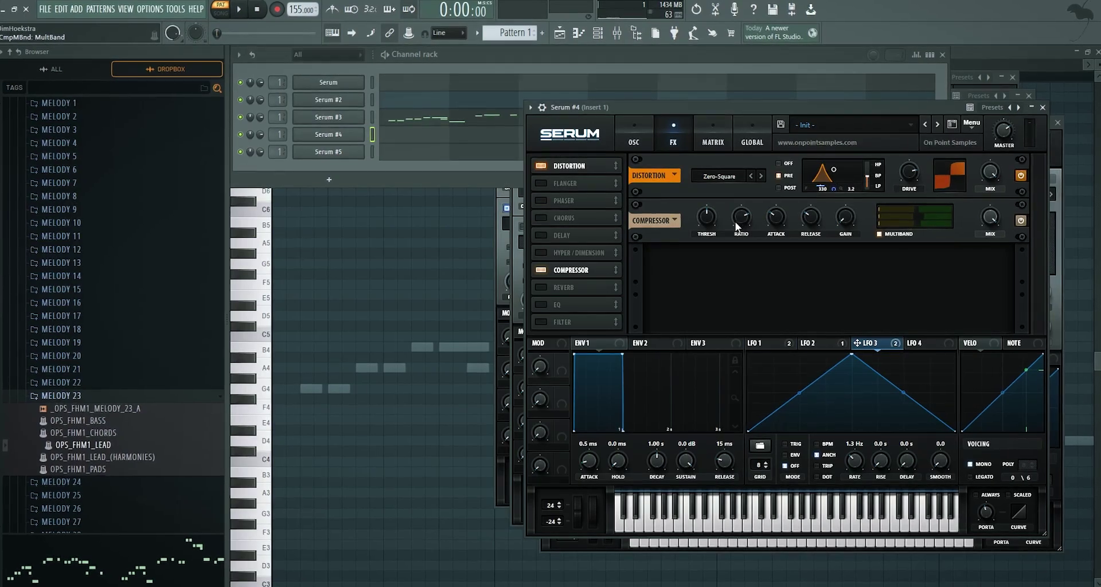
left_click_drag(705, 216, 704, 224)
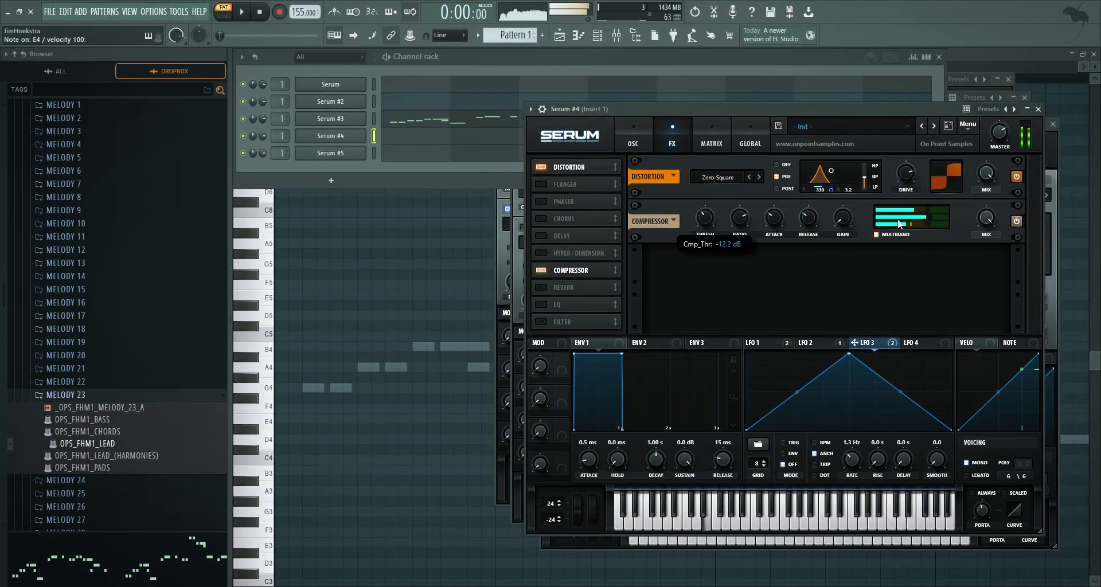
left_click_drag(886, 211, 883, 216)
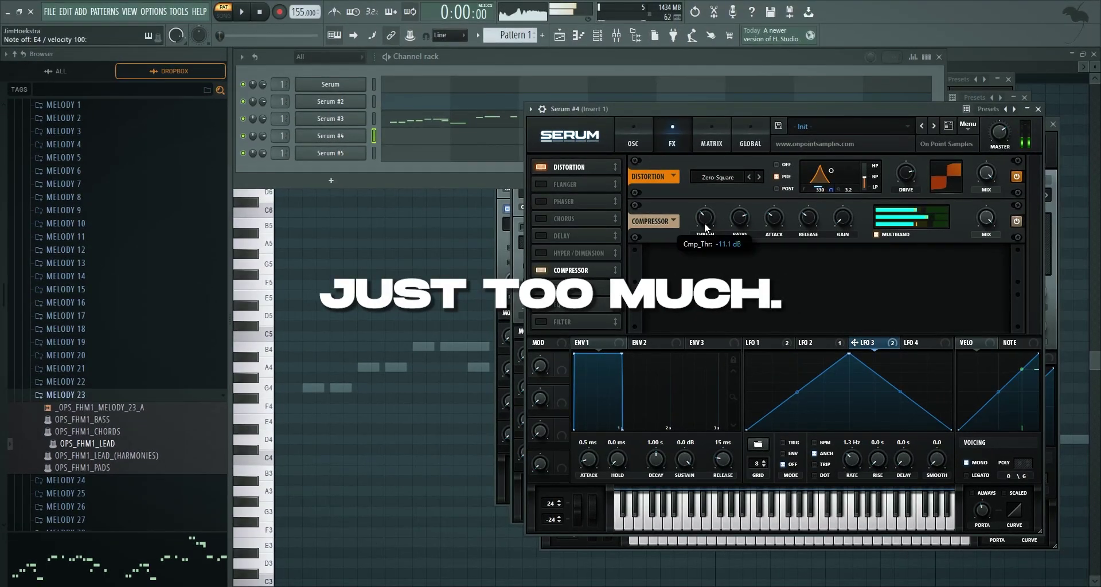
left_click_drag(704, 221, 715, 220)
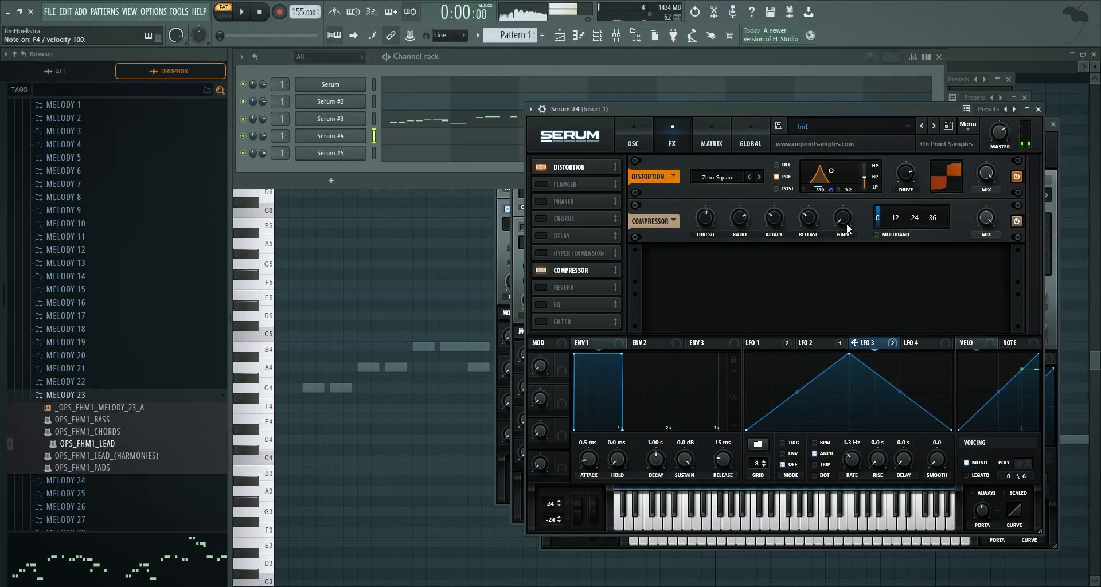
mouse_move(845, 217)
- Warp oscillator A with FM (From B) at about 53%, and warp oscillator B with FM (From A) at about 57%
left_click(624, 137)
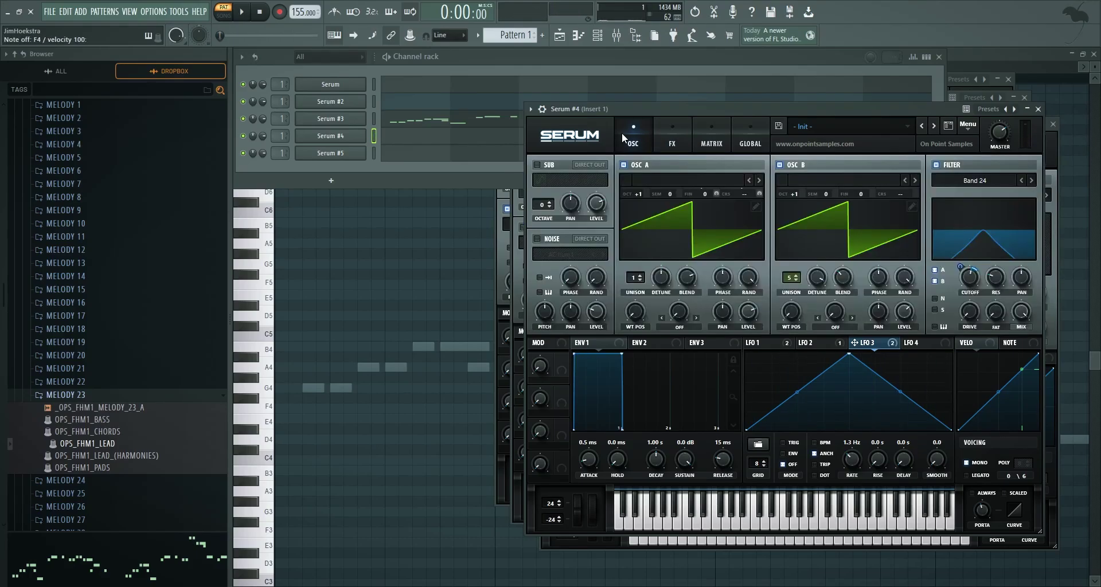
left_click(679, 328)
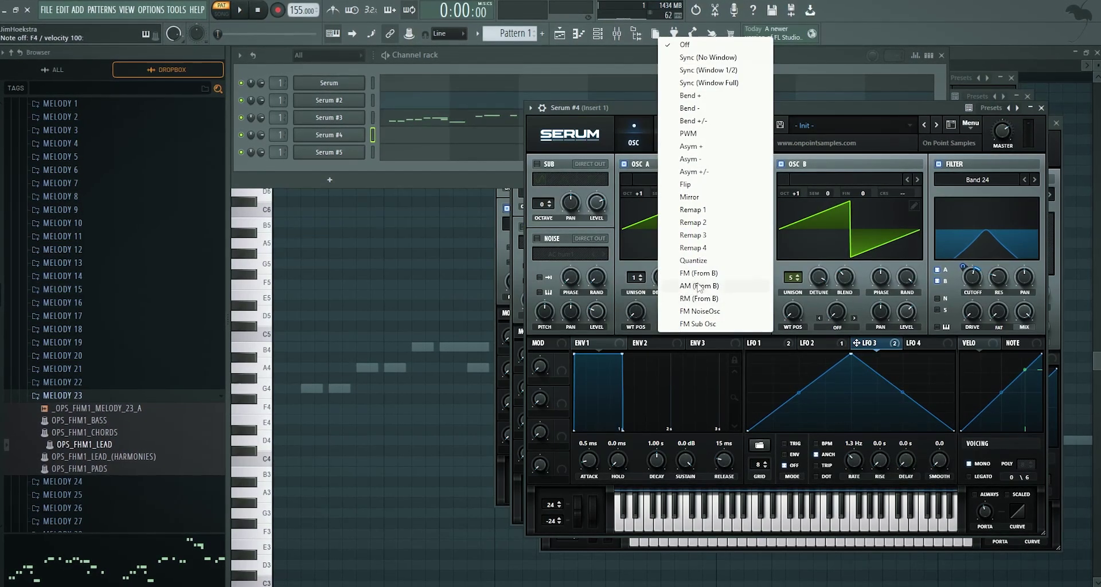
left_click(688, 289)
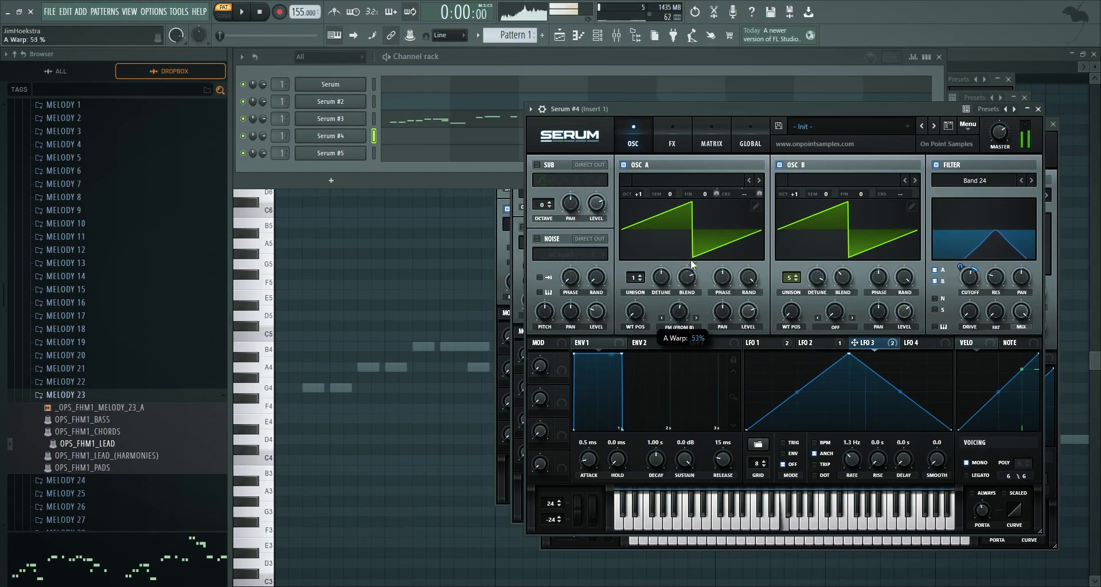
left_click(835, 325)
left_click(851, 274)
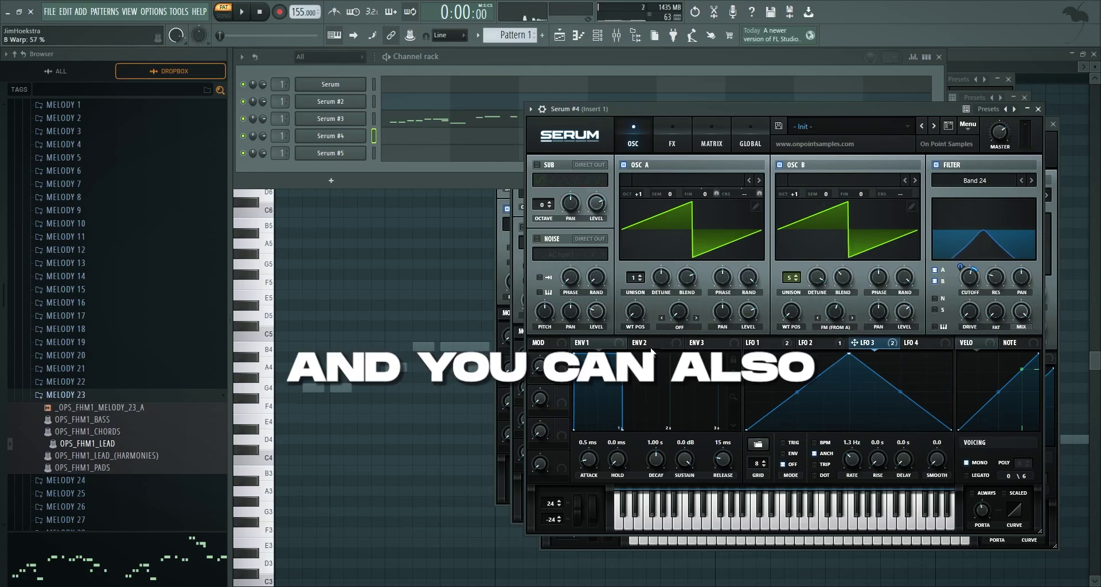
- Change oscillator A's warp to FM (Noise) at about 58%, using the AC hum1 noise oscillator with its level at 0%
left_click(673, 327)
left_click(694, 311)
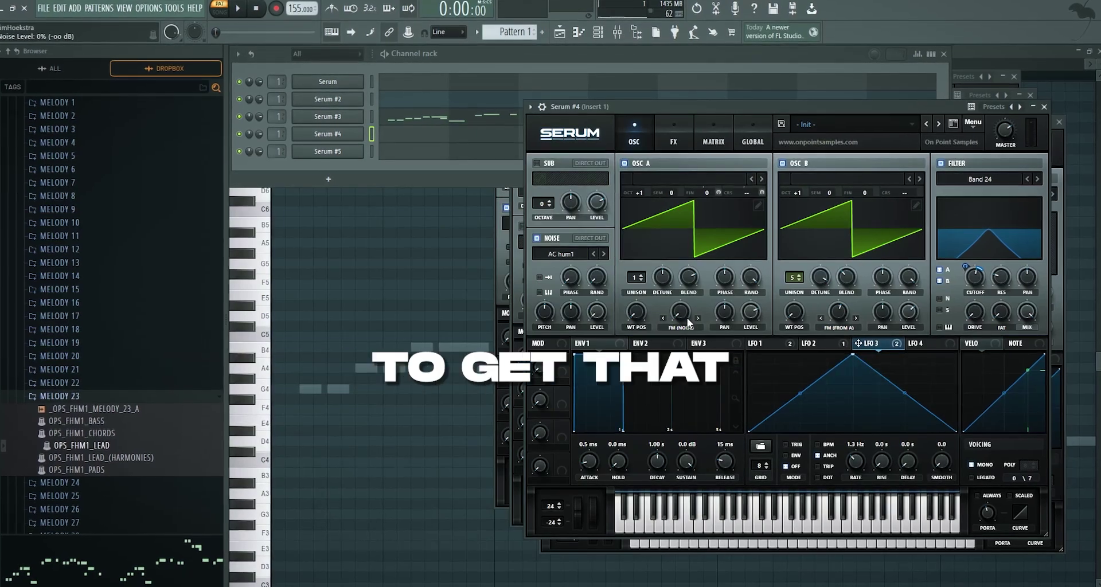
left_click_drag(687, 318, 704, 256)
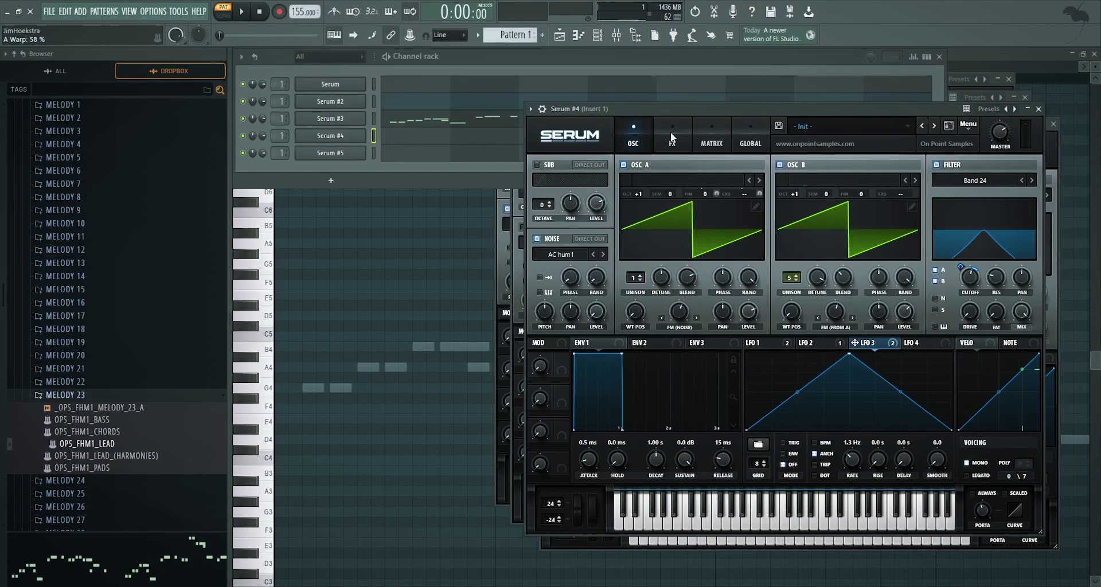
- Audition the lead with the distortion's built-in filter and the main filter switched off, and re-enable the main filter
left_click(672, 138)
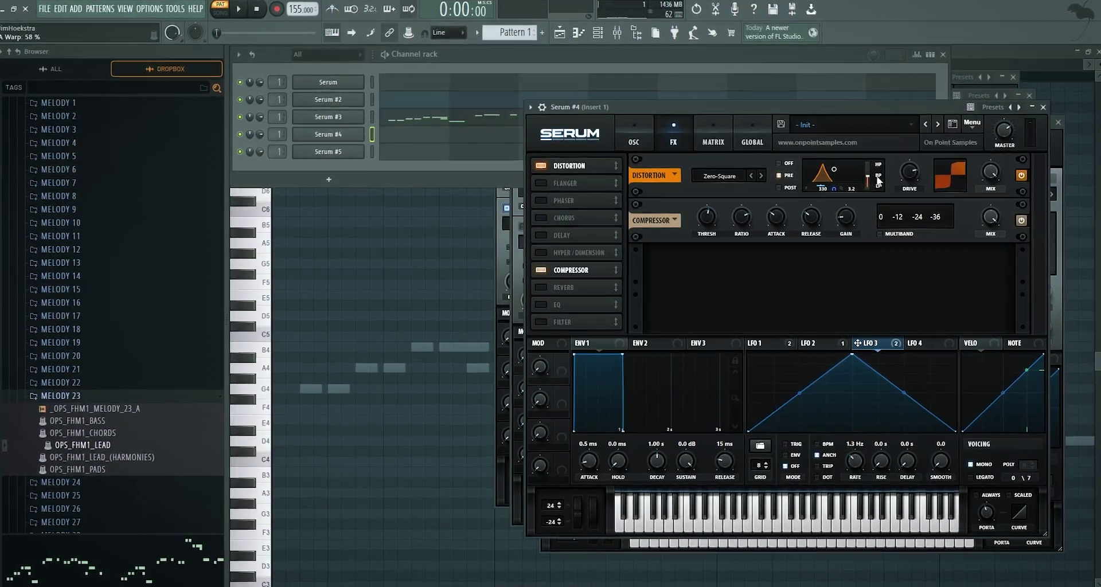
left_click(779, 164)
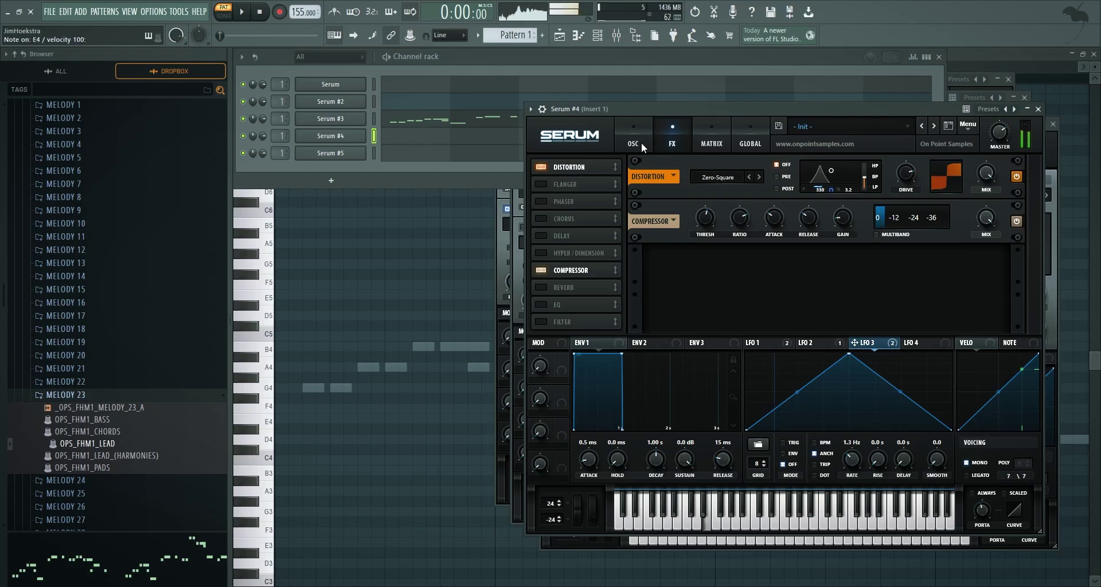
left_click(636, 139)
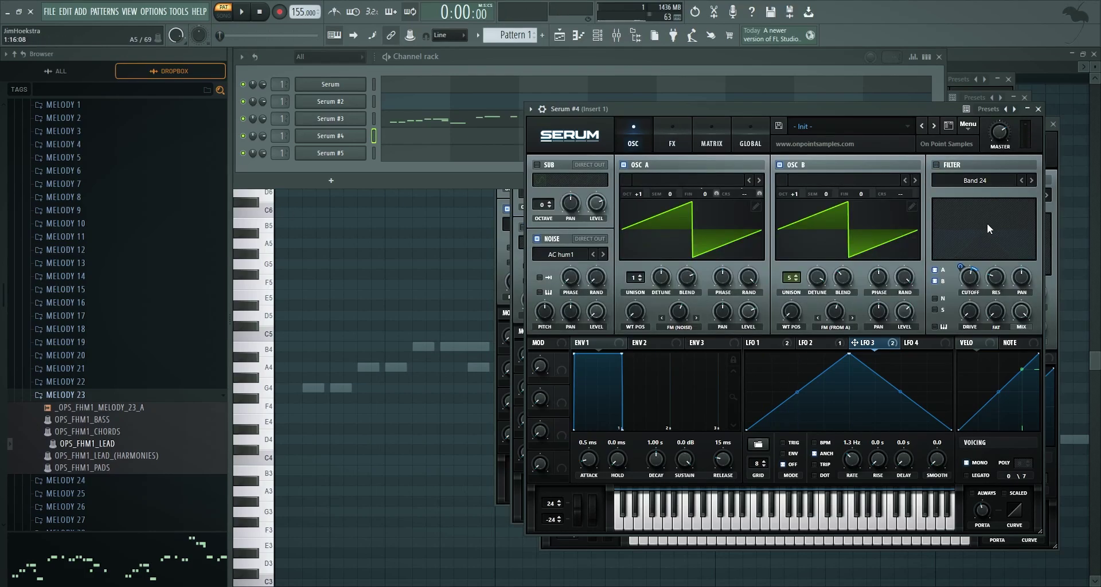
key("c")
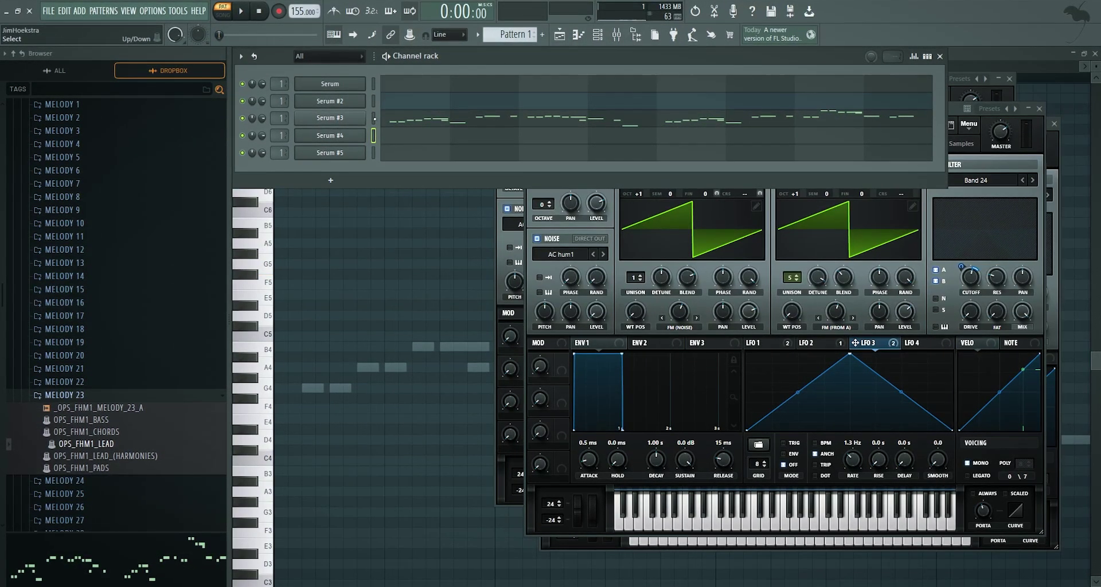
key("b")
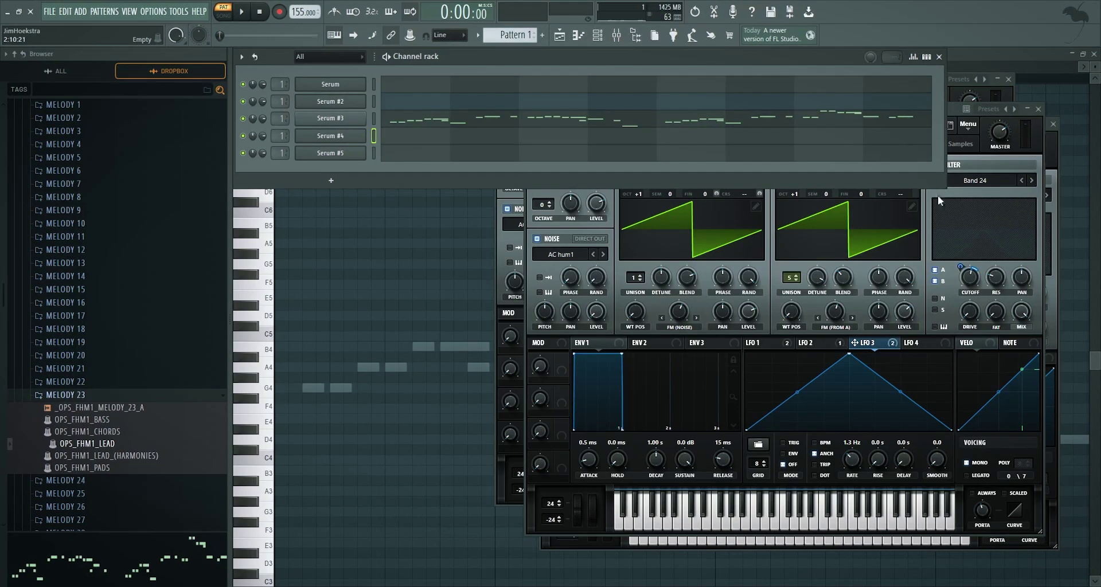
left_click(975, 175)
left_click(672, 138)
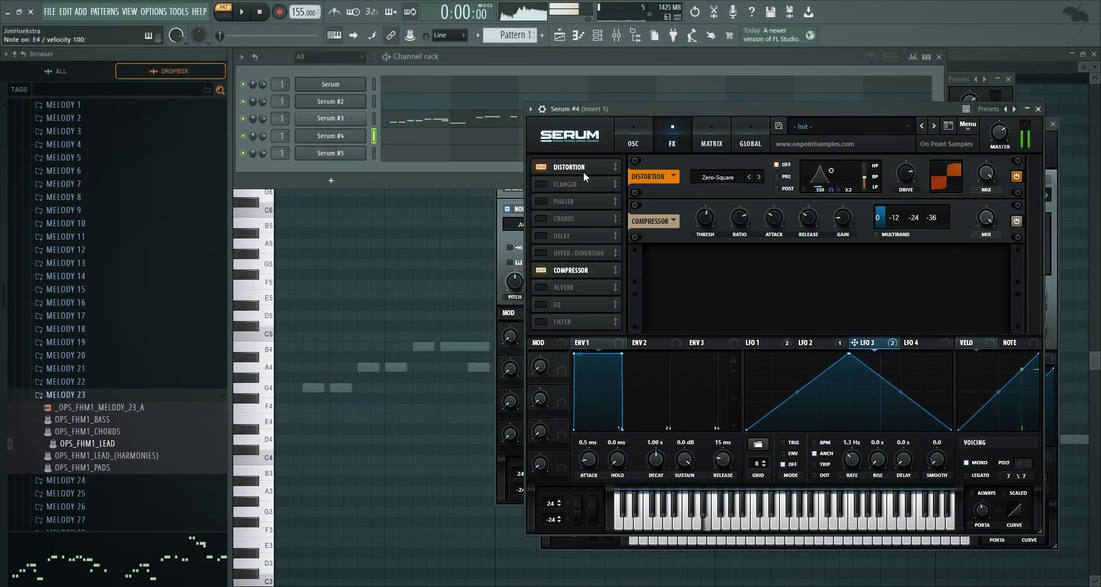
left_click(644, 132)
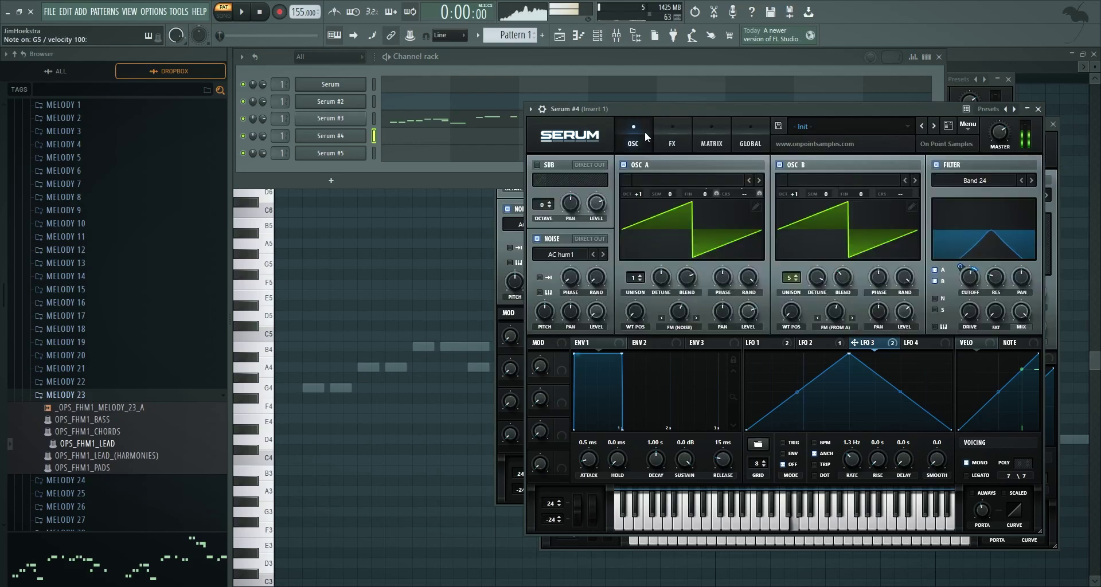
- Return the distortion filter to Pre mode and add an EQ with a low cut at about 236 Hz
left_click(672, 137)
left_click(545, 305)
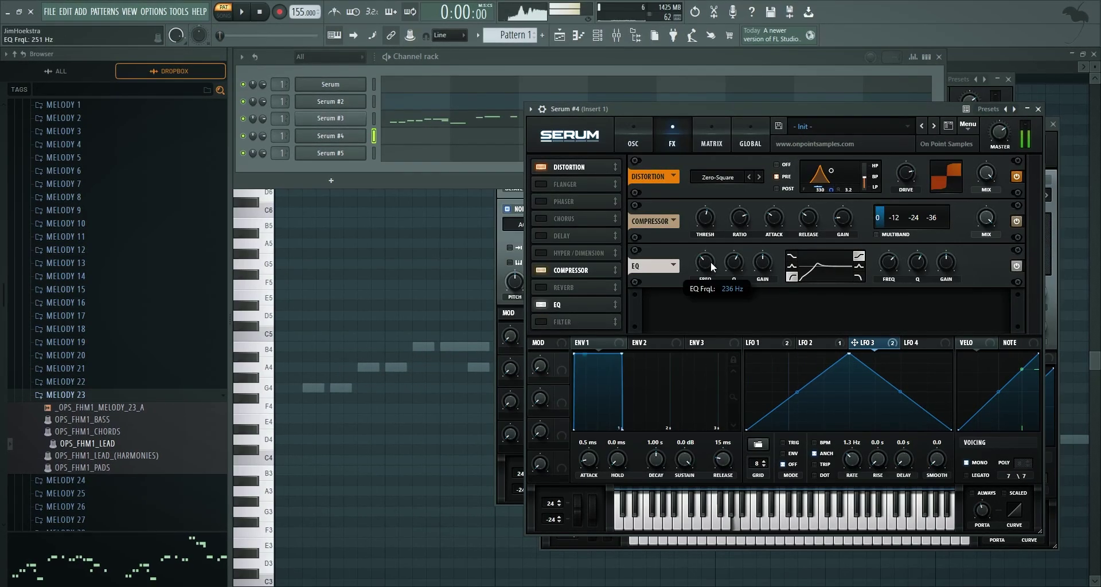
- Clone the Serum #5 channel, and give Serum #5's oscillator A 16 unison voices with a detune of about 0.41
right_click(332, 152)
left_click(387, 263)
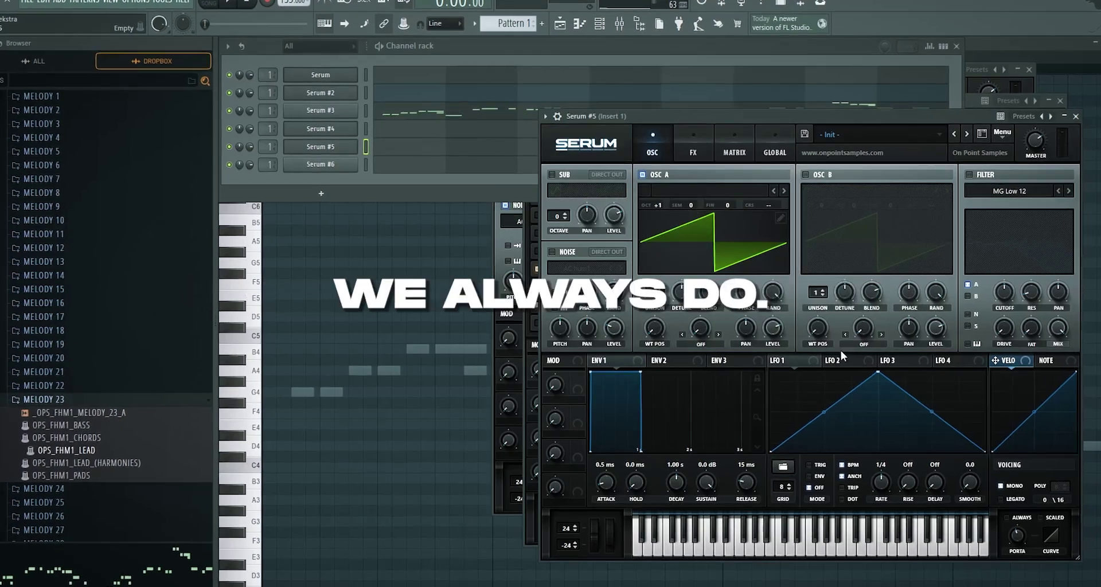
left_click_drag(651, 291, 721, 123)
left_click_drag(677, 291, 679, 286)
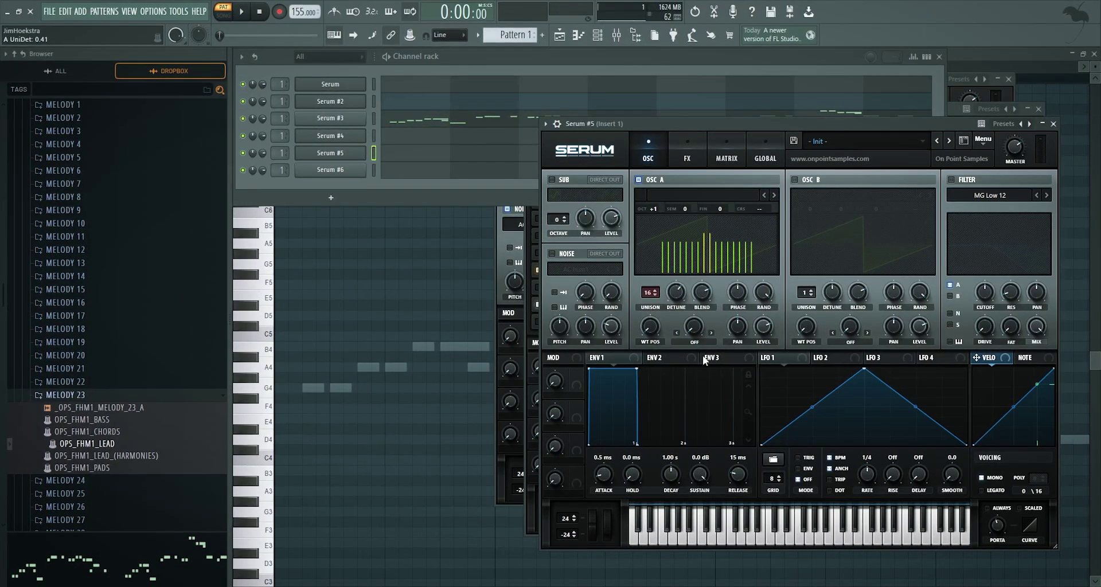
- Enable oscillator B at octave +2 with 16 unison voices and adjust its detune
left_click(794, 180)
left_click_drag(807, 292, 845, 246)
left_click_drag(813, 207, 812, 186)
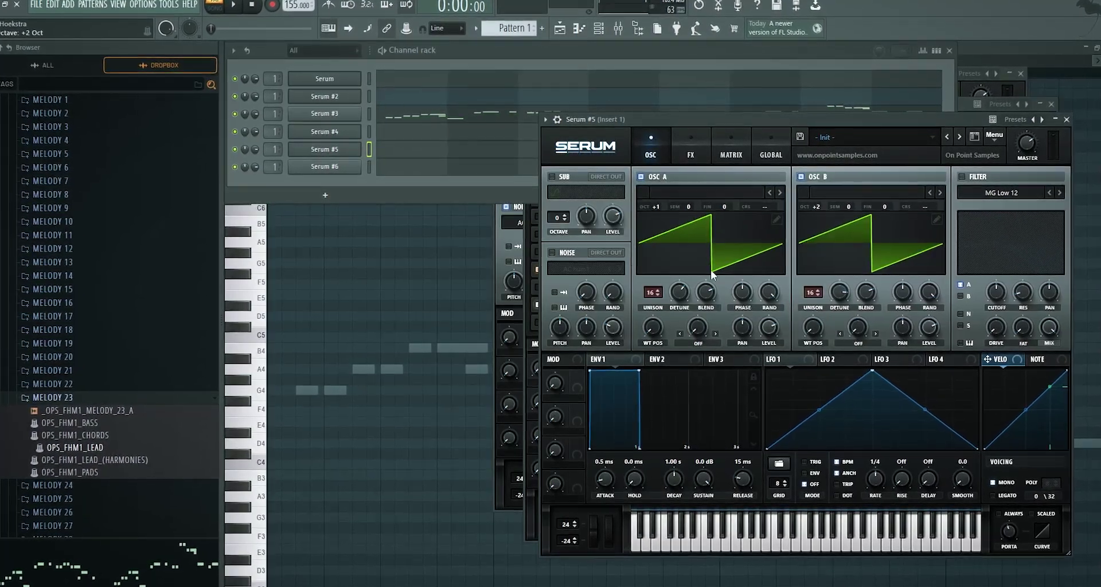
left_click_drag(842, 293, 835, 307)
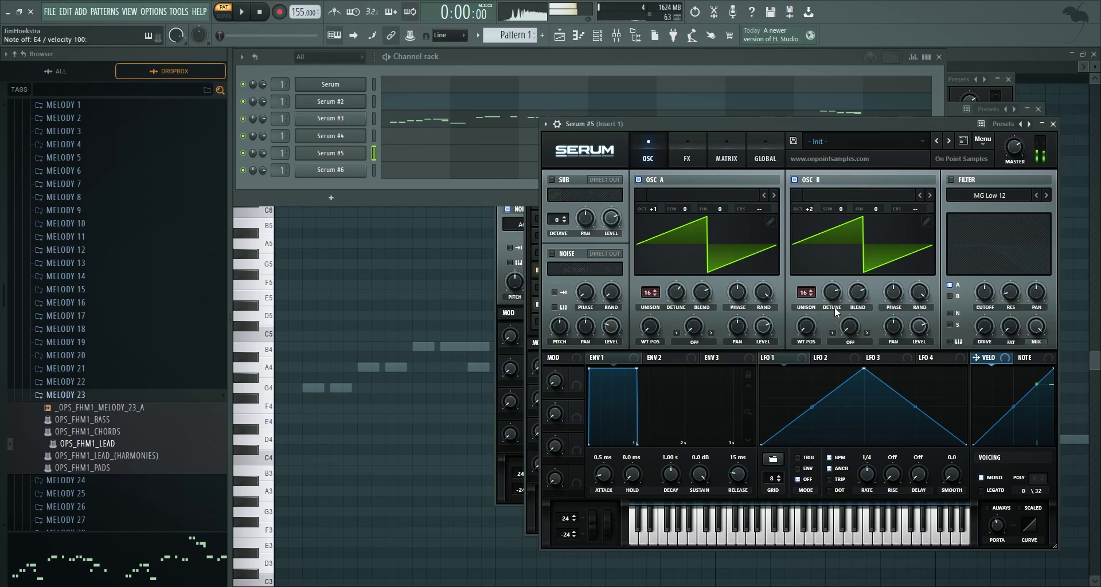
- Enable the sub oscillator with a saw wave, set its octave to +1 and raise its level
left_click(563, 181)
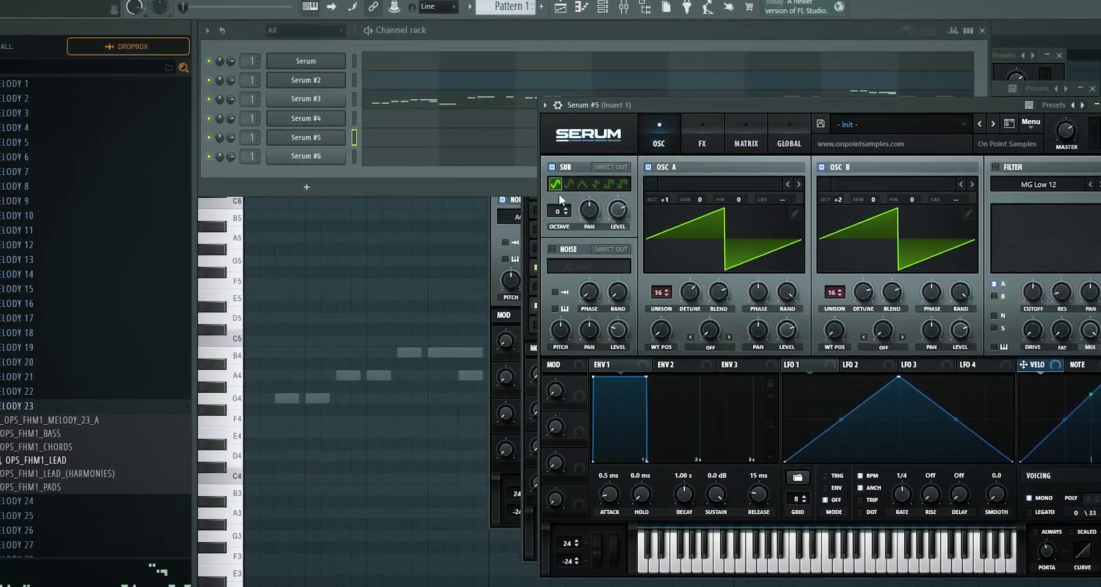
left_click(596, 184)
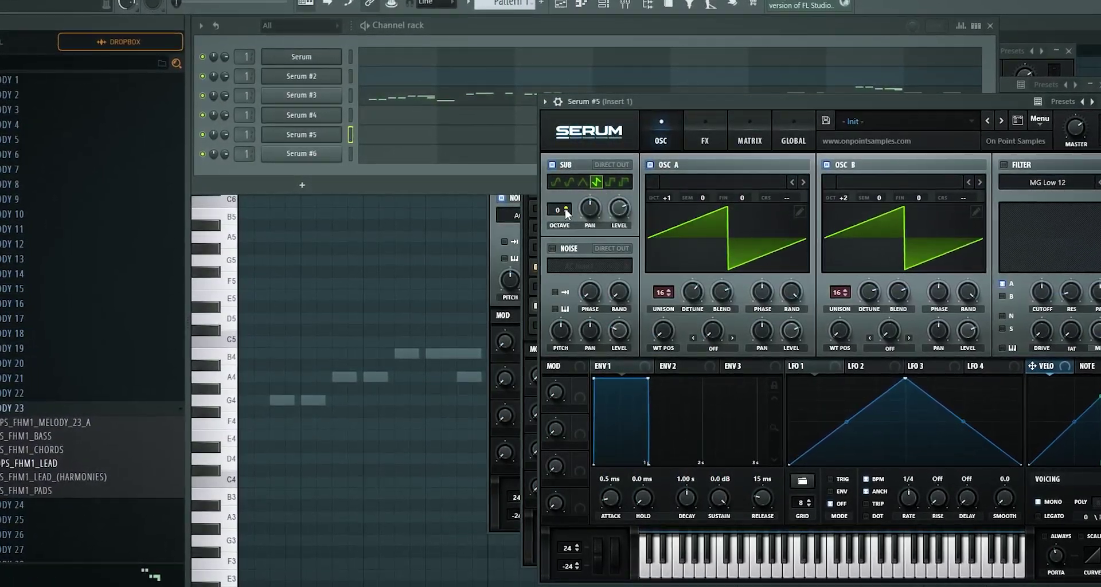
left_click(566, 208)
left_click_drag(622, 207, 623, 196)
- Switch oscillators A and B off to hear the sub oscillator alone, toggling them on and off to compare
left_click(649, 165)
left_click(826, 165)
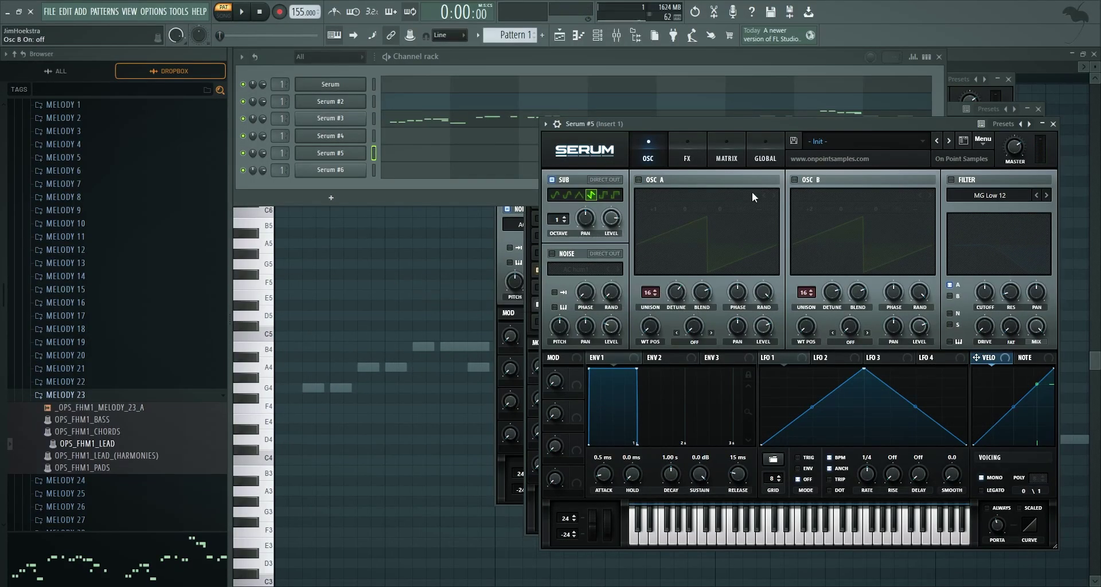
key("b")
left_click(657, 182)
left_click(812, 179)
left_click(813, 179)
left_click(659, 180)
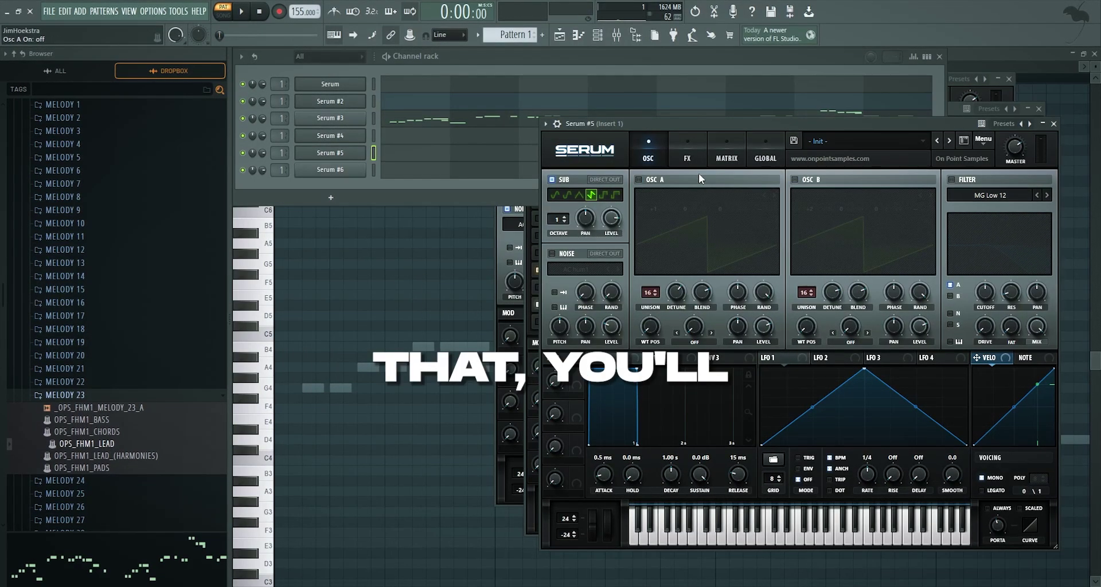
- Route Chaos1 to the master tuning in the modulation matrix with a small positive amount, and make the modulation bipolar
left_click(764, 157)
left_click(730, 156)
left_click(582, 197)
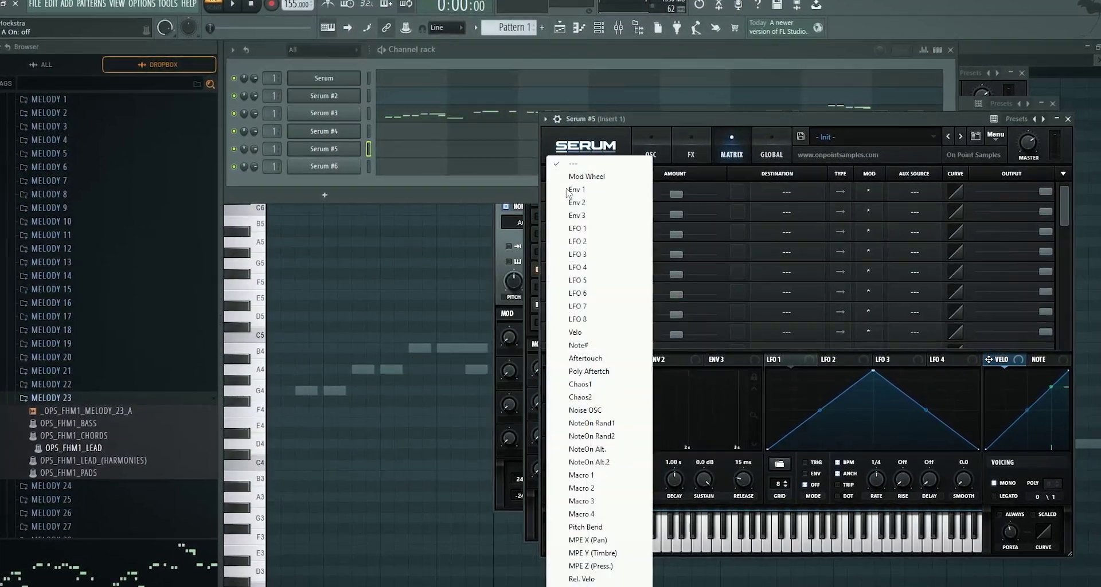
left_click(582, 385)
left_click(788, 190)
mouse_move(803, 296)
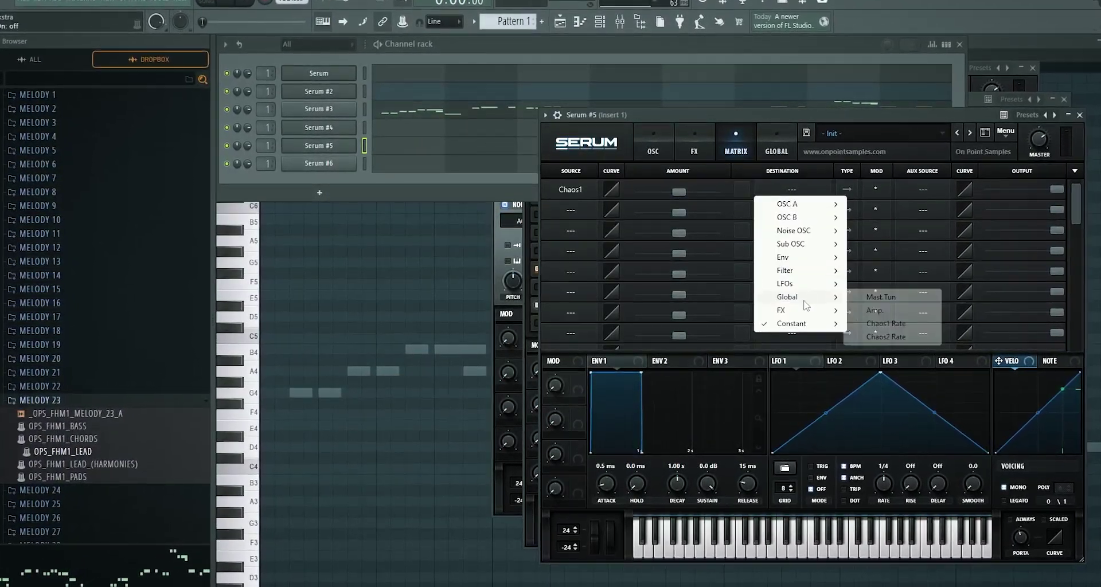
left_click(891, 303)
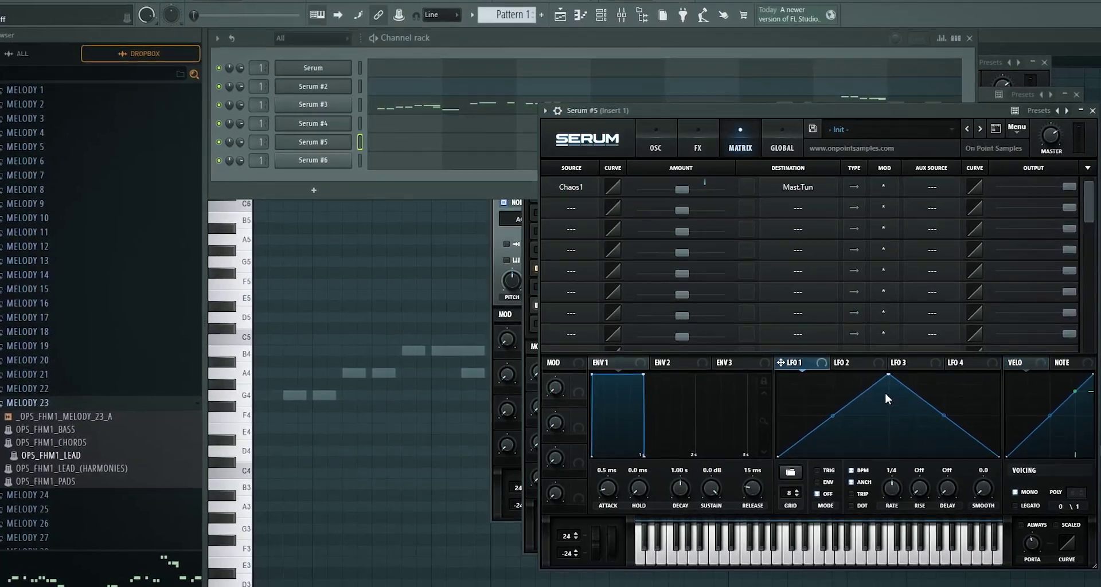
mouse_move(691, 186)
left_mouse_down()
mouse_move(701, 179)
mouse_move(680, 198)
left_mouse_up()
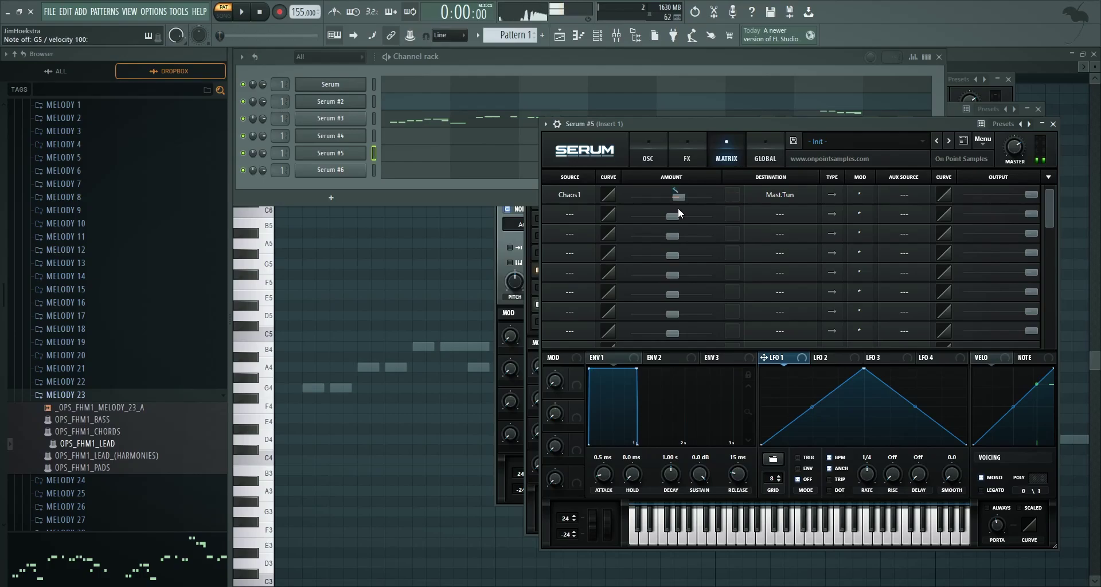
left_click(834, 195)
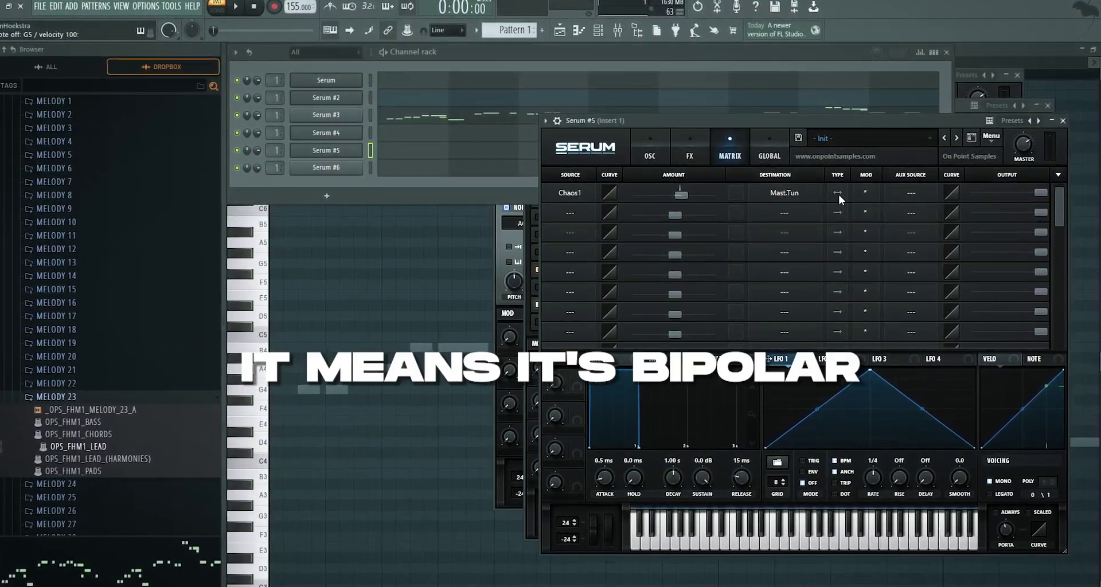
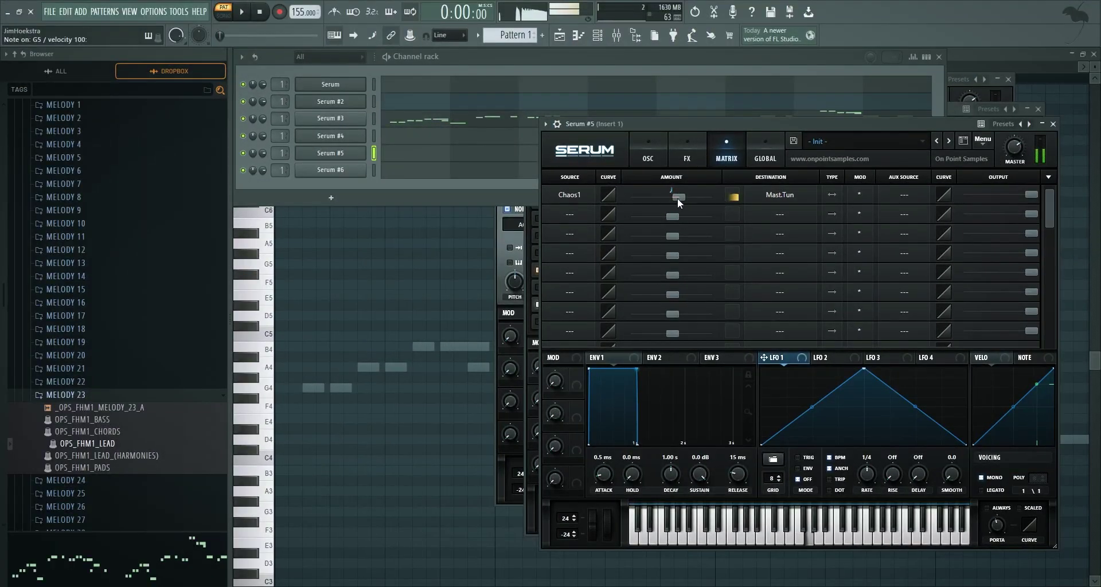
- Lower the Chaos1 modulation amount on the master tuning to 1 and raise the Chaos 1 rate
left_click(677, 197)
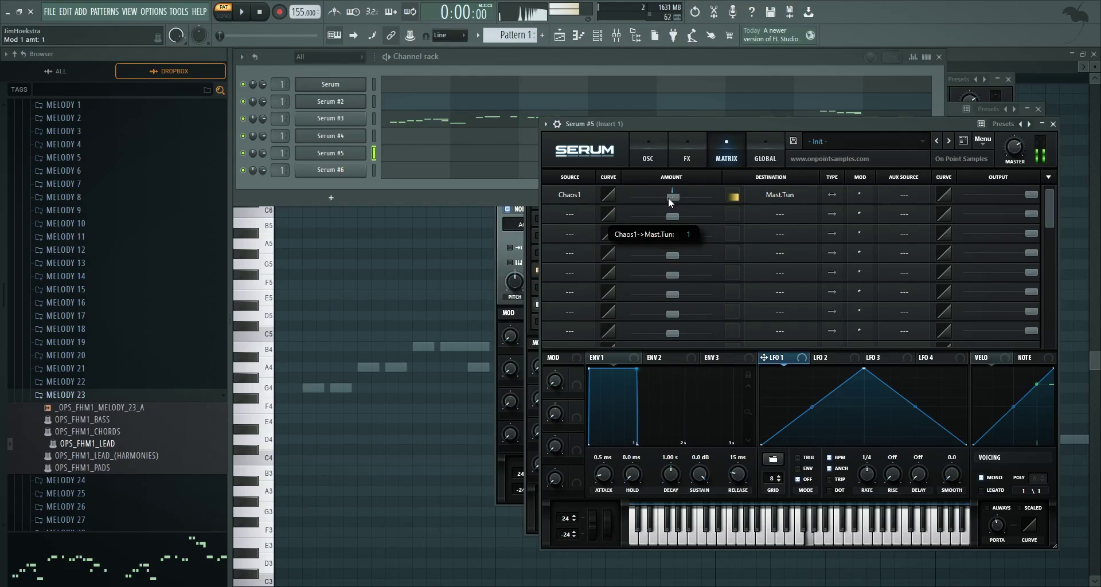
left_click(374, 85)
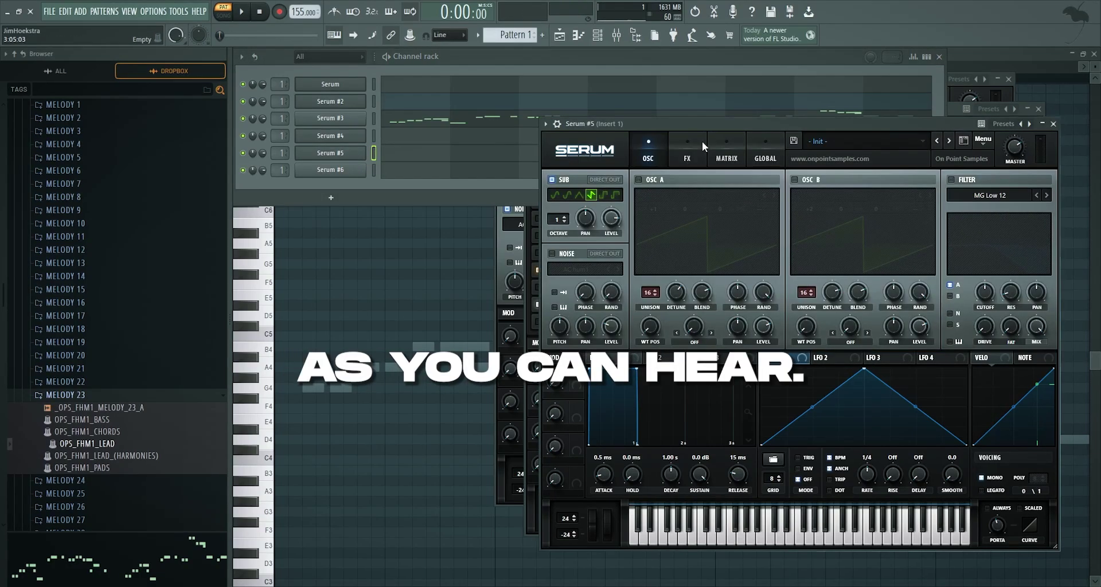
left_click(766, 154)
left_click(728, 151)
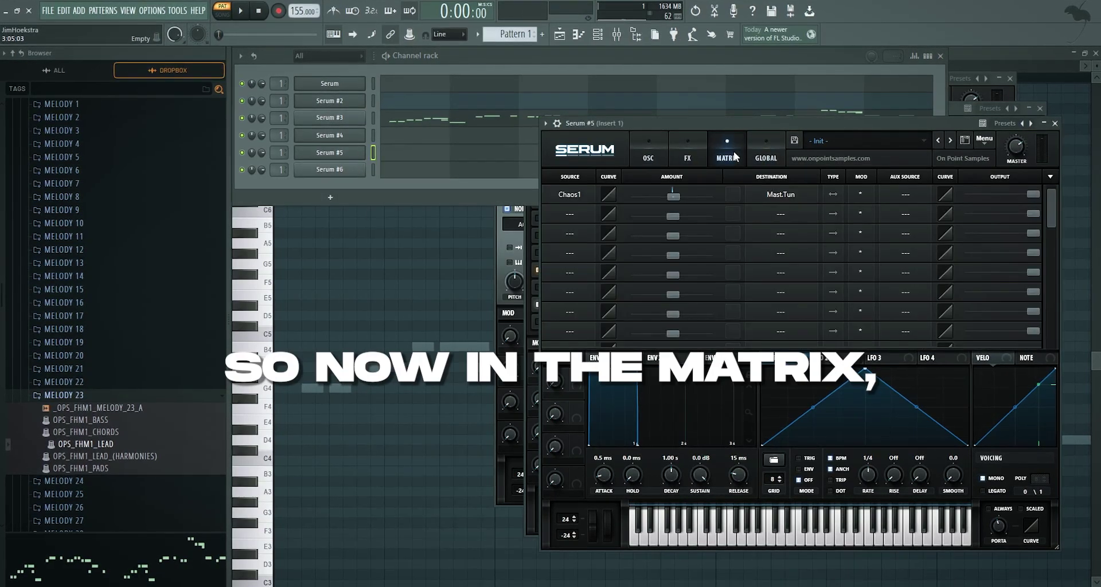
left_click(762, 153)
left_click(705, 151)
left_click(735, 149)
left_click(761, 150)
left_click_drag(573, 202, 586, 142)
left_click(728, 153)
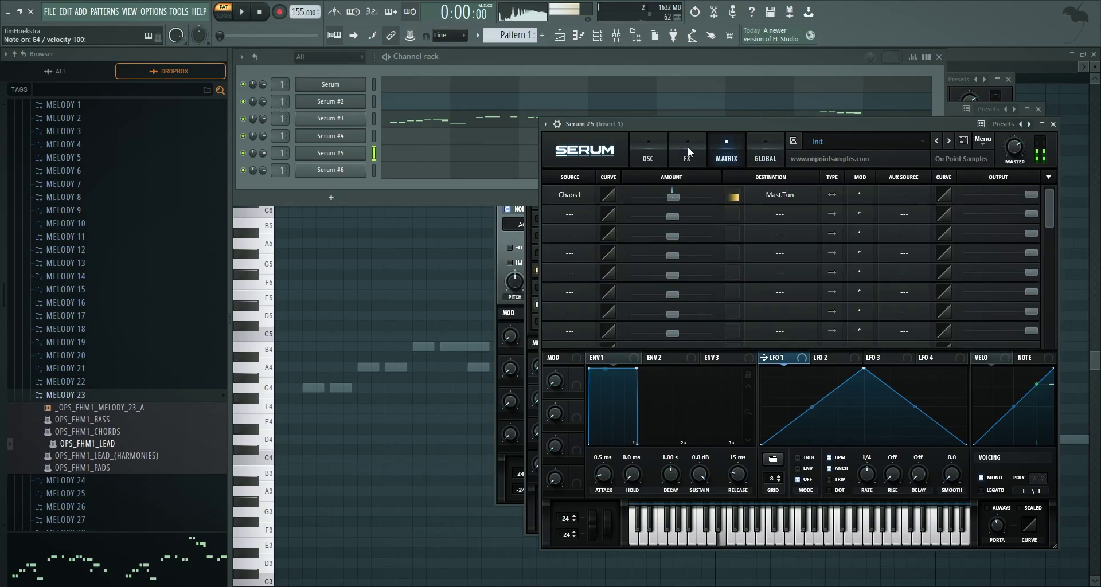
- Raise the Chaos1 amount on the master tuning slightly and limit that modulation's output to 18
left_click_drag(677, 194, 677, 199)
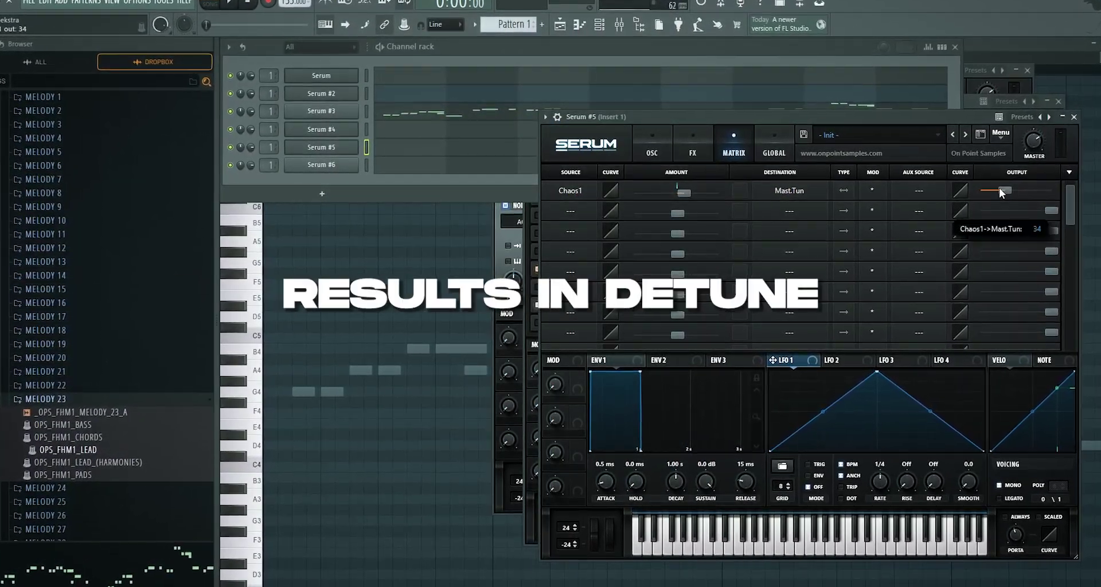
left_click_drag(1001, 190, 1078, 192)
left_click(648, 152)
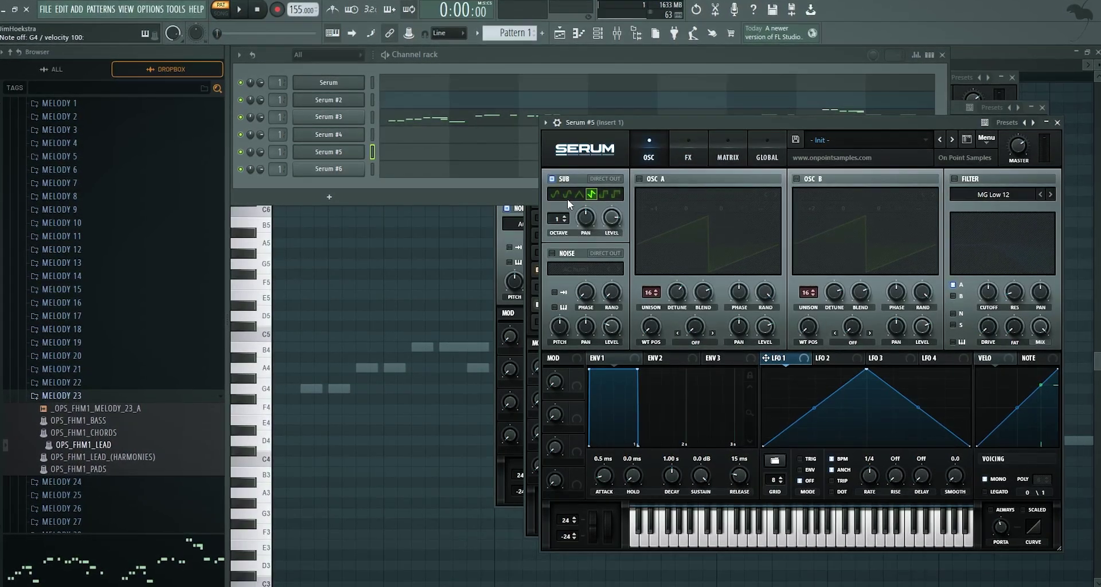
left_click(689, 152)
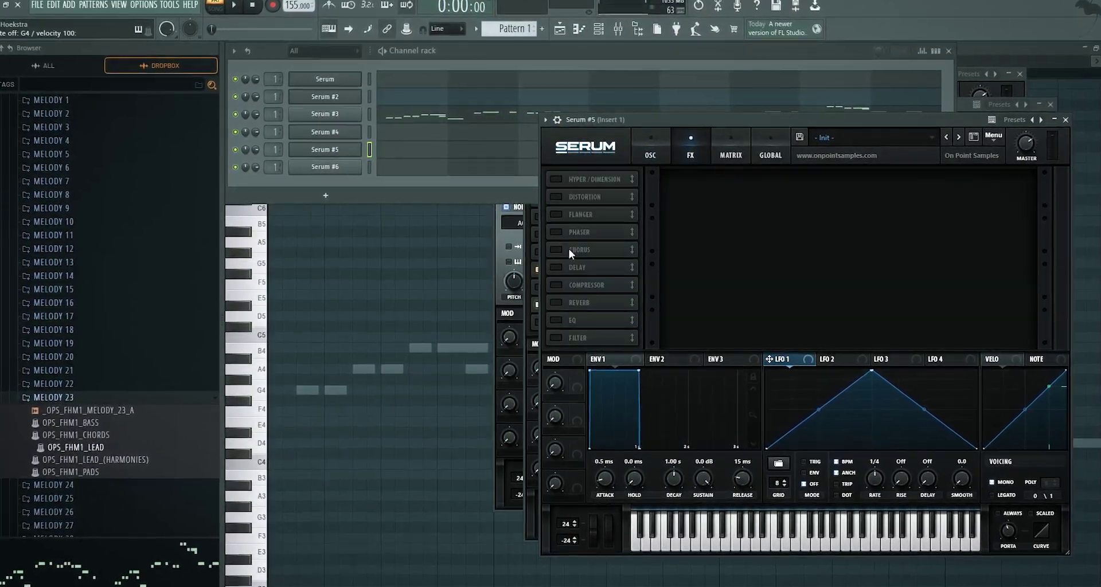
left_click(645, 152)
left_click(772, 152)
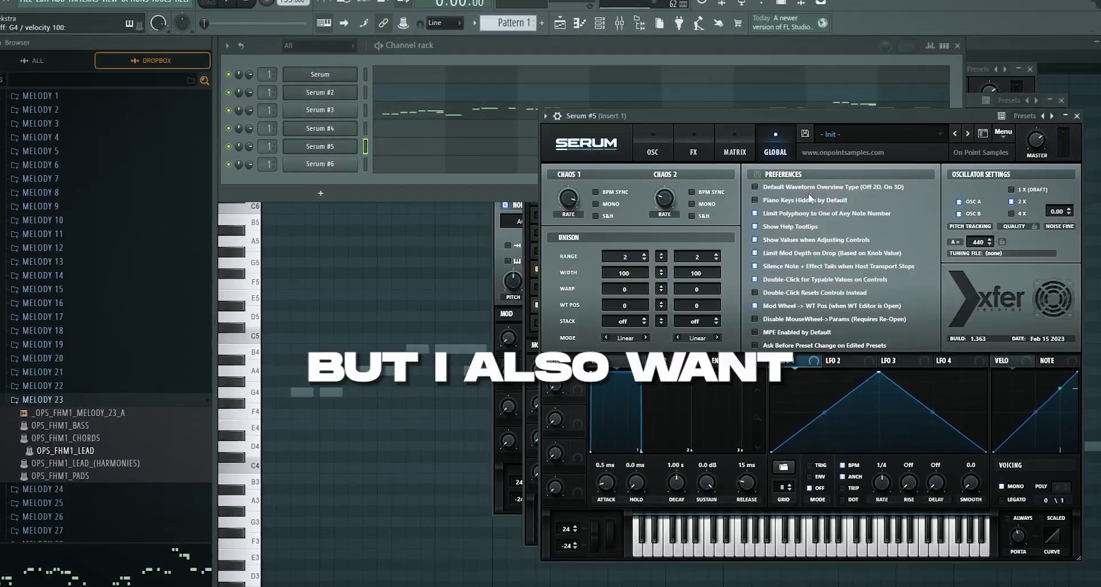
left_click(733, 153)
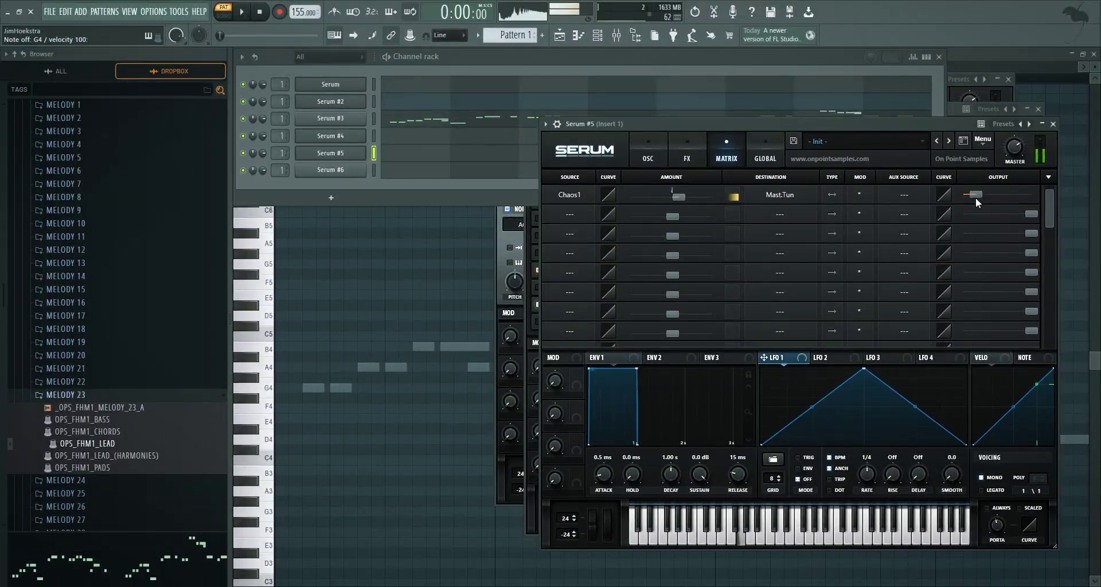
mouse_move(974, 198)
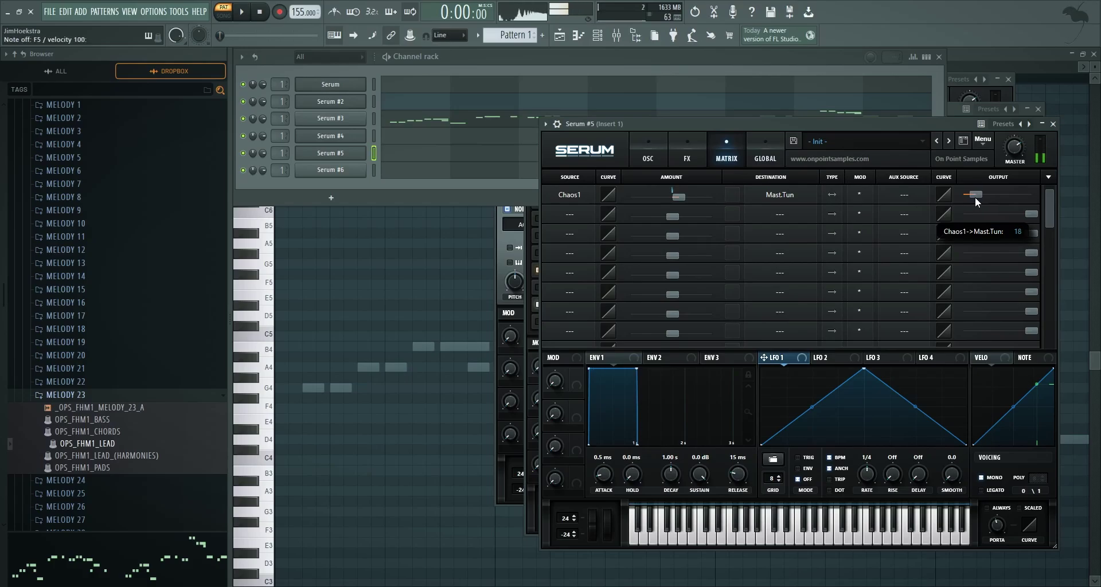
- Switch oscillators A and B back on alongside the sub oscillator
left_click(647, 166)
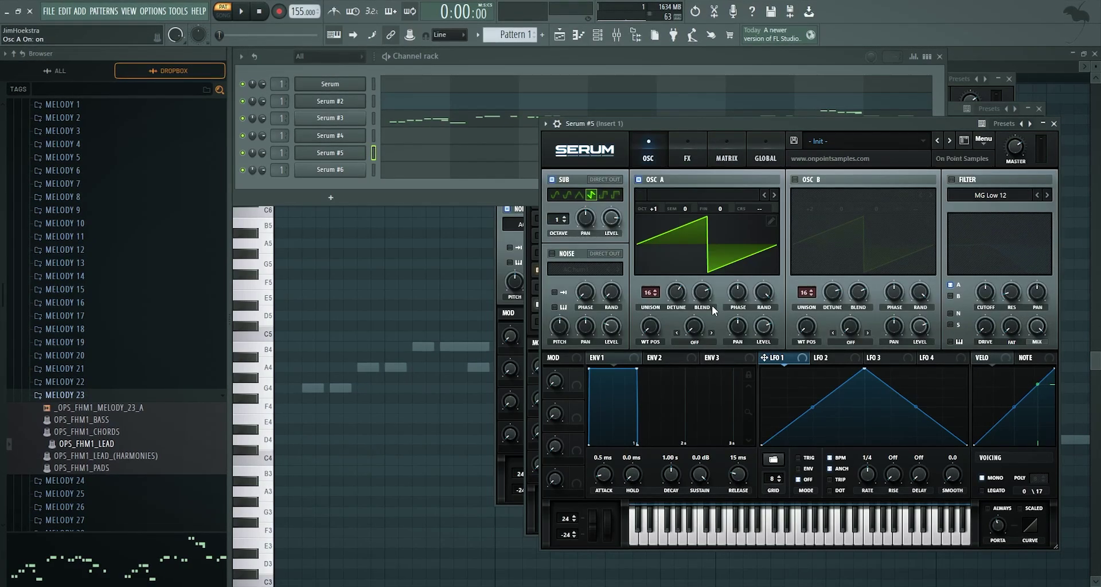
left_click(805, 180)
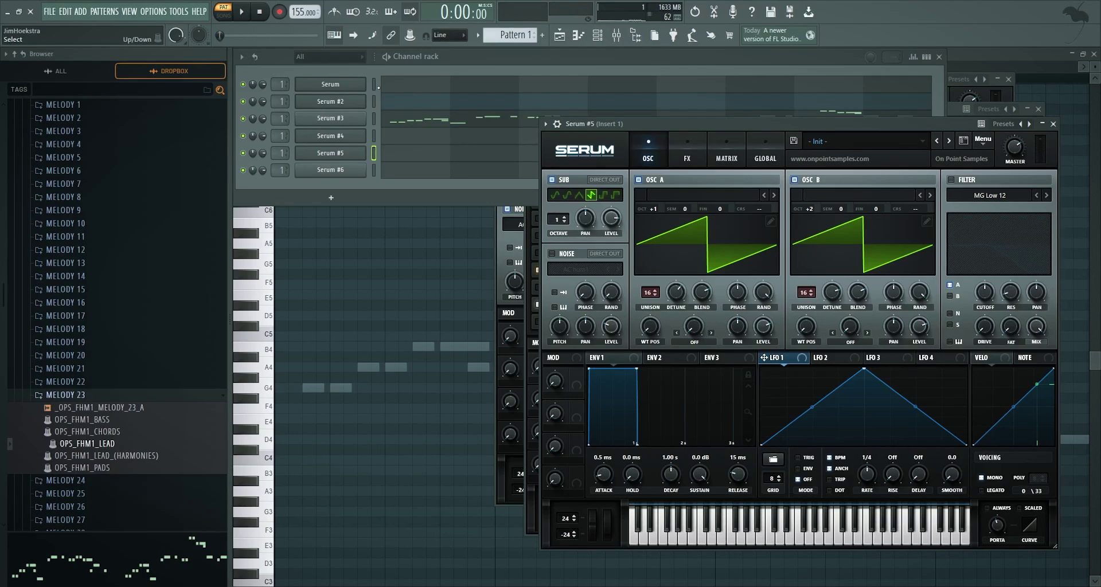
left_click(374, 84)
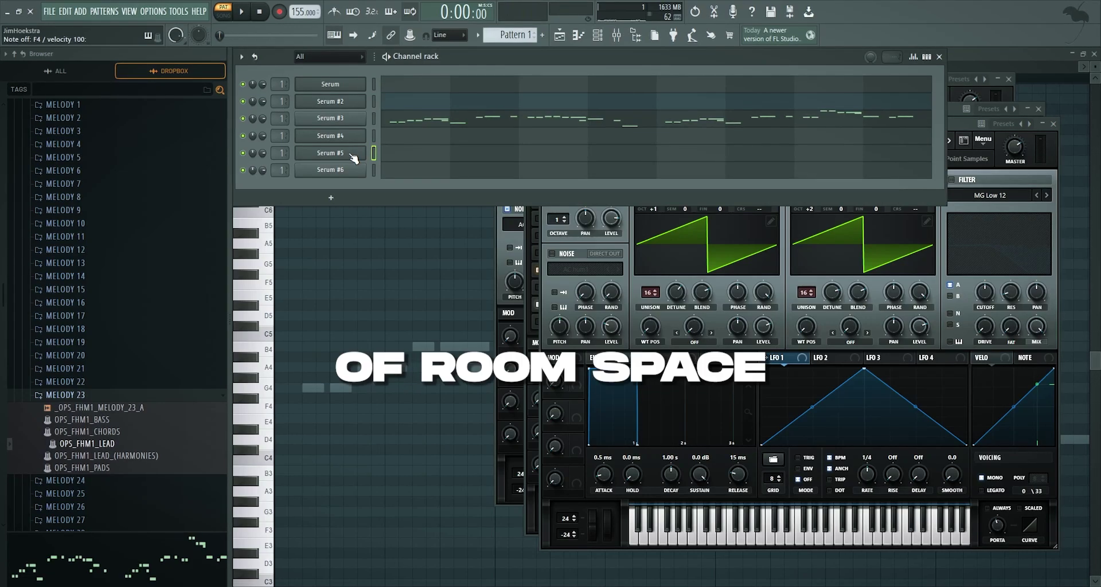
- Clone the Serum #5 channel and reposition the window of the cloned synth
left_click(330, 152)
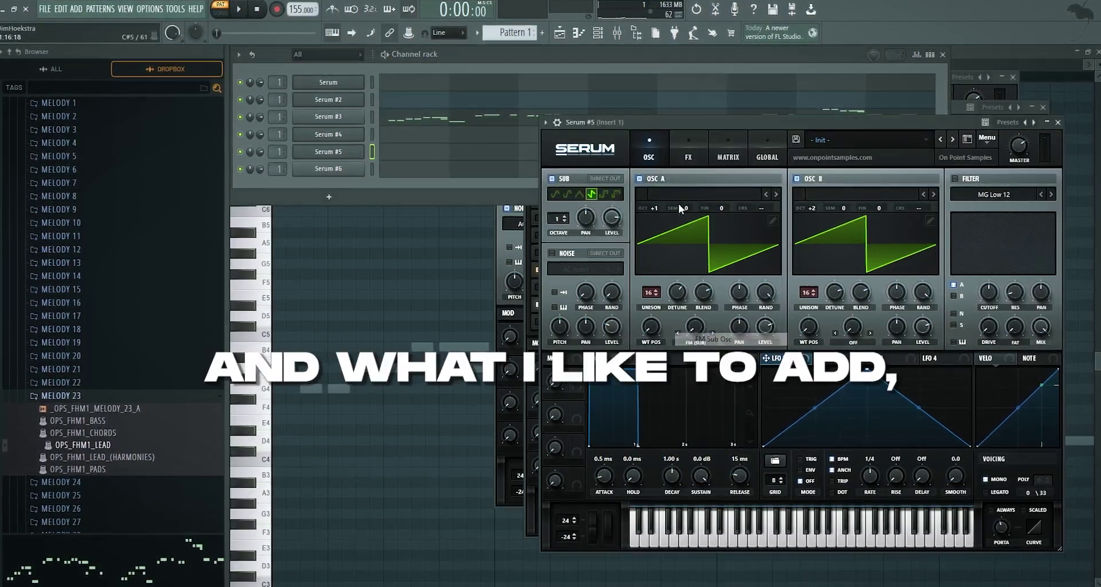
right_click(358, 151)
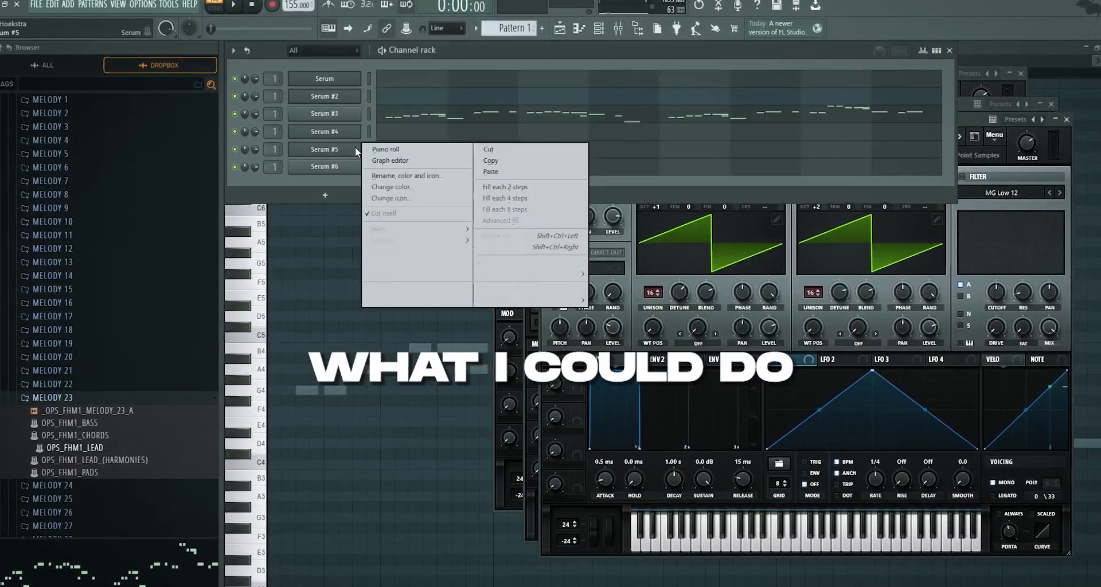
left_click(381, 262)
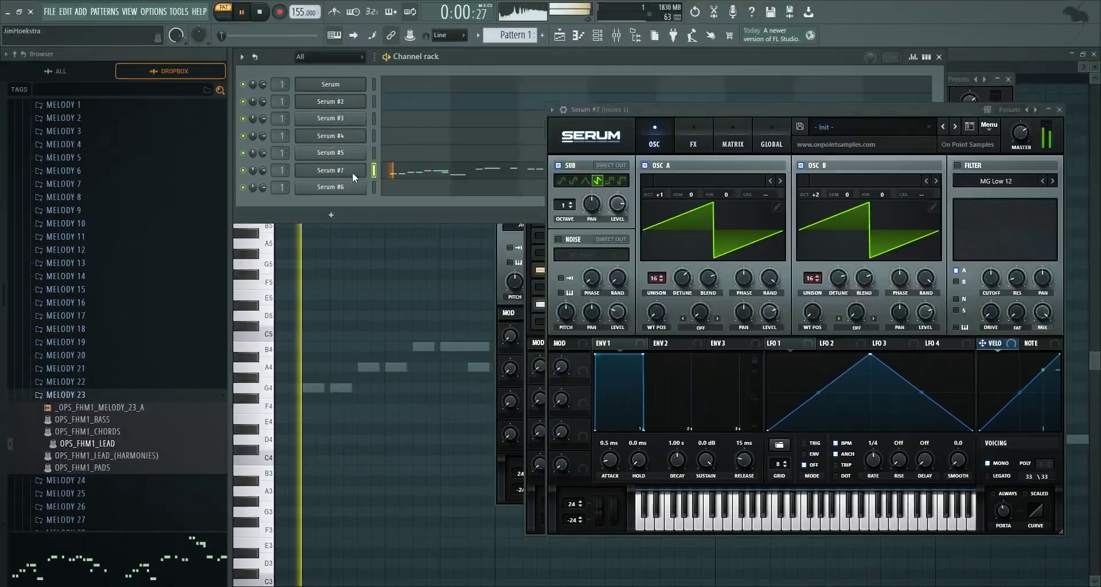
left_click_drag(699, 109, 690, 95)
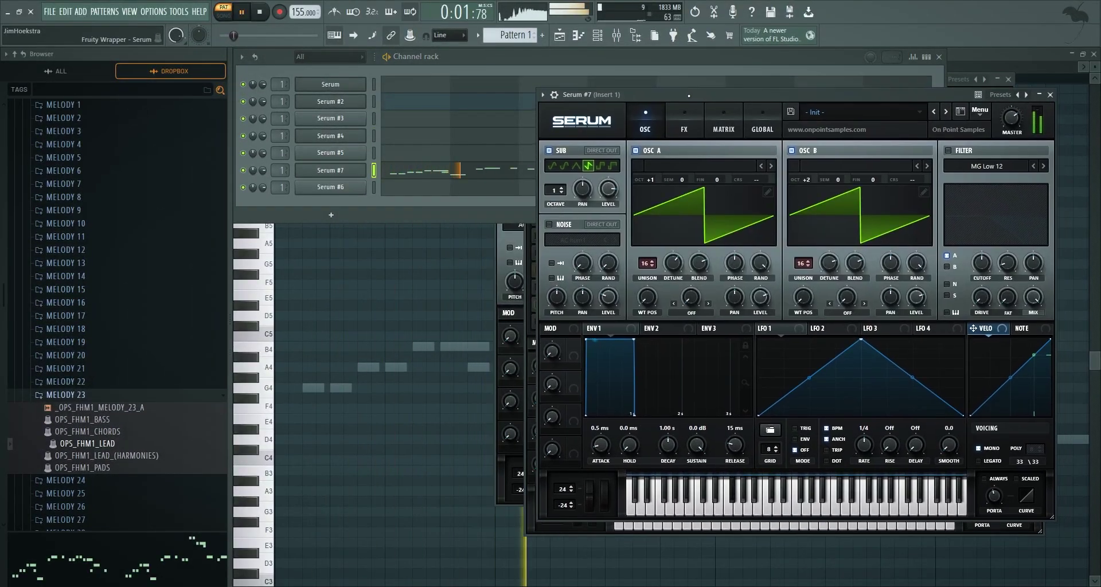
- Enable the Hyper/Dimension effect on the cloned synth and set the Hyper mix to about 14%
left_click(695, 121)
left_click(649, 117)
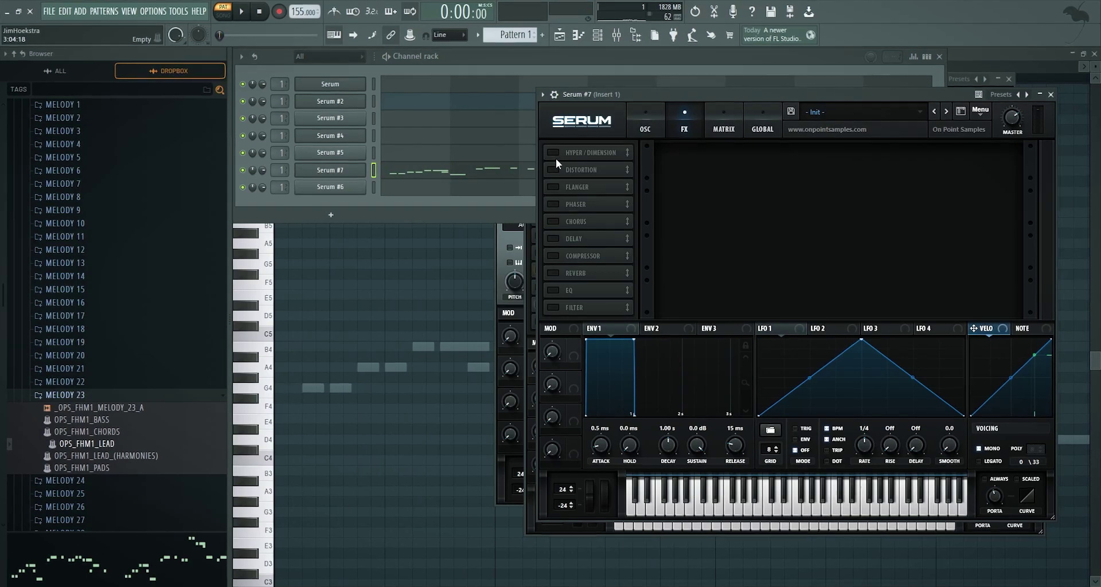
left_click(554, 154)
mouse_move(844, 162)
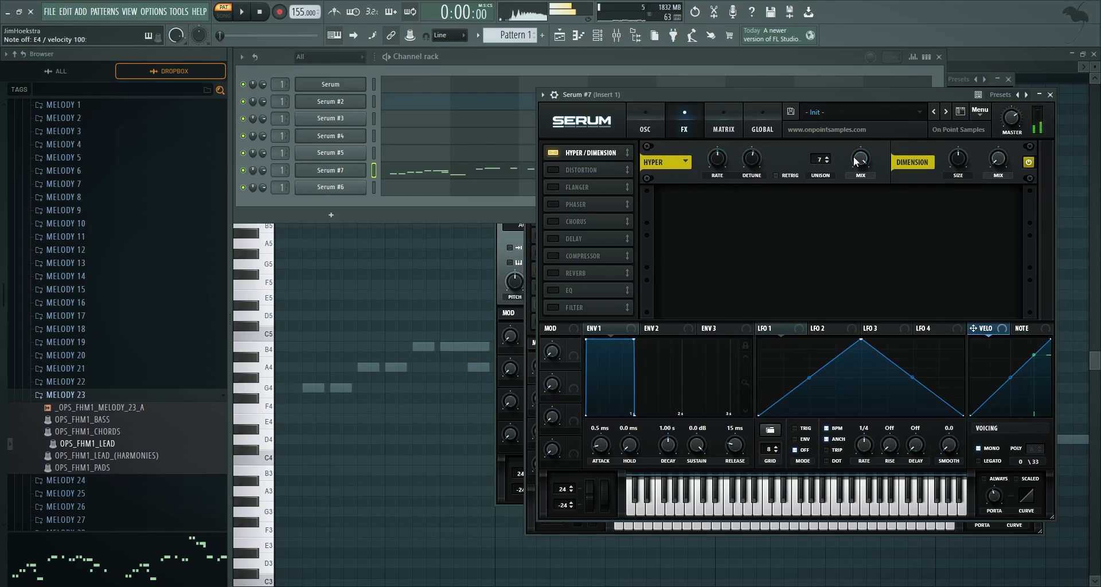
left_click_drag(853, 212, 852, 250)
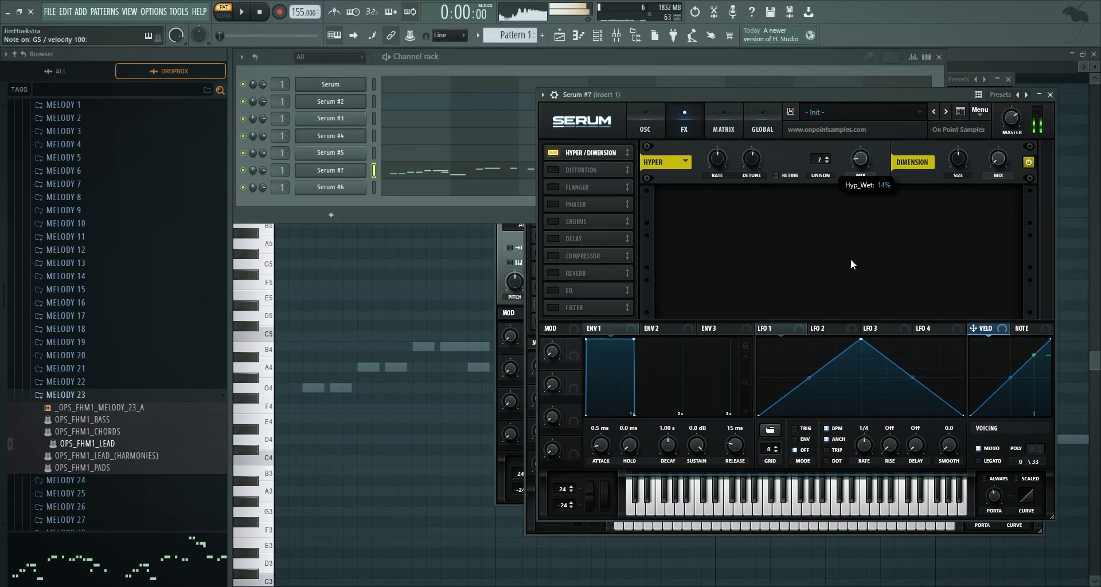
- Try different Dimension settings while playing notes, then set its size to 22% and its mix to about 21%
left_click_drag(997, 160, 998, 63)
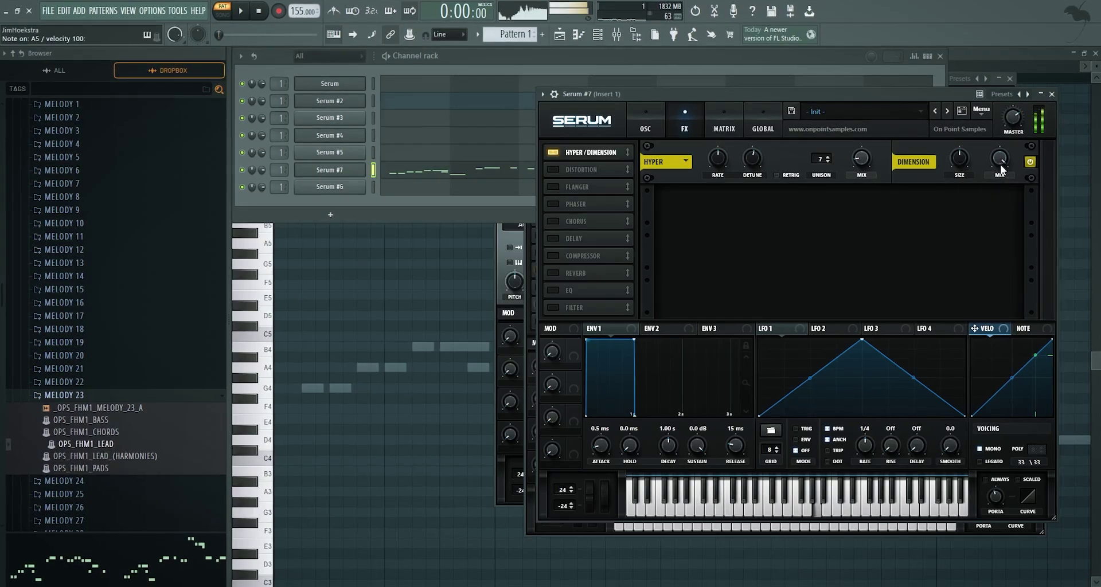
left_click_drag(955, 185, 971, 119)
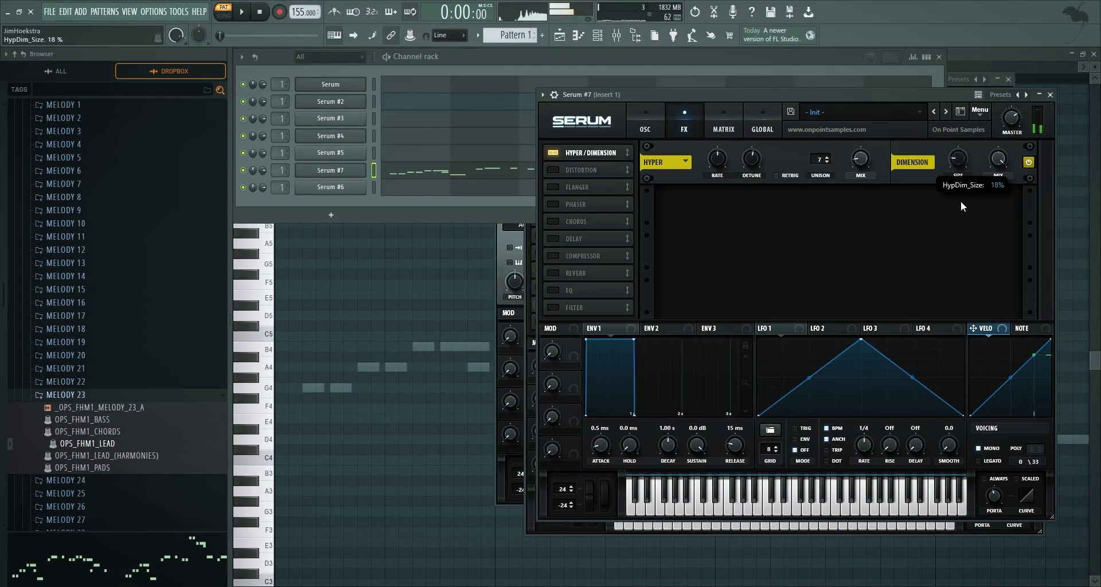
key("n")
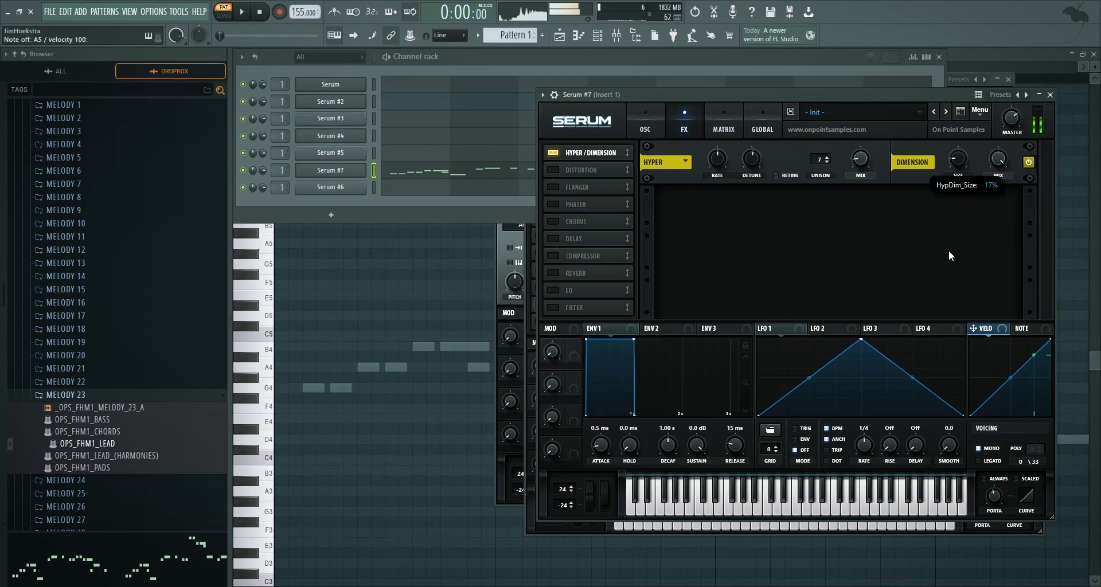
left_click_drag(948, 252, 949, 246)
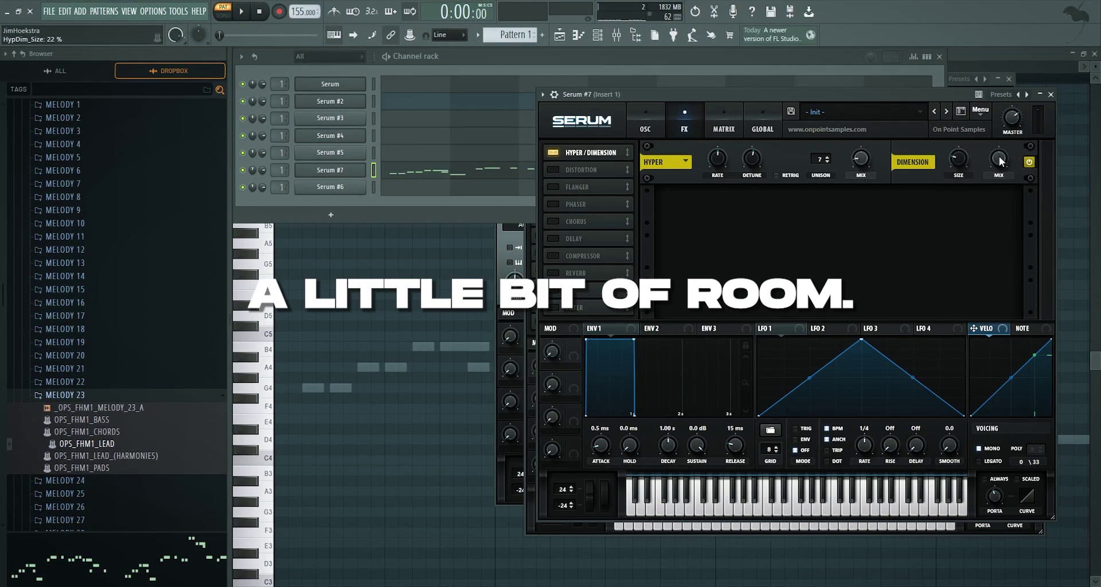
left_click_drag(999, 156, 992, 258)
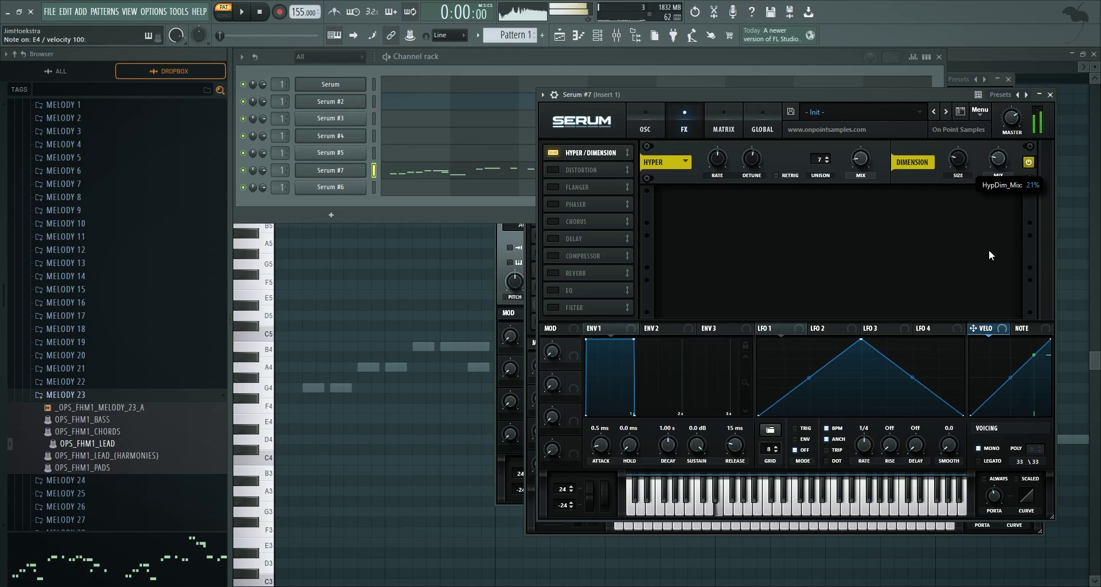
- Enable the Chorus with Hyper/Dimension bypassed, setting its low-pass filter to about 10369 Hz and its feedback to 40%
left_click(553, 224)
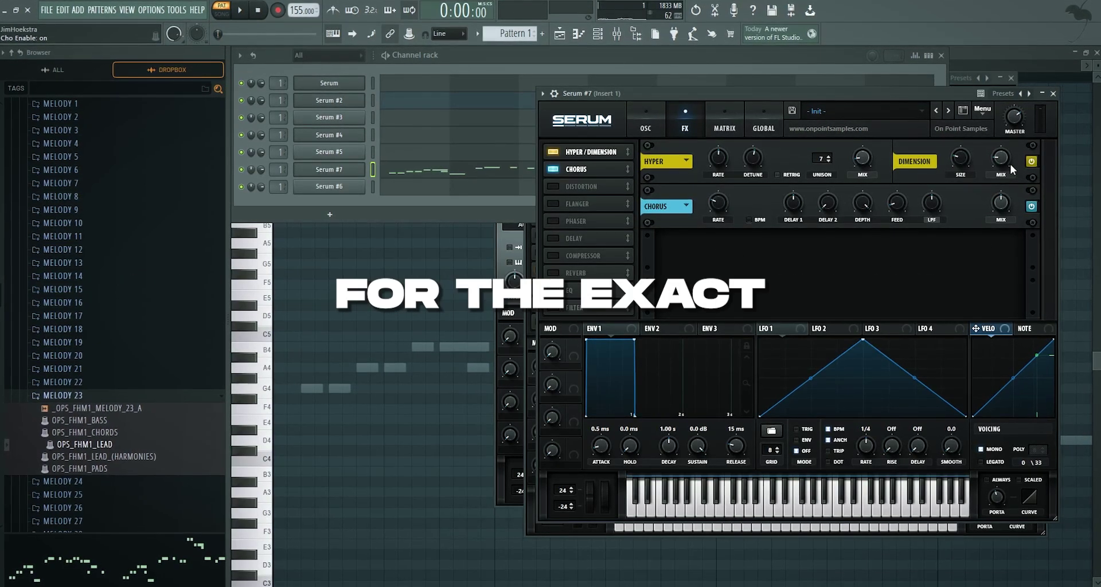
left_click(554, 152)
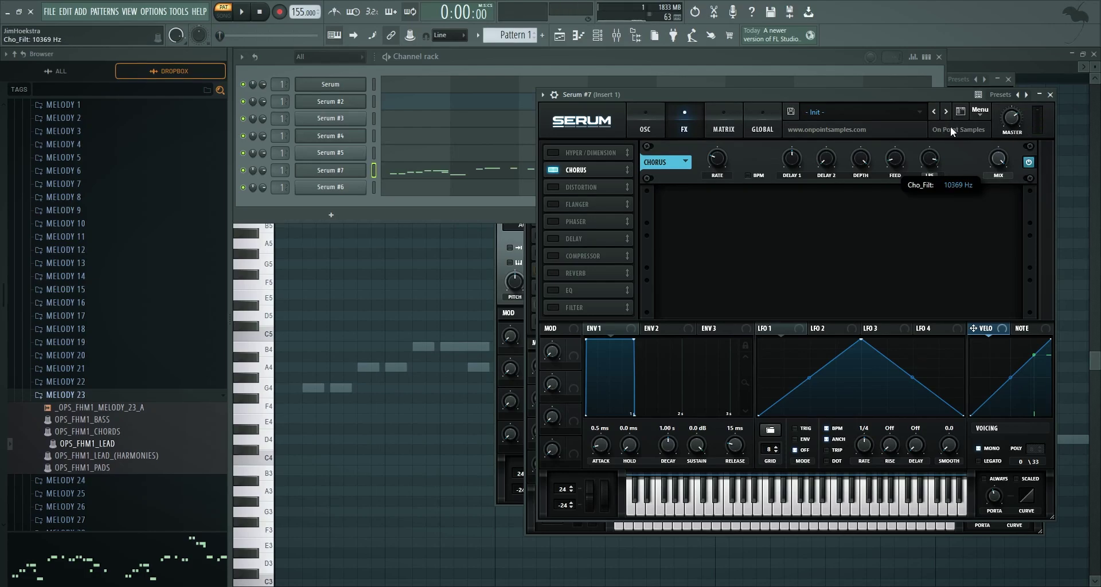
left_click_drag(898, 160, 900, 122)
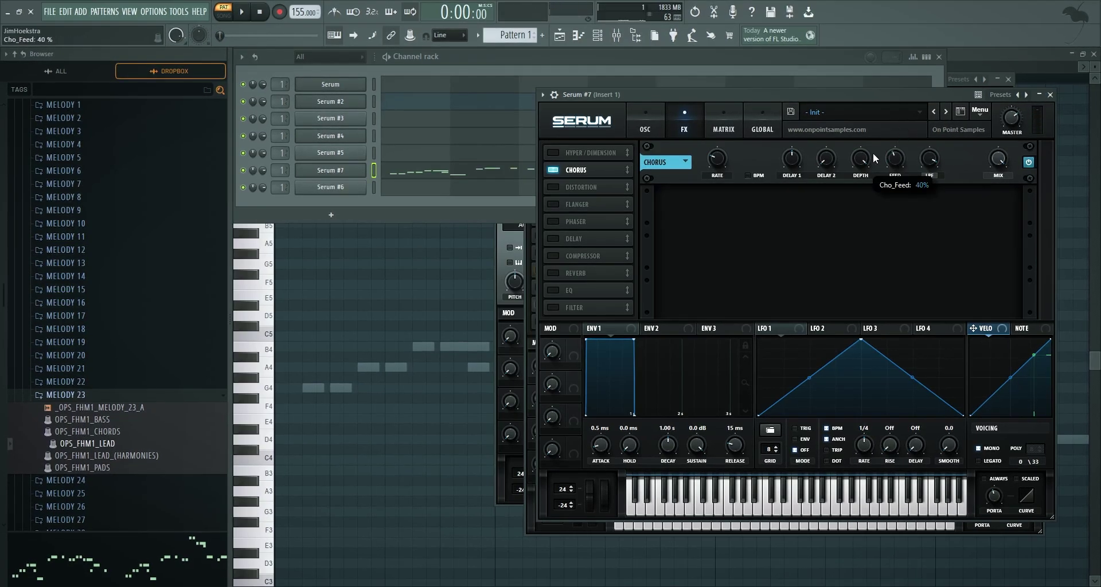
- Lower the Chorus depth and first delay, set its mix to about 33%, and switch Hyper/Dimension back on
left_click_drag(862, 159, 859, 256)
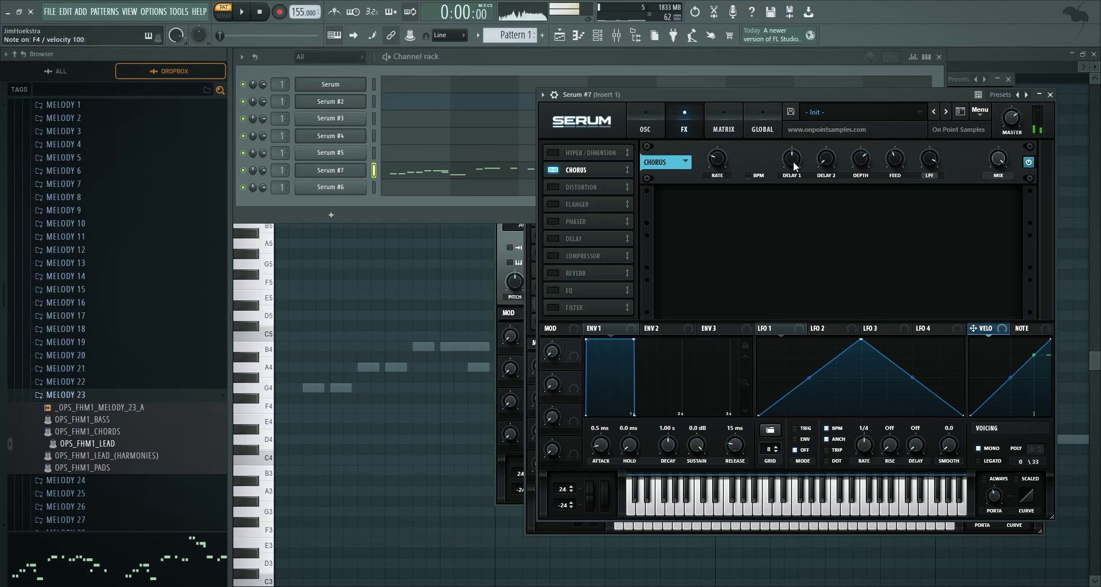
left_click_drag(793, 161, 790, 196)
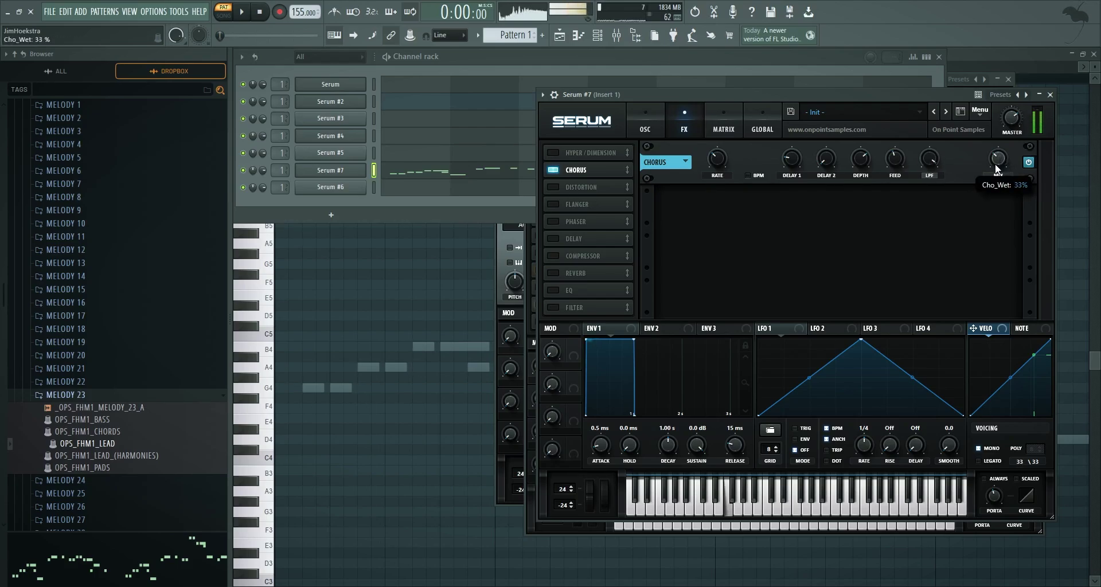
left_click(549, 153)
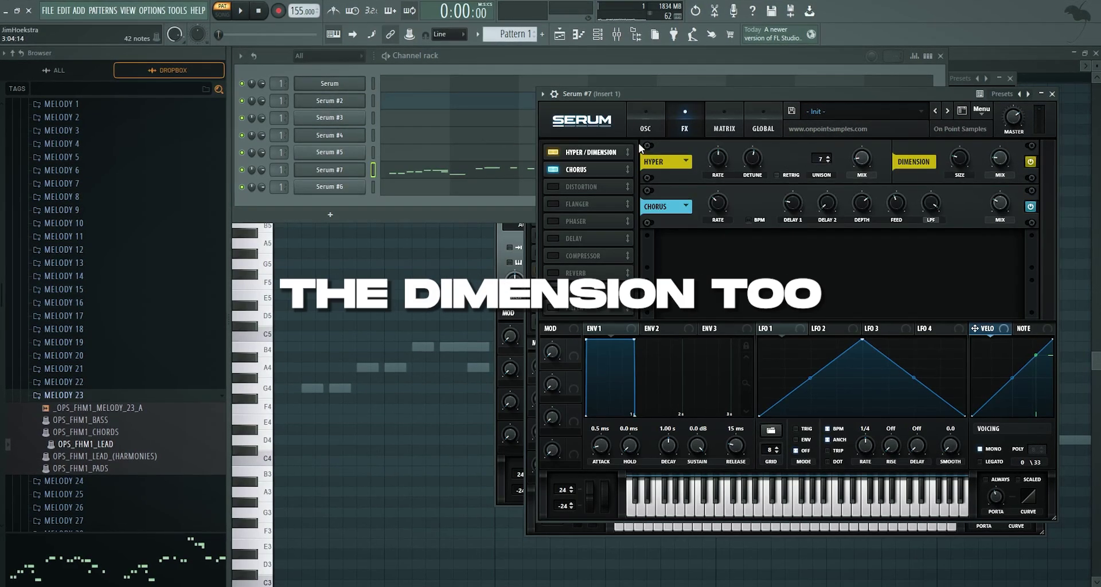
- Enable the EQ with a low-cut curve and a Compressor with its threshold at -18.8 dB
left_click(553, 290)
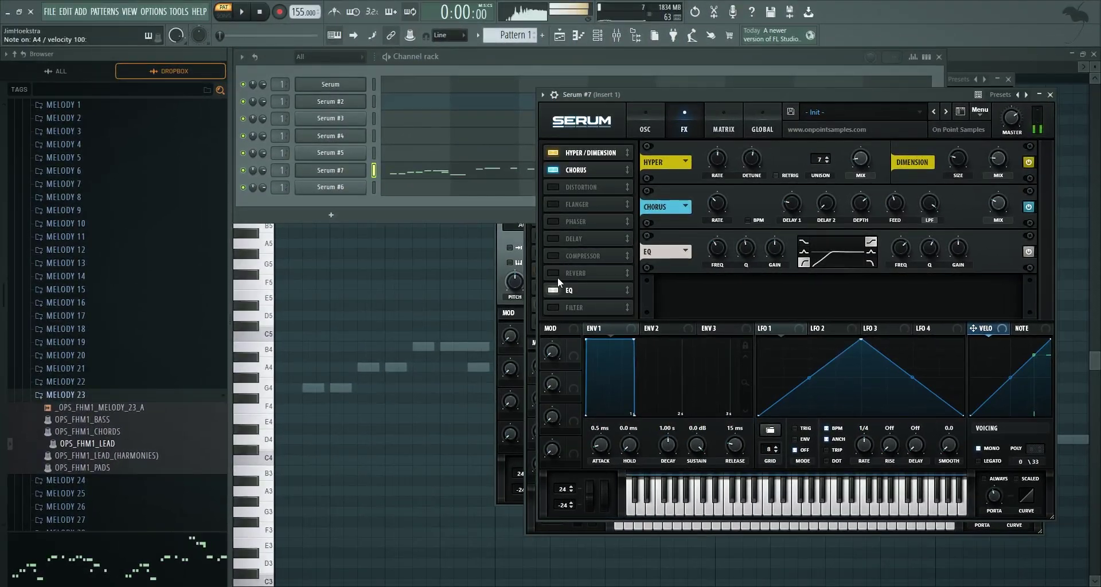
left_click(554, 254)
left_click_drag(721, 244, 722, 242)
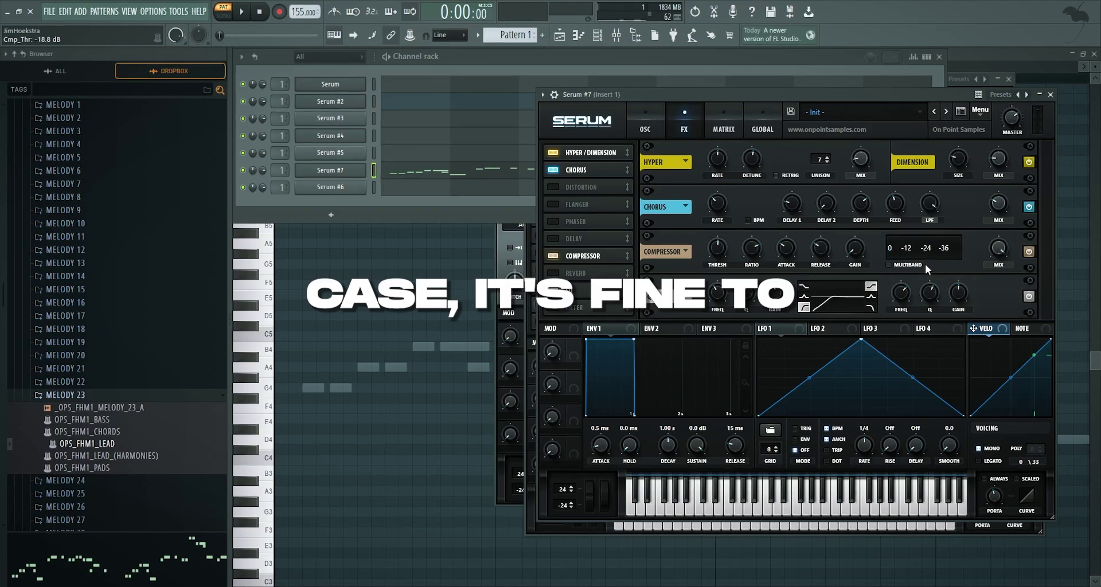
- Clone the Serum #7 channel to start another lead layer
right_click(343, 171)
left_click(414, 269)
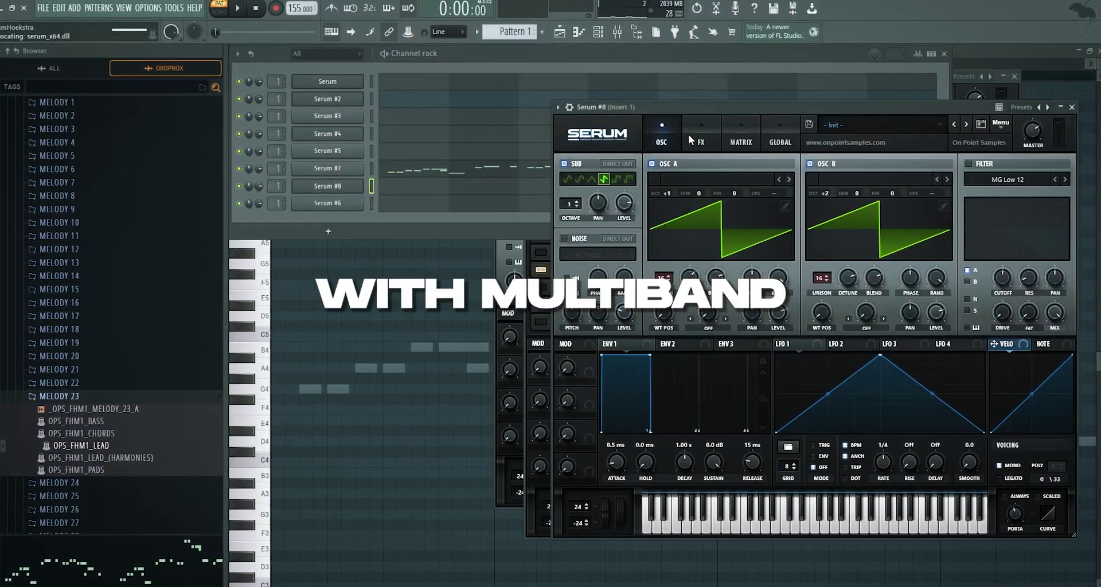
- Enable multiband mode on Serum #8's Compressor with the high band at 68%, and lower the channel's volume against Serum #7
left_click(689, 138)
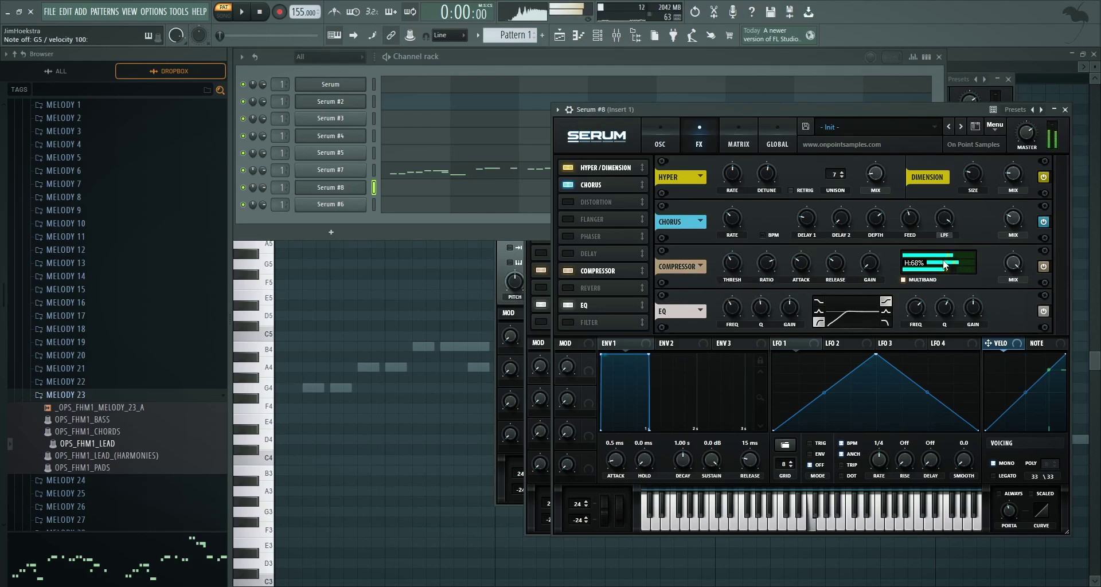
left_click(374, 171)
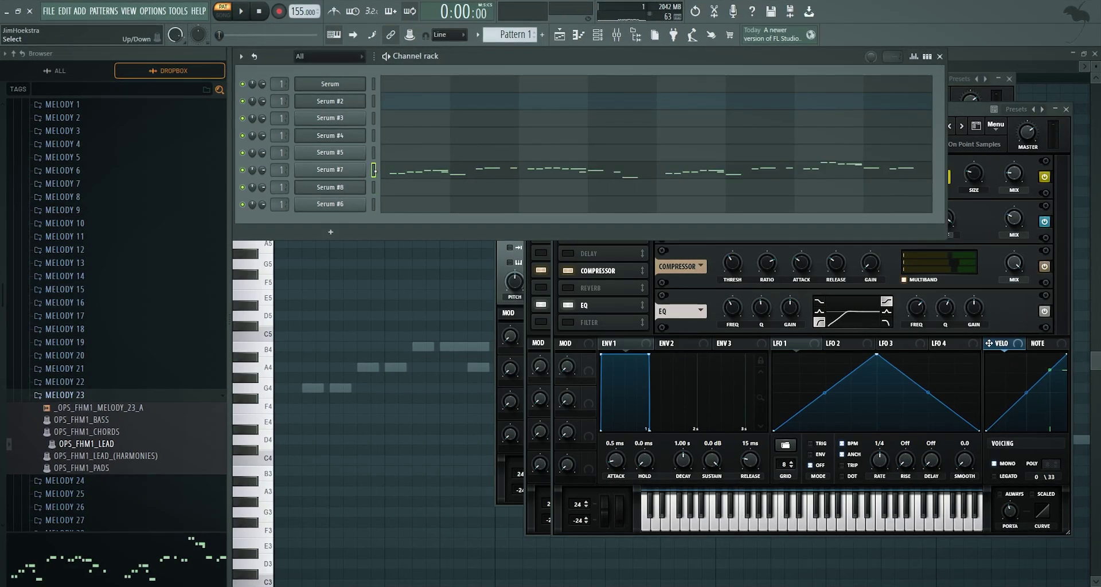
key("n")
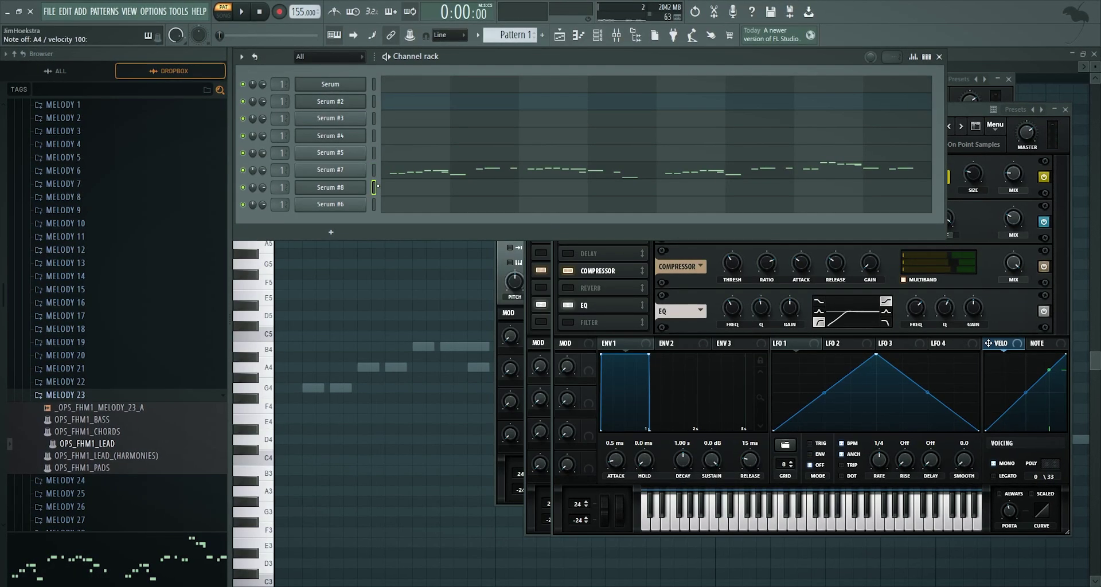
left_click_drag(262, 187, 261, 193)
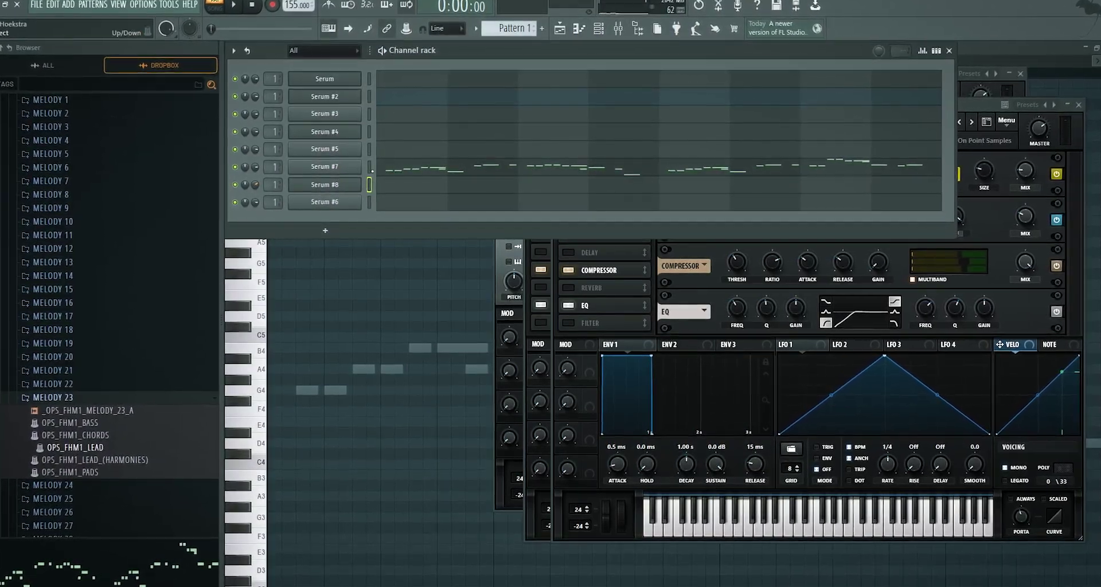
- Audition the melody on the first Serum layer and on Serum #2, moving the notes to each channel
left_click(343, 81)
key("space")
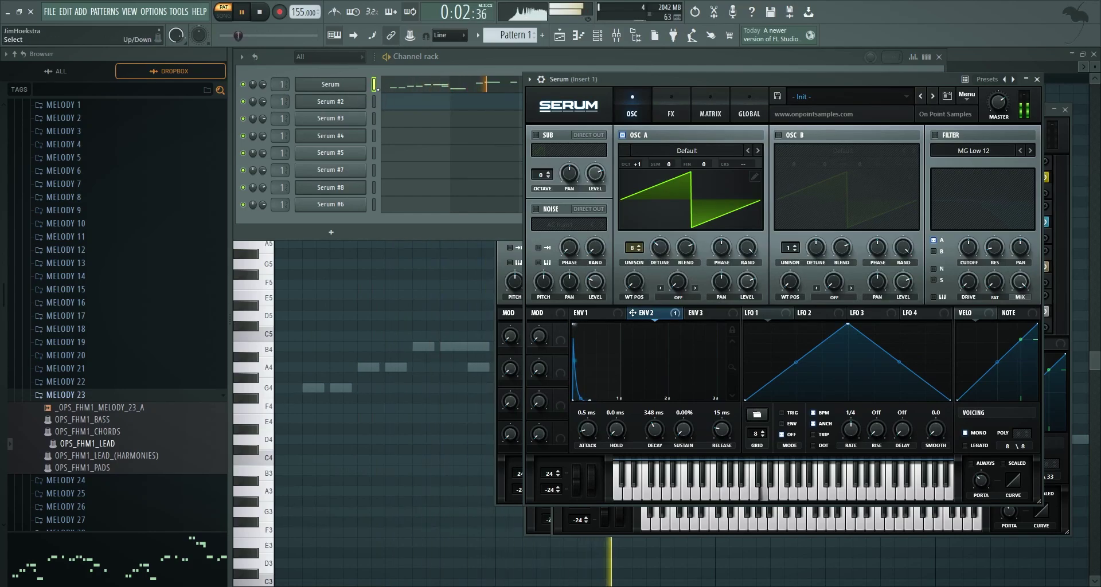
key("space")
left_click(343, 99)
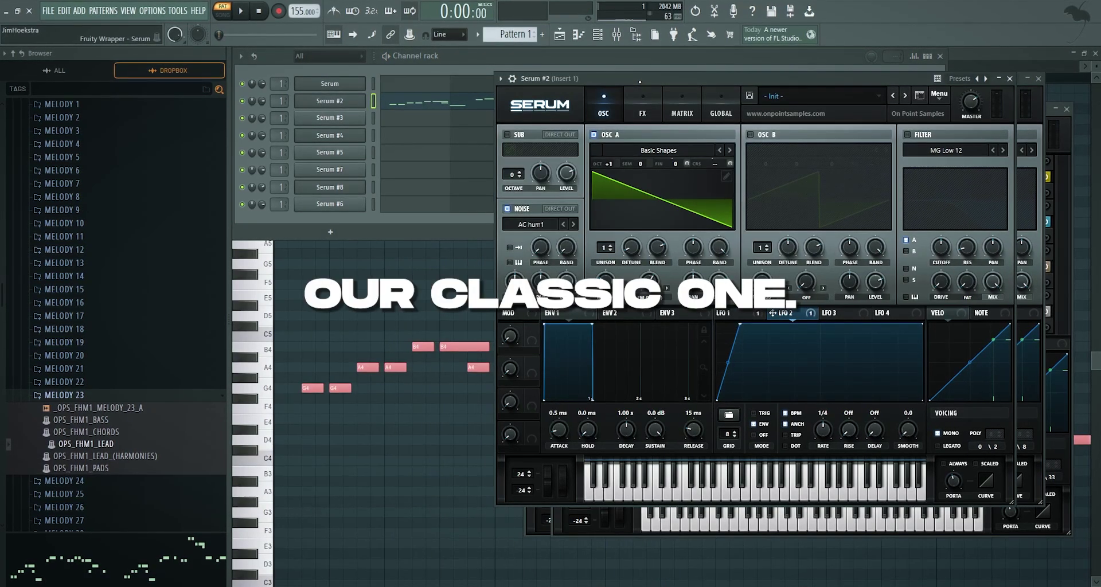
key("space")
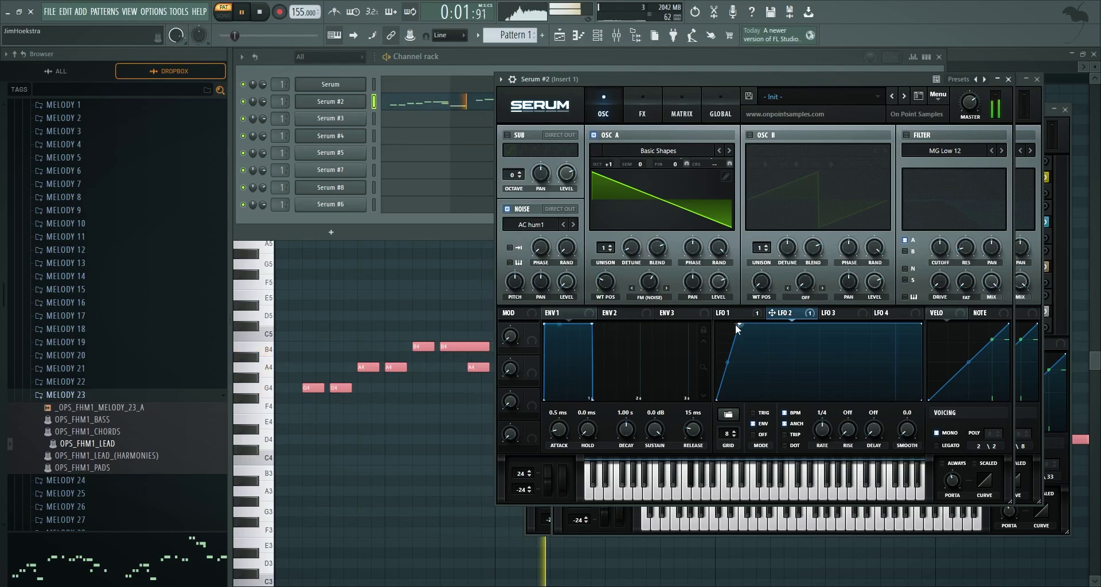
key("space")
- Move the melody notes from Serum #2 to Serum #3 and play that layer
left_click(375, 116)
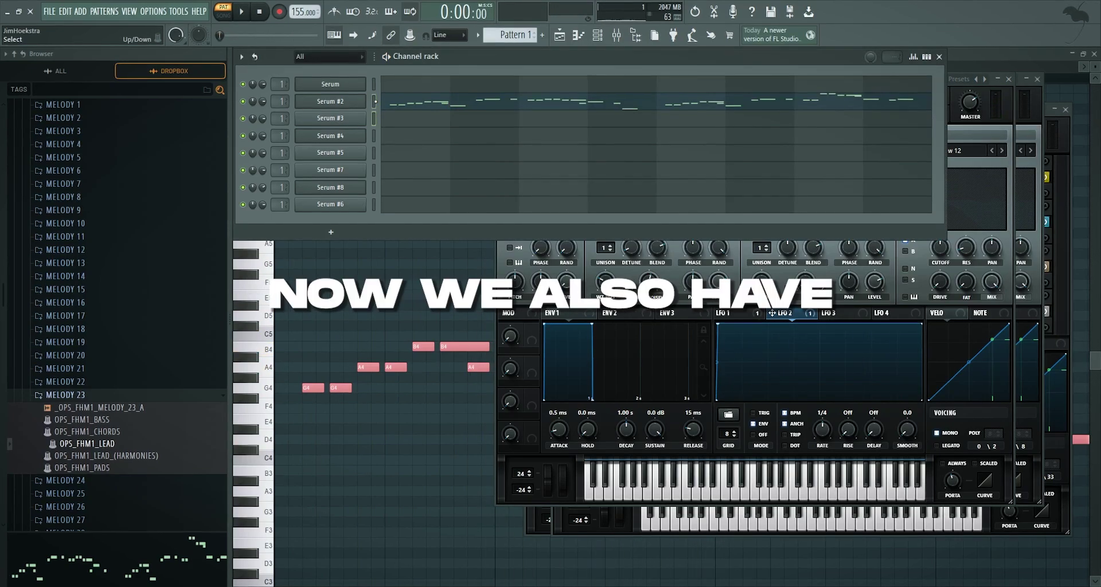
left_click(375, 102)
key("ctrl+x")
left_click(374, 119)
key("ctrl+v")
left_click(354, 118)
key("space")
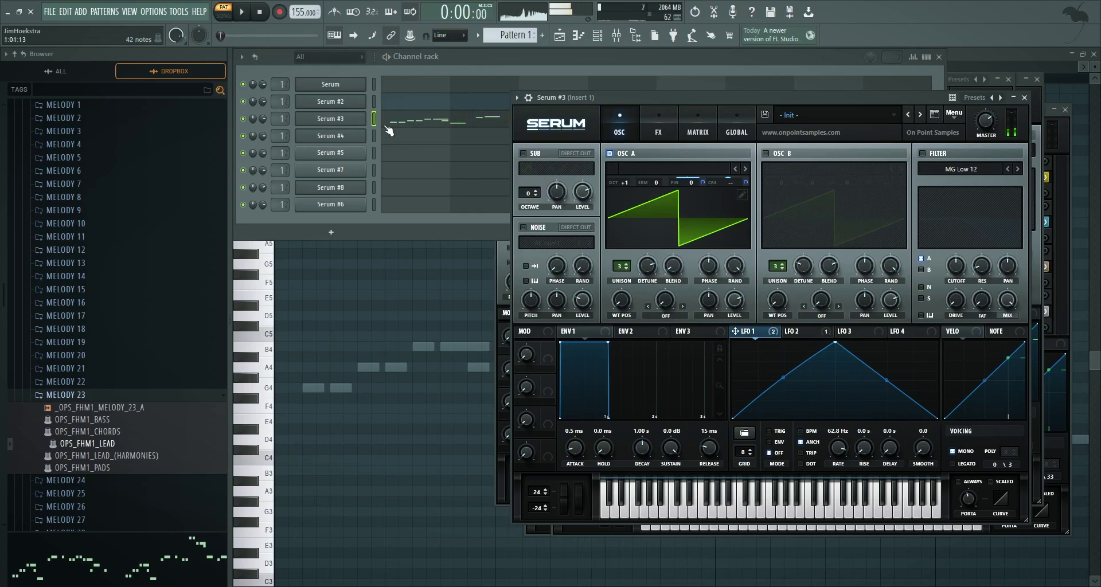
- Move the melody notes from Serum #3 to Serum #4 and play that layer
left_click(374, 119)
key("ctrl+x")
left_click(374, 135)
key("ctrl+v")
left_click(355, 137)
key("space")
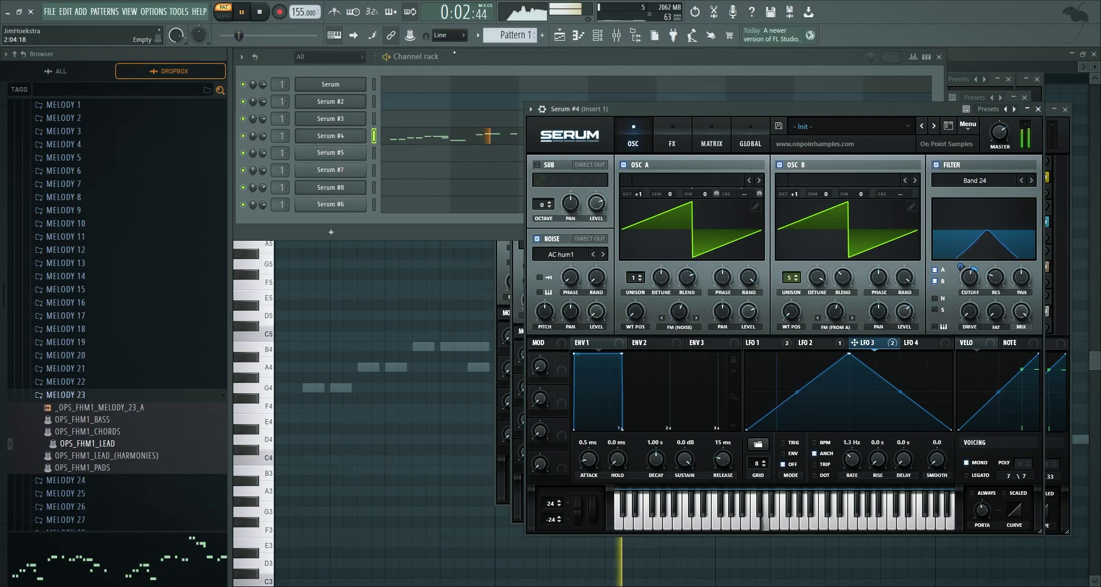
- Move the melody notes from Serum #4 to Serum #5 and play that layer
left_click(374, 136)
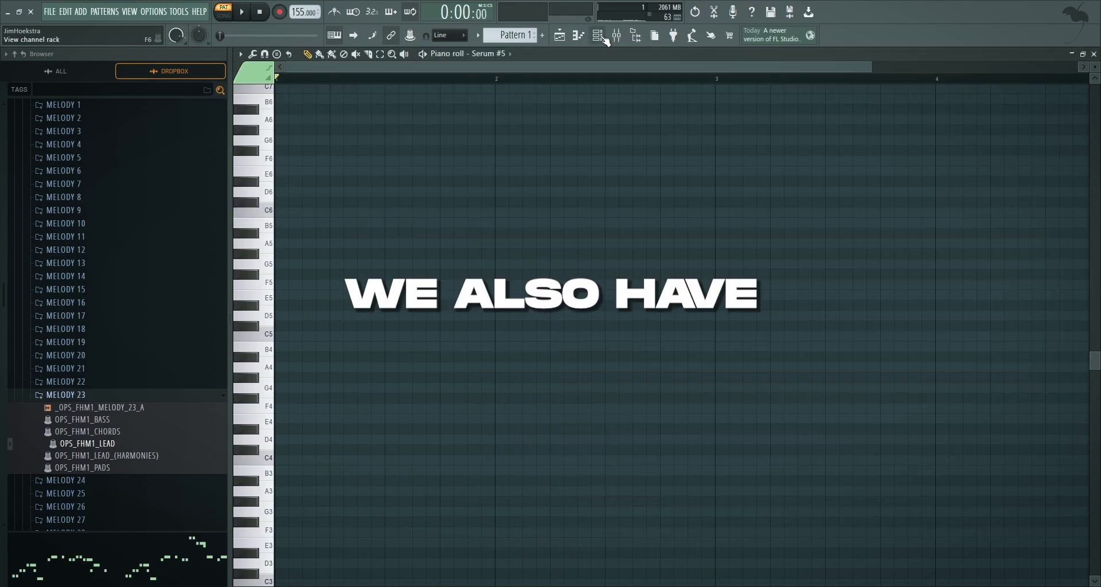
key("ctrl+x")
left_click(373, 153)
key("ctrl+v")
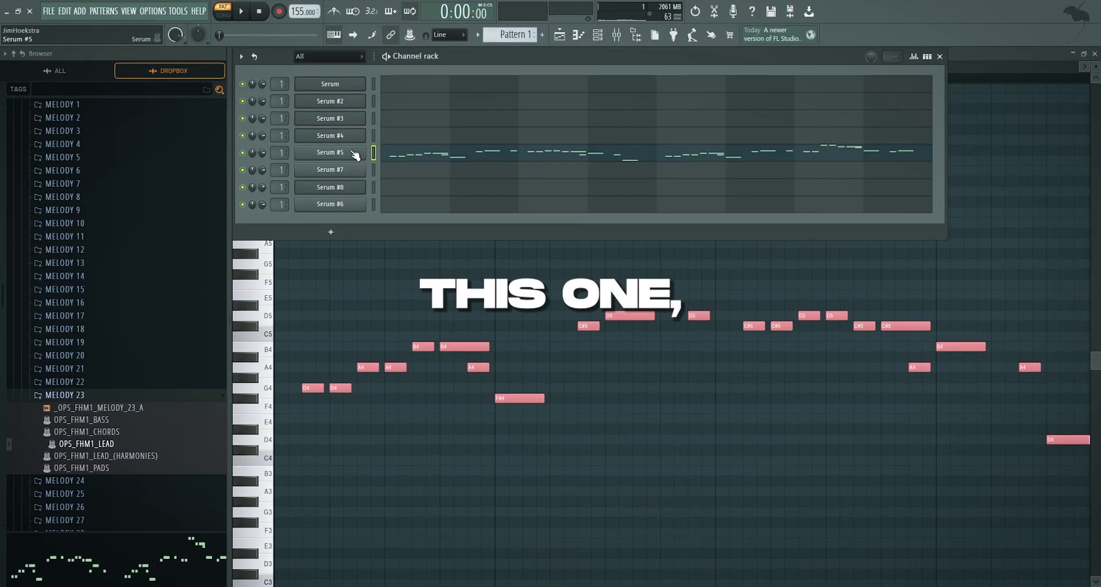
left_click(355, 152)
key("space")
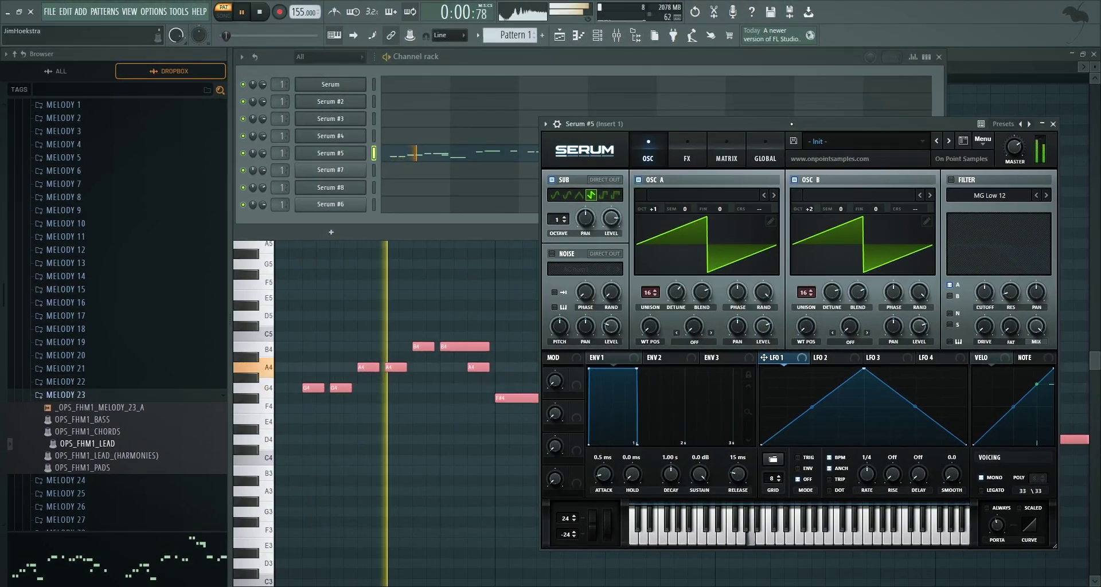
- Audition the widened layers by playing the melody on Serum #7 and on Serum #8
left_click(422, 141)
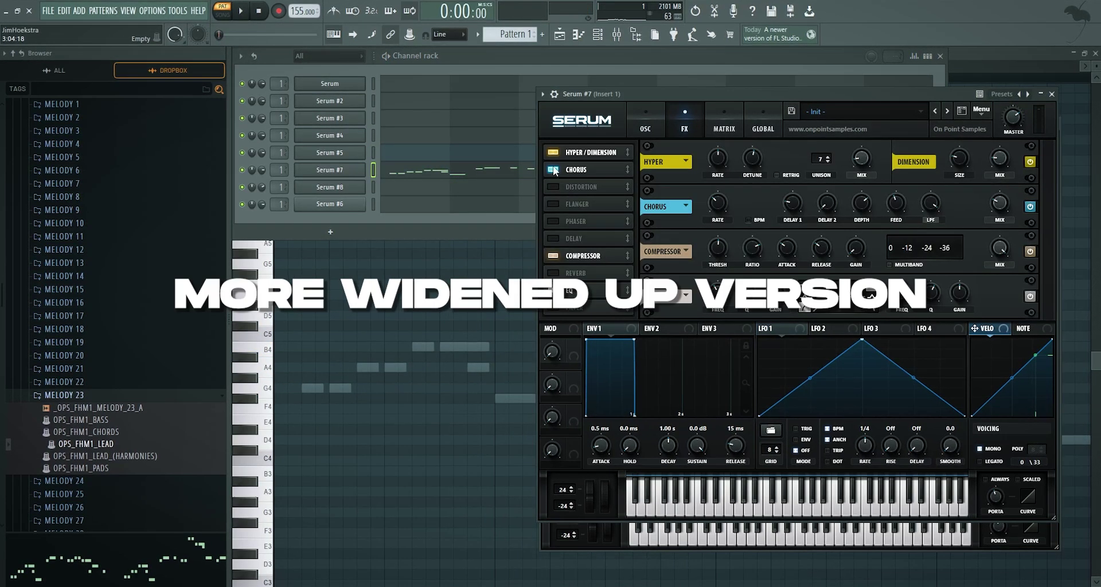
key("space")
left_click(381, 172)
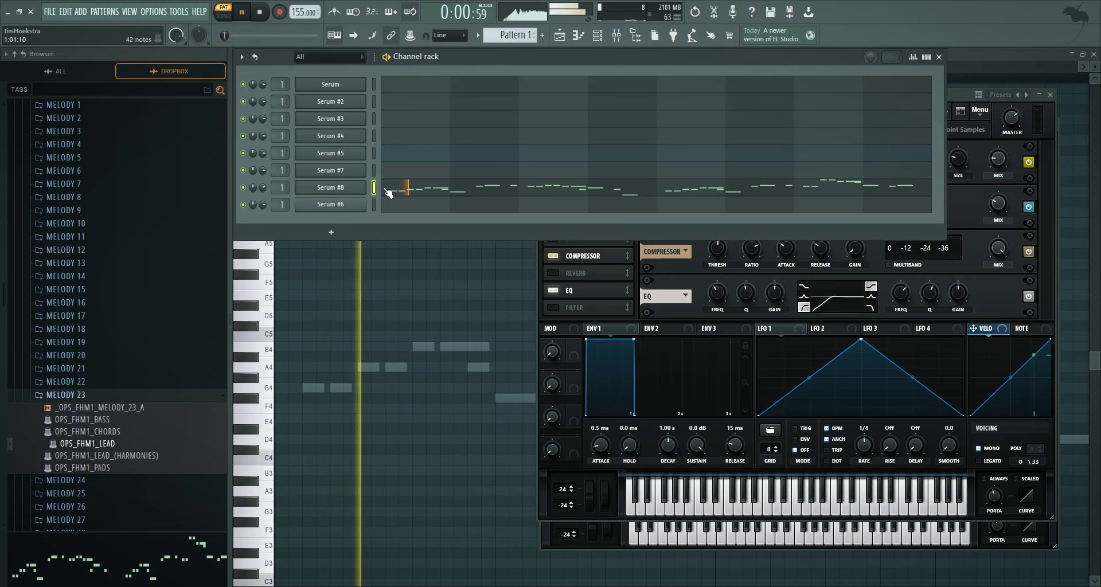
- Move the melody notes from Serum #8 to Serum #6 and open that channel's synth window
key("ctrl+x")
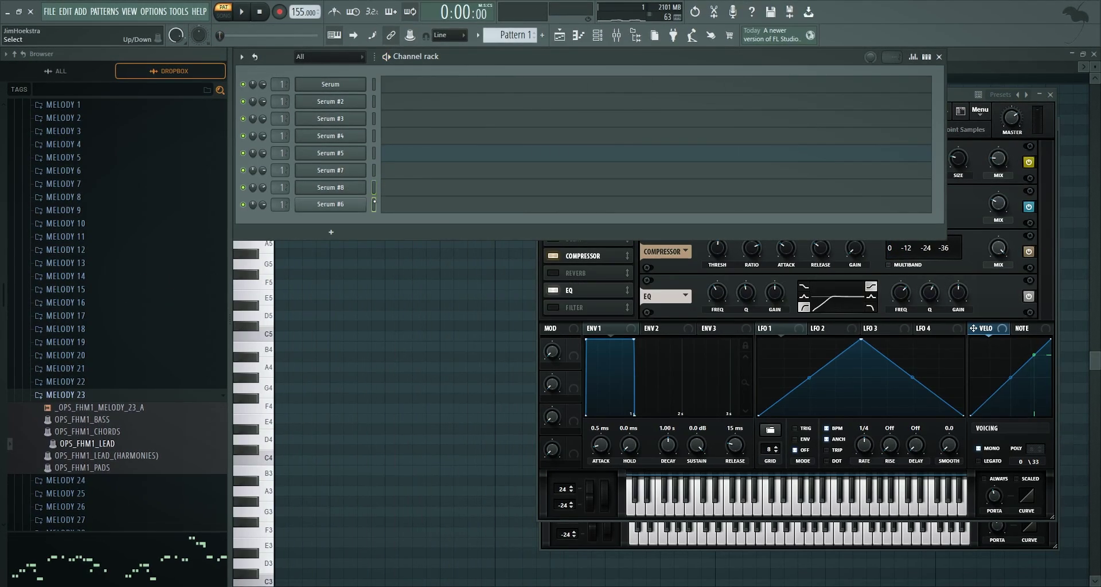
left_click(373, 204)
key("ctrl+v")
left_click(354, 205)
left_click_drag(683, 138, 664, 78)
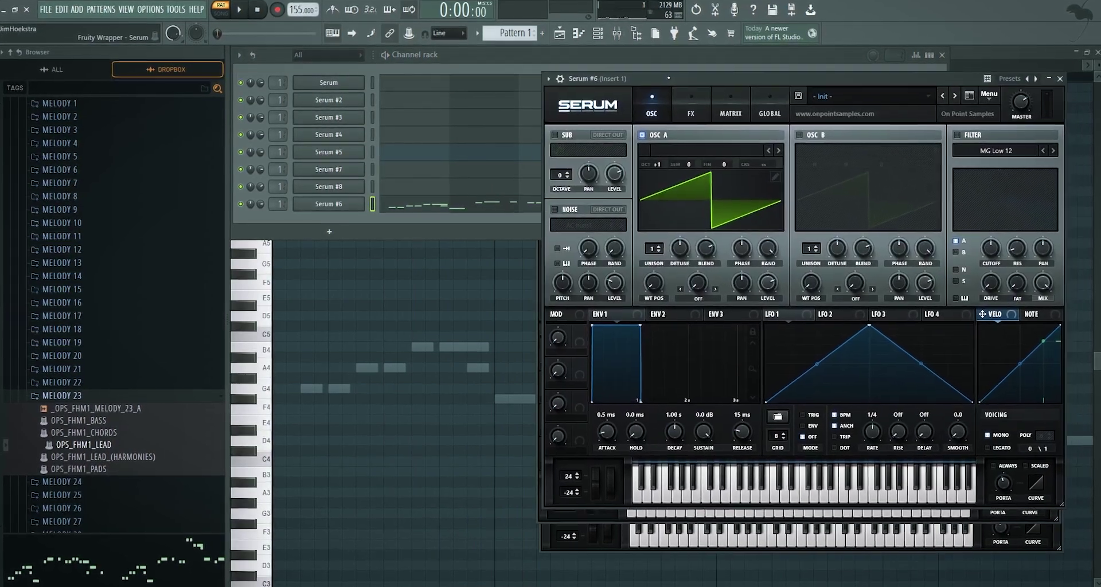
- Load the Analog Basic Shapes wavetable in oscillator A and set its wavetable position to the square wave
left_click(718, 152)
mouse_move(704, 167)
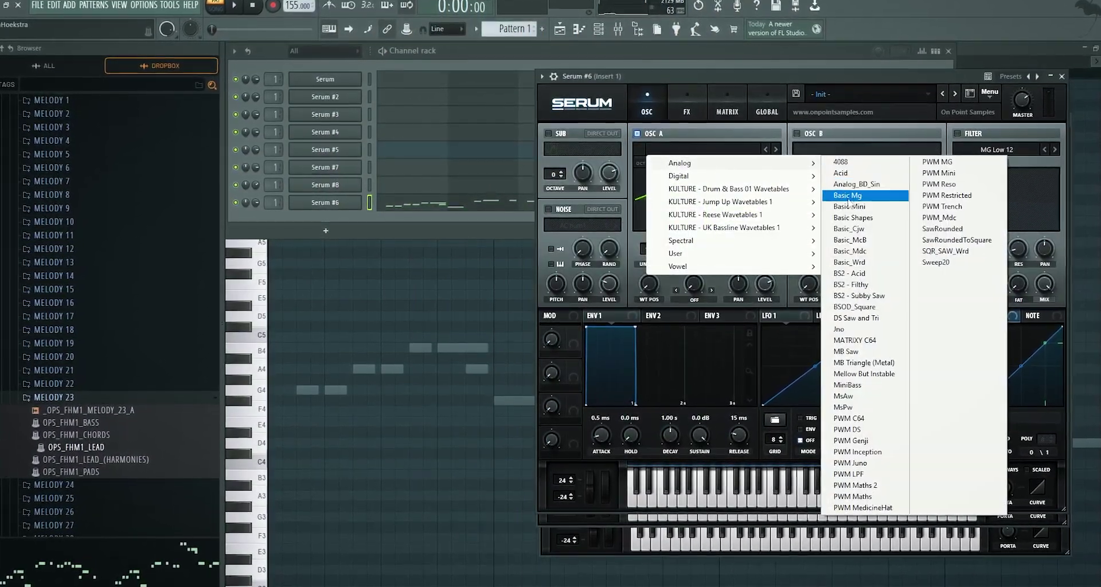
left_click(851, 218)
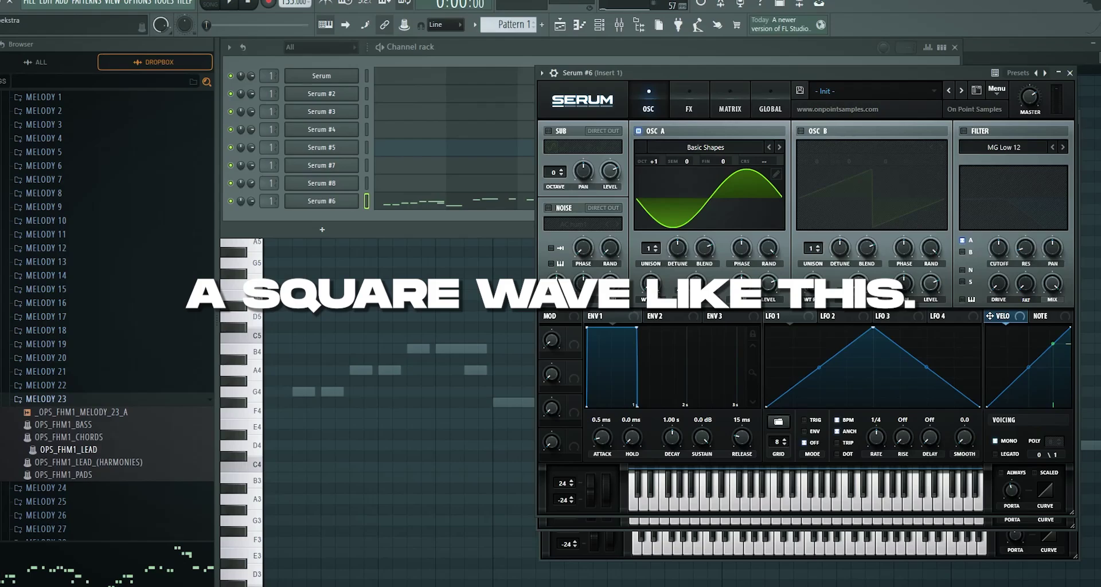
left_click_drag(651, 283, 658, 221)
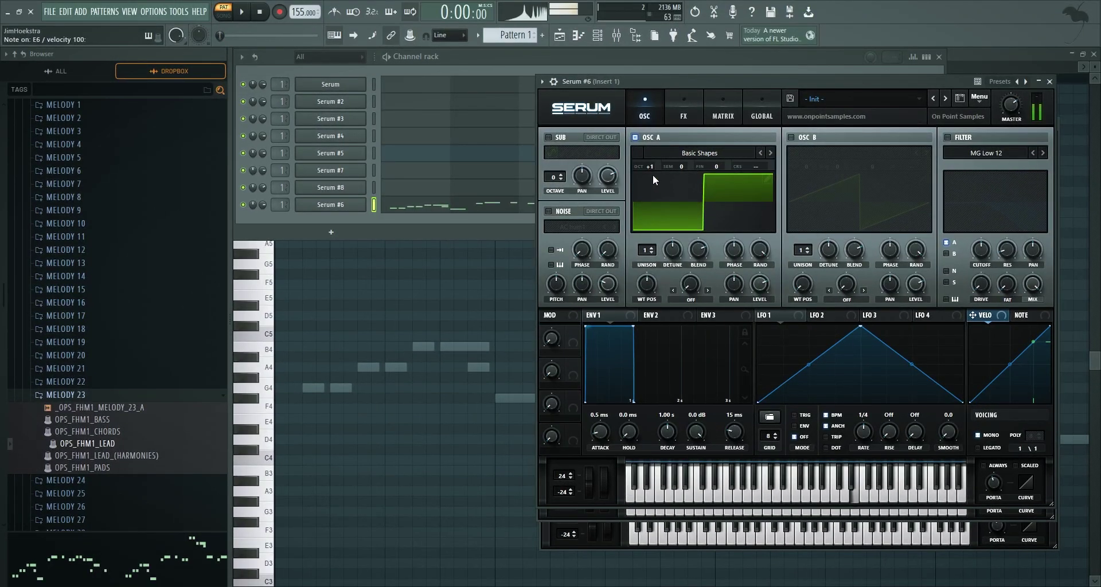
- Shape LFO 1 into a steep falling decay curve in envelope mode, with BPM sync off and the rate at 18.7 Hz
left_click_drag(858, 329, 760, 327)
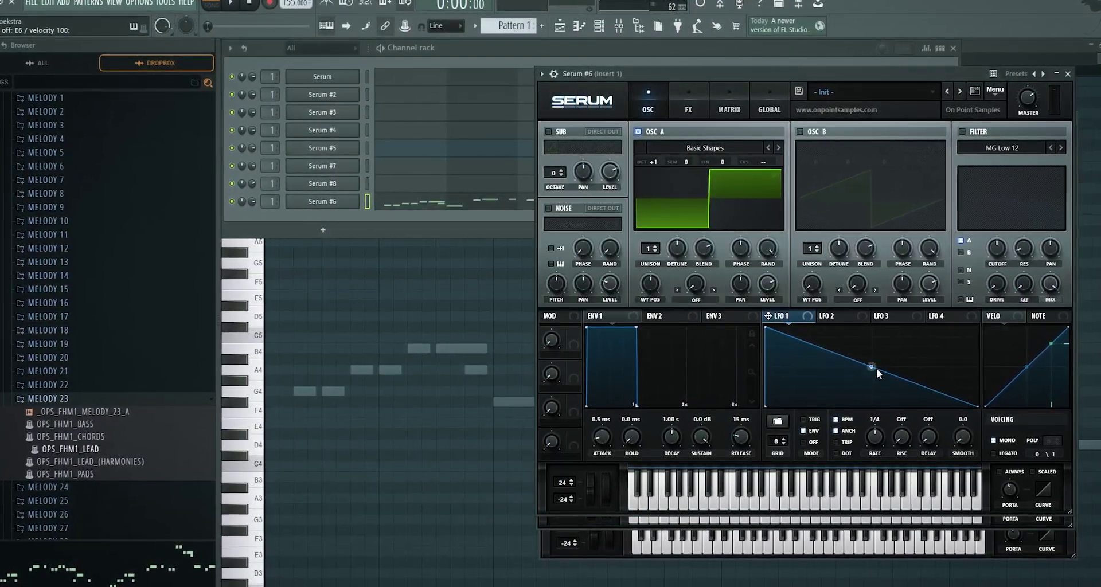
left_click_drag(868, 366, 868, 405)
left_click(805, 429)
left_click(840, 419)
left_click_drag(886, 443, 890, 429)
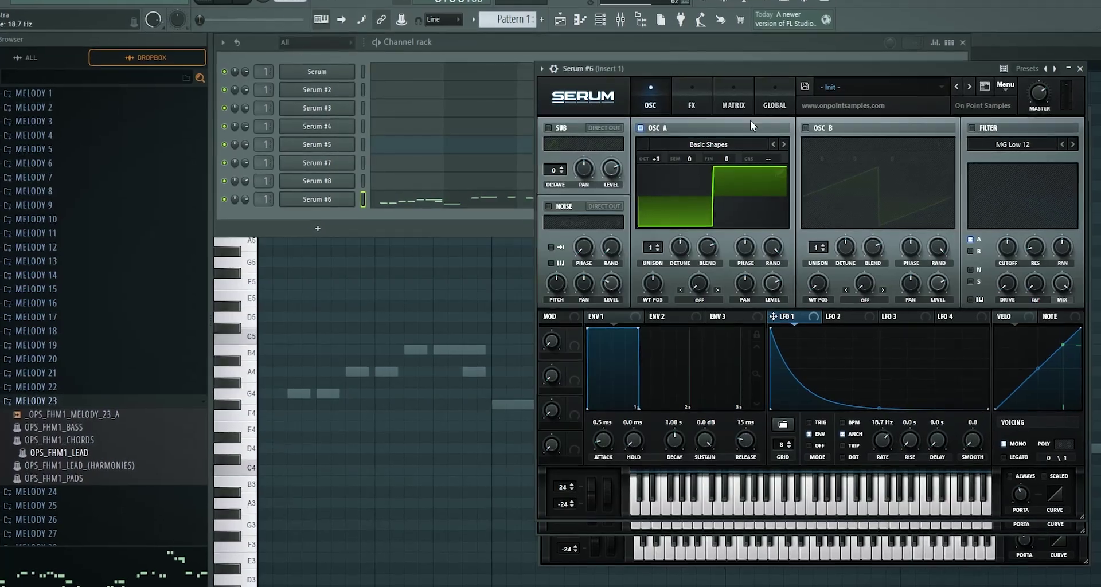
- Route LFO 1 to the master tuning in the modulation matrix with an amount of 38
left_click(731, 104)
left_click(570, 148)
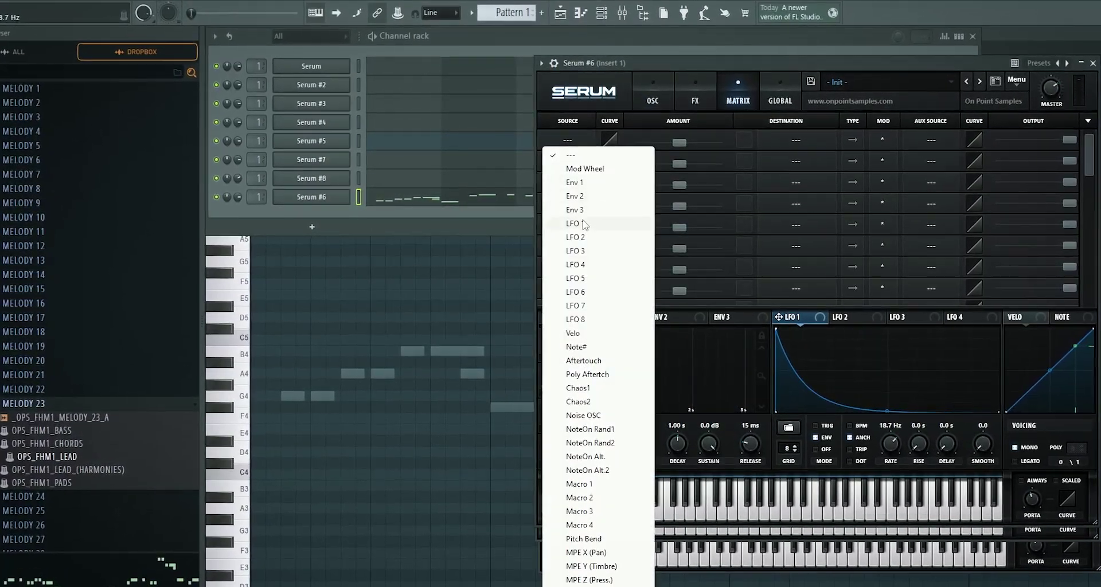
left_click(568, 221)
left_click(800, 143)
mouse_move(816, 255)
left_click(892, 251)
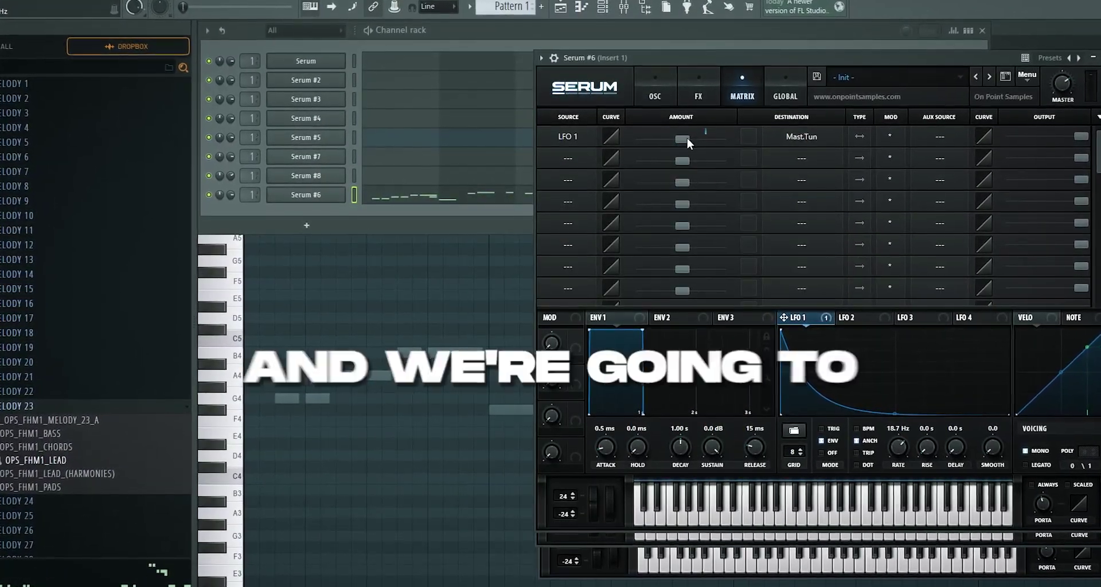
left_click_drag(687, 139, 708, 132)
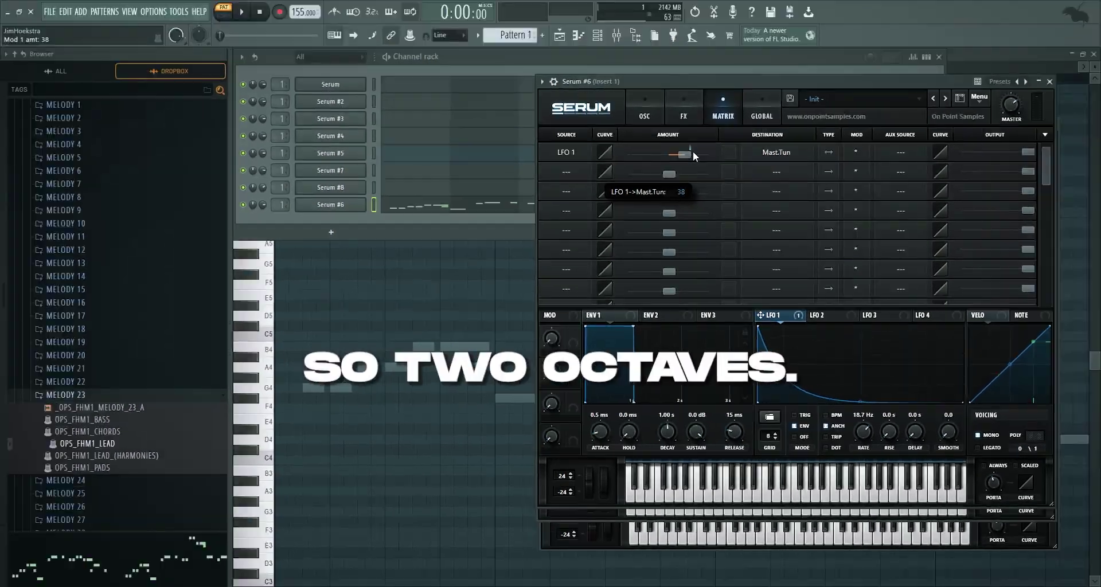
- Raise oscillator A's octave to +3 and increase LFO 1's rate
left_click(648, 115)
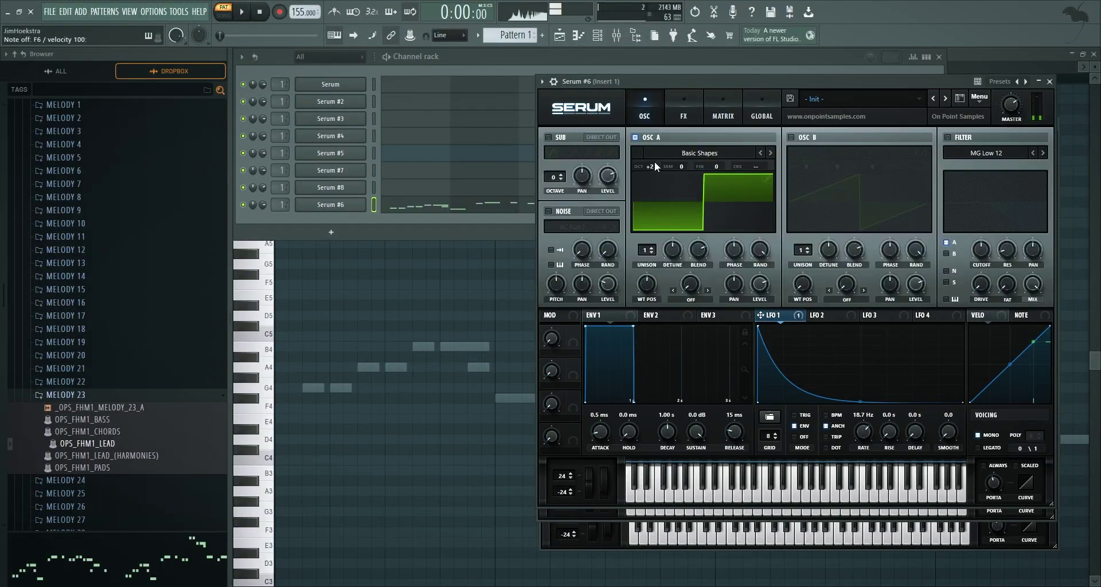
left_click_drag(867, 437, 870, 427)
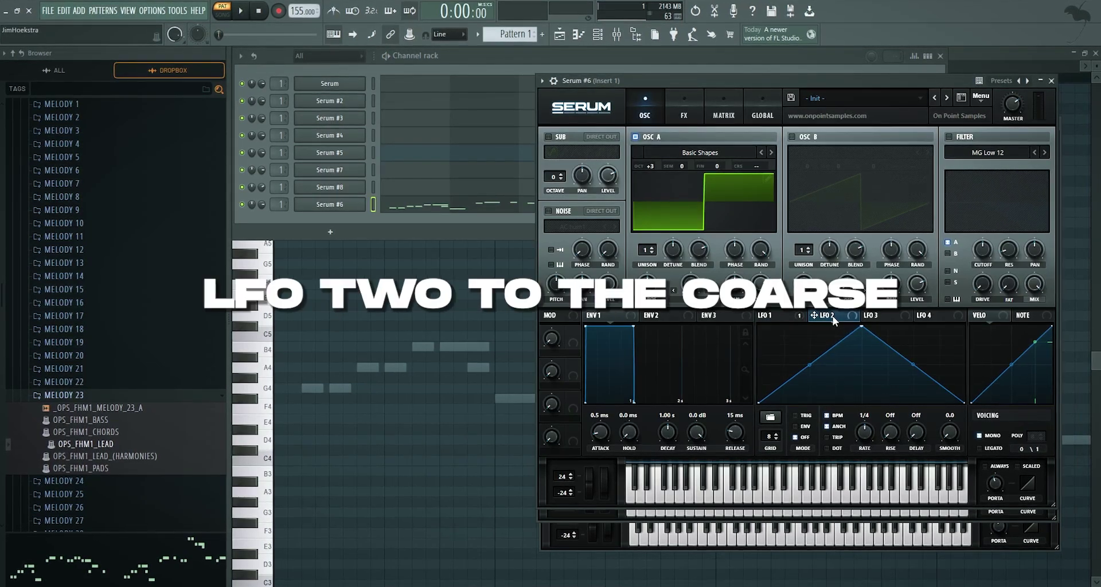
- Assign LFO 2 to oscillator A's coarse pitch and reduce that modulation's output to 16, checking it with playback
left_click_drag(832, 316, 754, 164)
key("space")
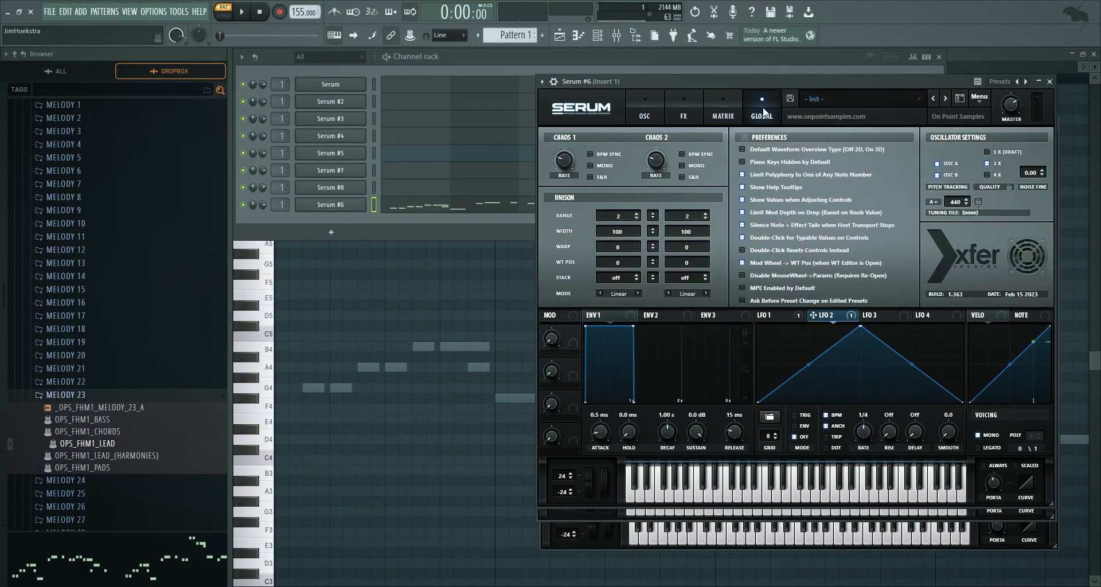
left_click(717, 106)
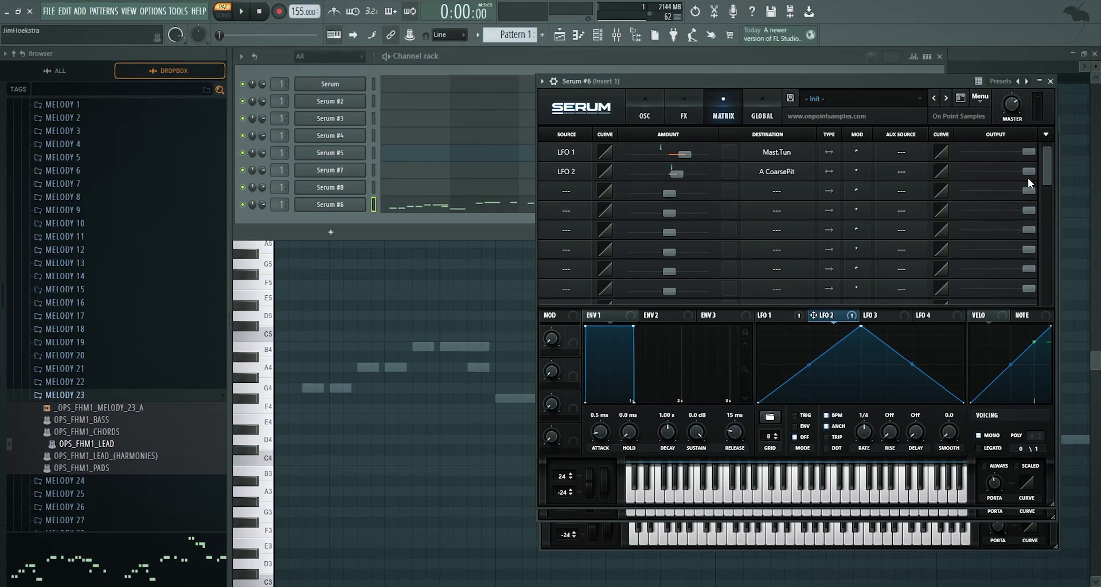
key("space")
left_click_drag(1026, 171, 965, 170)
left_click(655, 115)
key("space")
- Turn off BPM sync for LFO 2, set its rate to 11.6 Hz and play the melody
left_click(829, 415)
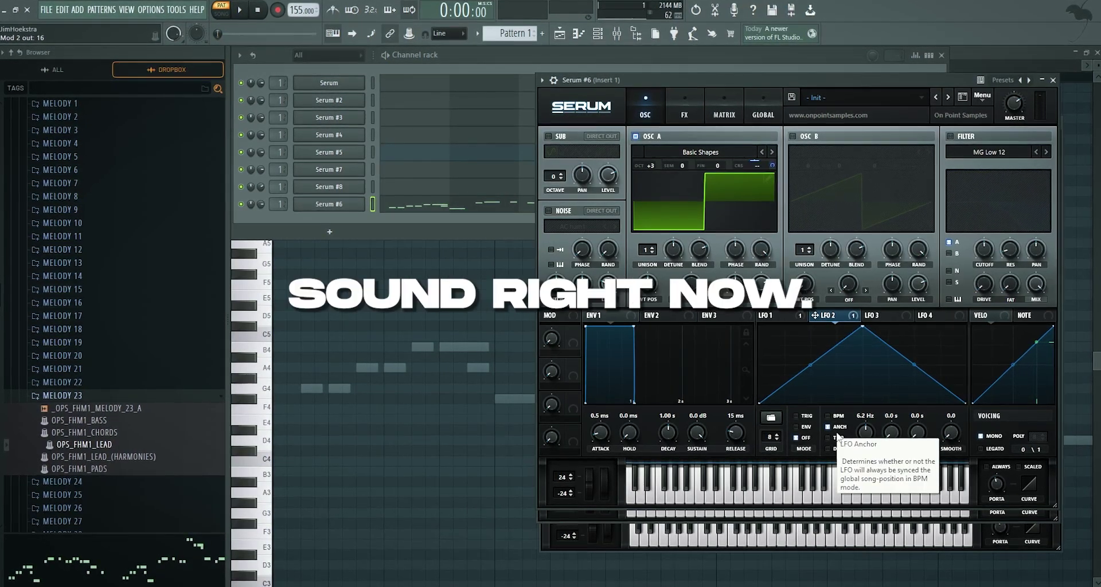
left_click_drag(870, 442, 867, 432)
key("space")
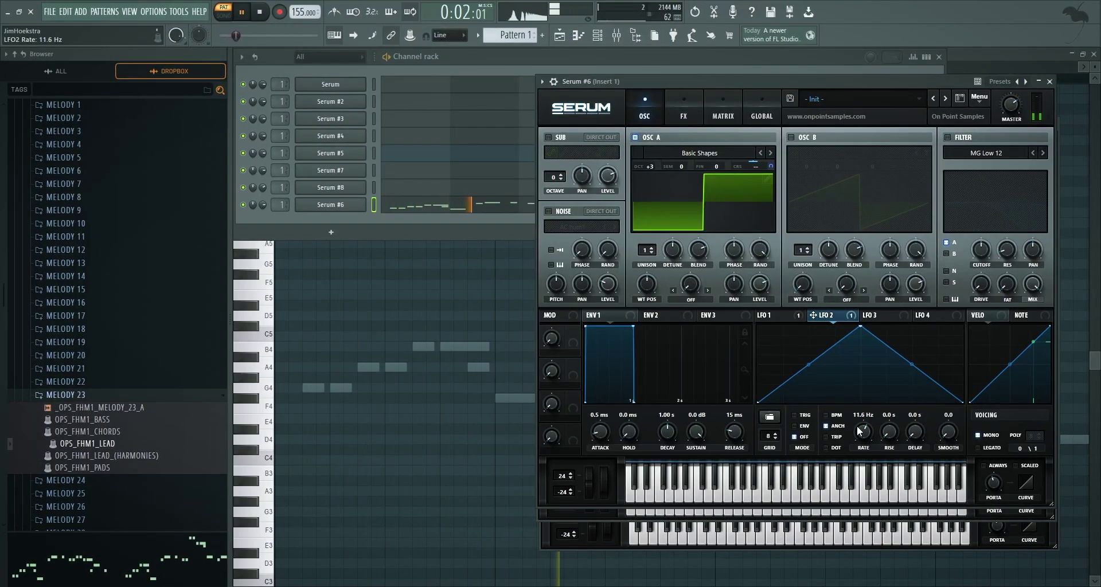
- Reduce the LFO 2 coarse pitch modulation to an output of 9 and an amount of 8, checking it with playback
left_click(760, 100)
left_click(720, 115)
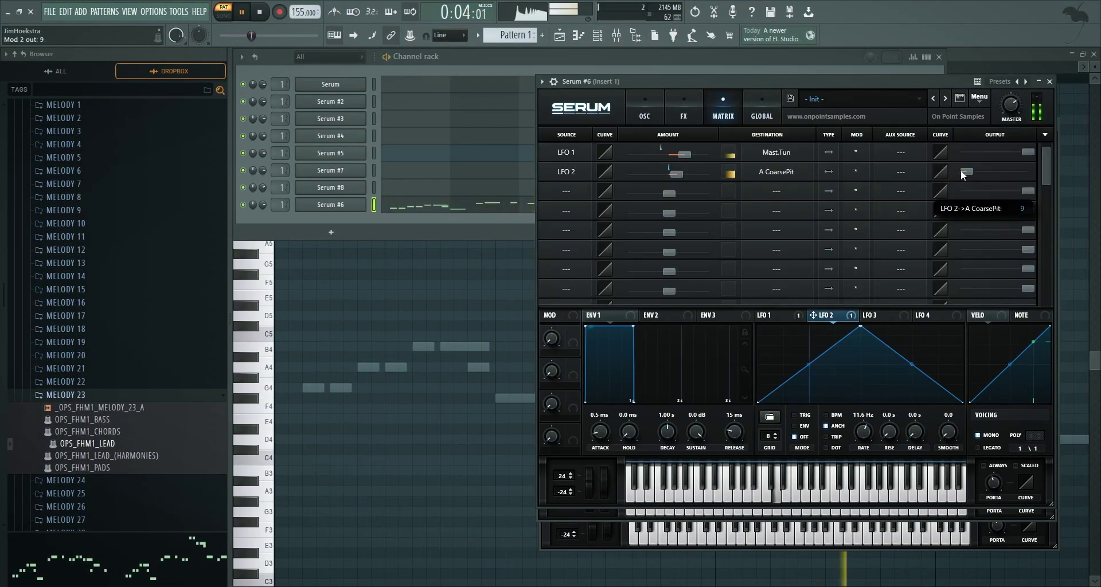
left_click(659, 112)
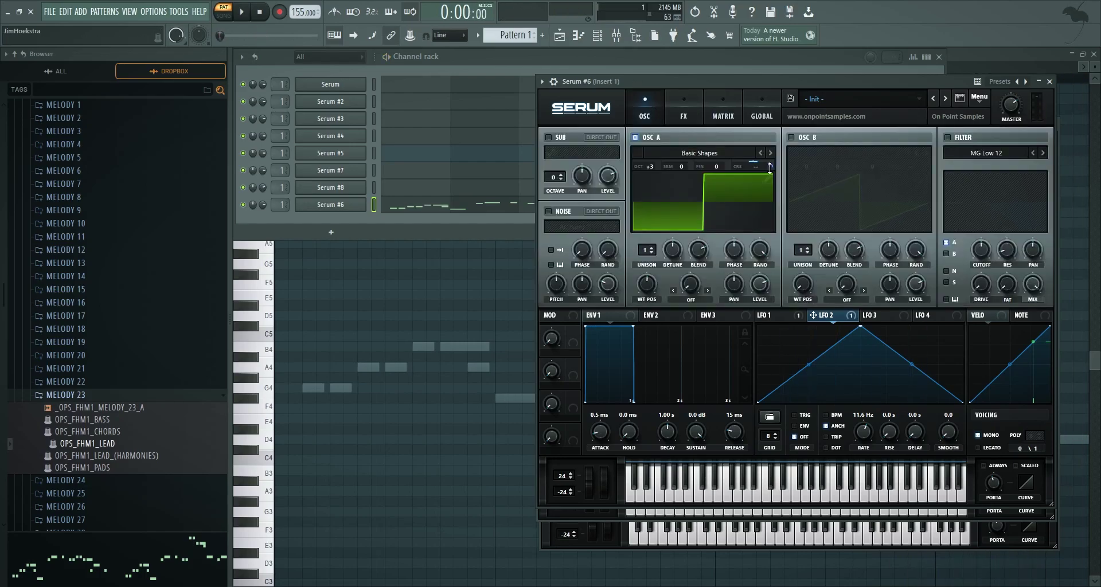
left_click_drag(769, 168, 769, 172)
key("space")
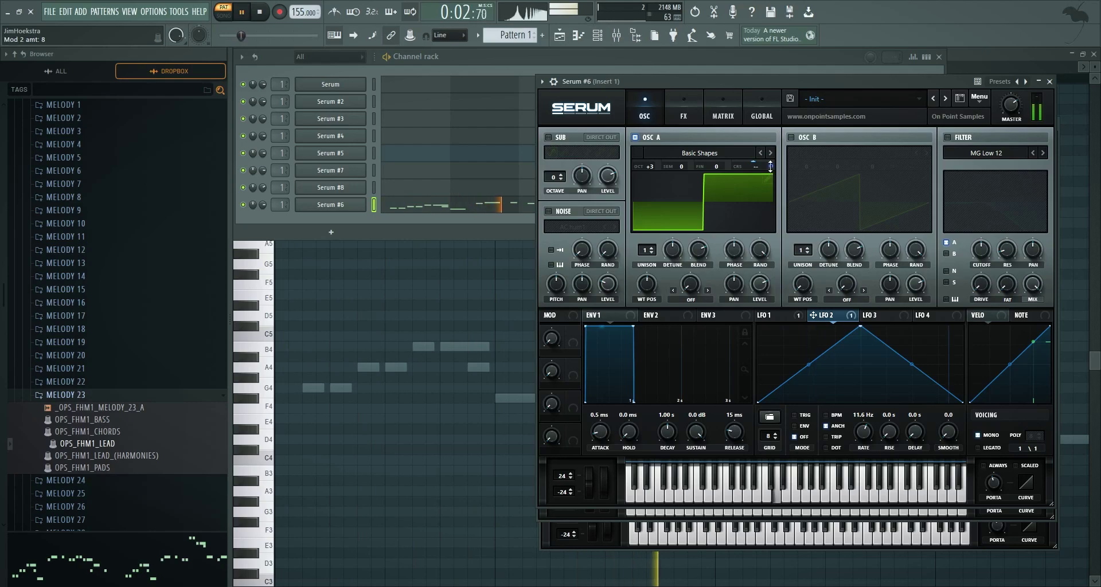
- Add a Tube distortion effect to Serum #6 and set its drive to 95%, checking it with playback
left_click(689, 112)
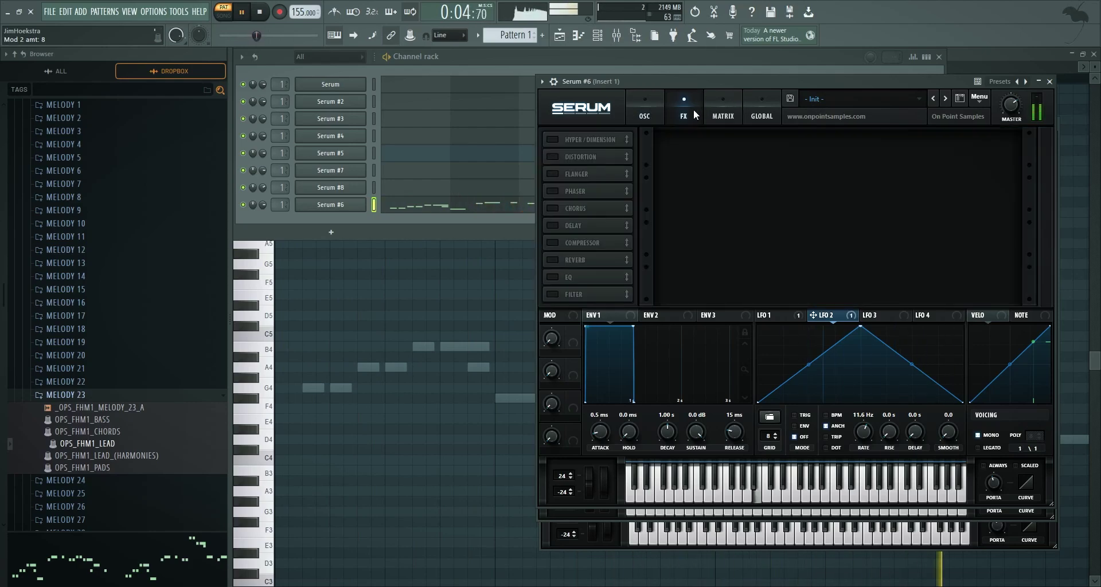
left_click(656, 96)
key("space")
left_click(683, 114)
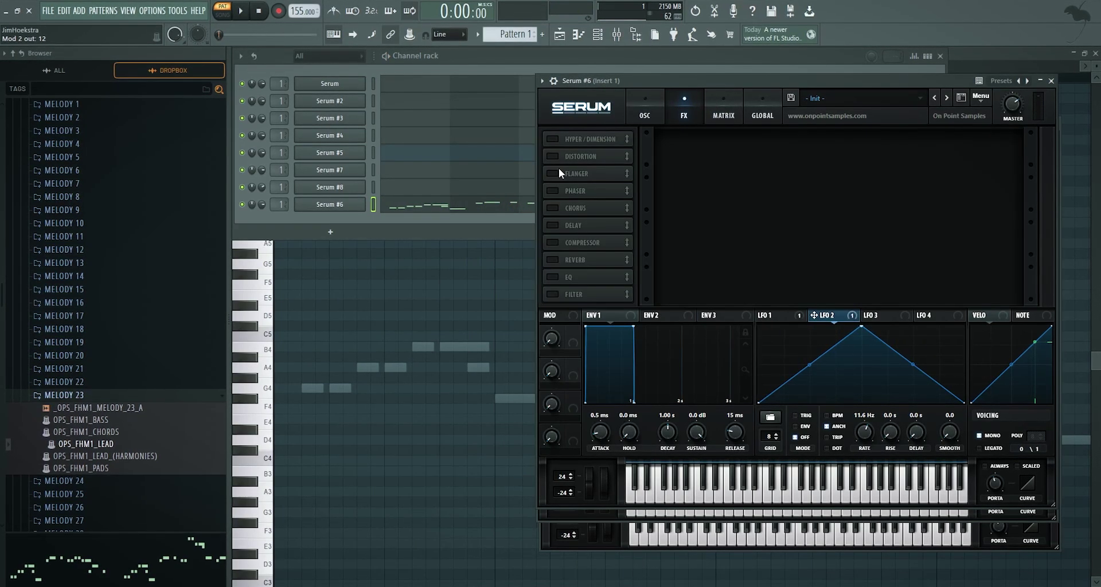
left_click(552, 156)
key("space")
mouse_move(930, 143)
left_mouse_down()
mouse_move(941, 97)
mouse_move(911, 154)
left_mouse_up()
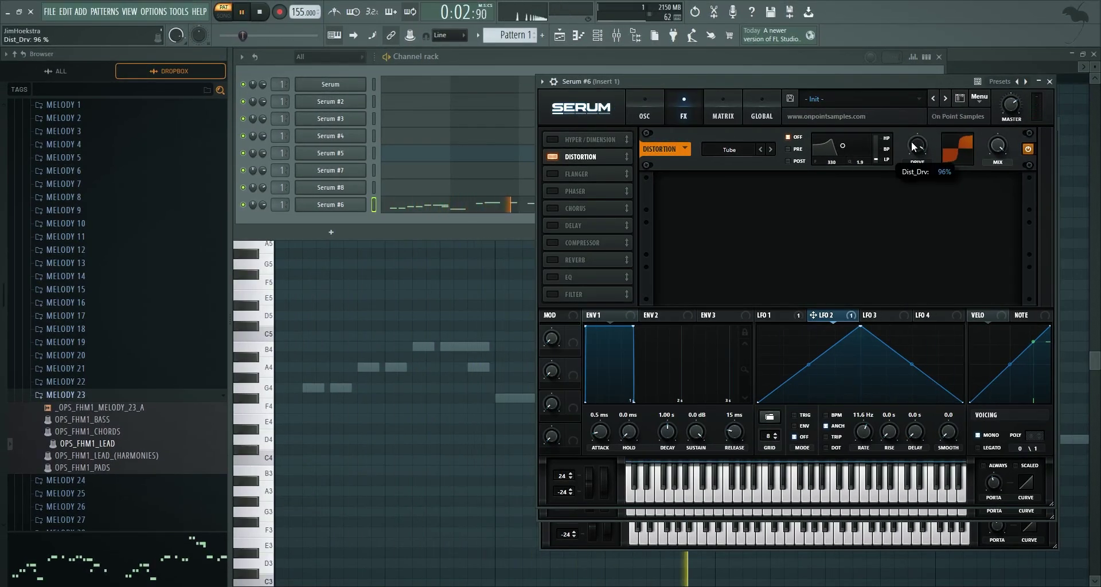
key("space")
- Set LFO 2's rise to 0.6 s and its rate to 9.3 Hz in Serum #6, checking it with playback
left_click(645, 110)
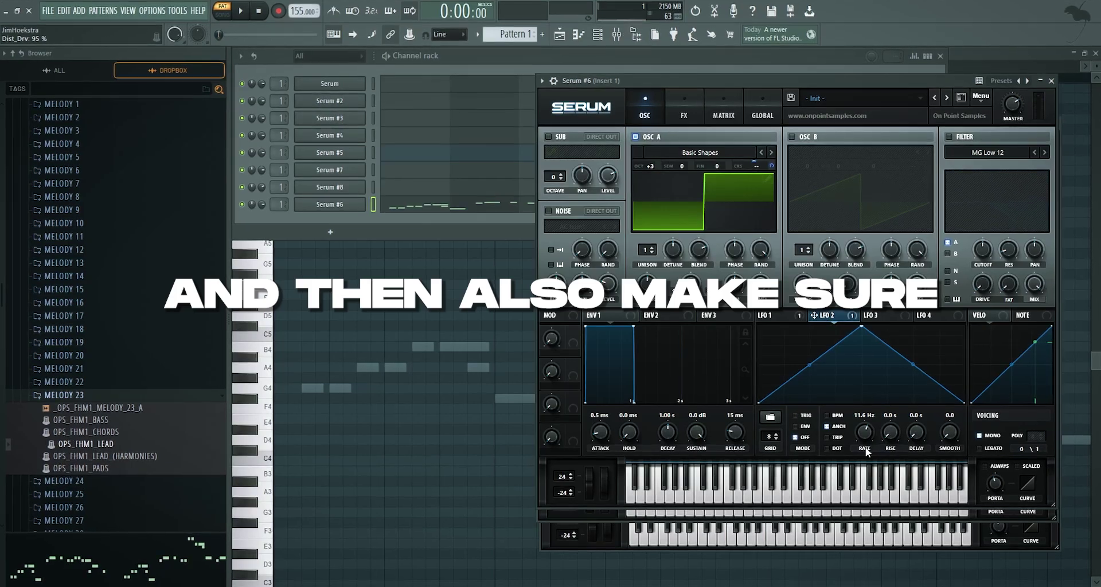
mouse_move(898, 438)
left_mouse_down()
mouse_move(895, 449)
mouse_move(889, 440)
left_mouse_up()
key("space")
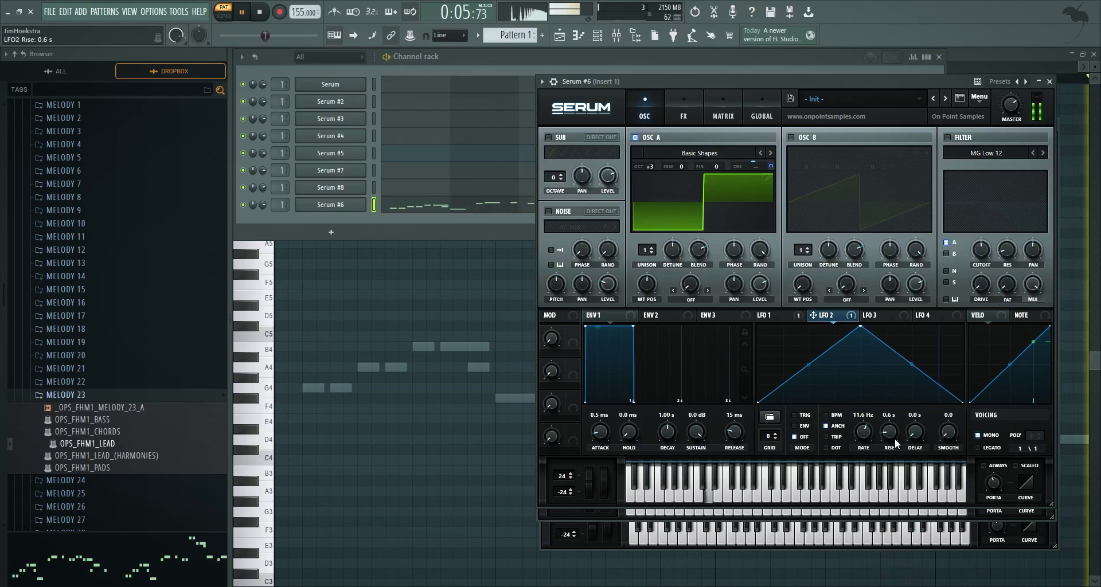
key("space")
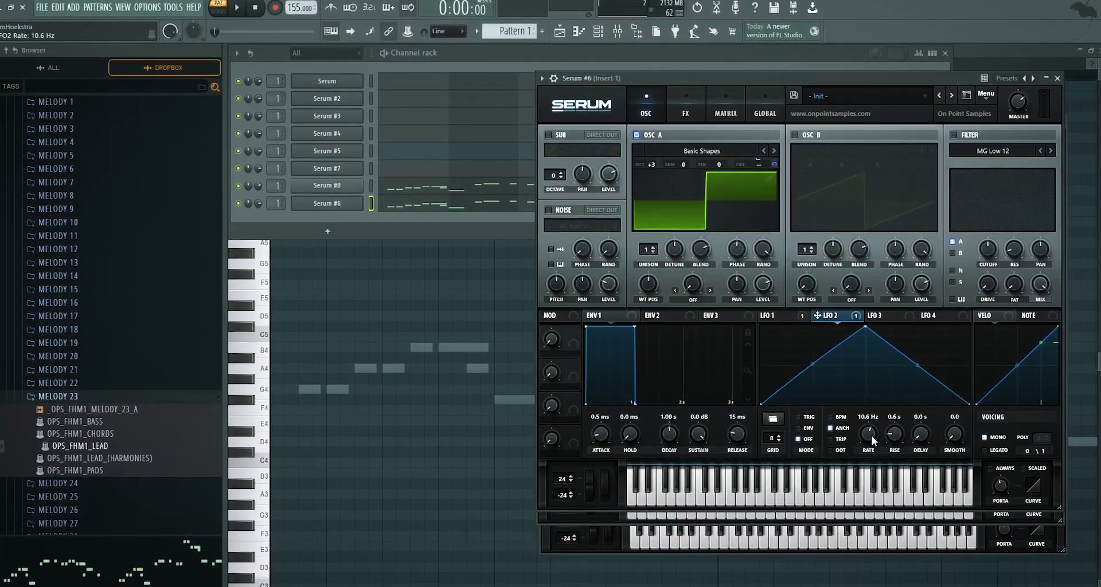
left_click_drag(870, 435, 869, 437)
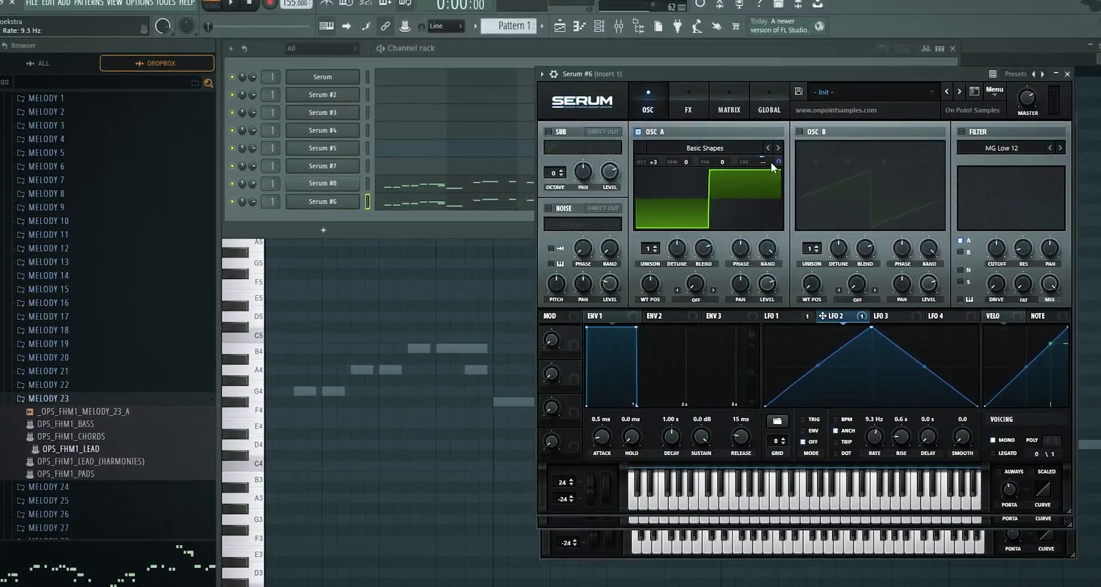
- Mute the Serum #8 layer and set LFO 2's rise to 0.7 s in Serum #6, checking the pitch with playback
left_click(231, 181)
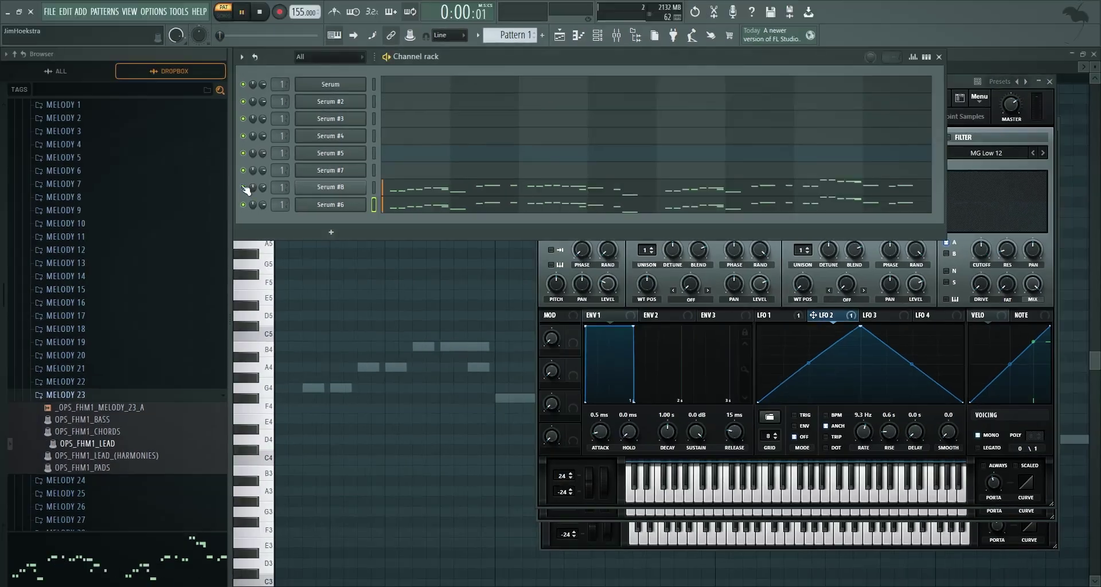
left_click(769, 287)
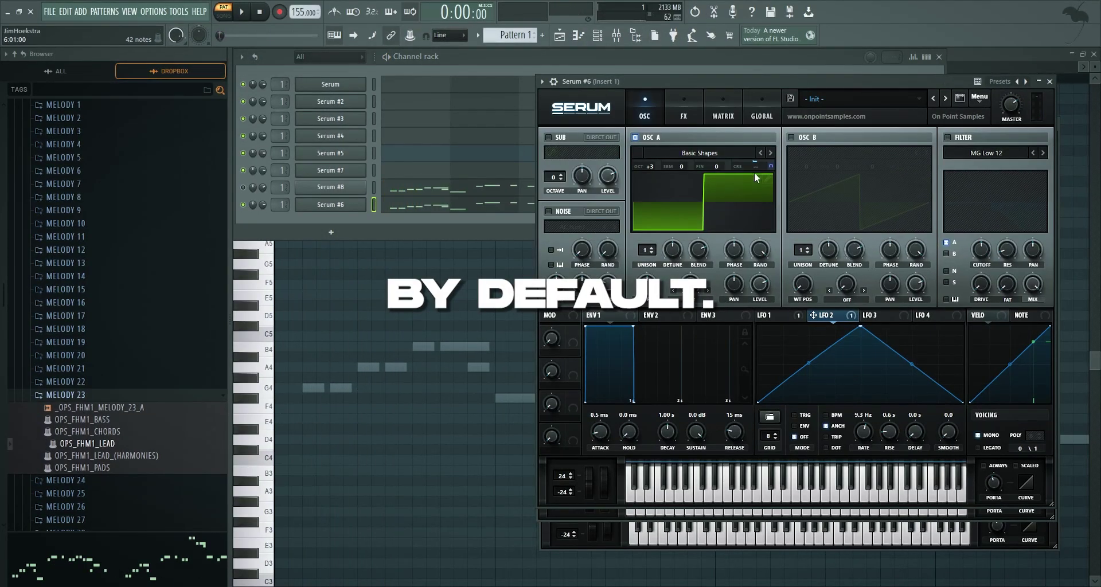
left_click(685, 112)
left_click(724, 112)
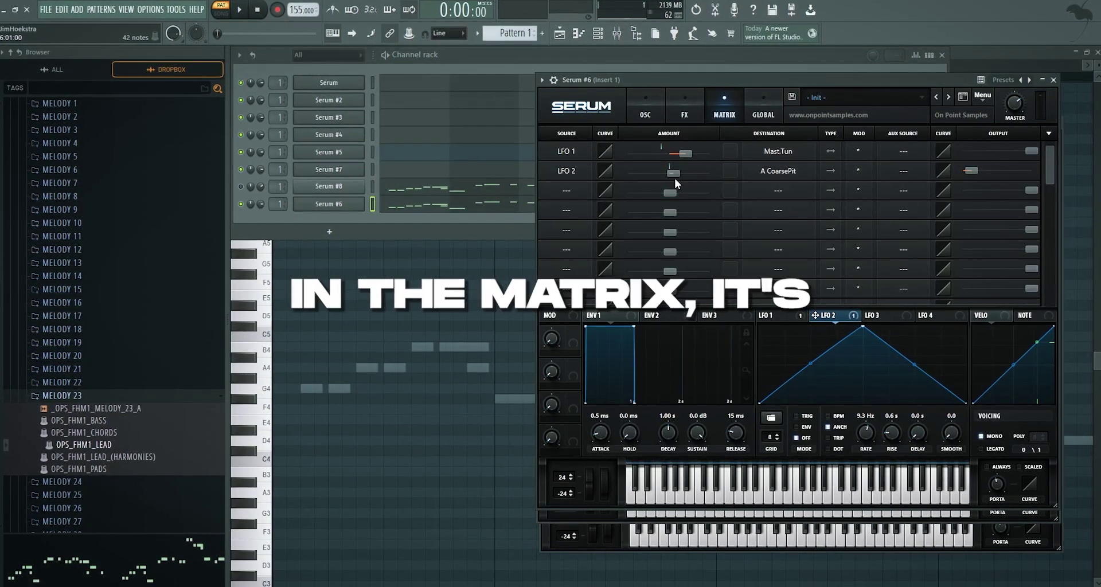
key("space")
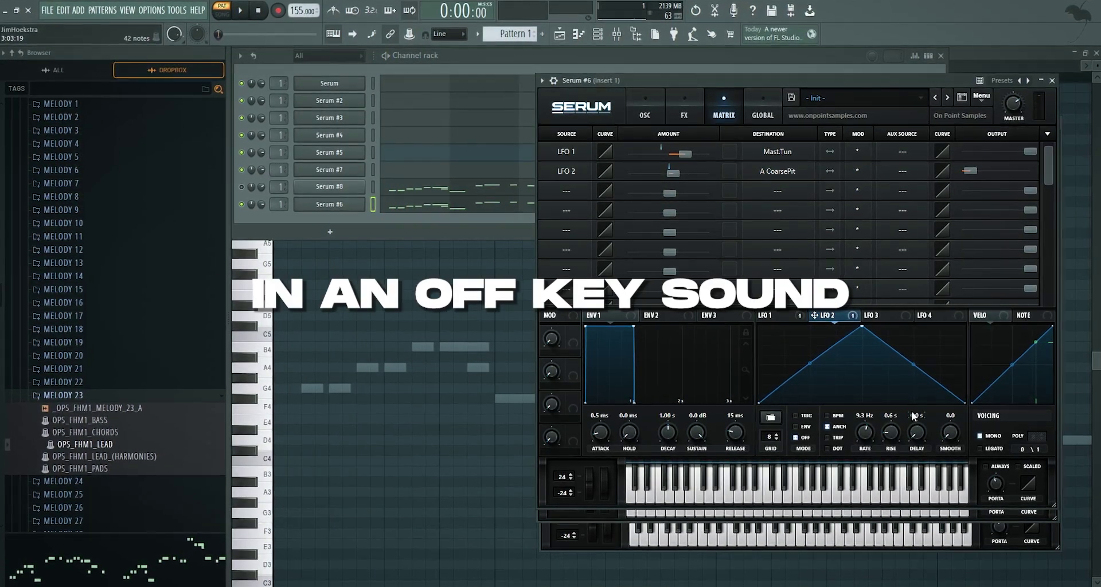
left_click_drag(892, 435, 893, 433)
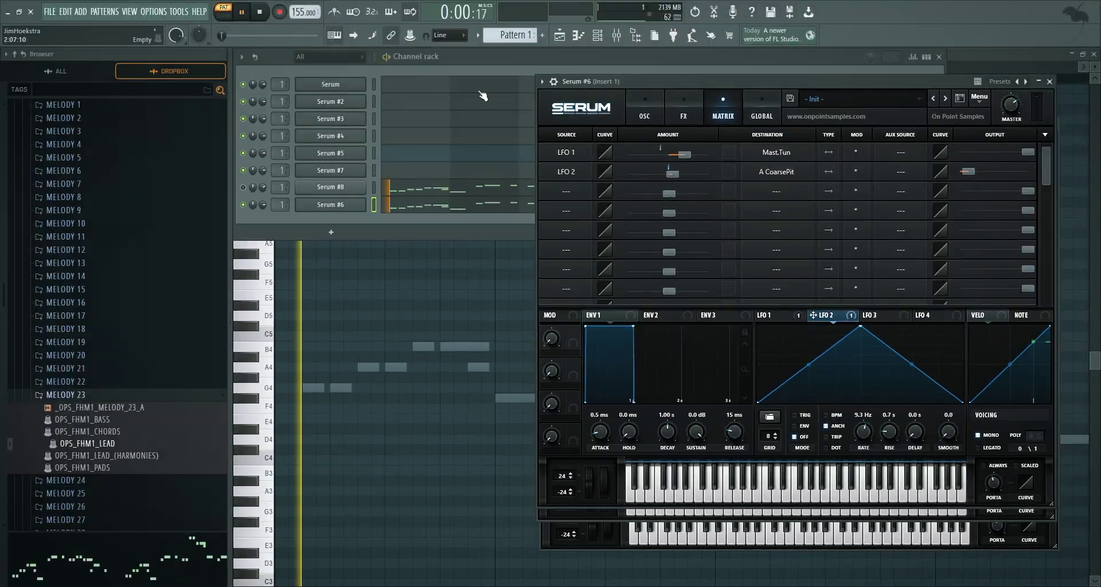
left_click(245, 195)
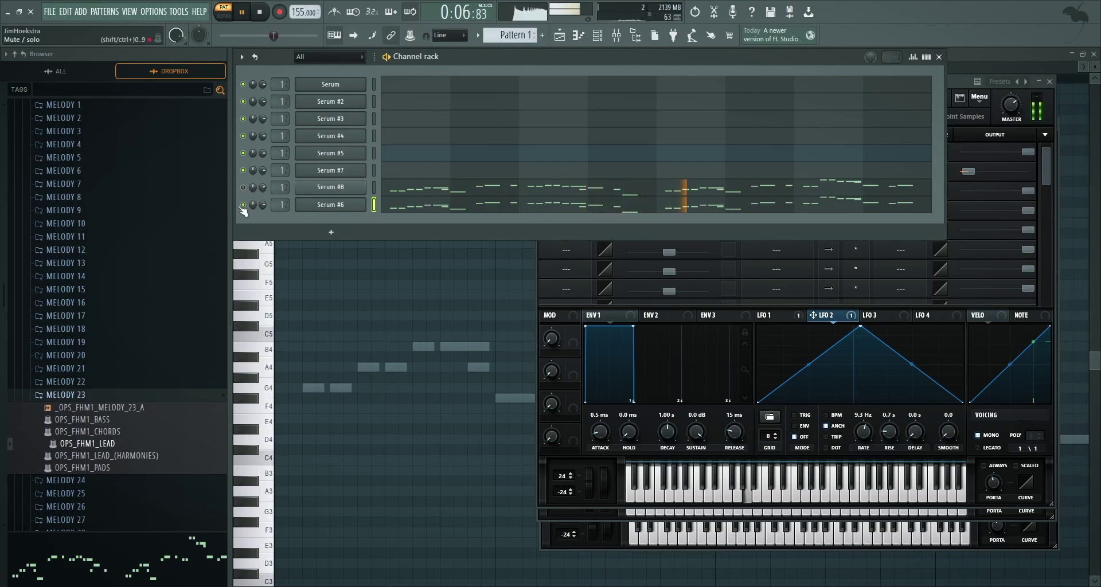
key("space")
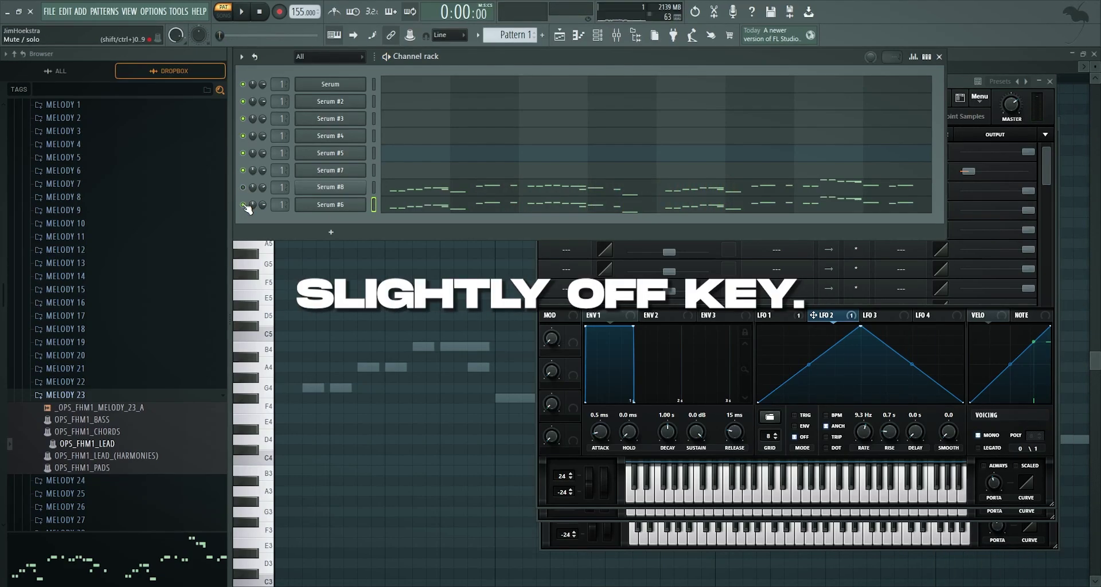
- Reopen Serum #6 and audition single notes to hear the coarse pitch modulation by LFO 2
left_click(331, 205)
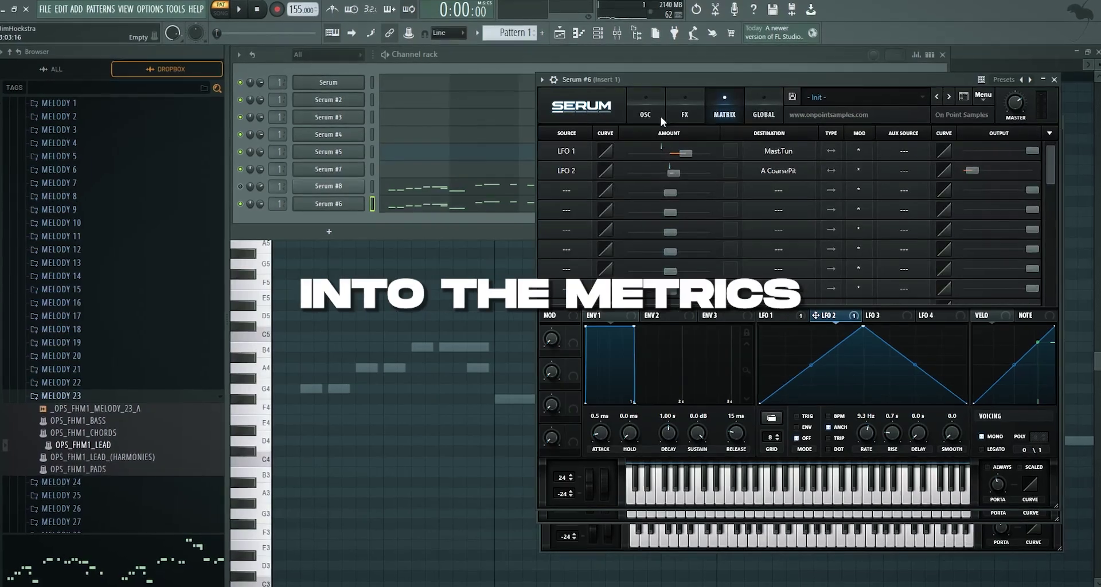
left_click(830, 171)
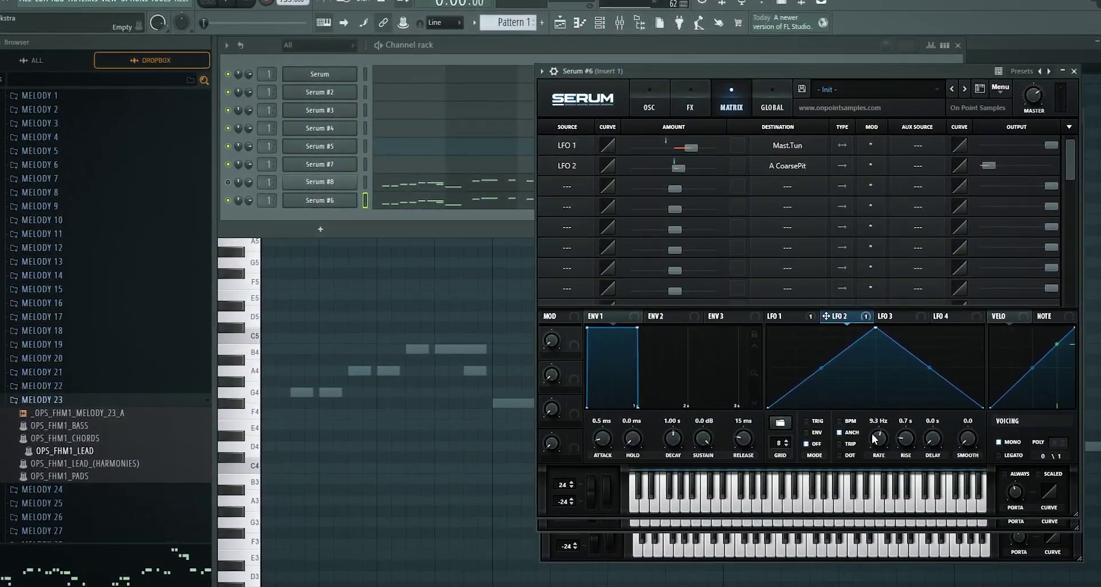
key("t")
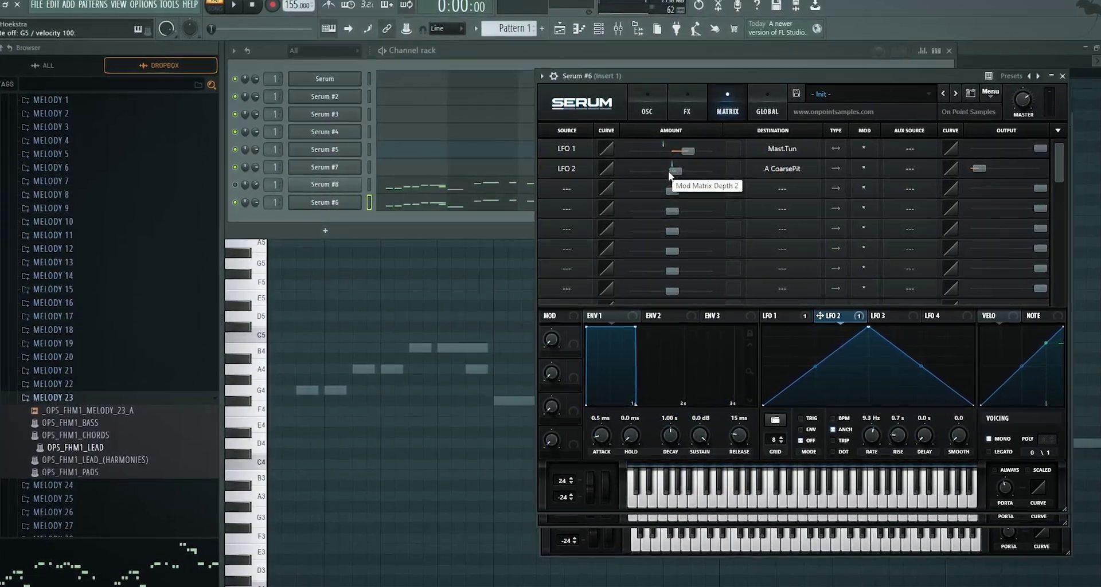
key("t")
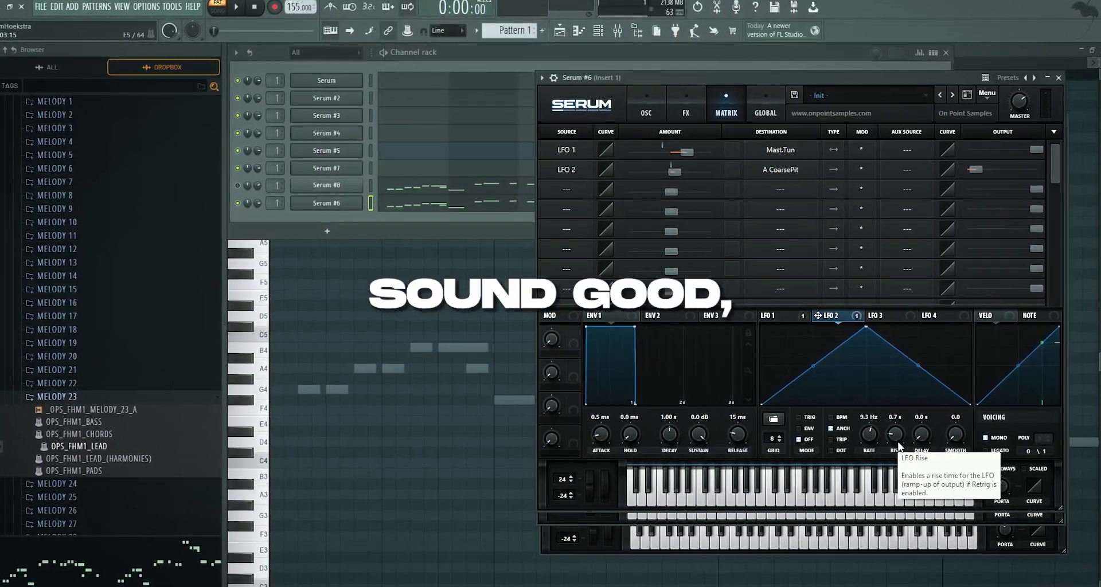
- Create Pattern 2 and place a one-bar F5 note for Serum #6, playing it back
left_click(431, 50)
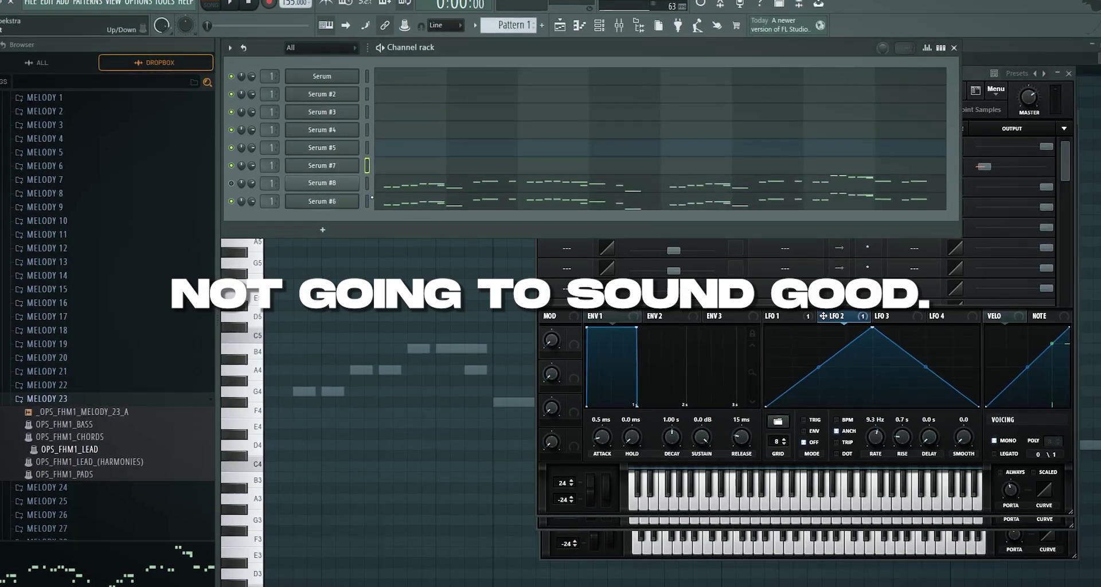
key("KP_Add")
key("F7")
left_click(270, 282)
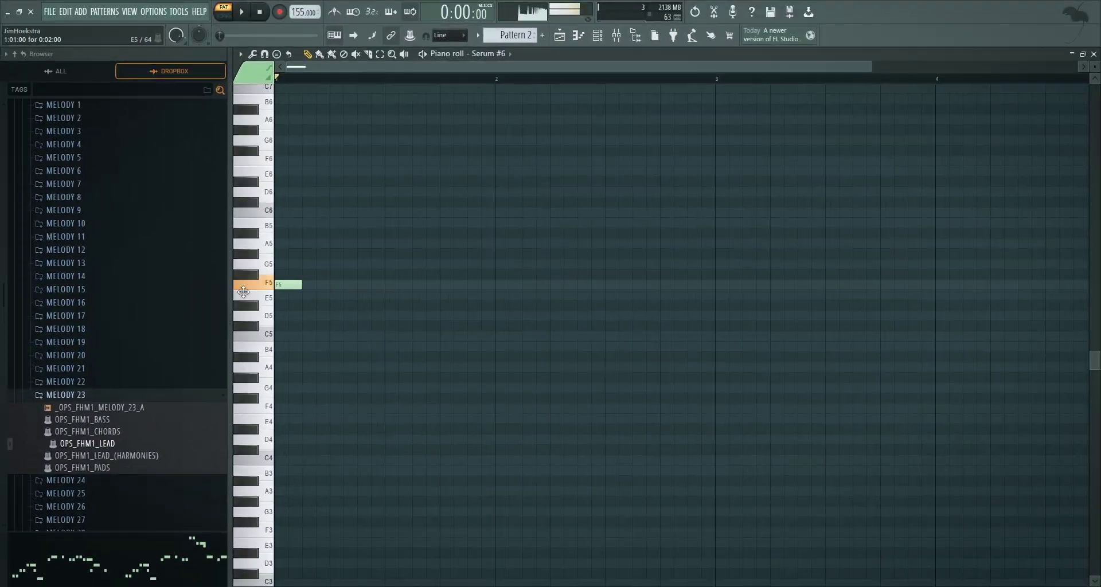
left_click(601, 36)
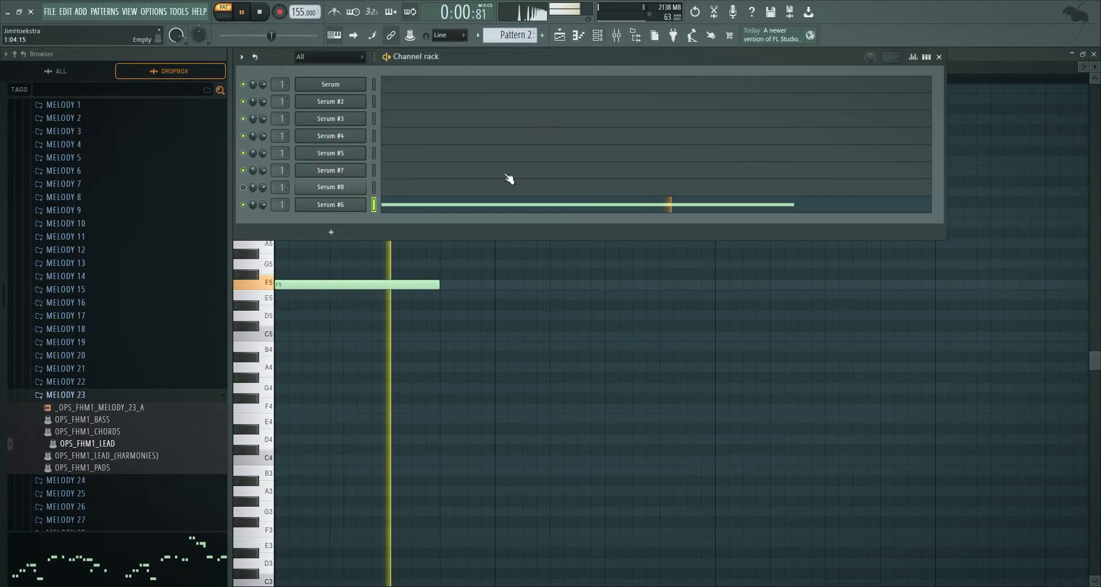
left_click(449, 286)
left_click(598, 36)
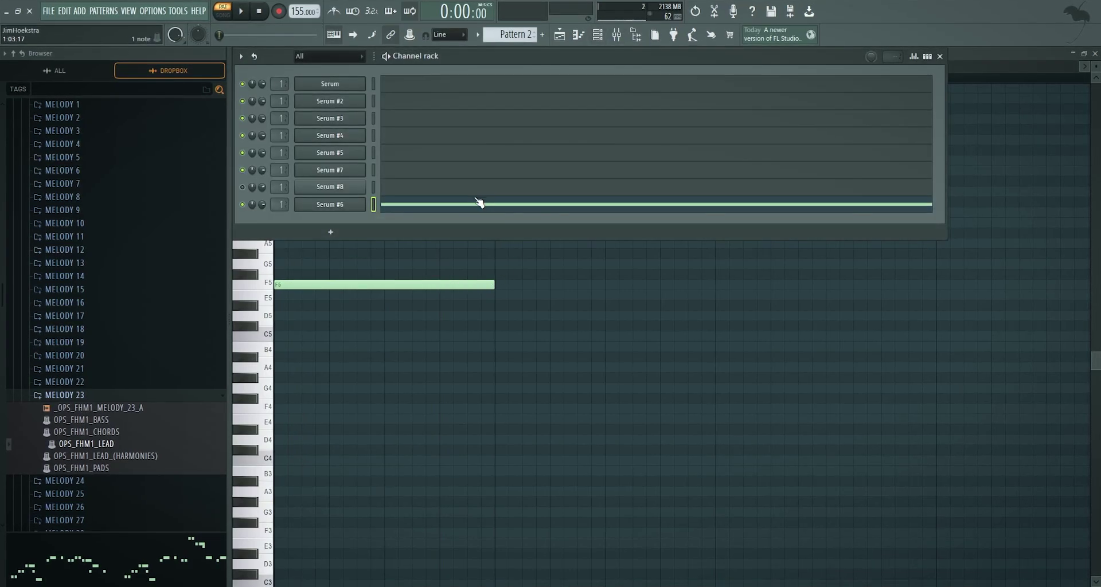
- Add the same one-bar F5 note to Serum #8 in Pattern 2 and compare both layers with playback
left_click(477, 201)
left_click(260, 285)
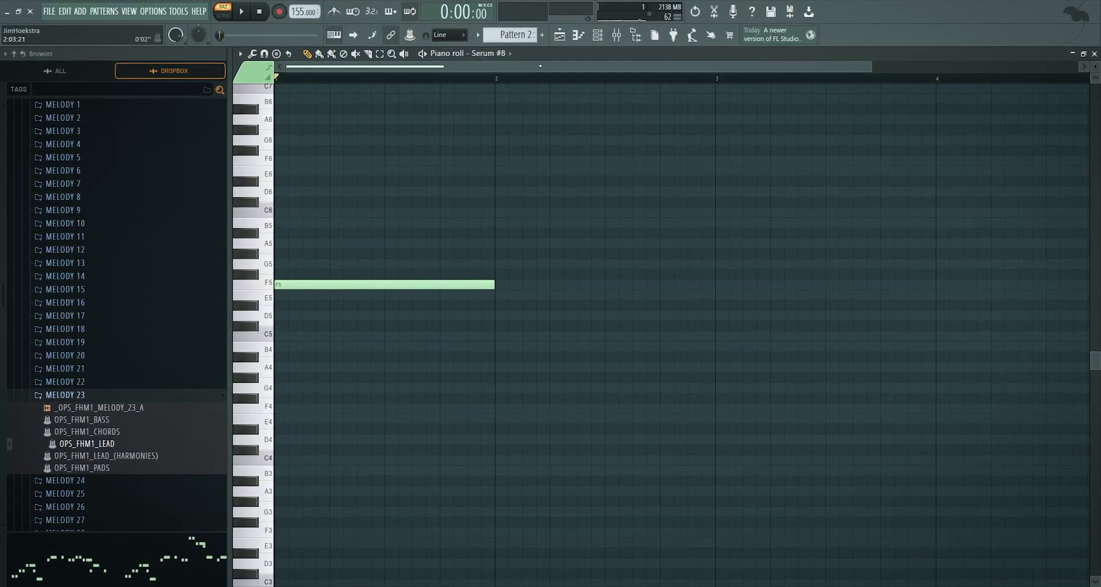
left_click(598, 33)
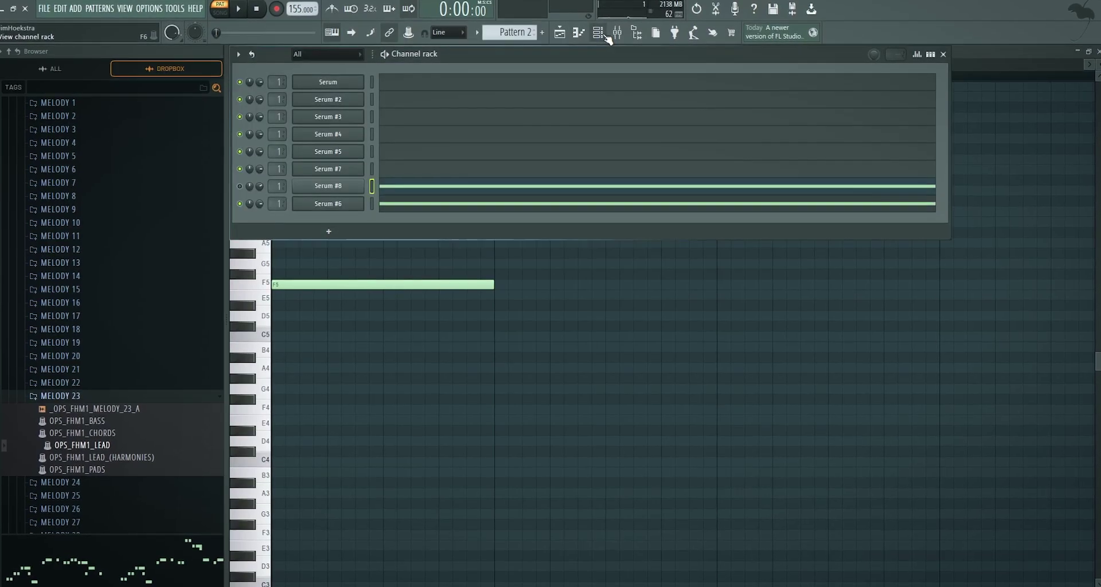
key("space")
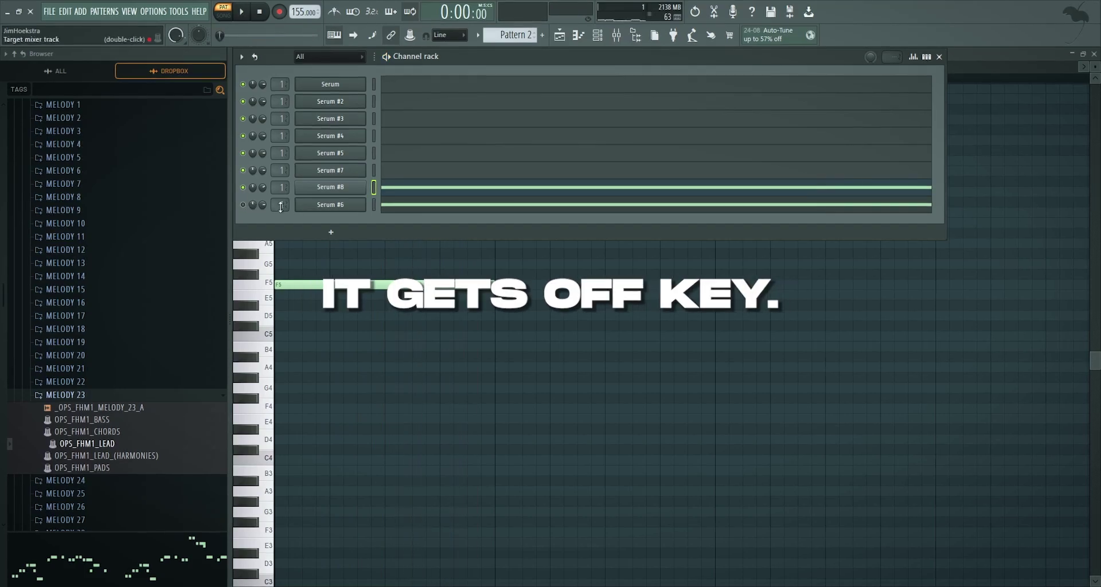
- Return to Serum #6 in Pattern 1, raise LFO 2's coarse pitch amount to about 16 and set its rate to 13.4 Hz during playback
left_click(331, 204)
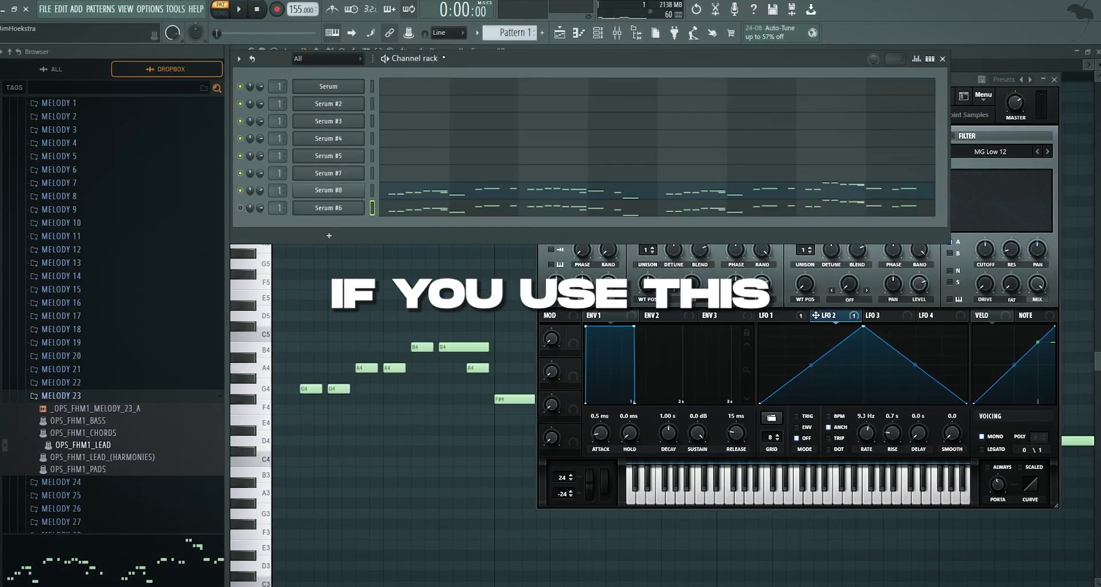
left_click(330, 207)
left_click(330, 208)
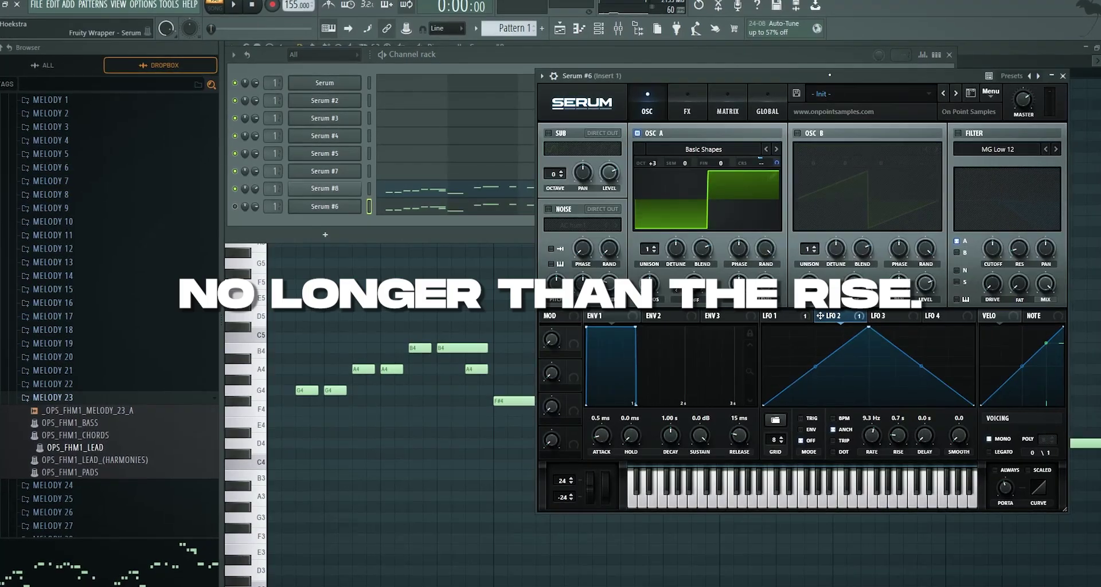
left_click(341, 210)
left_click(337, 209)
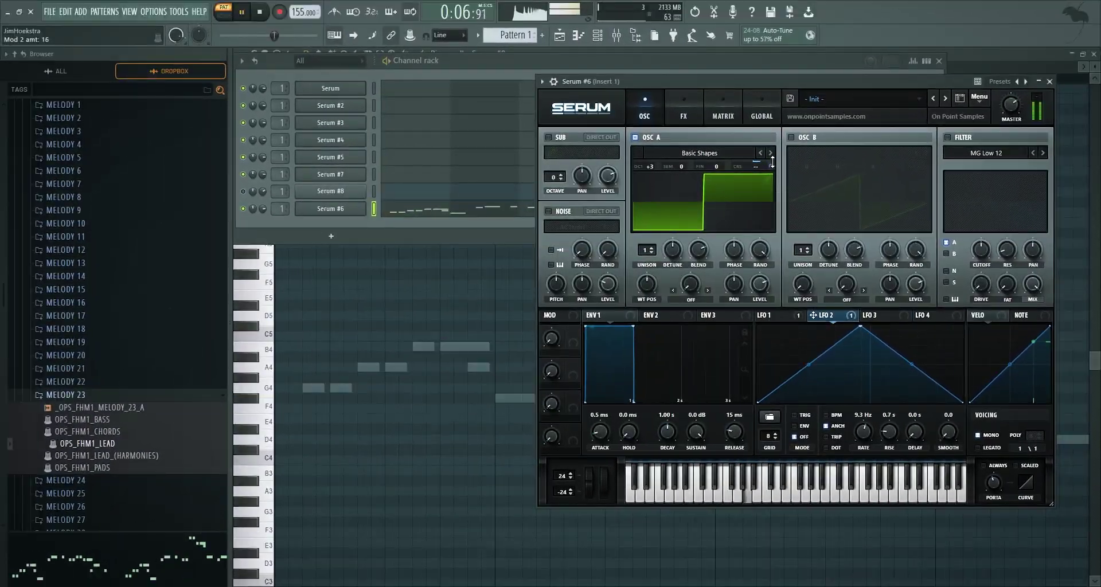
left_click_drag(865, 432, 868, 429)
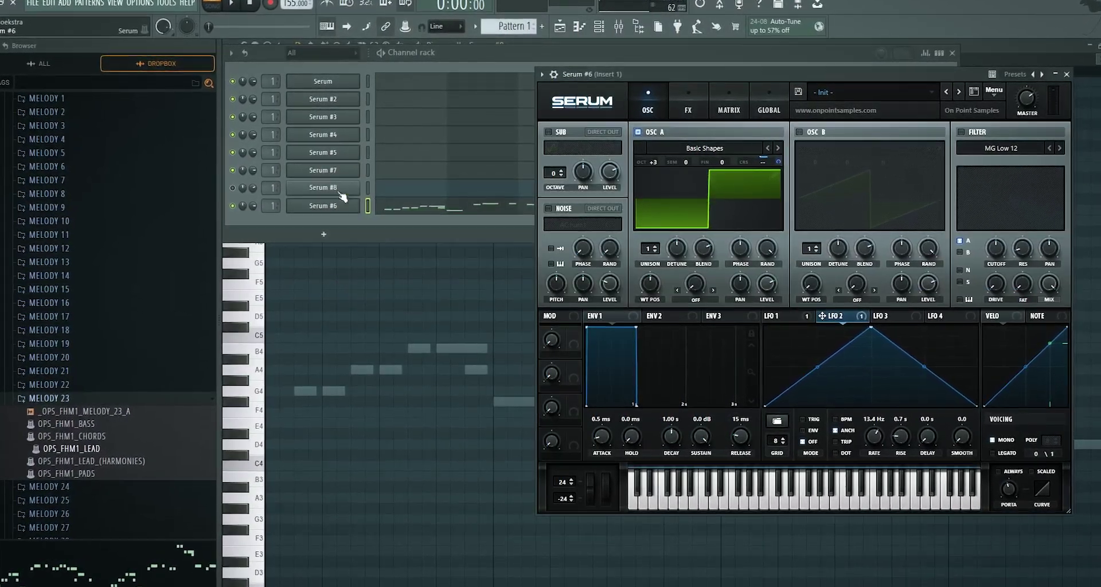
- Insert a Spire-1.5 channel above Serum #6 and increase the fade-in of its LFO 1
right_click(356, 201)
mouse_move(415, 286)
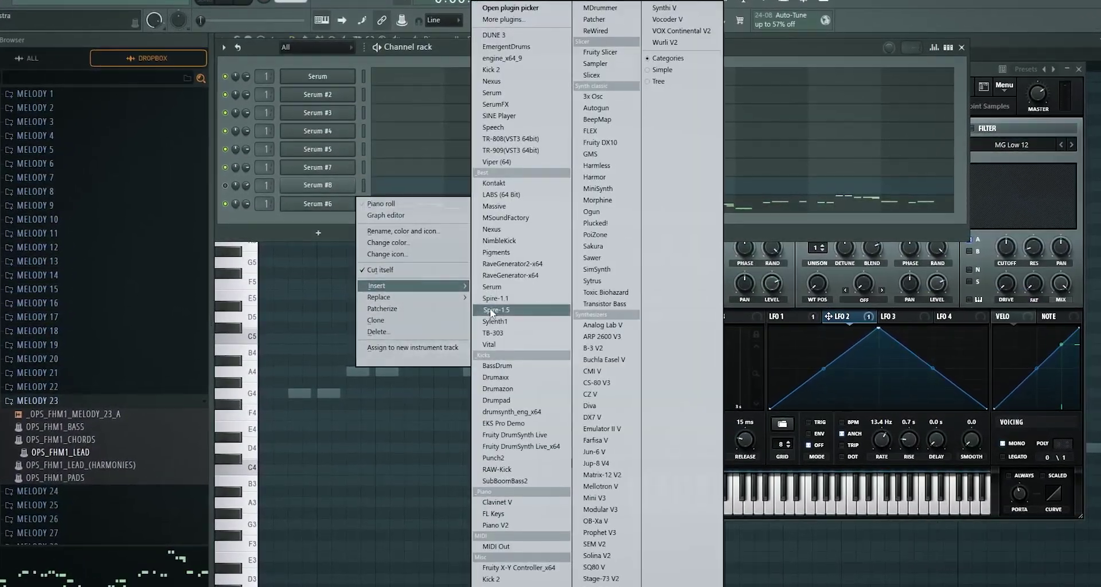
left_click(491, 309)
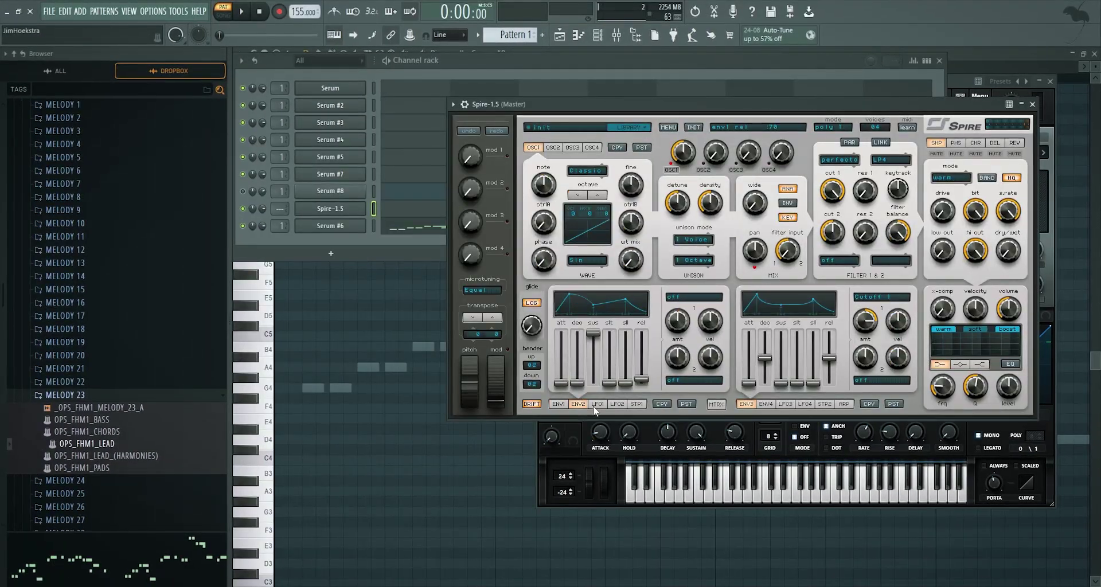
left_click(596, 404)
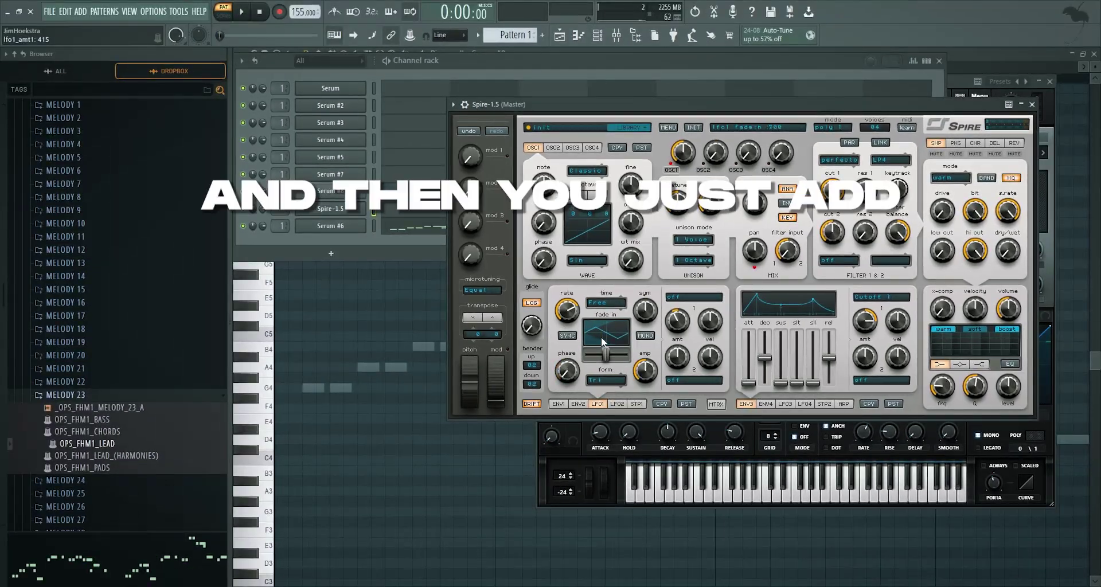
left_click_drag(604, 326, 599, 348)
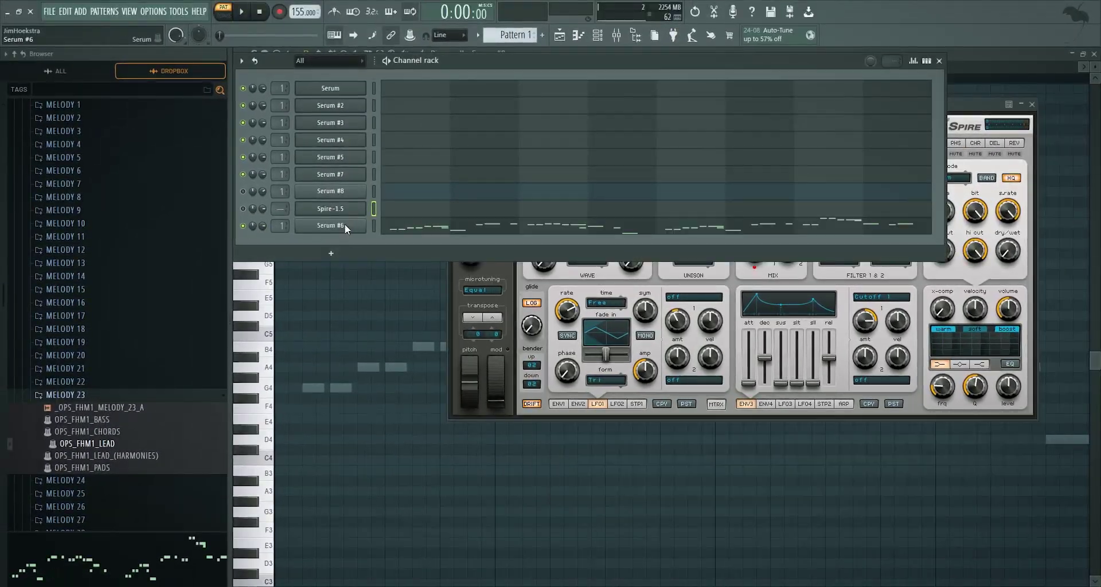
- Reopen the Serum #6 layer and reposition its plugin window
left_click(333, 223)
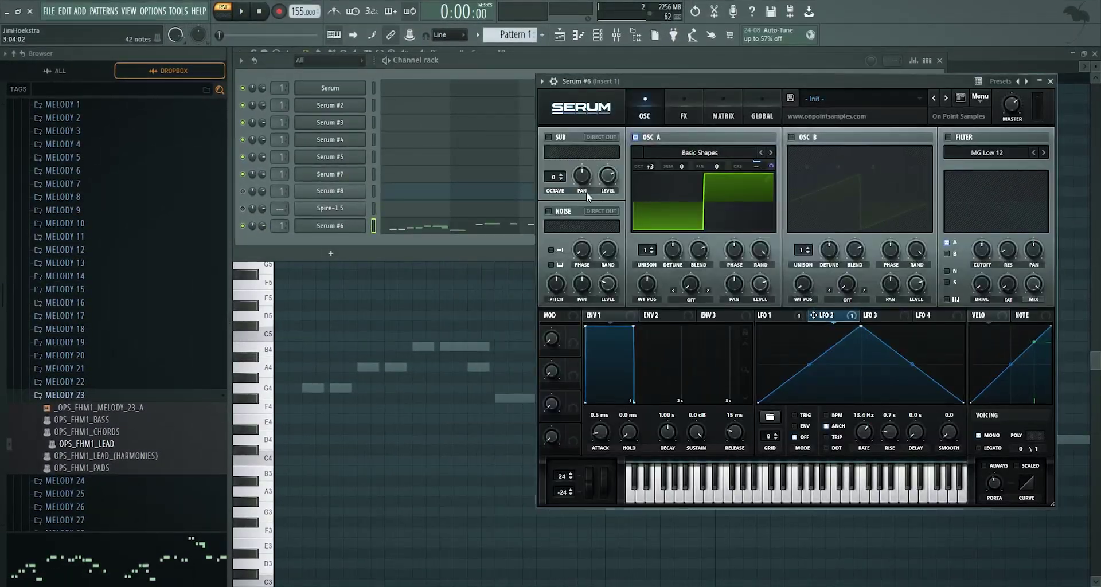
left_click_drag(735, 77, 702, 71)
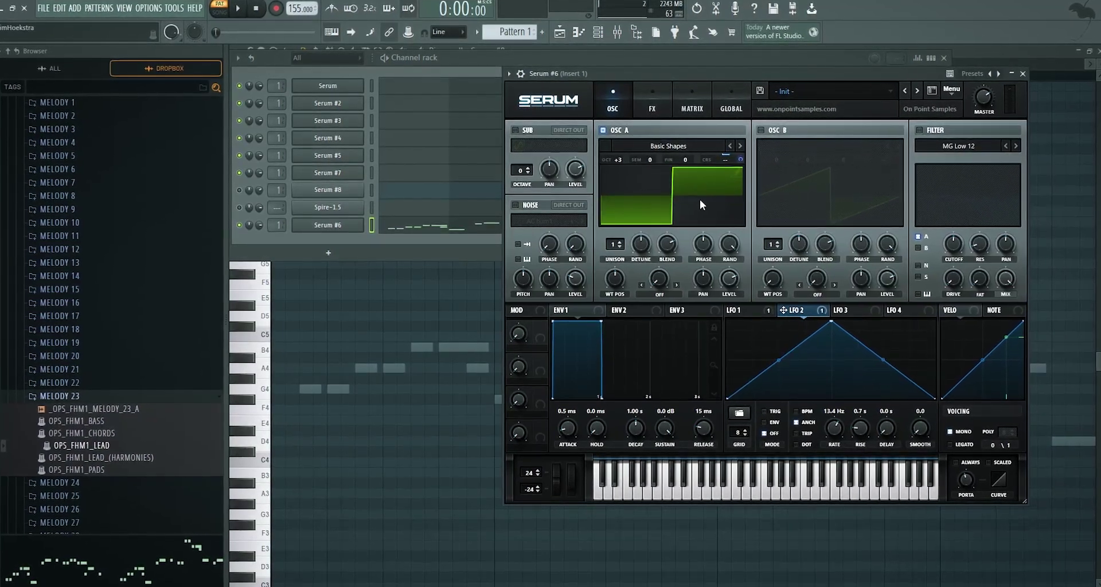
- Change Serum #6's oscillator A to a saw wave and set 3 unison voices with 0.11 detune during playback
key("space")
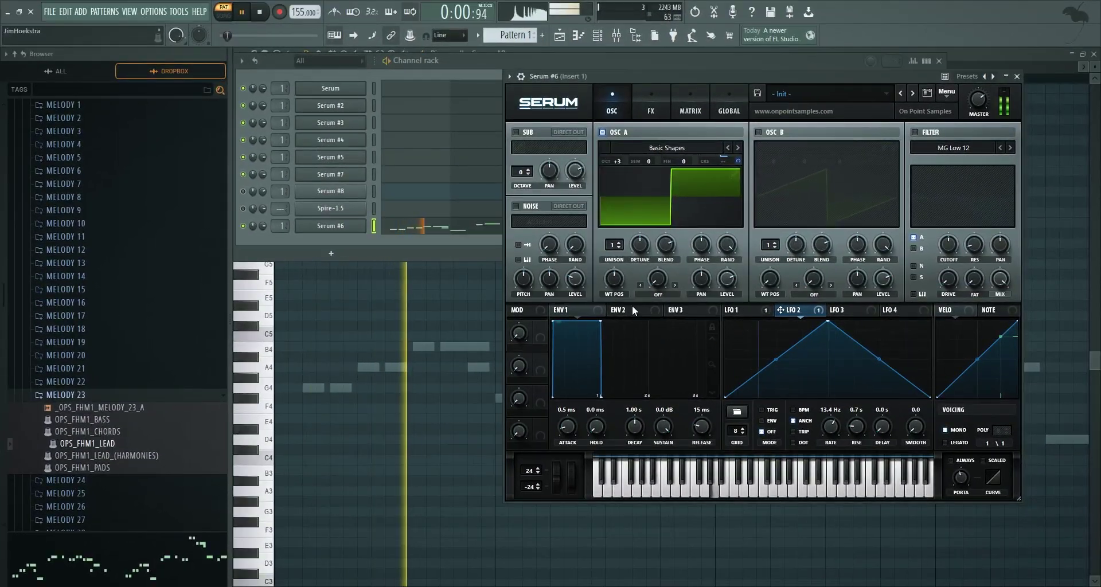
left_click(634, 148)
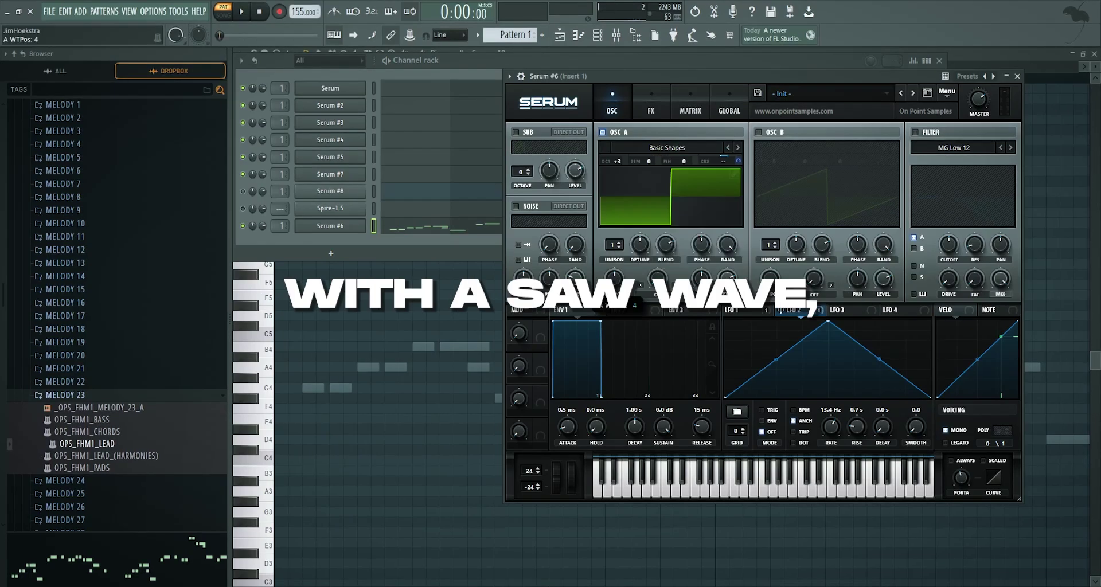
left_click_drag(613, 279, 606, 313)
key("space")
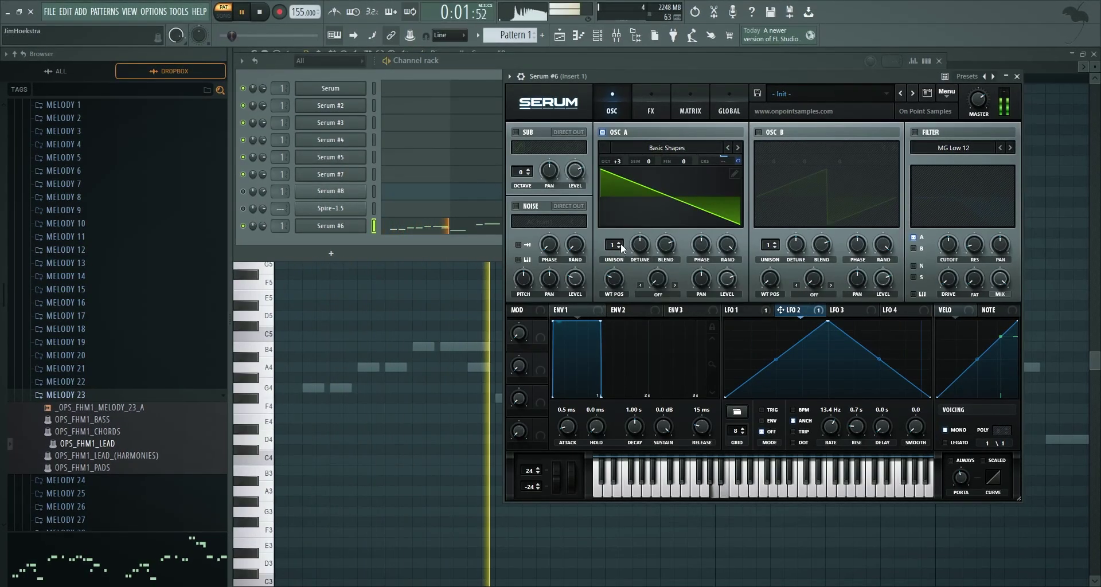
left_click_drag(613, 245, 615, 315)
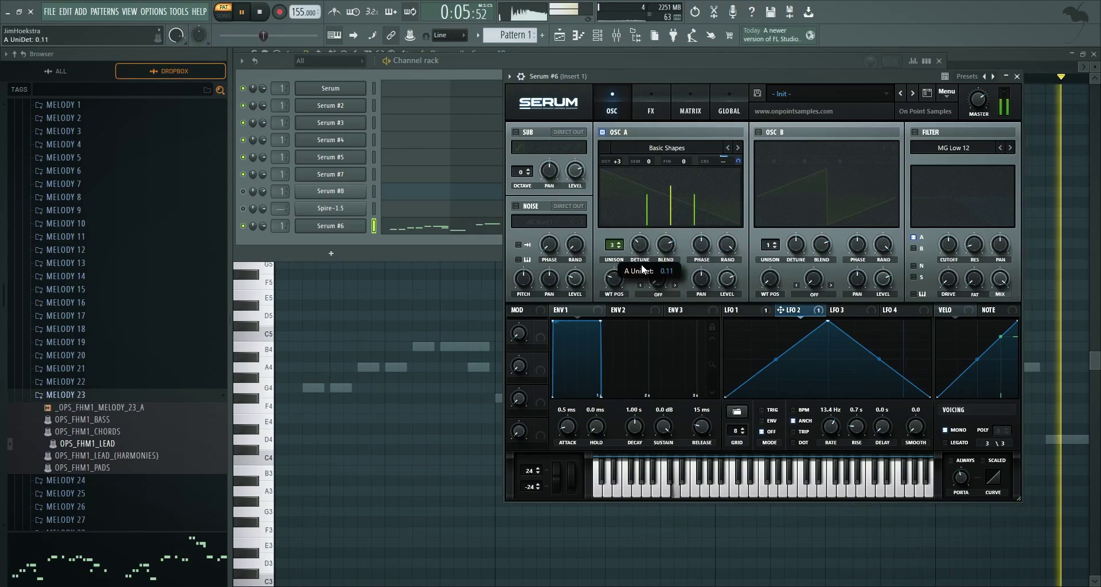
- Try Serum #6's distortion in Zero-Square mode with the drive at 100%
left_click(675, 148)
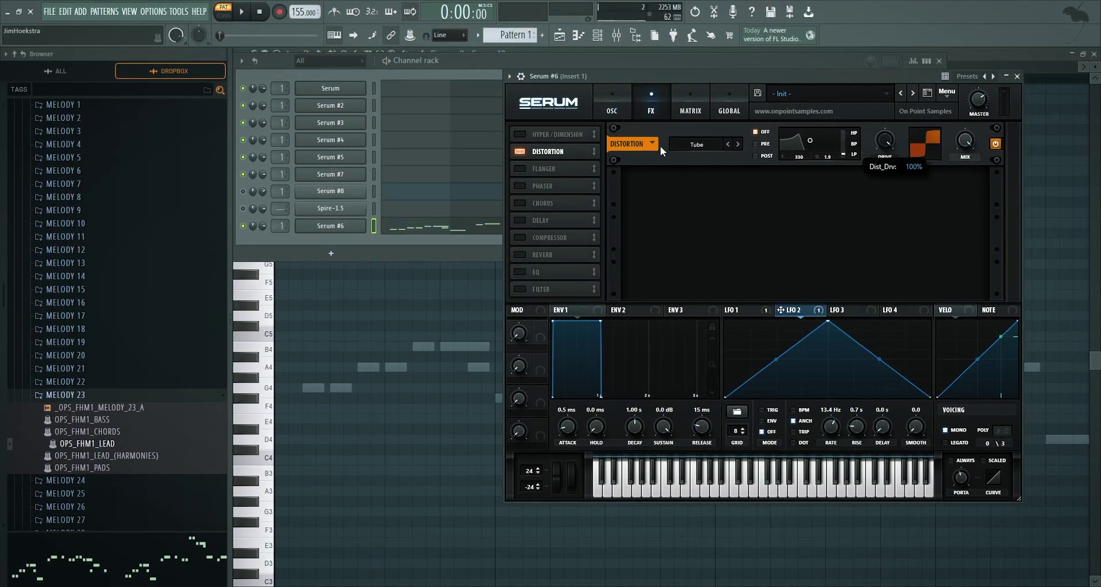
left_click(685, 144)
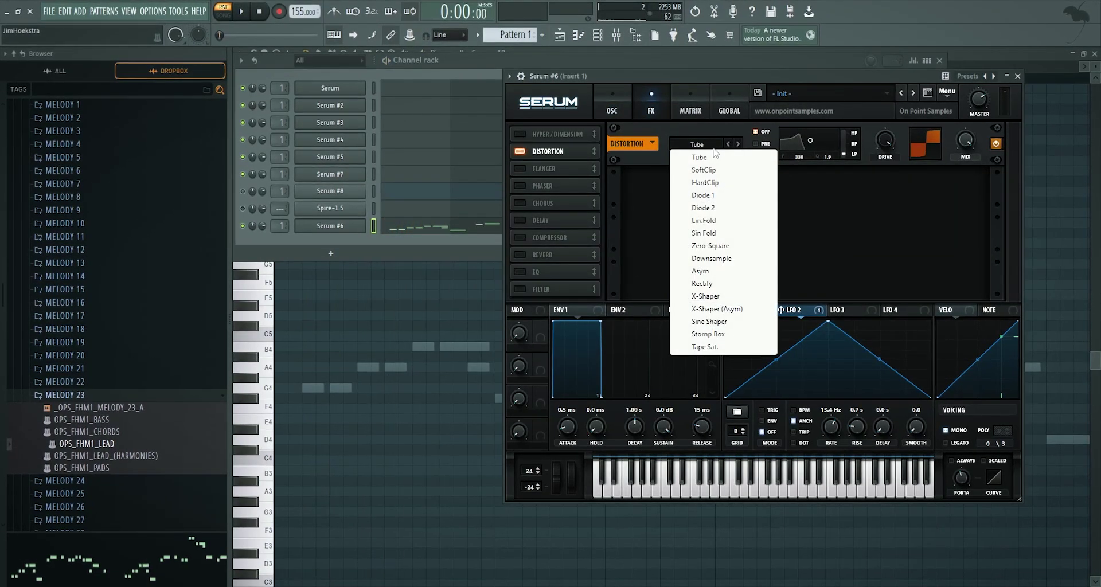
key("space")
left_click(705, 247)
key("space")
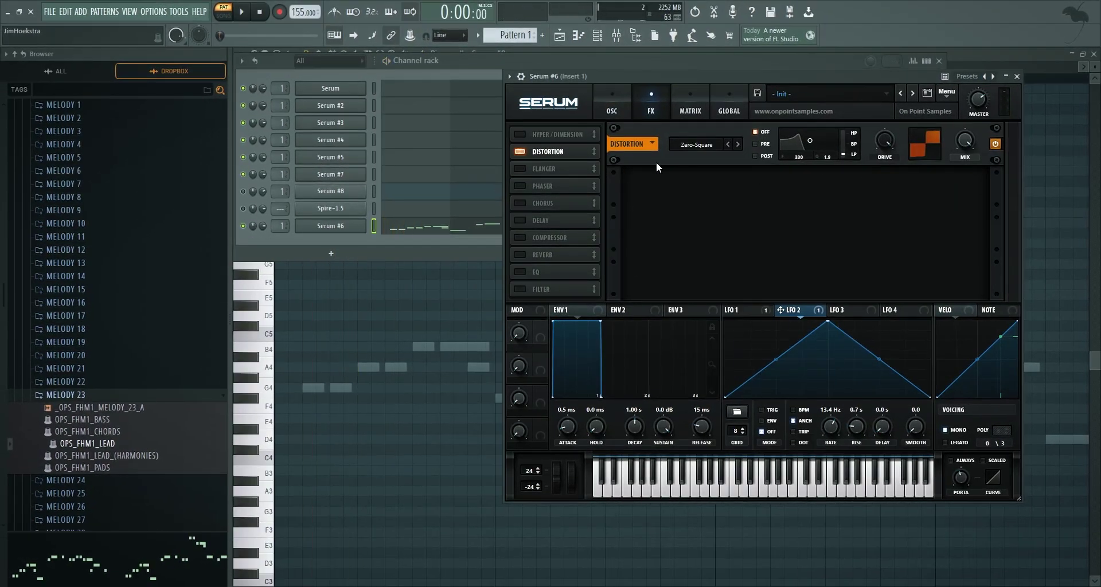
- Switch Serum #6's distortion mode to Downsample and set its drive to 25% during playback
left_click(704, 144)
left_click(719, 259)
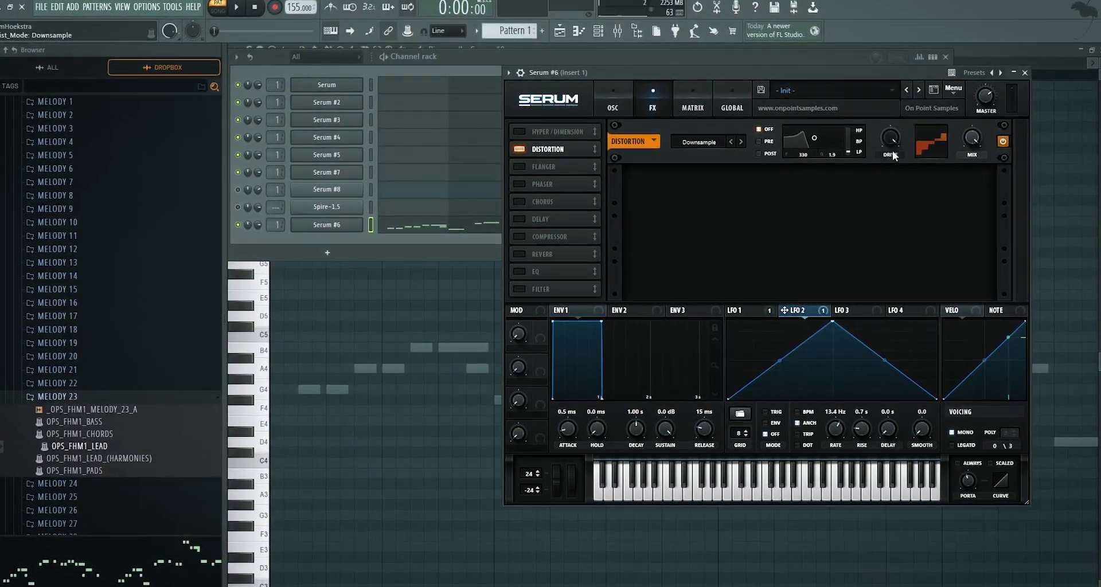
key("space")
left_click_drag(889, 149, 888, 145)
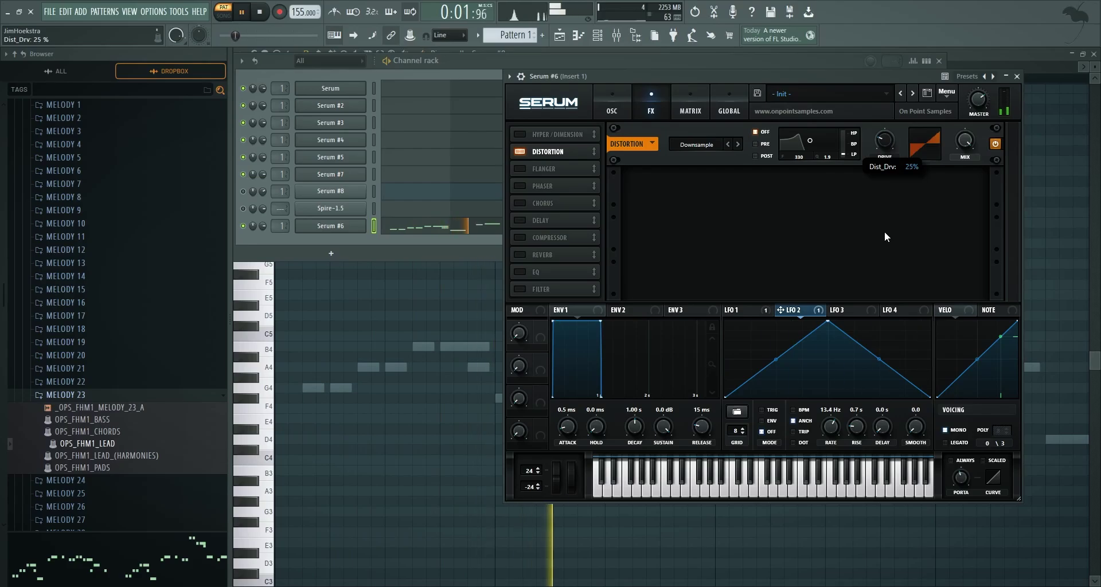
key("space")
- Shape Serum #6's Env 1 into a pluck with no sustain and 646 ms decay, and set oscillator A to +4 octaves
left_click_drag(607, 334, 566, 391)
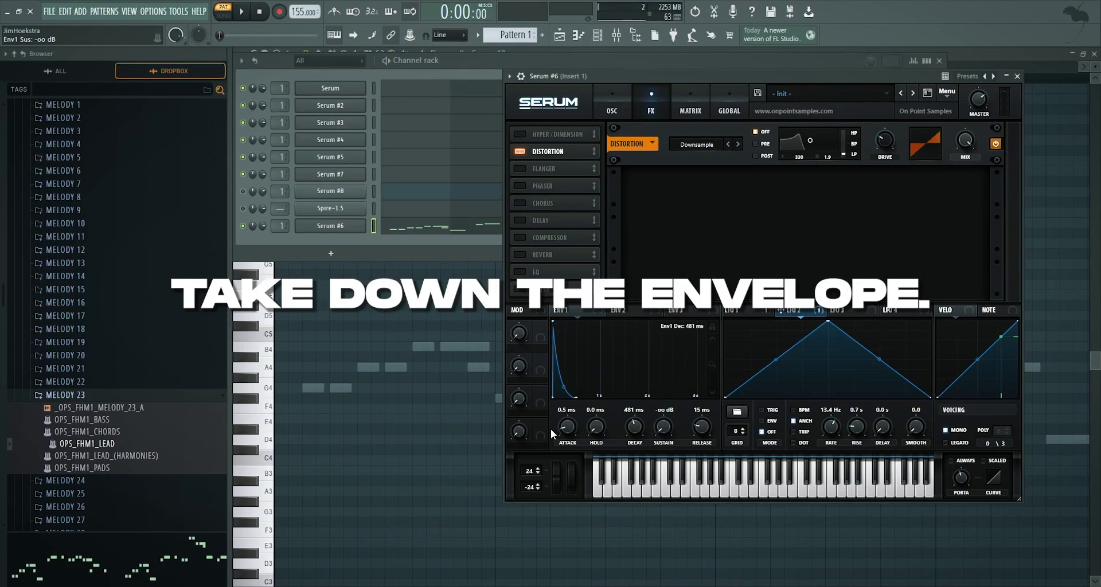
key("space")
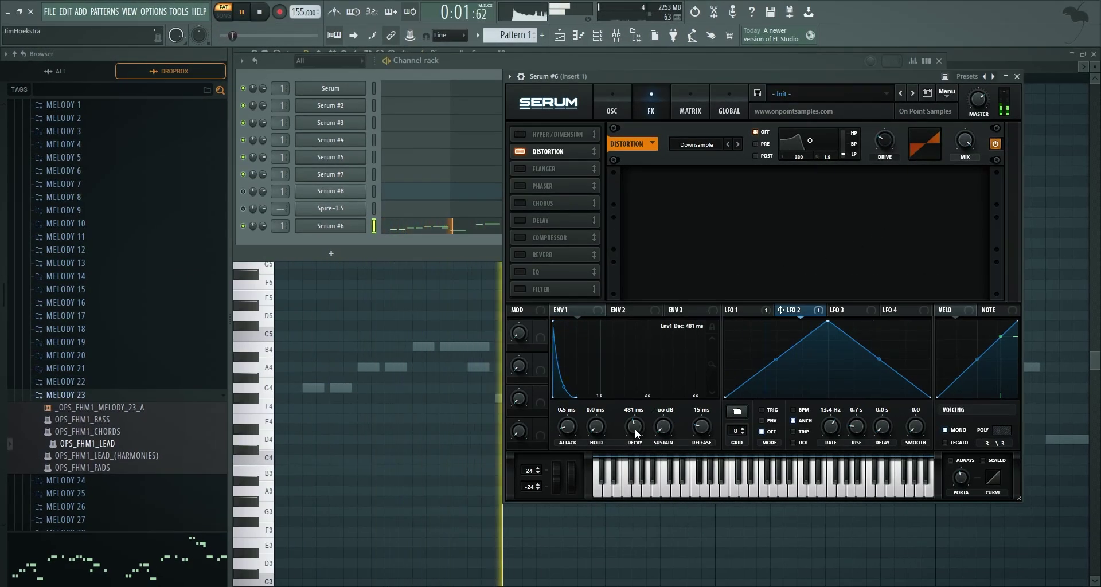
left_click(611, 104)
left_click_drag(623, 165, 624, 161)
left_click(650, 104)
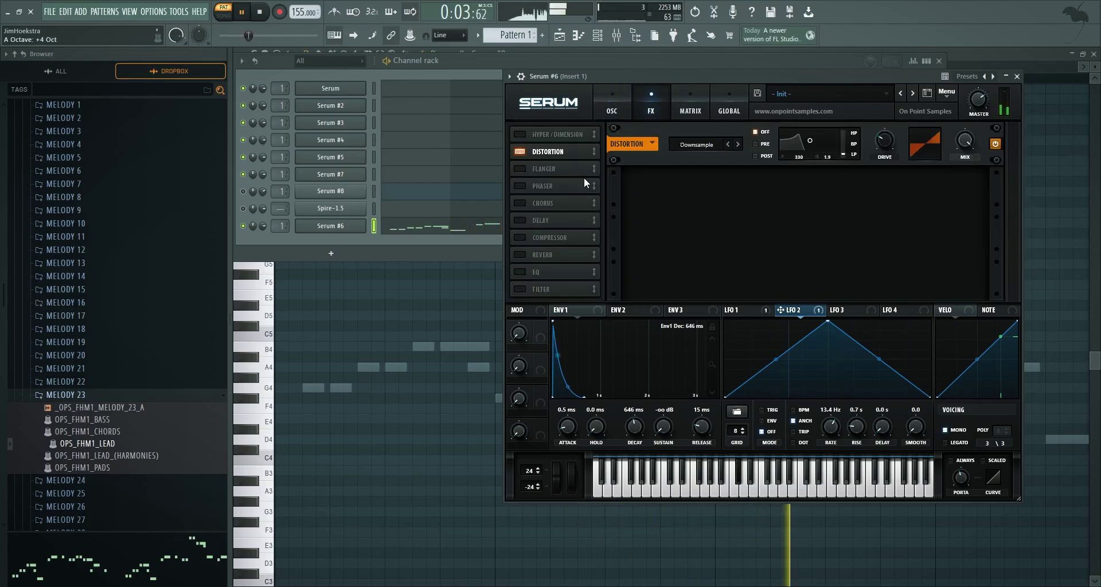
- Add a ping-pong delay and a hall reverb to Serum #6, with reverb size 30%, high cut 61% and mix 31%
left_click(525, 219)
left_click(892, 191)
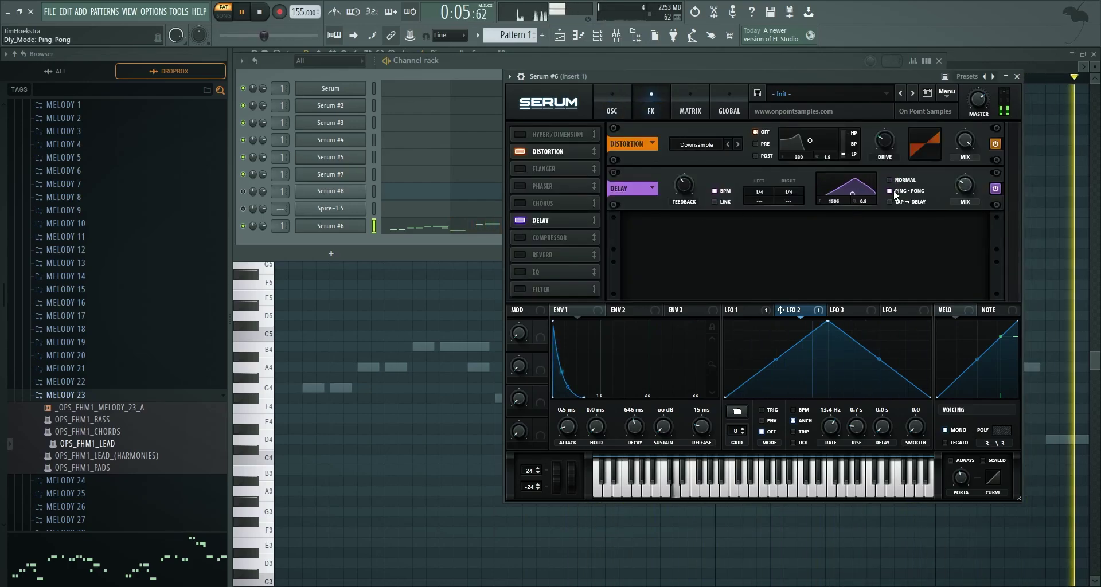
left_click(520, 254)
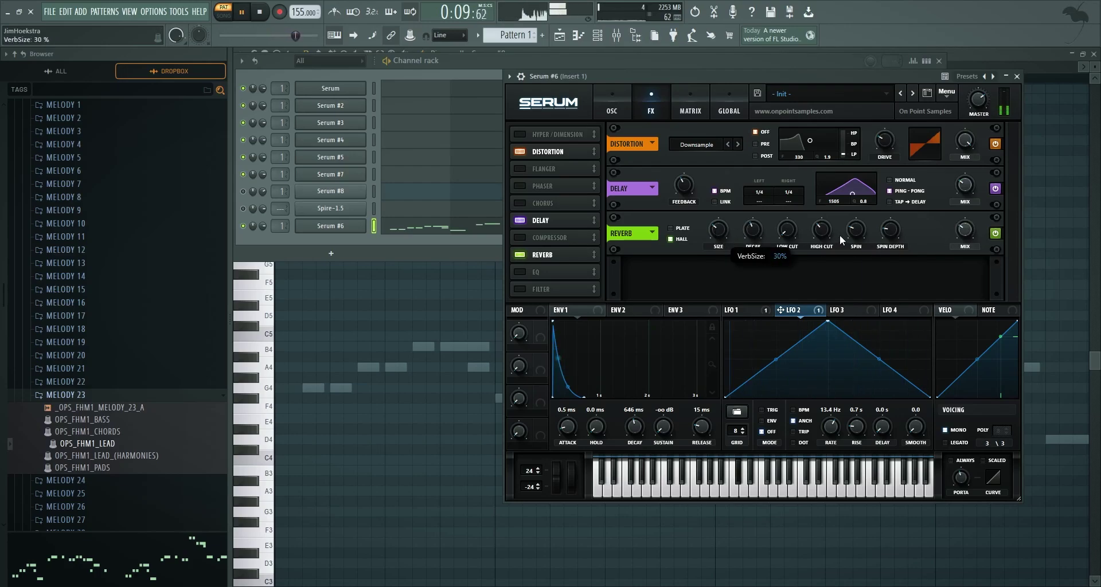
left_click_drag(830, 208, 823, 235)
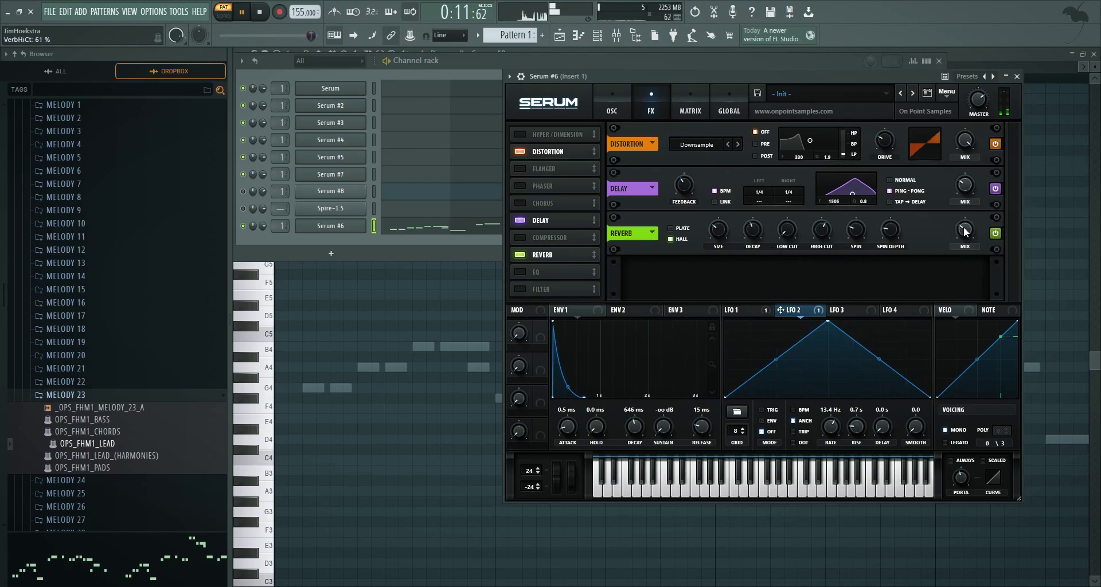
key("space")
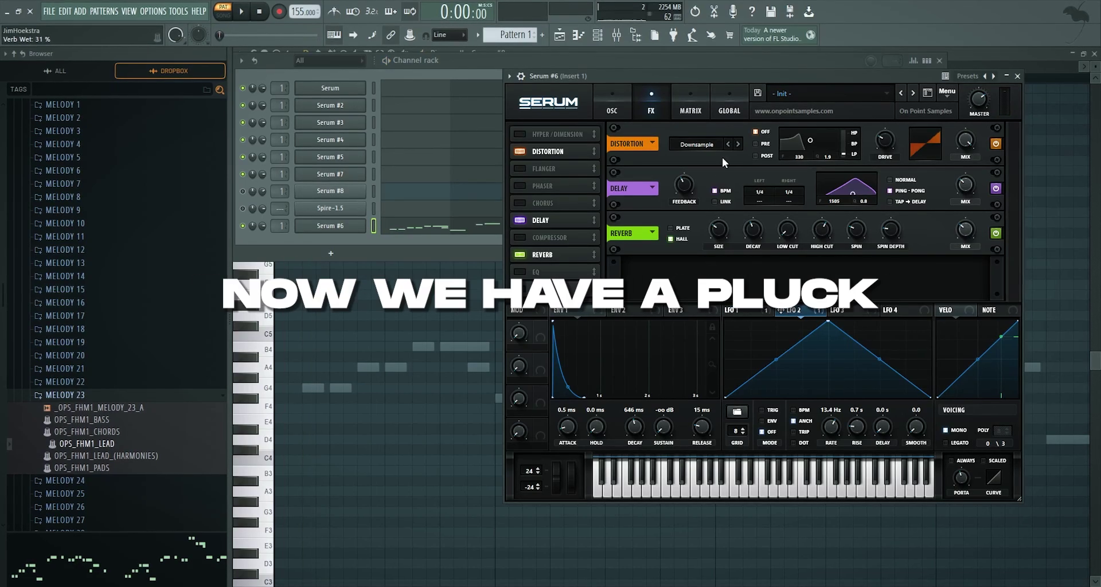
- Unmute Serum #8 and Spire-1.5 in the channel rack and mute Serum #6
left_click(373, 213)
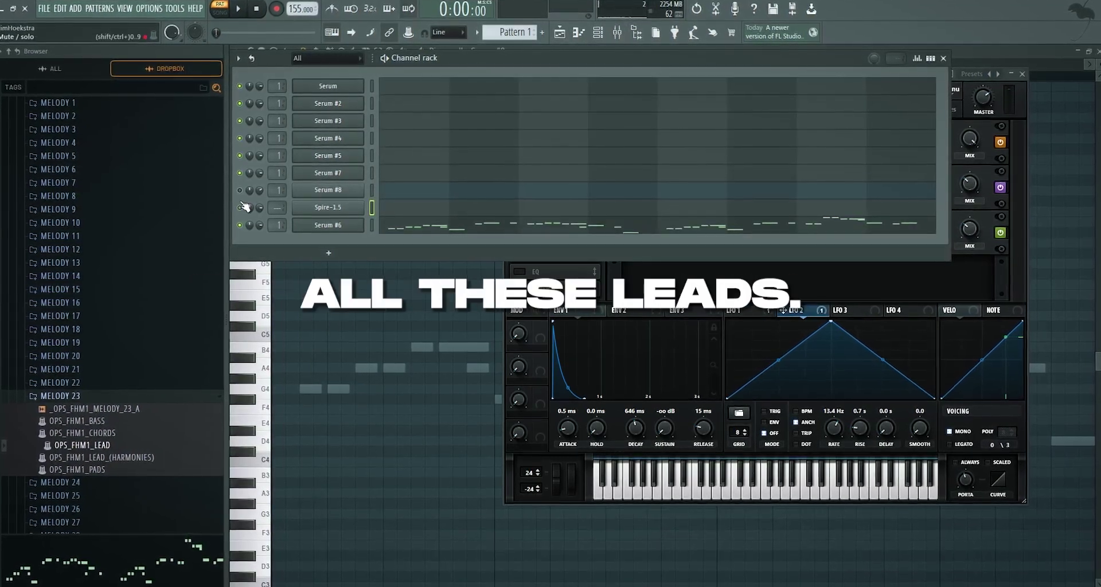
left_click(241, 191)
left_click(242, 208)
left_click(238, 226)
left_click(383, 210)
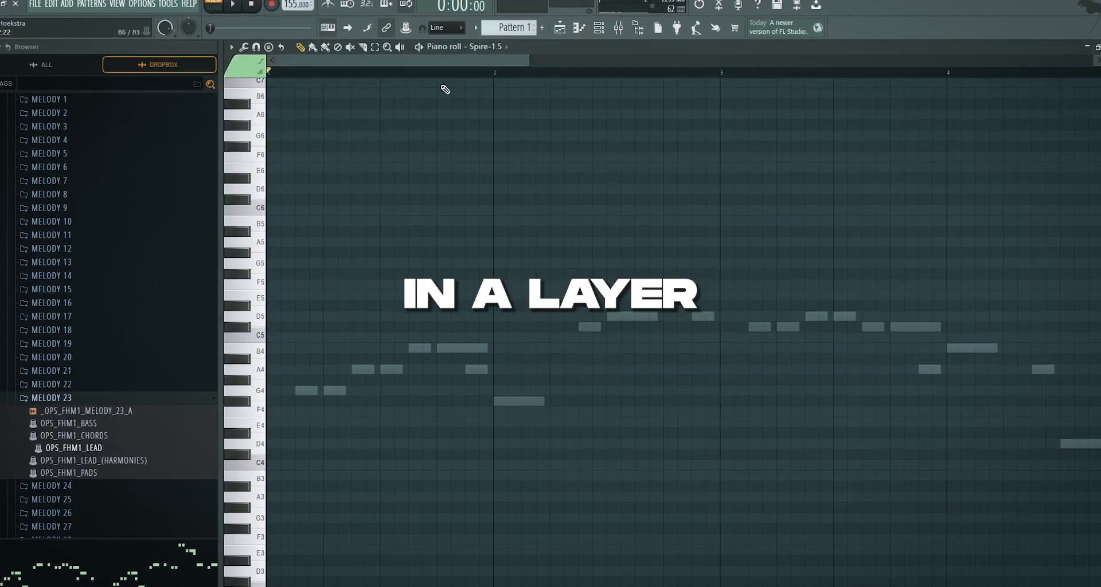
left_click(602, 31)
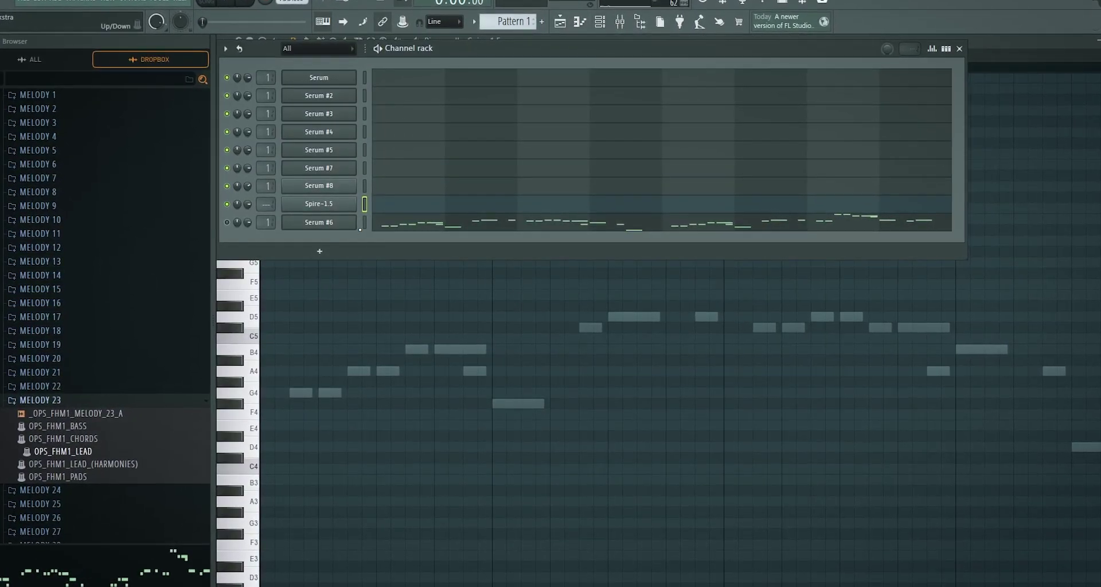
- Cut the Serum #6 melody from Pattern 1 and paste it into all the Serum channels in Pattern 3
left_click(367, 223)
key("ctrl+x")
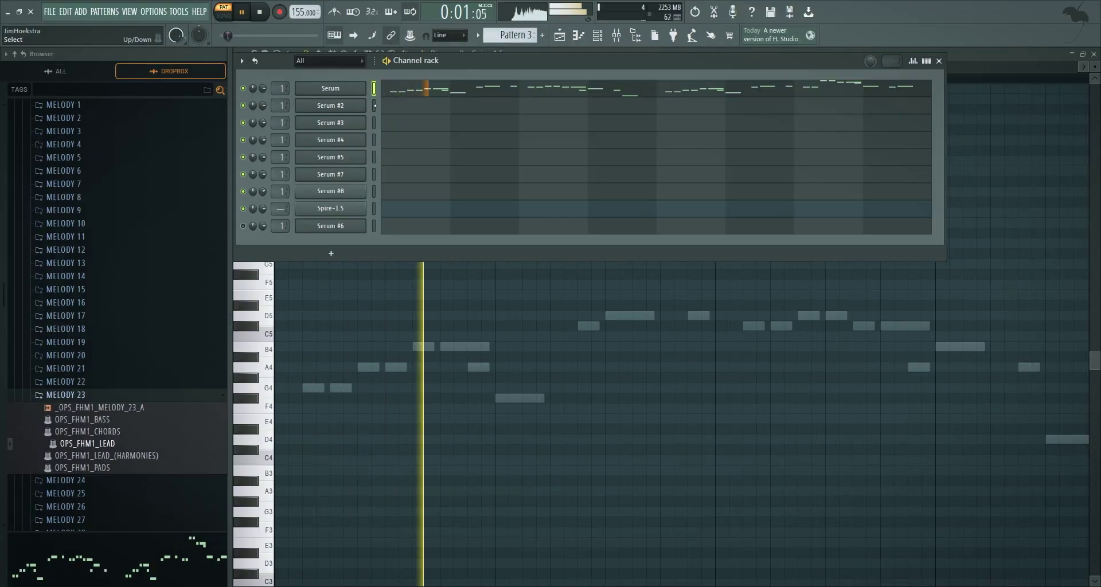
left_click(374, 105)
key("ctrl+v")
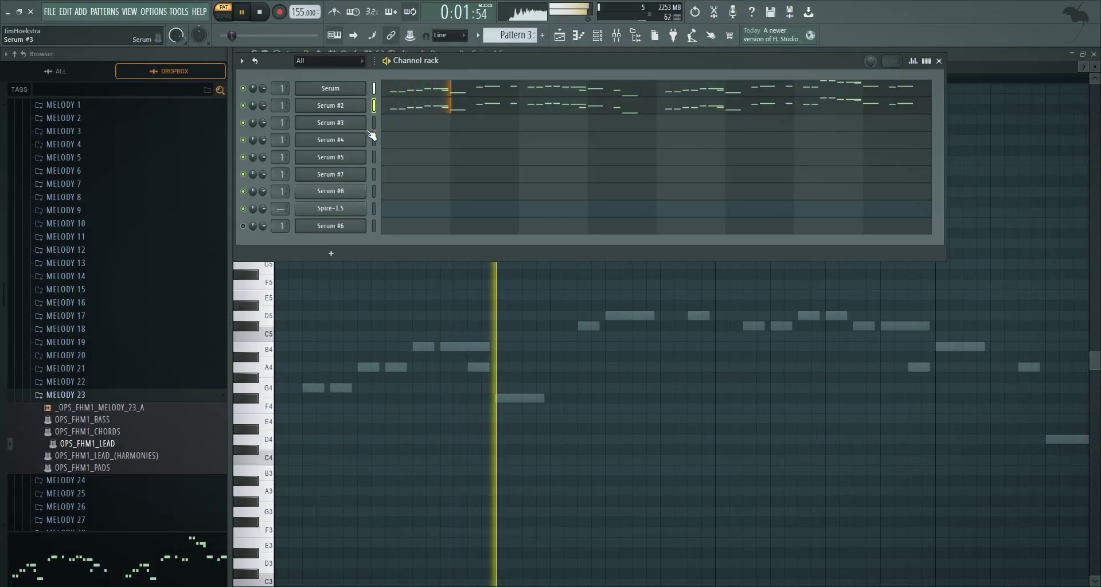
key("ctrl+v")
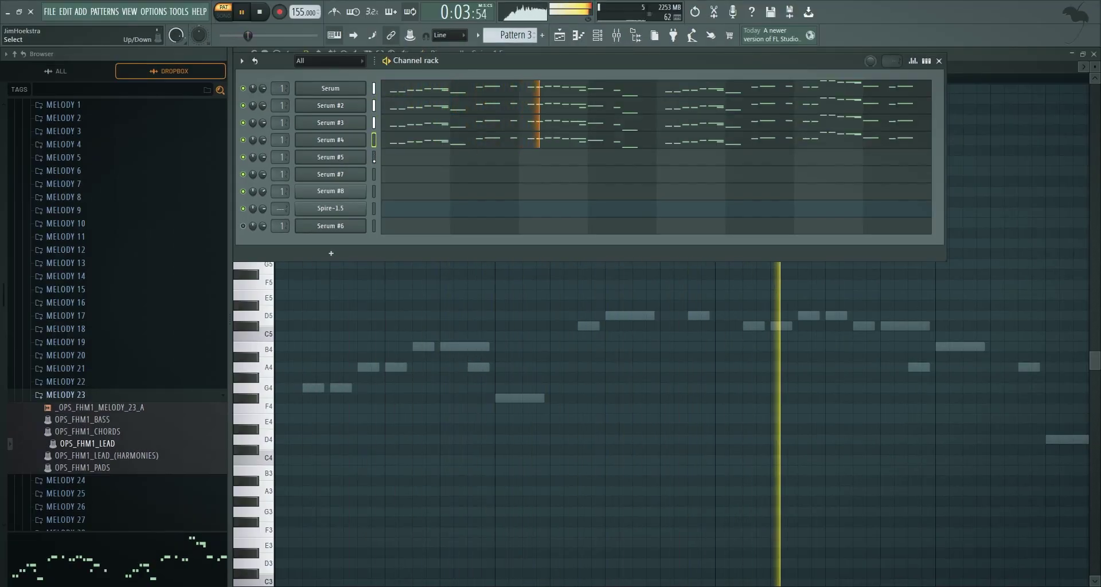
key("ctrl+v")
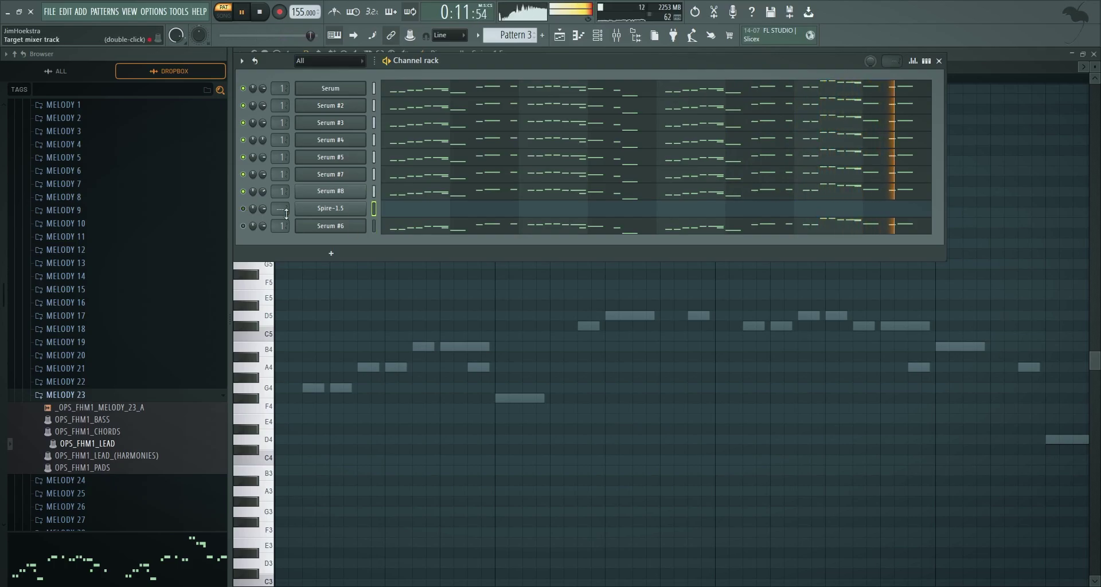
- Delete the Spire-1.5 channel and compare the lead stack with and without Serum #6, leaving that layer muted
right_click(321, 209)
left_click(404, 329)
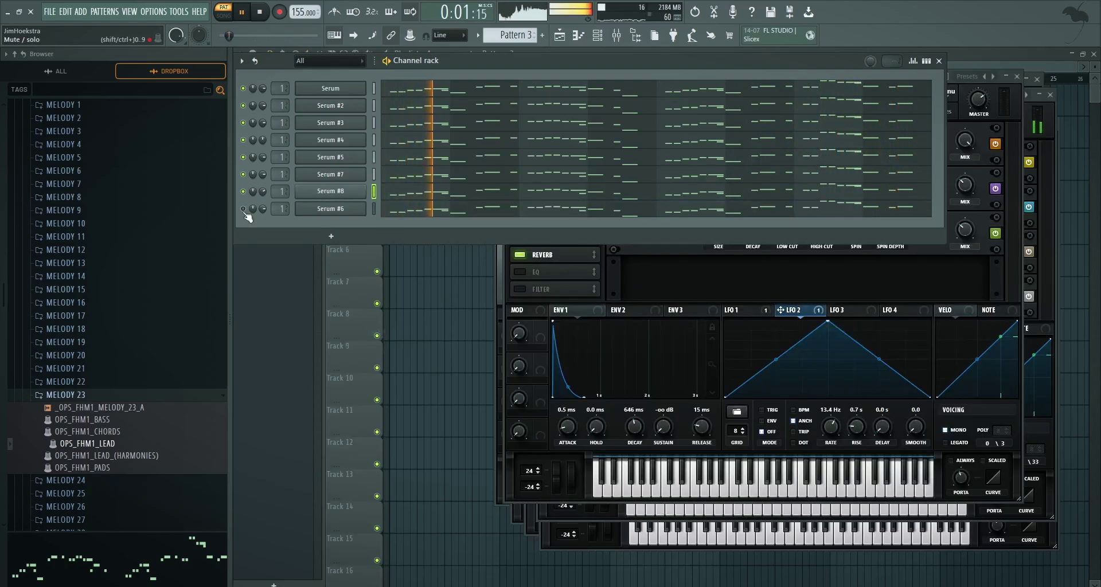
left_click(318, 209)
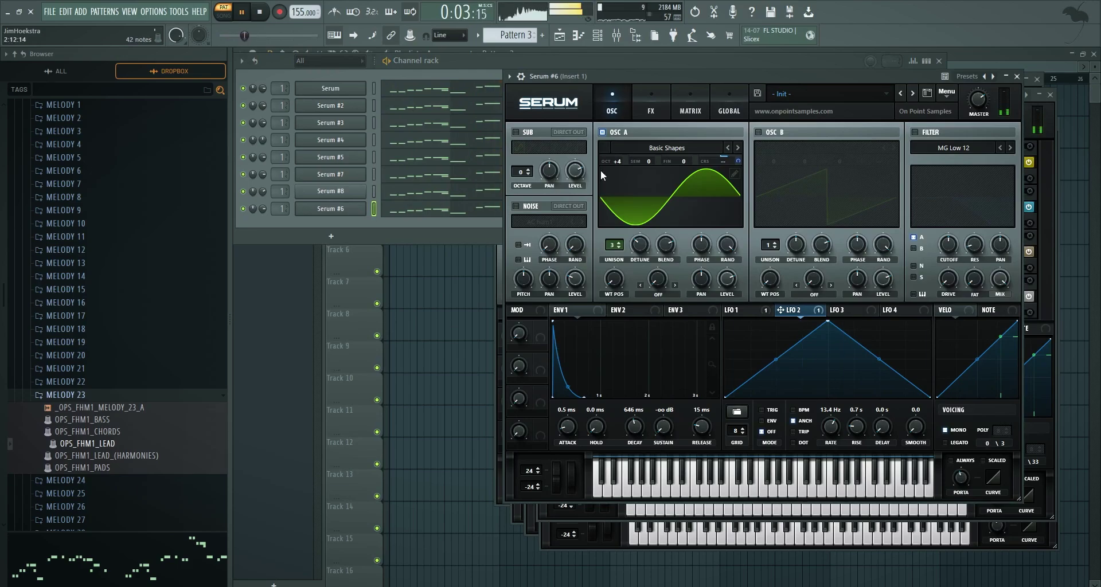
left_click(242, 209)
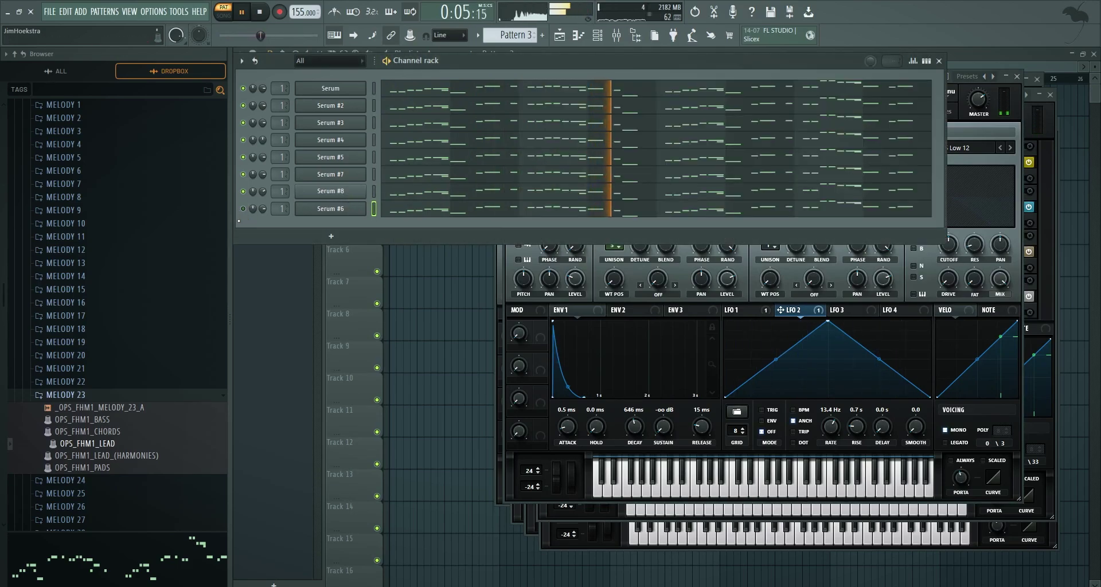
key("space")
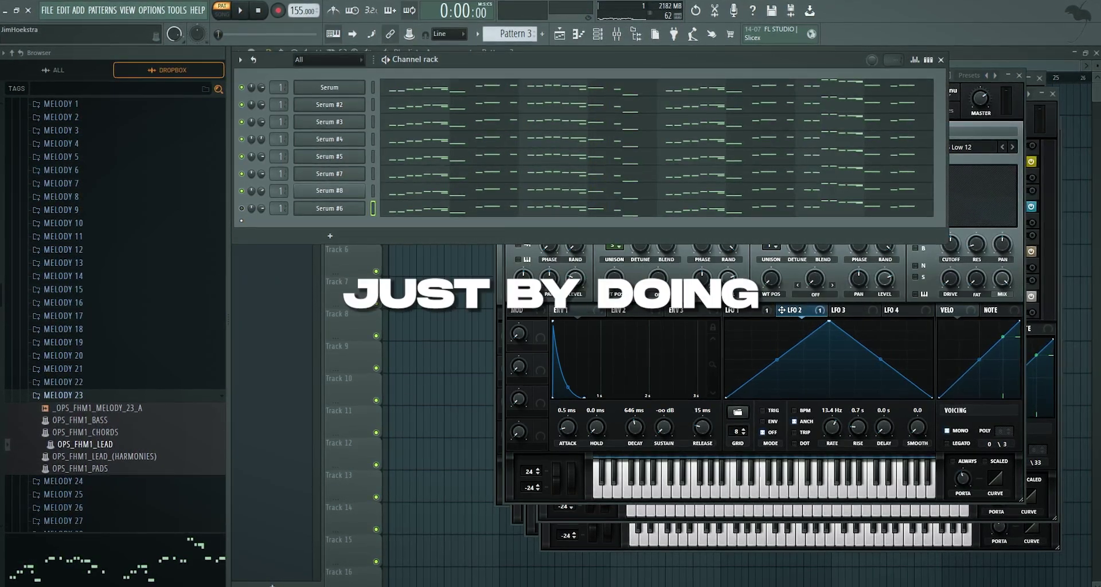